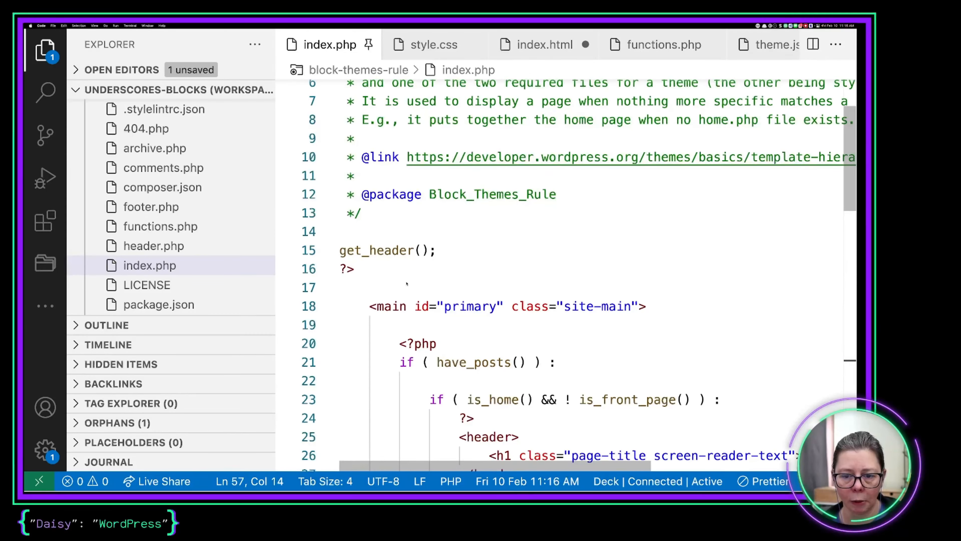
Examine the home-page header condition, the post loop and the get_template_part calls in index.php.
scroll(407, 283, down, 5)
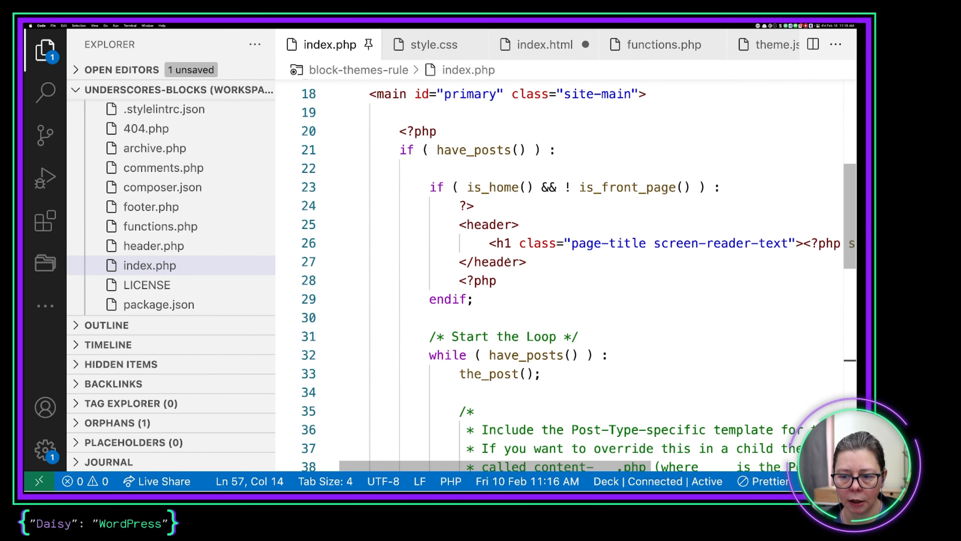
drag(497, 280, 459, 206)
scroll(522, 311, down, 5)
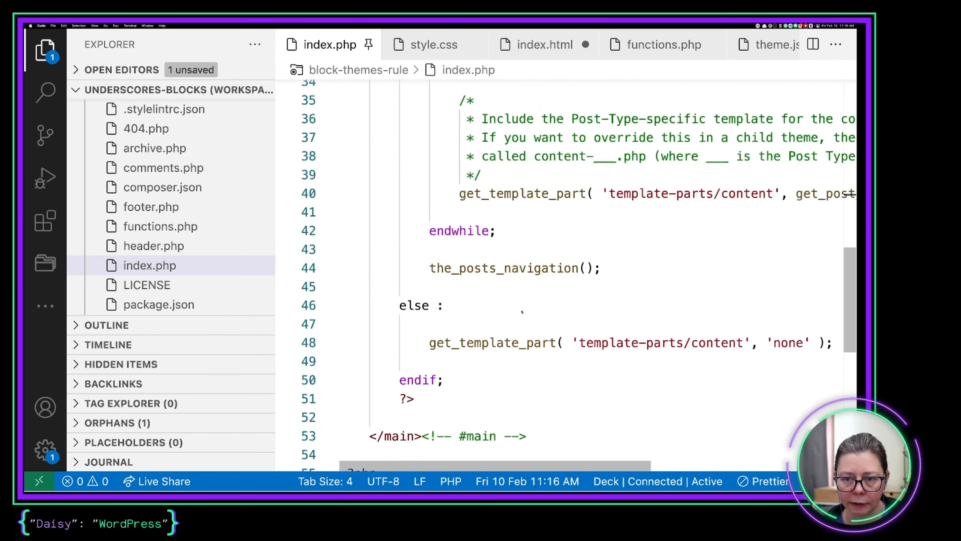
scroll(521, 311, up, 3)
click(480, 290)
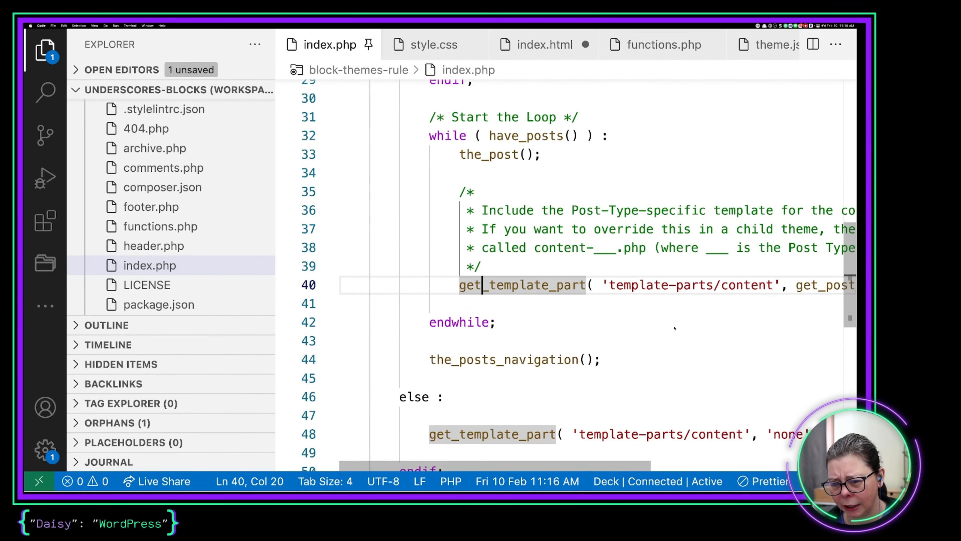
scroll(762, 320, right, 5)
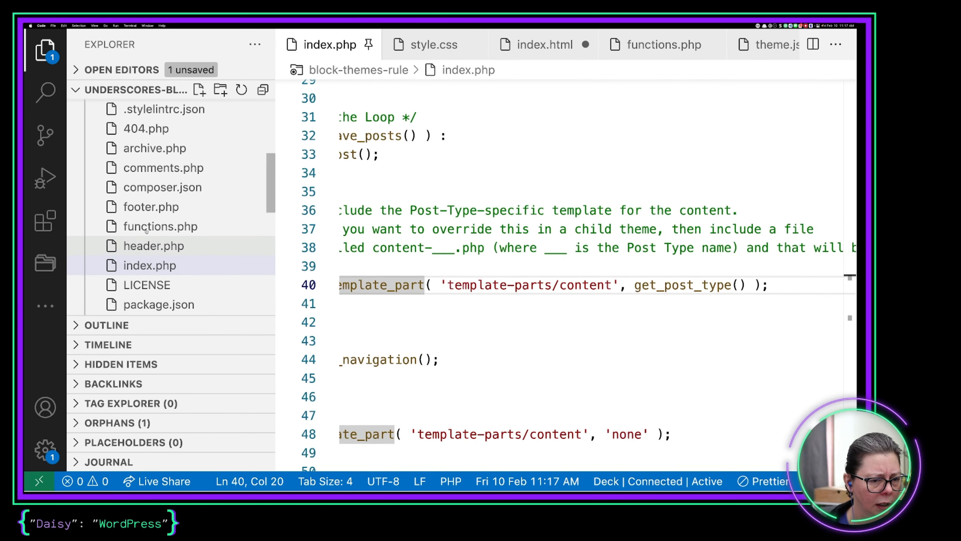
scroll(363, 302, left, 5)
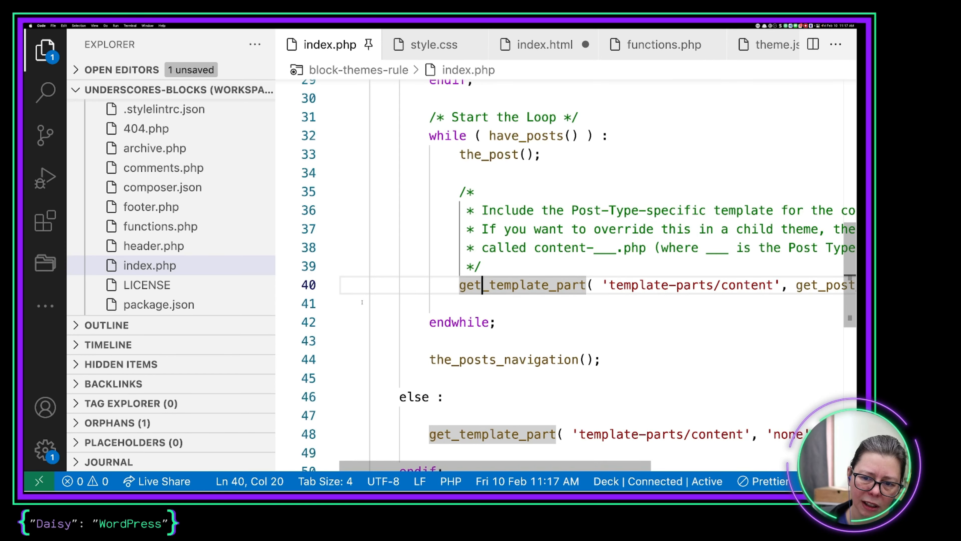
scroll(362, 302, up, 3)
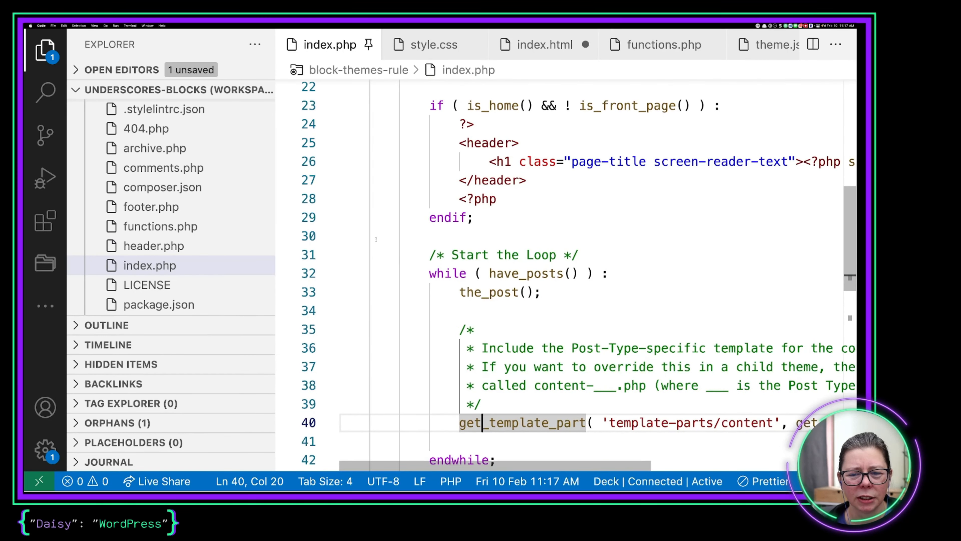
key(super+Tab)
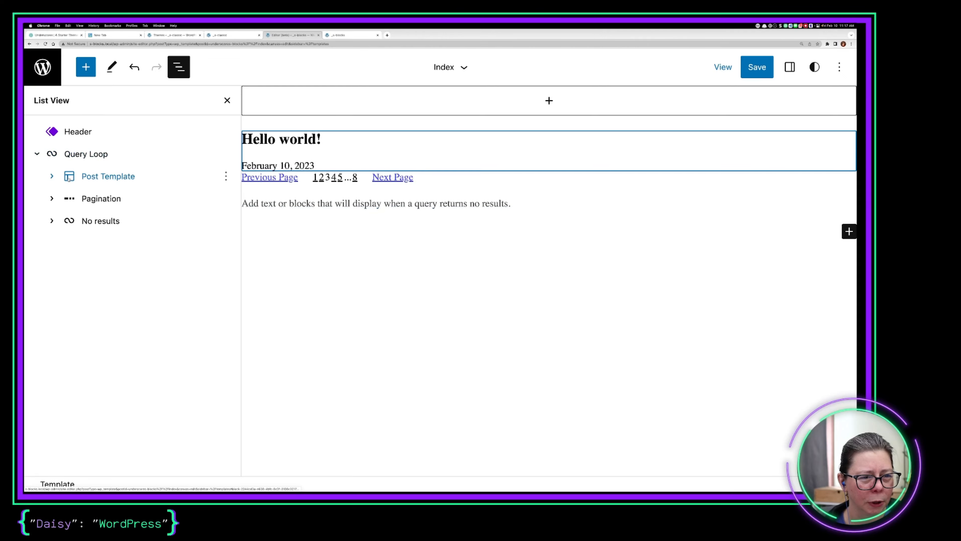
key(super+Tab)
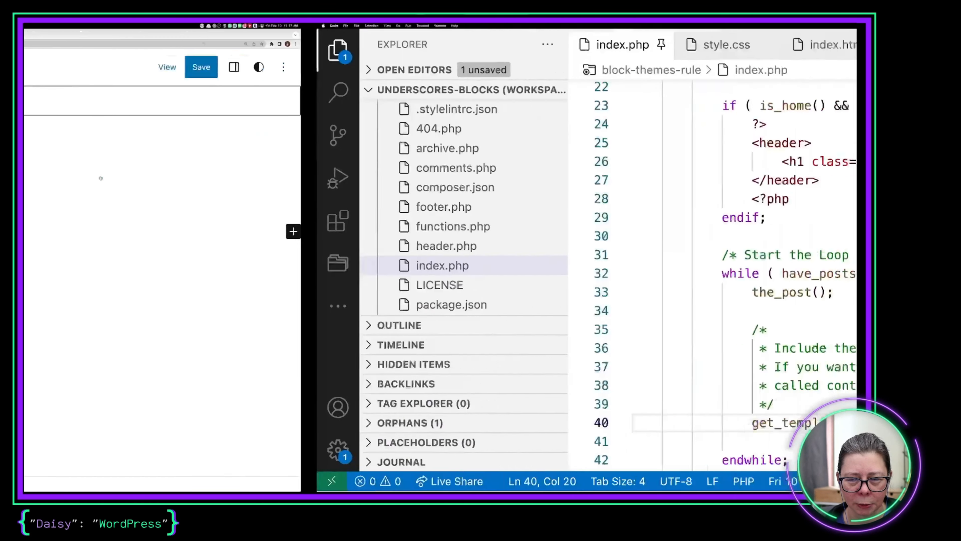
Open content.php from the template-parts folder and examine its entry title and entry meta code.
scroll(140, 171, up, 2)
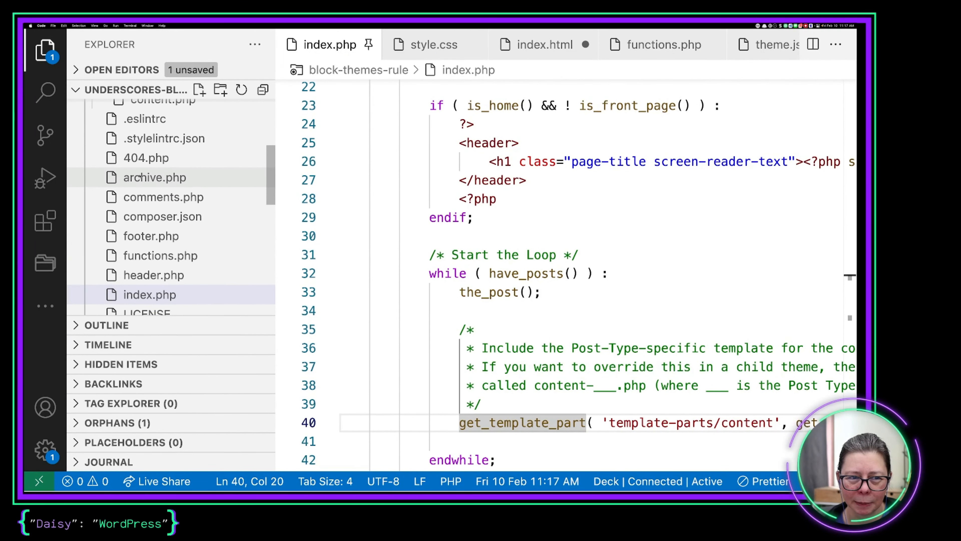
scroll(140, 171, up, 5)
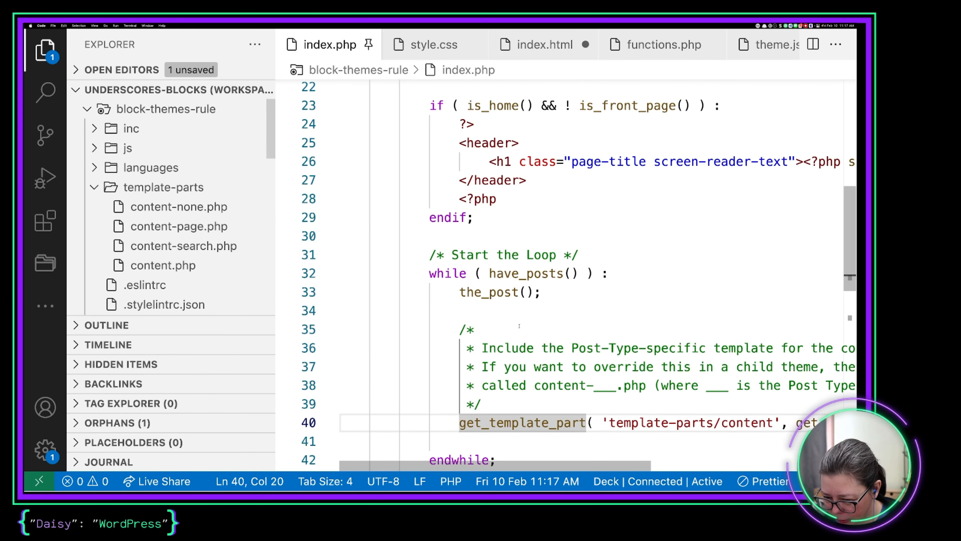
scroll(568, 265, right, 3)
scroll(568, 265, left, 3)
scroll(568, 266, down, 1)
click(227, 285)
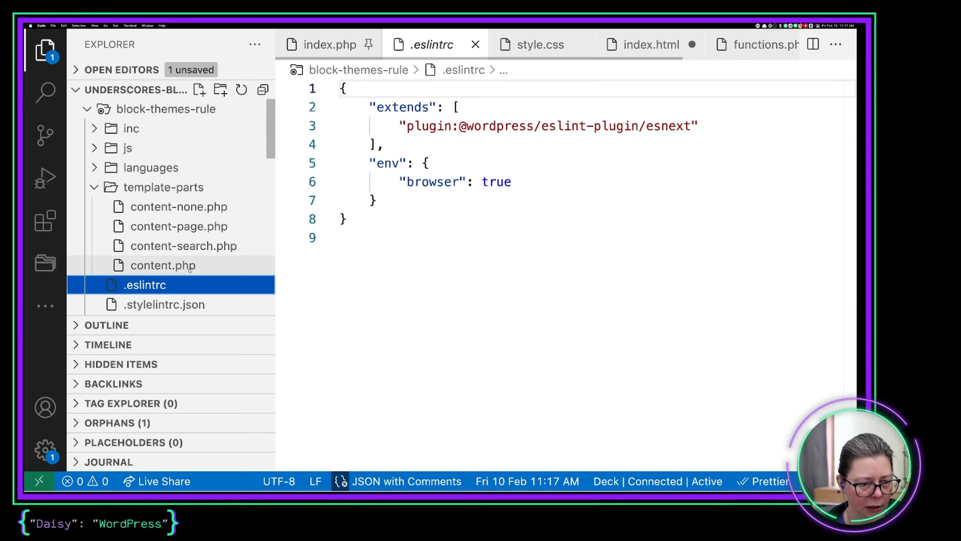
click(163, 265)
scroll(461, 219, down, 6)
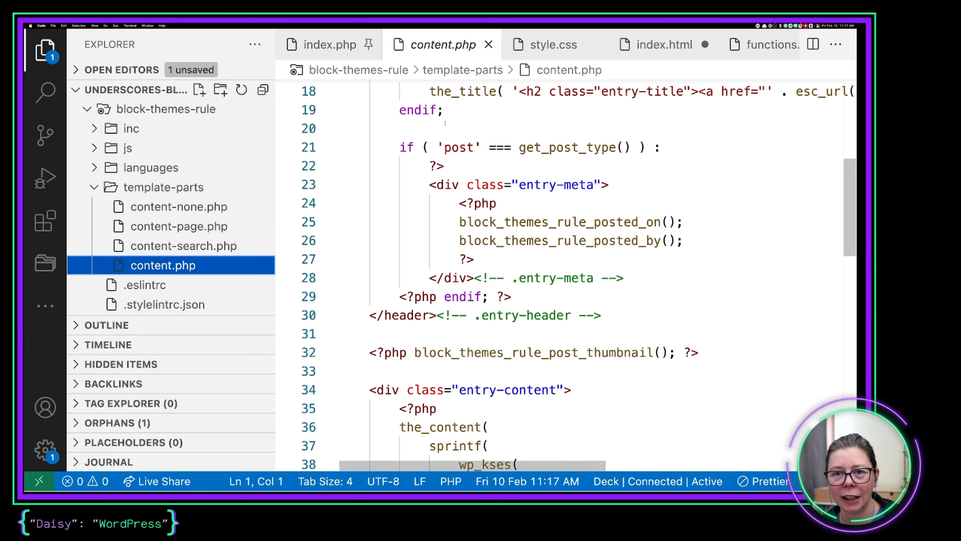
scroll(450, 173, up, 3)
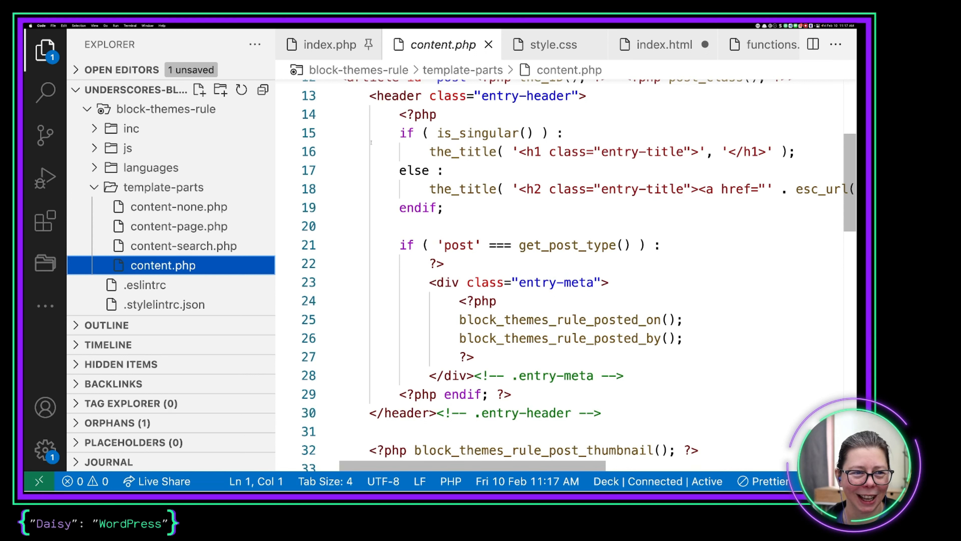
Switch to the WordPress site editor in Chrome and inspect the Post Title and Post Date blocks inside the Post Template.
key(super+Tab)
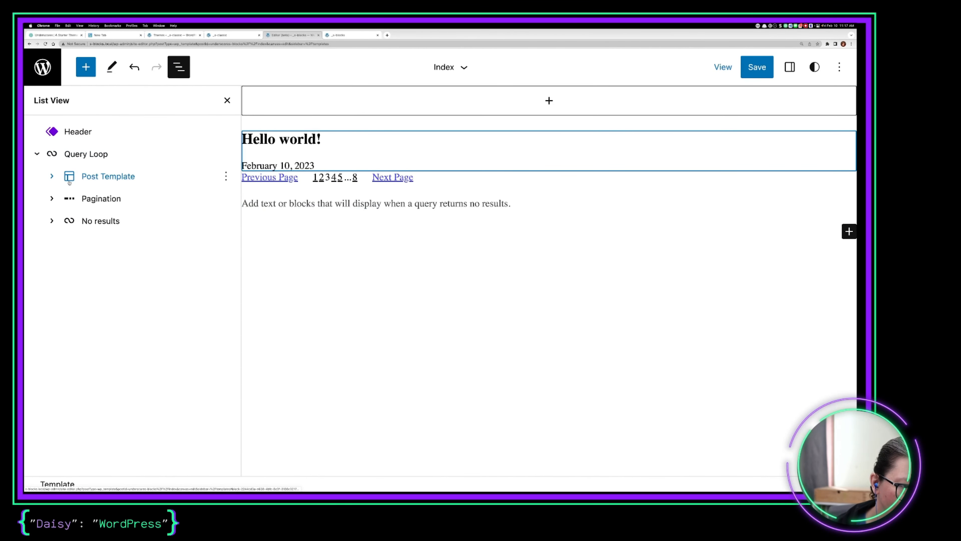
click(93, 181)
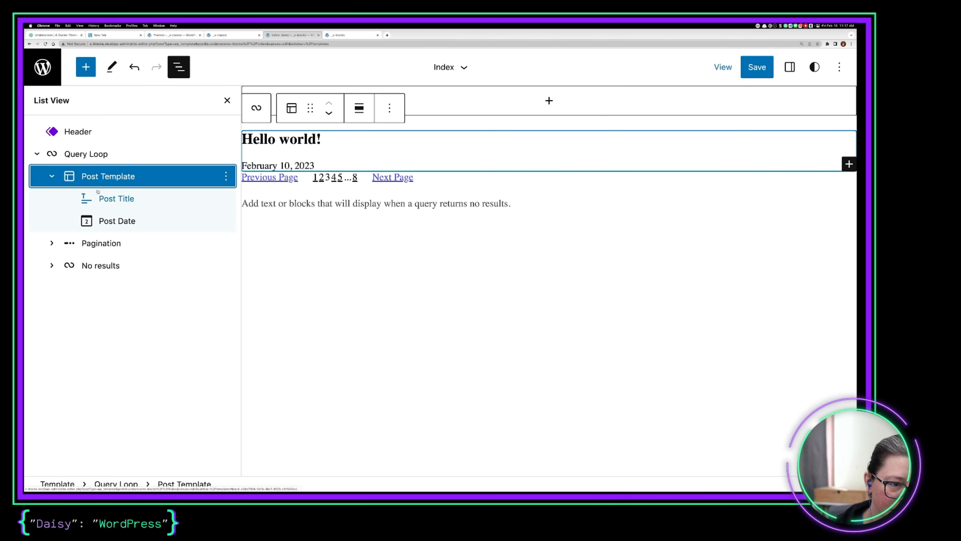
click(130, 203)
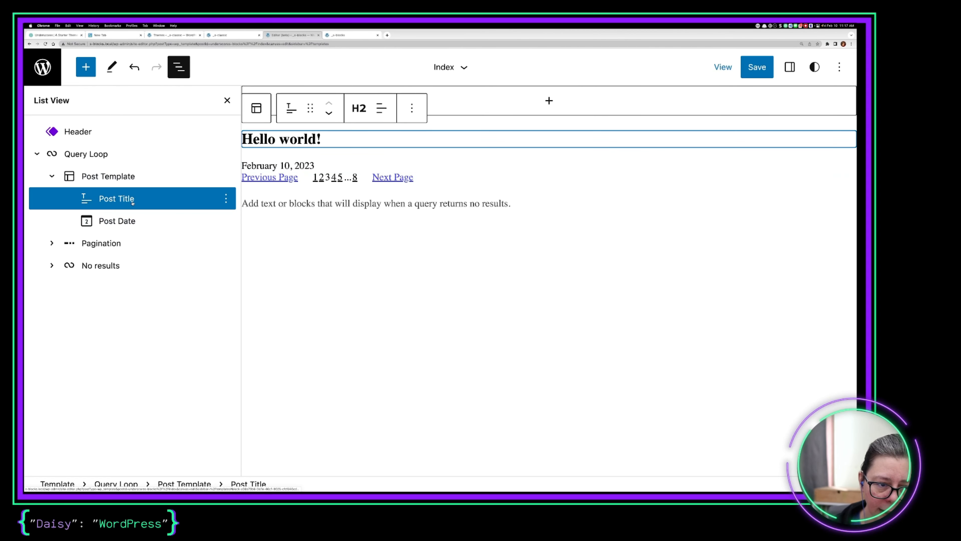
click(122, 224)
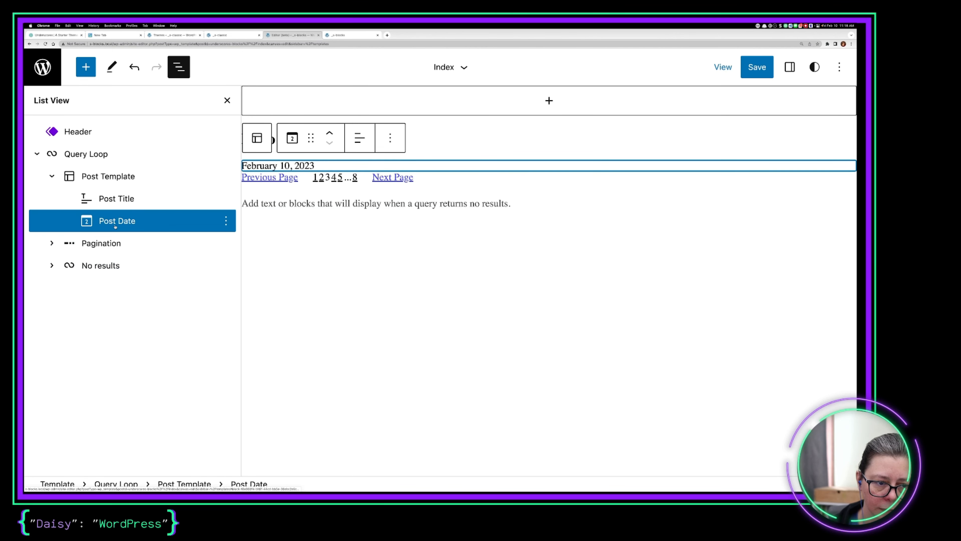
Inspect the blocks nested in the Query Loop's Pagination block, then collapse it again.
click(51, 242)
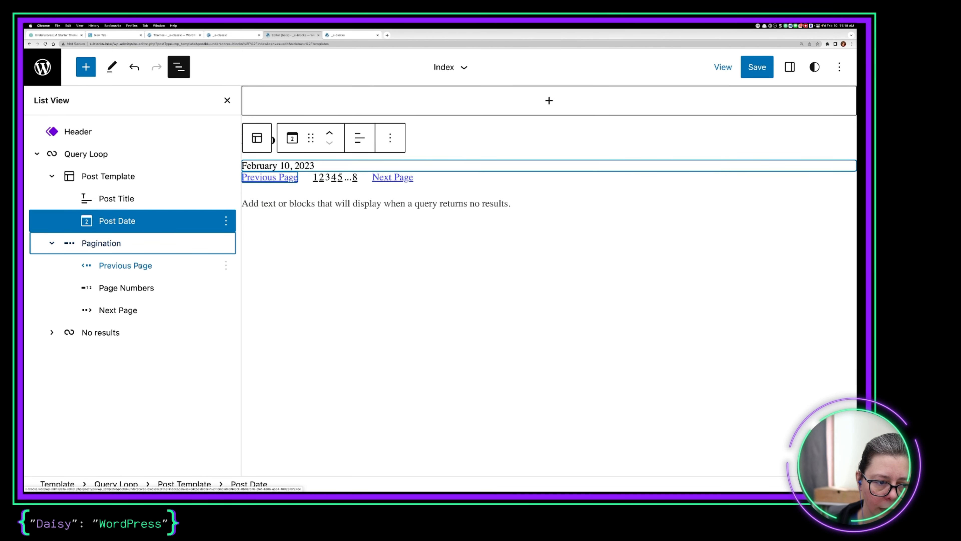
click(102, 243)
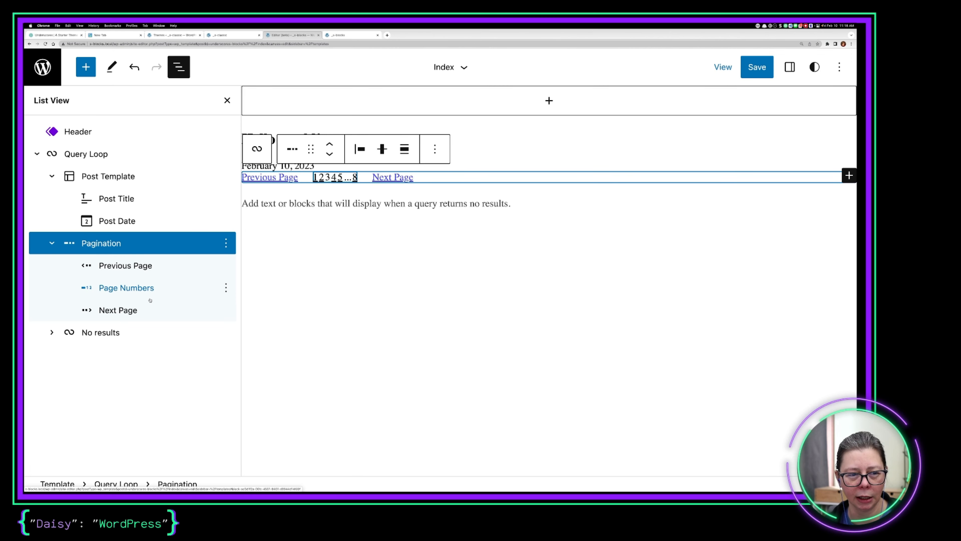
click(336, 301)
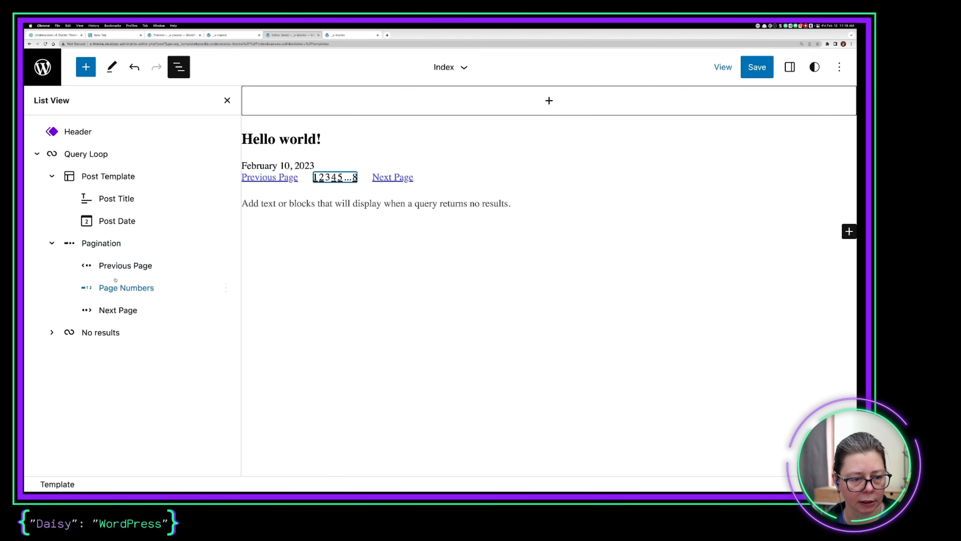
click(51, 243)
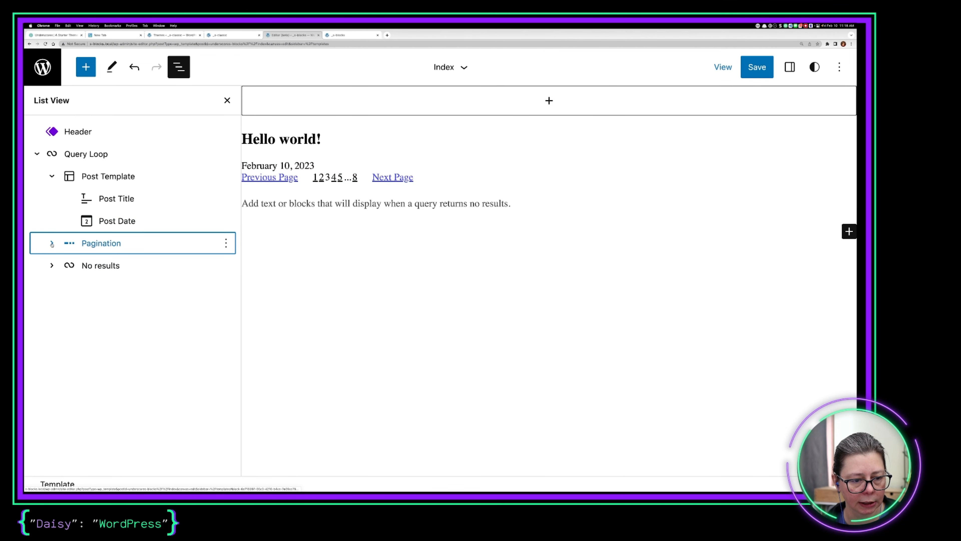
Expand the No results block and select its Paragraph block.
click(52, 265)
key(Down)
key(Return)
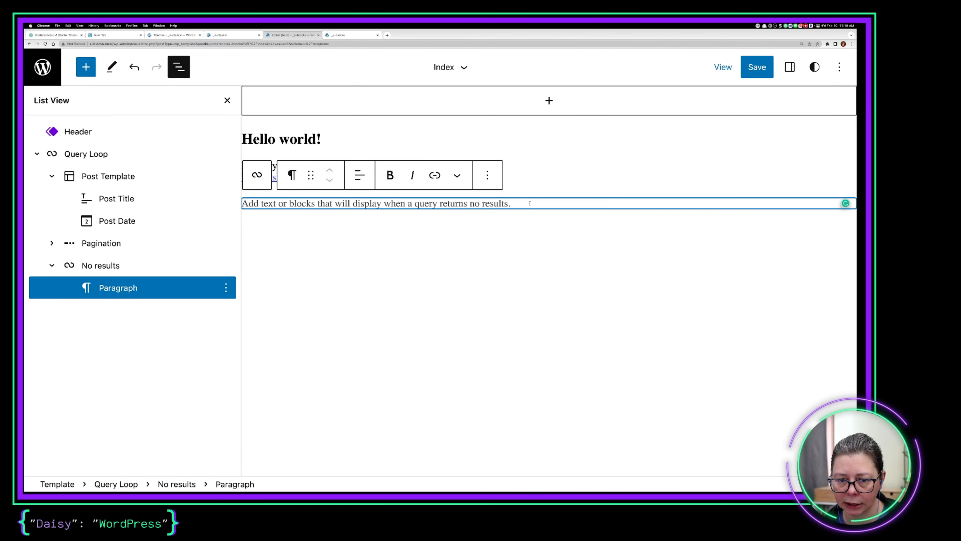
Switch to Visual Studio Code, open content-none.php from template-parts and highlight the page title's 'Nothing Found' text.
key(ctrl+Right)
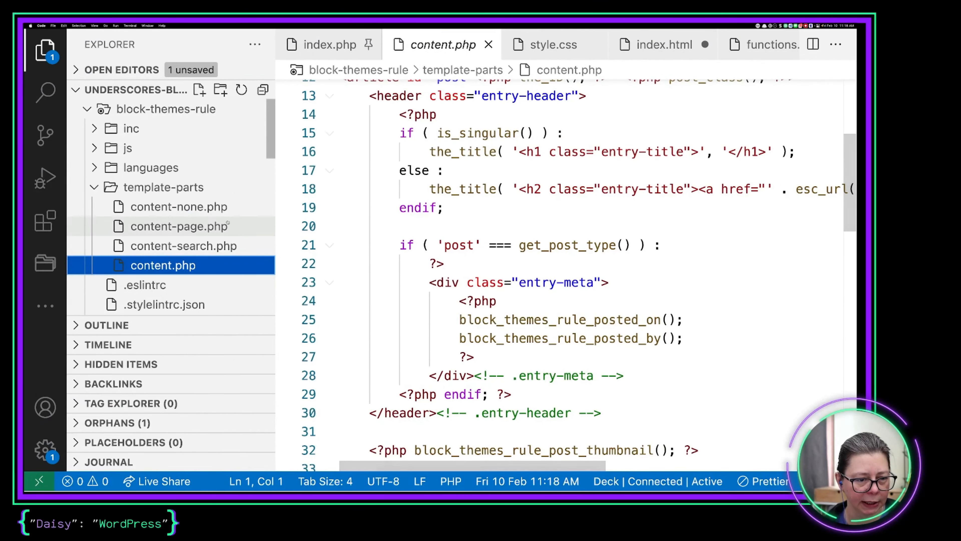
click(176, 208)
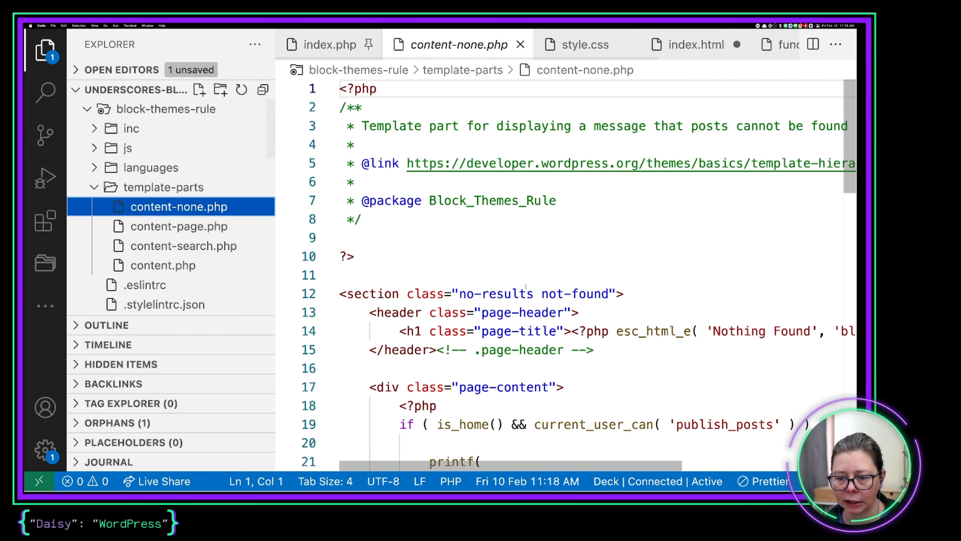
scroll(526, 287, down, 5)
scroll(526, 286, right, 8)
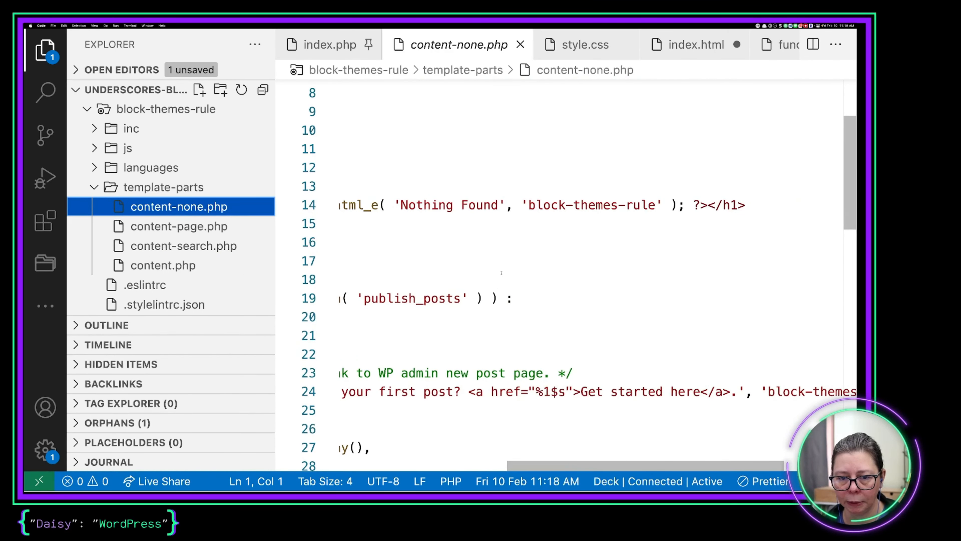
drag(404, 205, 494, 206)
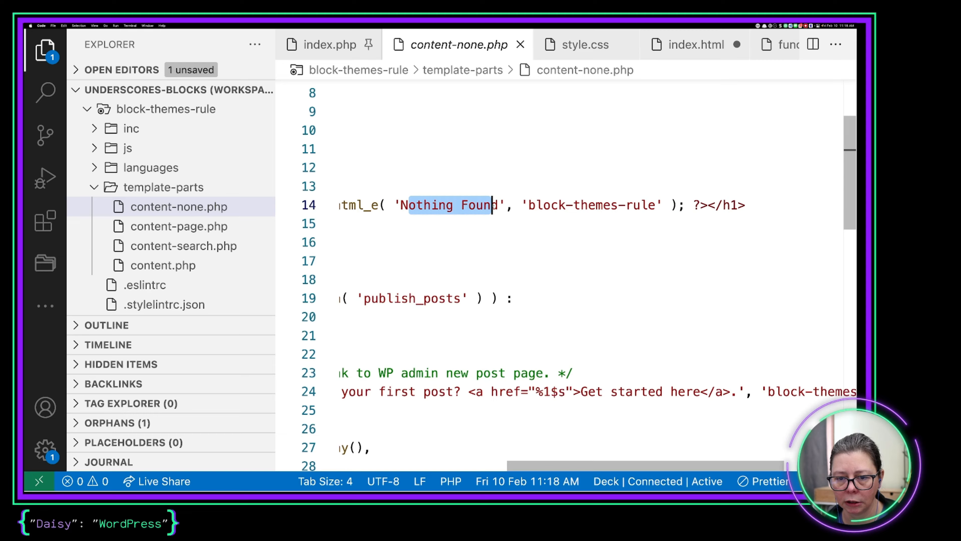
scroll(494, 208, left, 8)
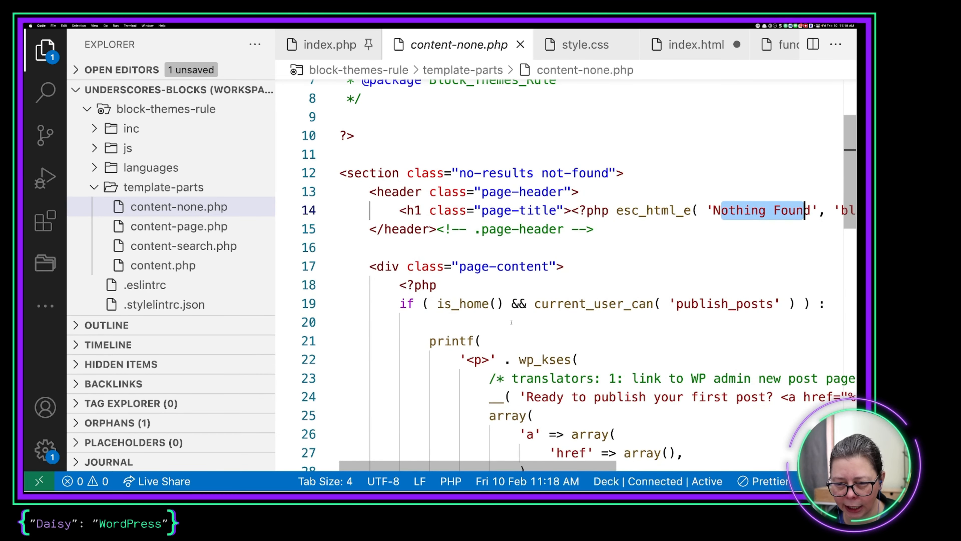
Read the 'Ready to publish your first post?' message code in content-none.php along its full length.
scroll(523, 328, down, 5)
scroll(522, 327, down, 2)
scroll(523, 328, right, 5)
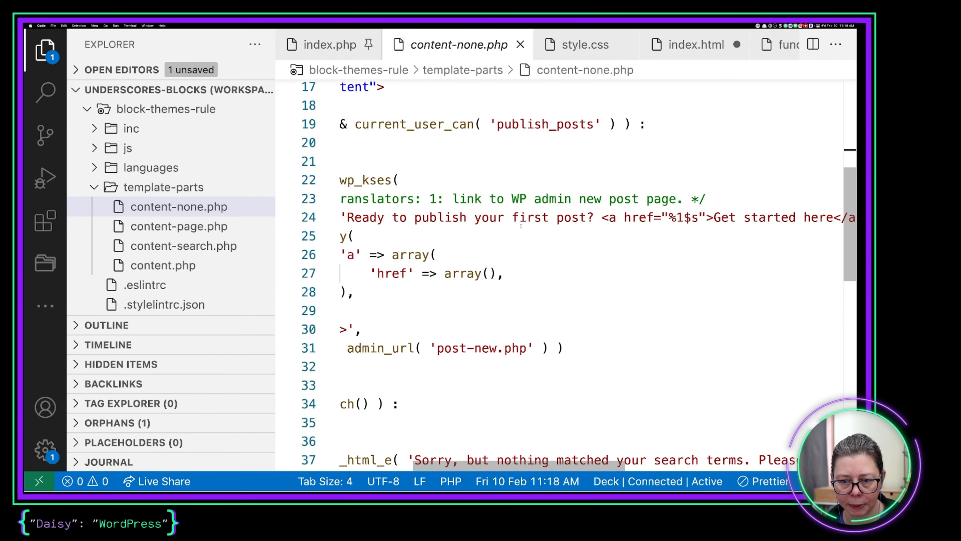
scroll(622, 223, right, 8)
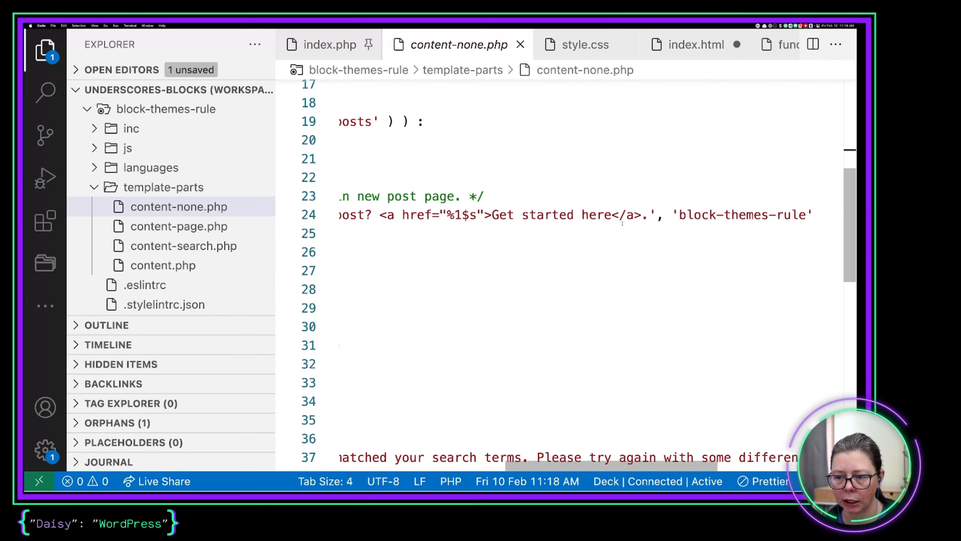
scroll(622, 223, up, 1)
scroll(622, 224, left, 10)
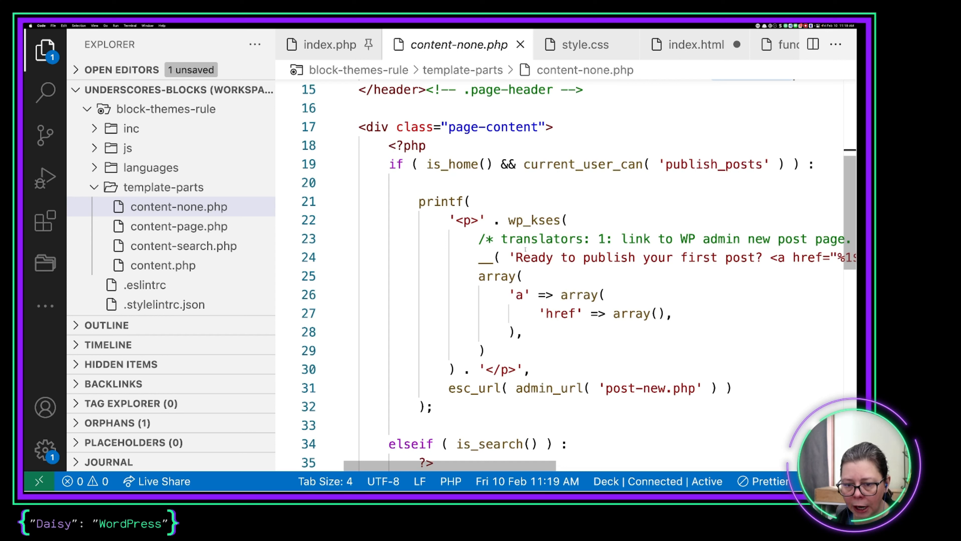
Highlight the opening of the __( translation function before the 'Ready to publish your first post?' string.
click(500, 258)
key(shift+Home)
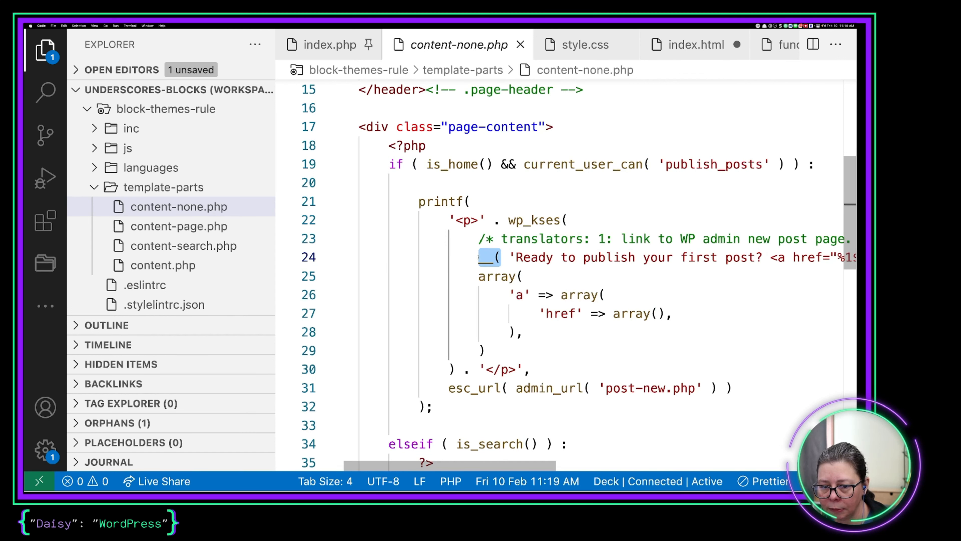
click(502, 257)
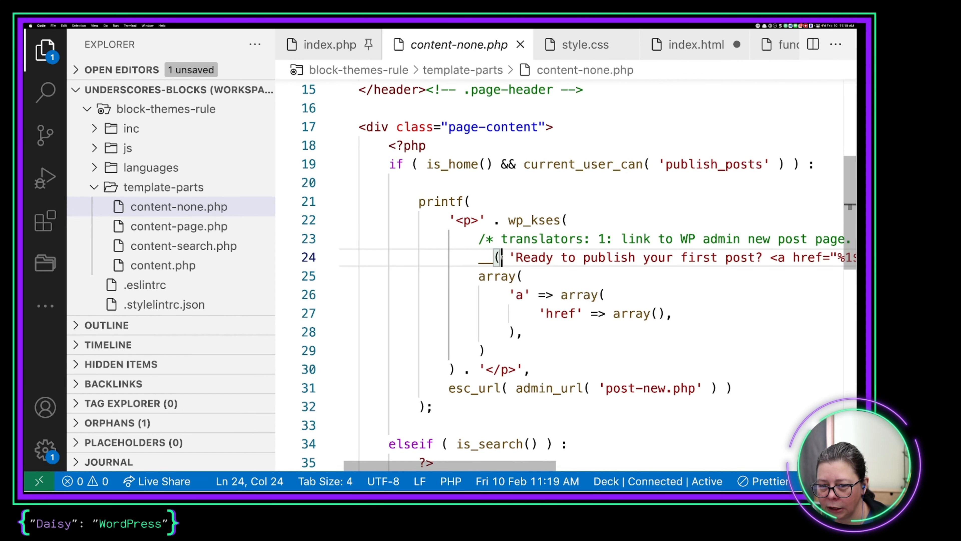
drag(501, 258, 473, 257)
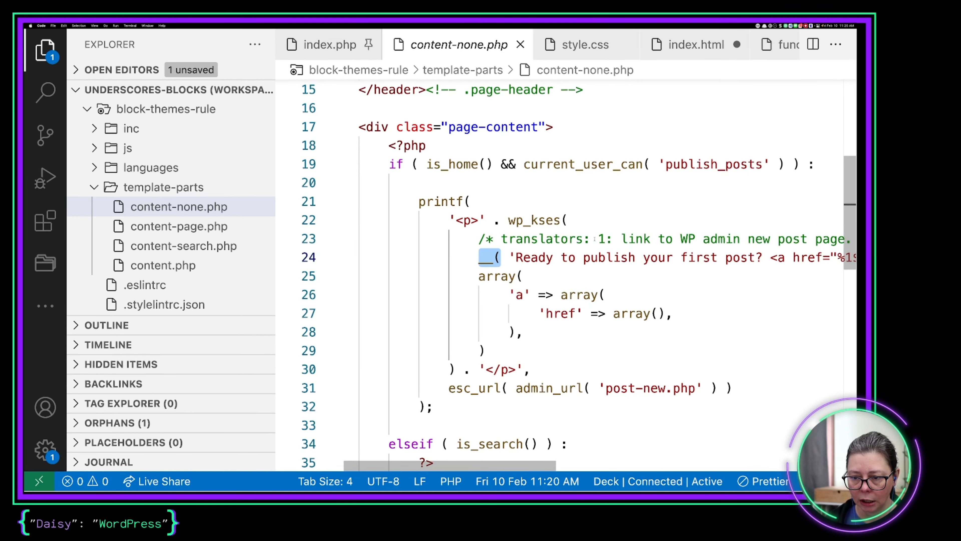
Compare the No results paragraph in the WordPress site editor with the translatable first-post message in content-none.php.
key(ctrl+Left)
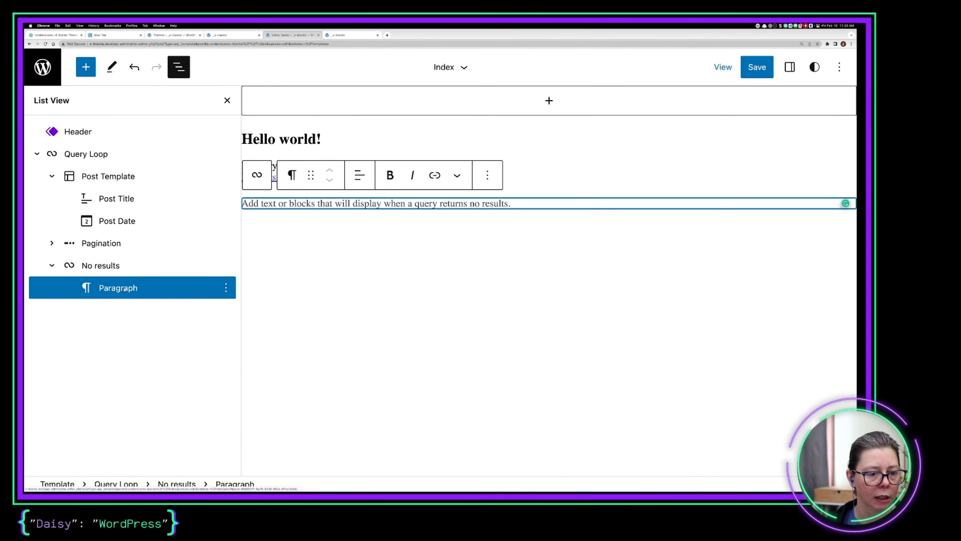
click(333, 276)
key(ctrl+Right)
scroll(527, 264, right, 3)
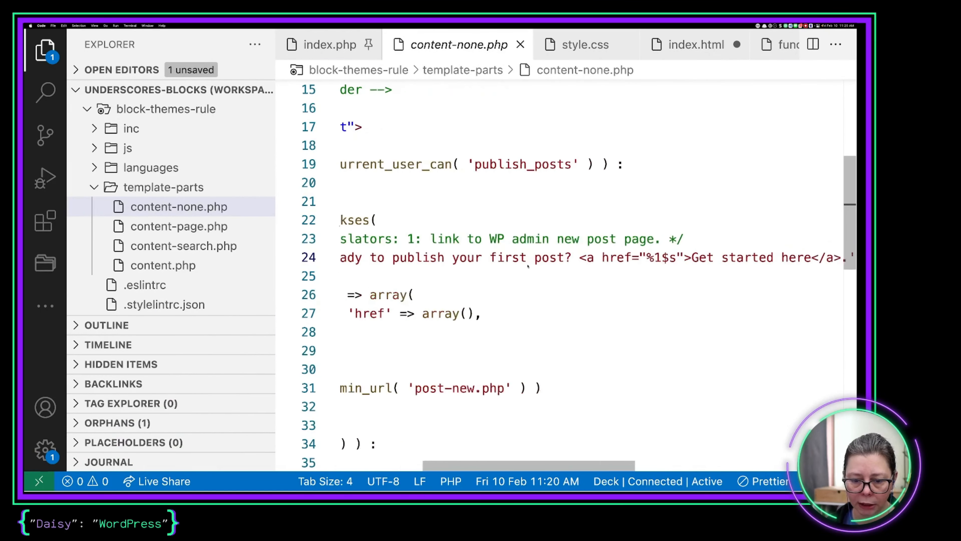
Read the is_search and else branches of content-none.php through to the closing section tag.
scroll(527, 263, left, 3)
scroll(528, 267, down, 4)
scroll(528, 266, down, 6)
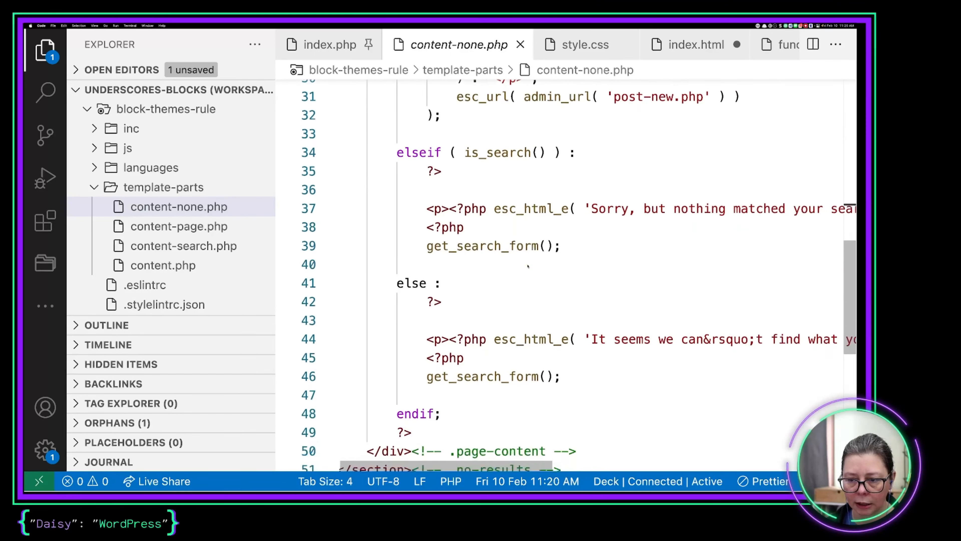
scroll(528, 266, up, 14)
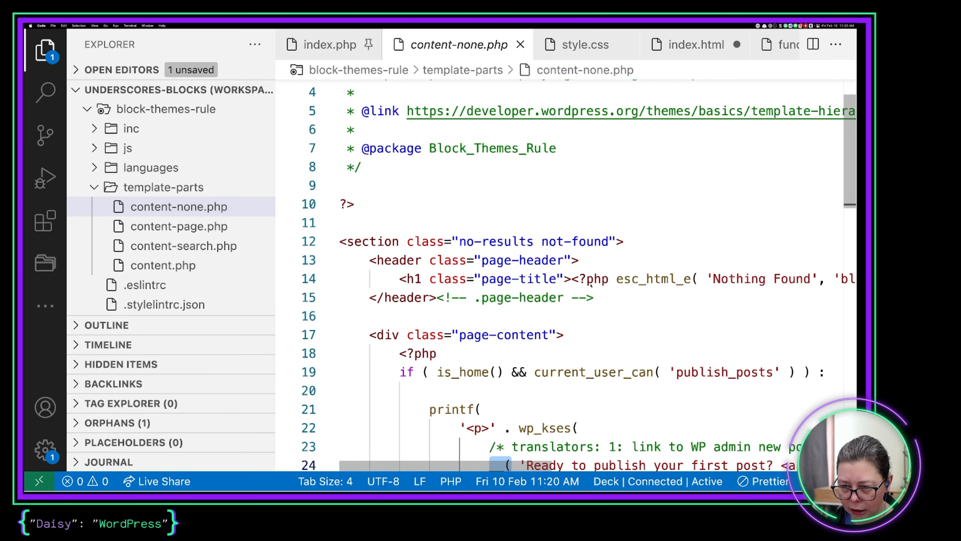
Examine the 'Nothing Found' page title line in content-none.php, including its header wrapper and h1 tag.
scroll(591, 285, right, 5)
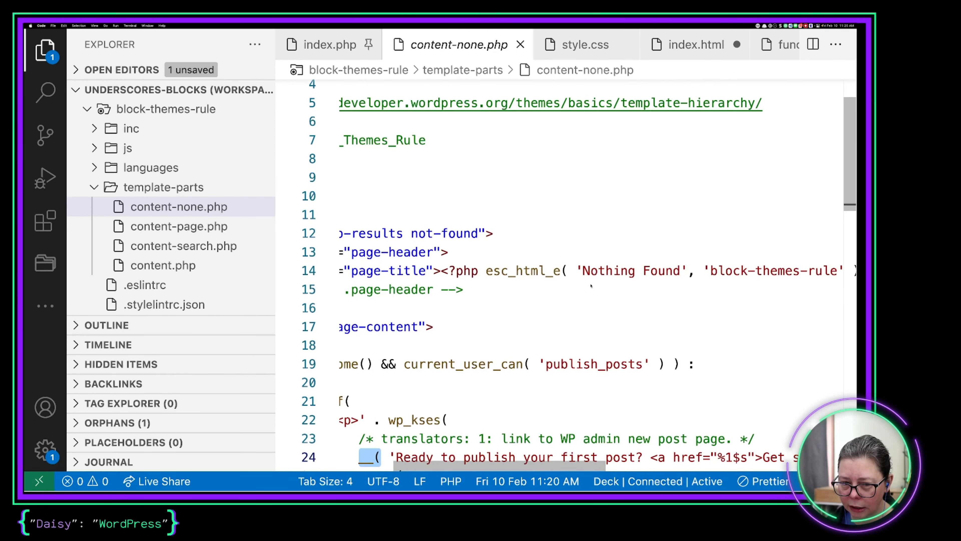
scroll(591, 285, left, 4)
scroll(591, 285, right, 6)
click(591, 284)
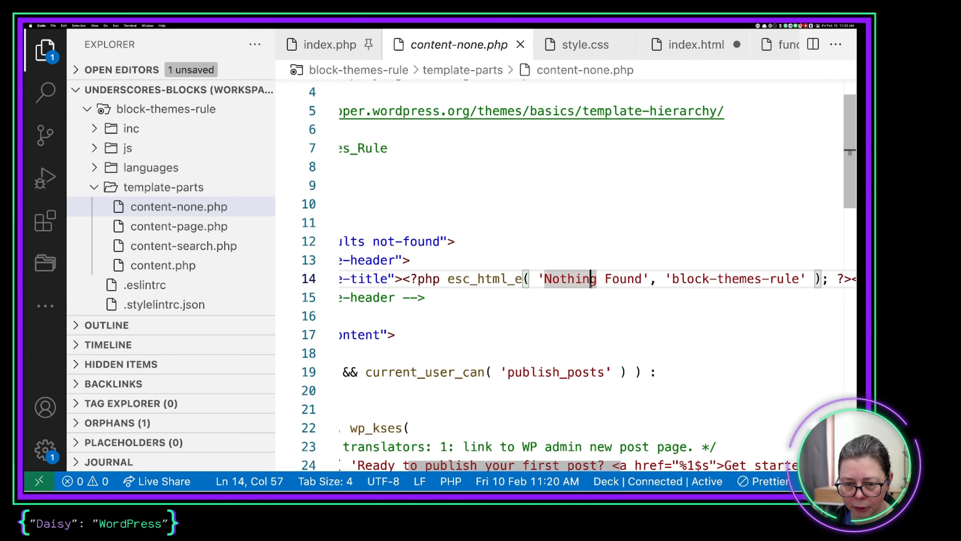
scroll(591, 284, left, 6)
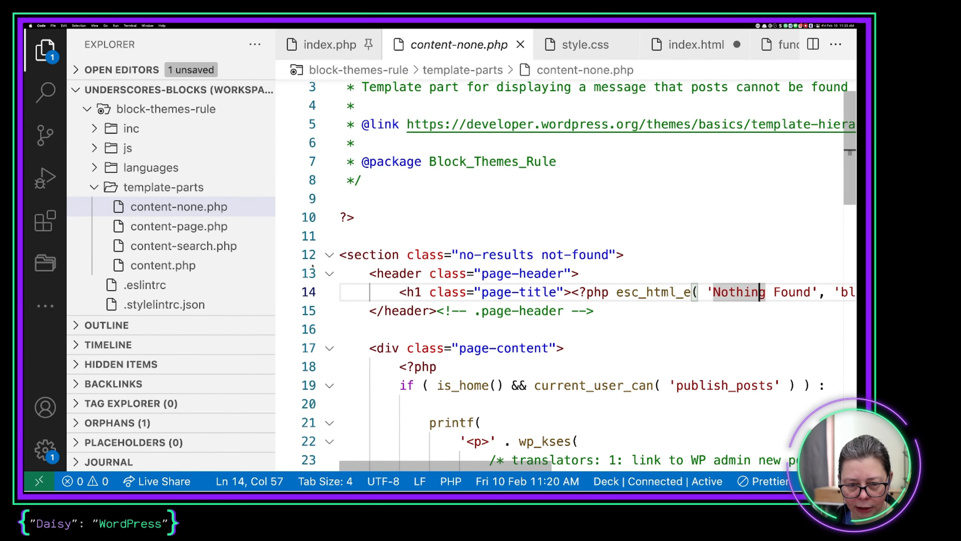
click(308, 274)
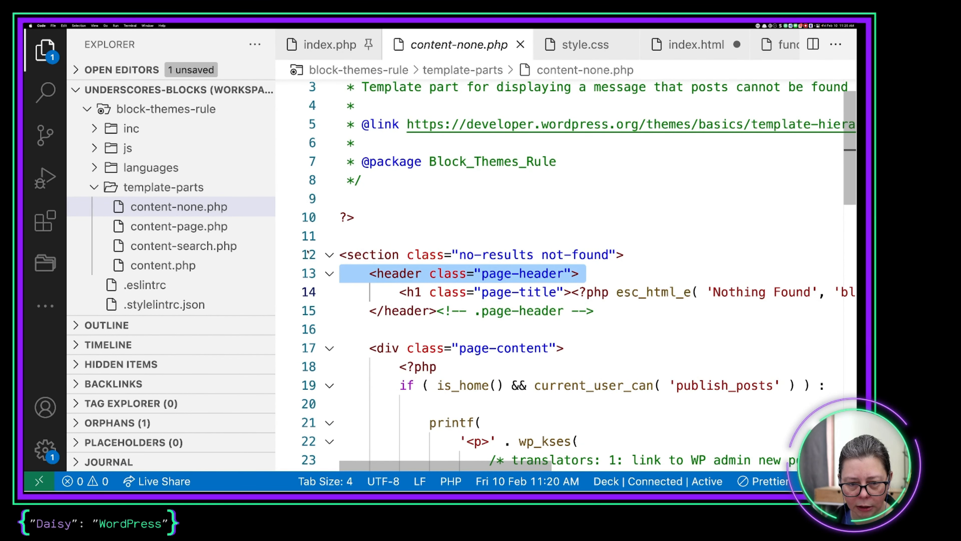
click(414, 292)
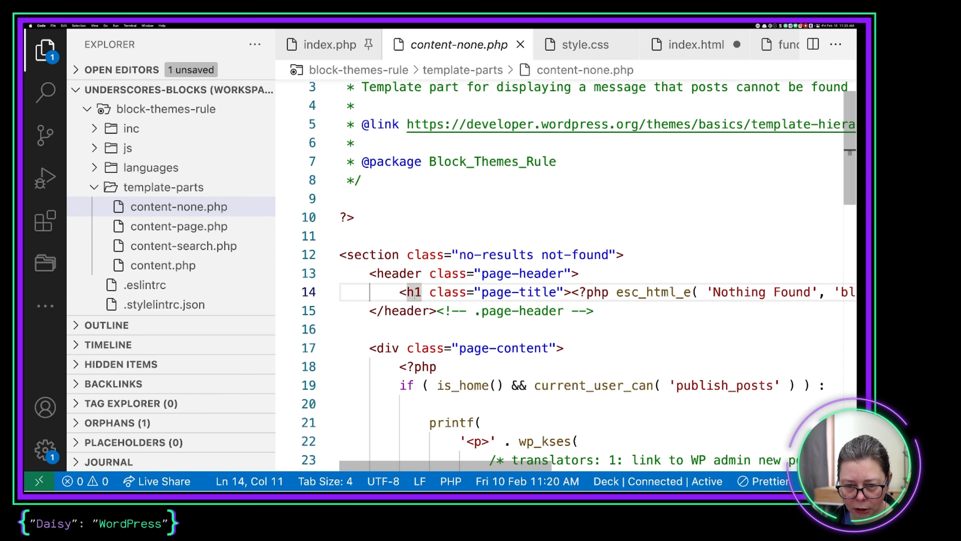
Switch to the WordPress site editor and turn the No results placeholder paragraph into a Heading block.
key(ctrl+Left)
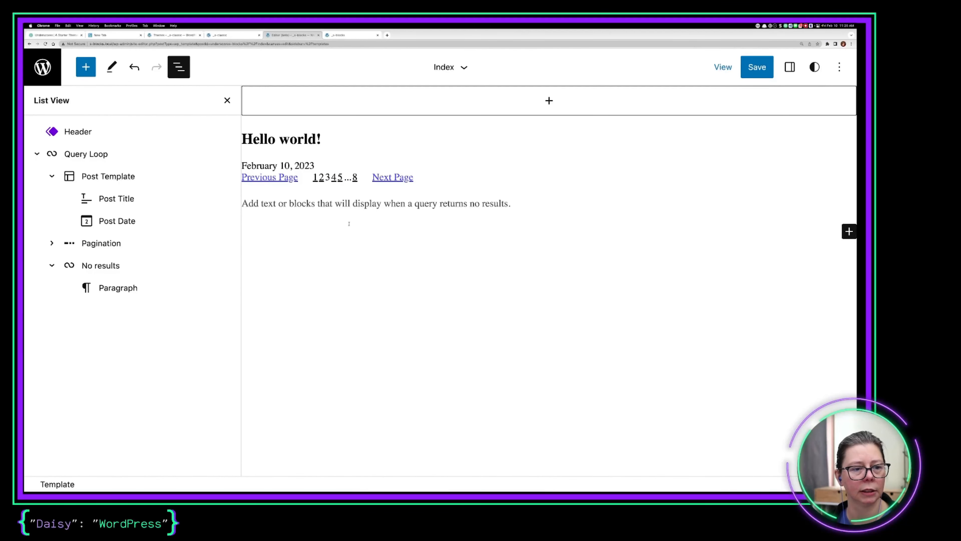
click(294, 203)
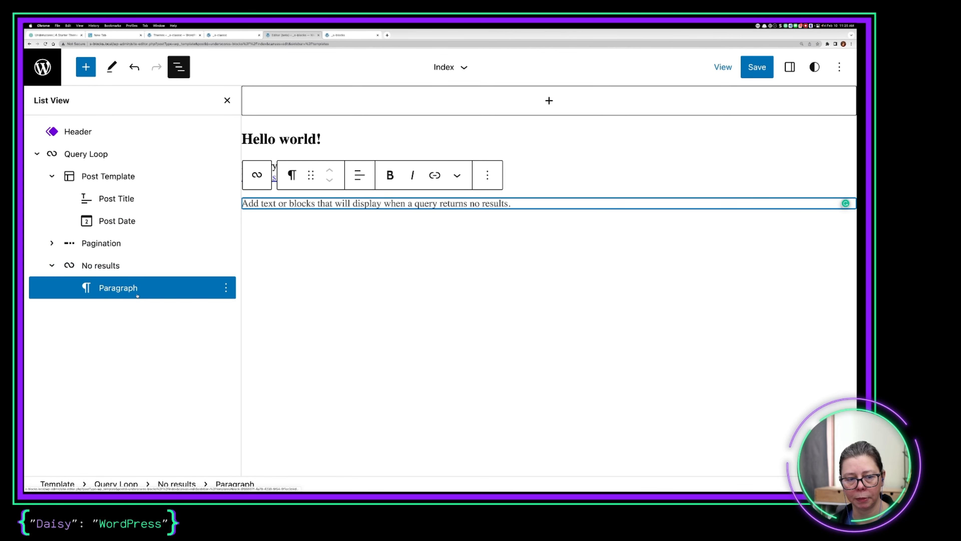
text(/)
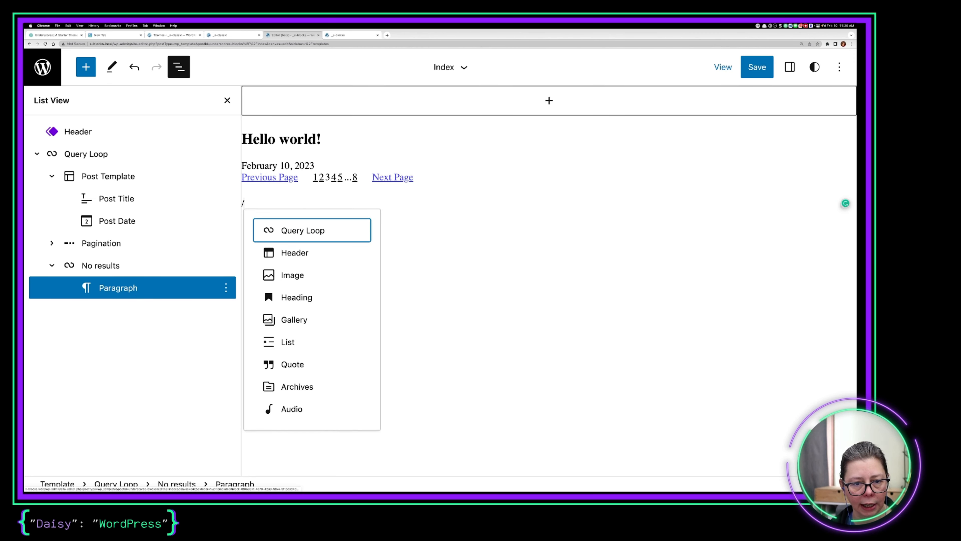
text(h)
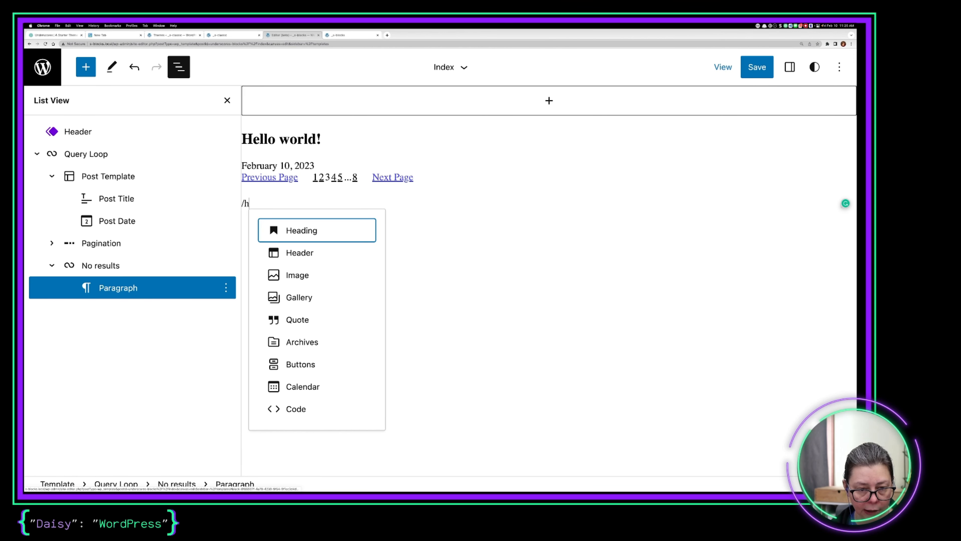
text(ead)
key(Return)
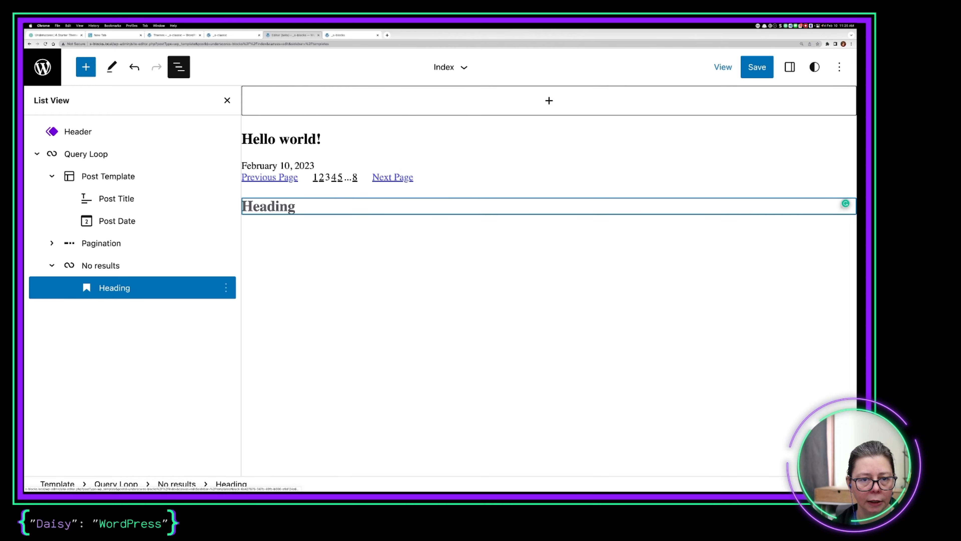
Check the title wording in content-none.php and enter 'Nothing Found' as the No results heading's text.
key(super+Tab)
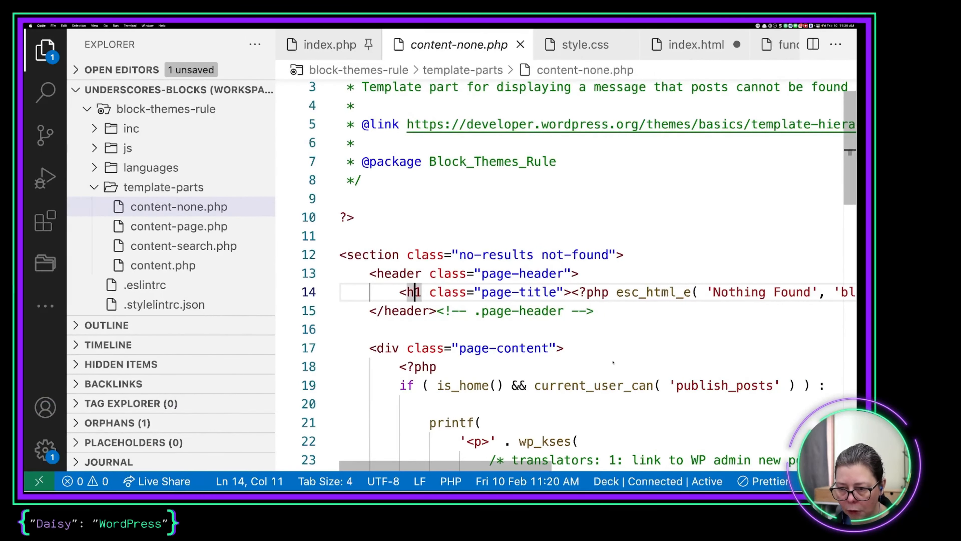
key(super+Tab)
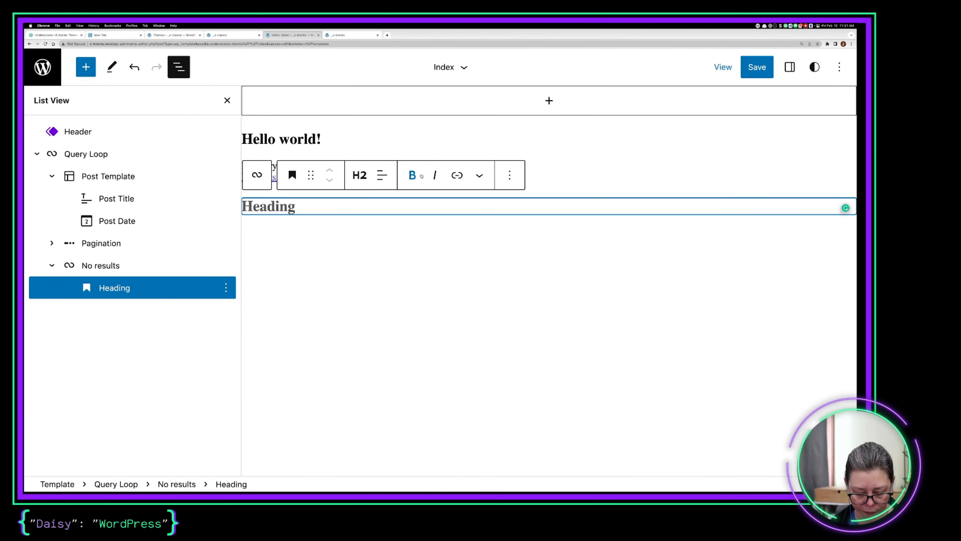
text(Nothing Found)
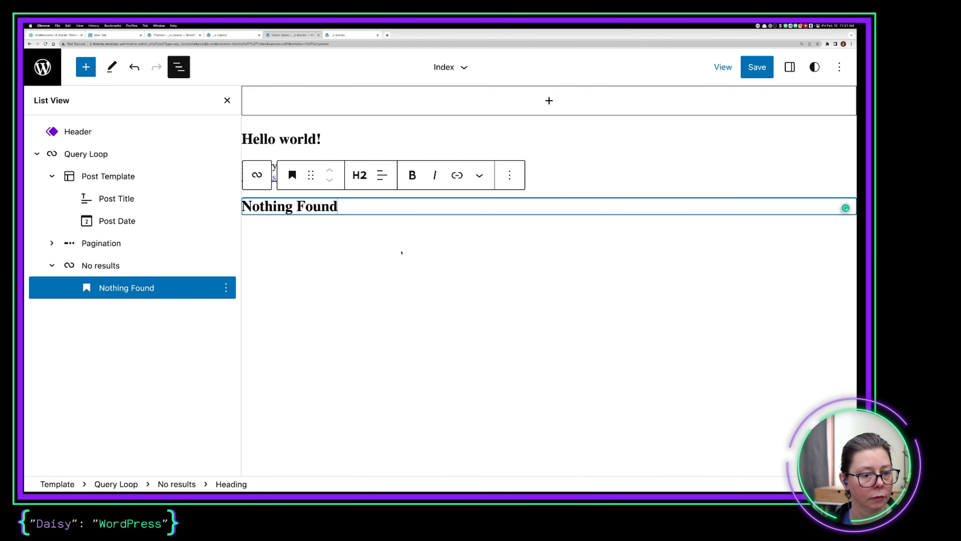
click(395, 331)
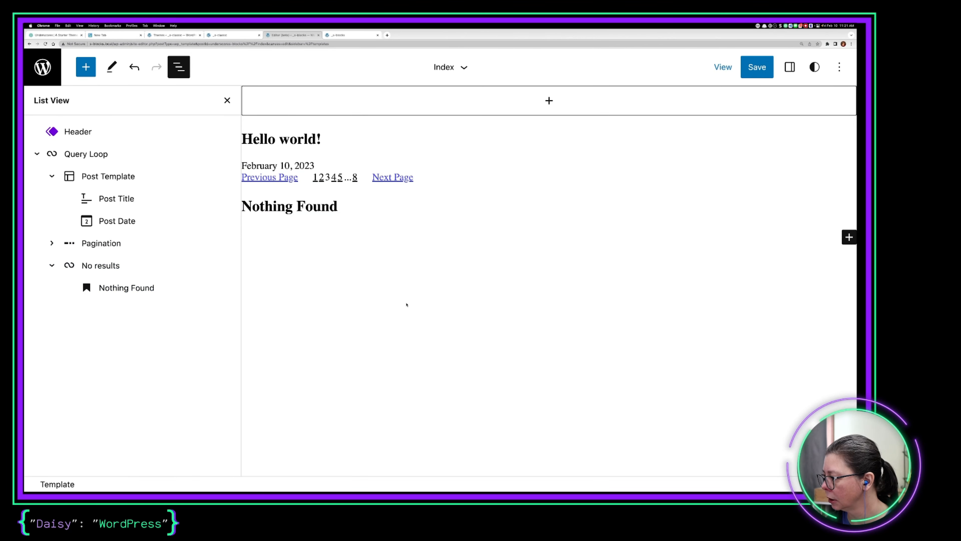
Check the page title's markup in content-none.php and set the 'Nothing Found' heading in the site editor to level H1.
key(super+Tab)
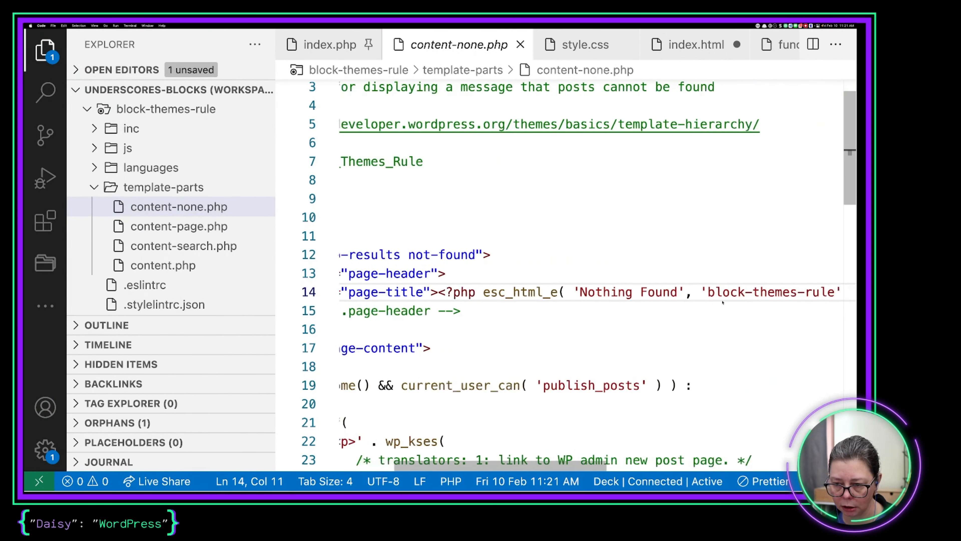
scroll(723, 302, right, 2)
scroll(723, 302, left, 6)
scroll(723, 302, down, 4)
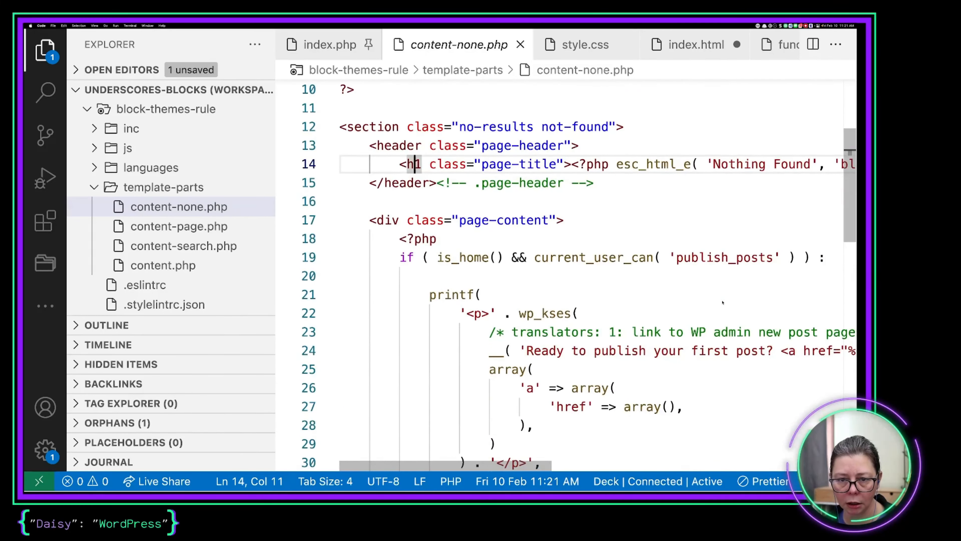
key(super+Tab)
click(287, 201)
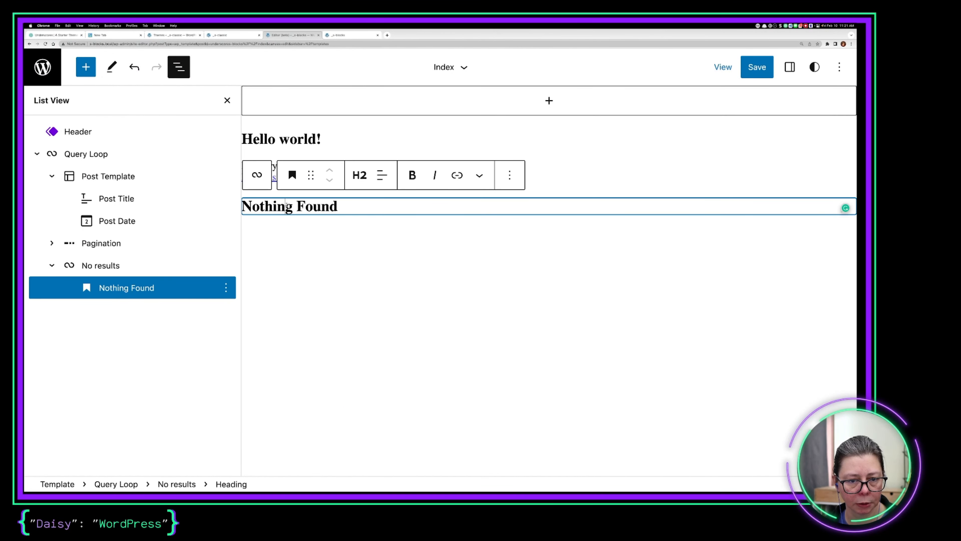
click(359, 175)
click(364, 214)
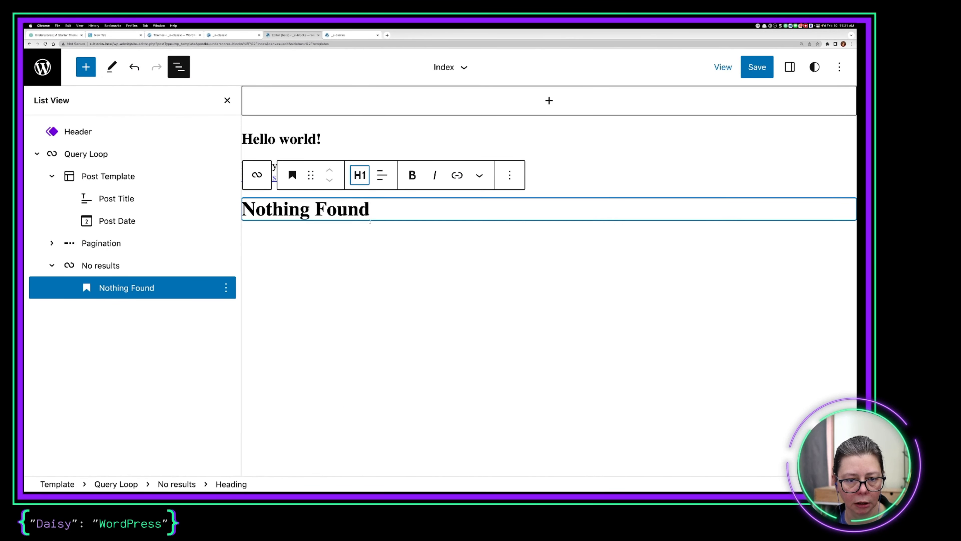
click(419, 311)
Switch to Visual Studio Code and point out the page-content div in content-none.php.
key(super+Tab)
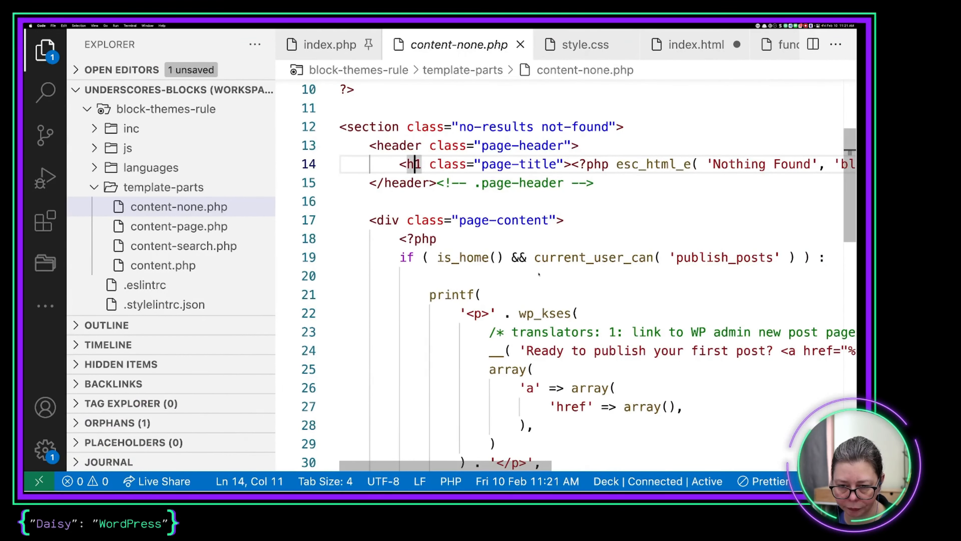
click(504, 220)
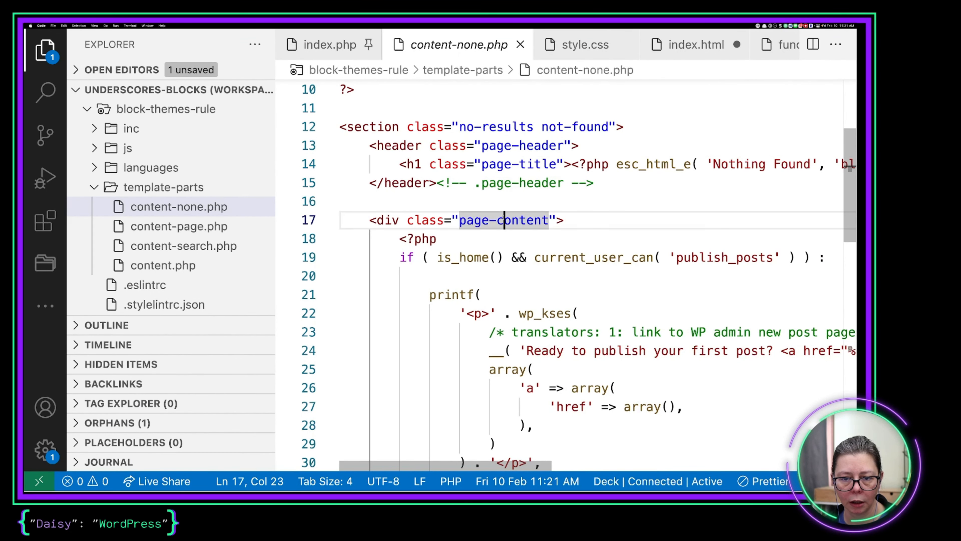
click(371, 221)
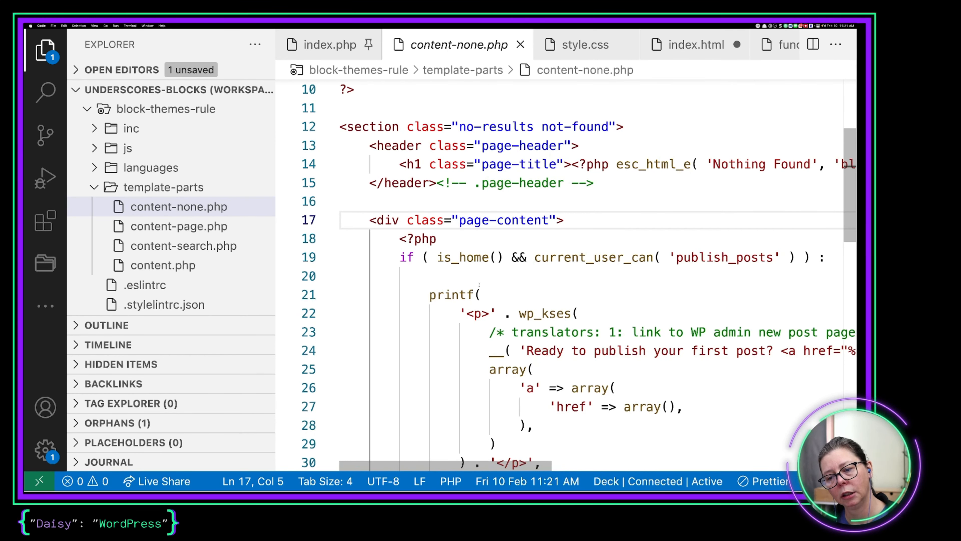
Read the 'Ready to publish your first post?' code in content-none.php and highlight 'post-new.php' in its admin_url call.
scroll(479, 284, down, 3)
scroll(479, 283, right, 4)
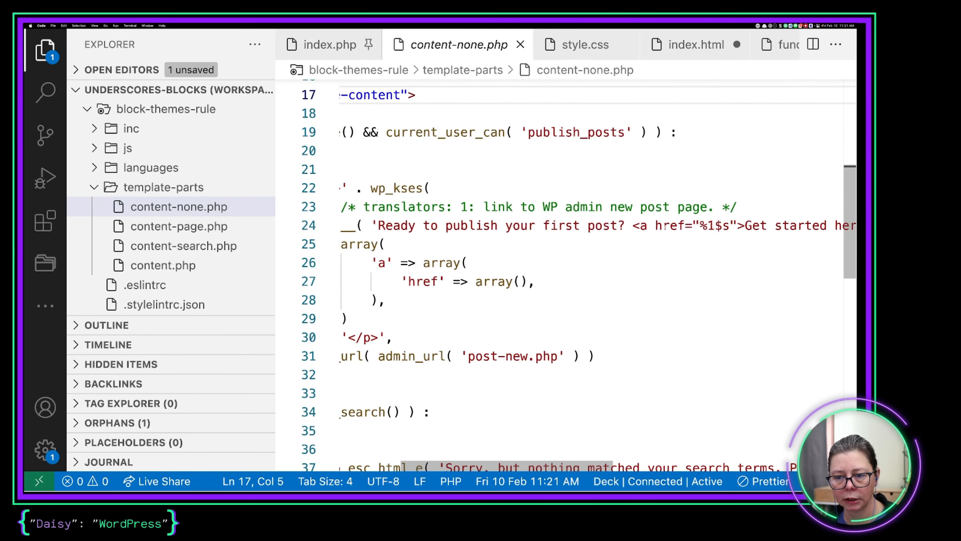
scroll(612, 226, right, 6)
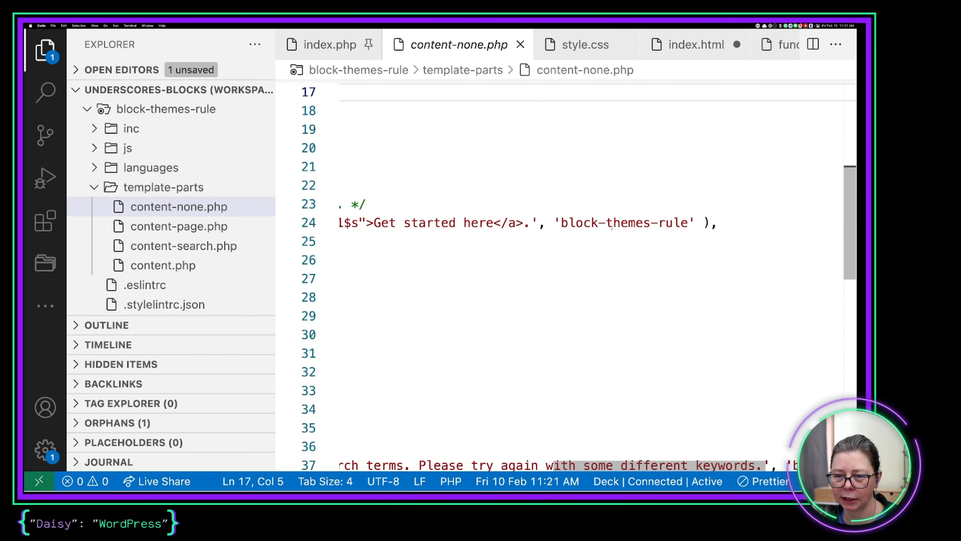
scroll(612, 227, left, 7)
scroll(612, 228, left, 2)
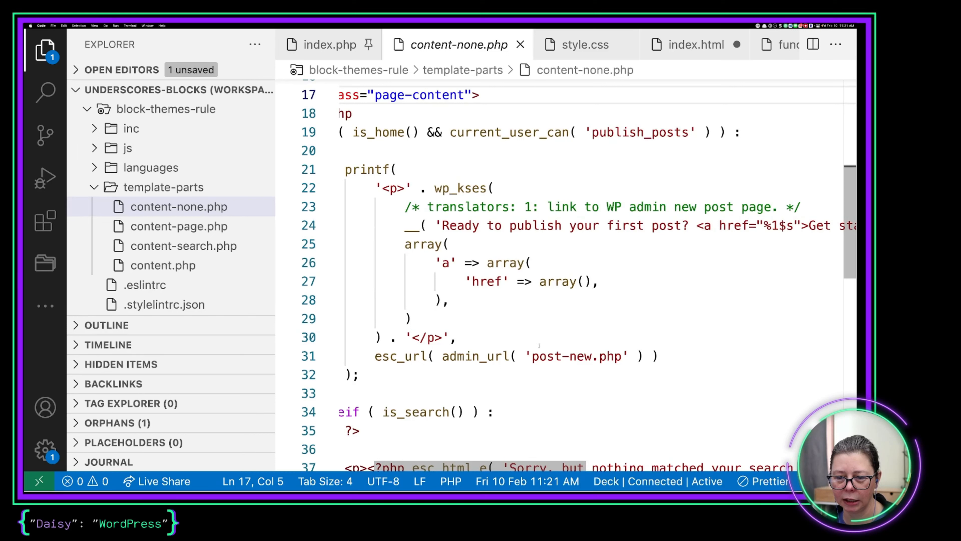
drag(622, 356, 533, 356)
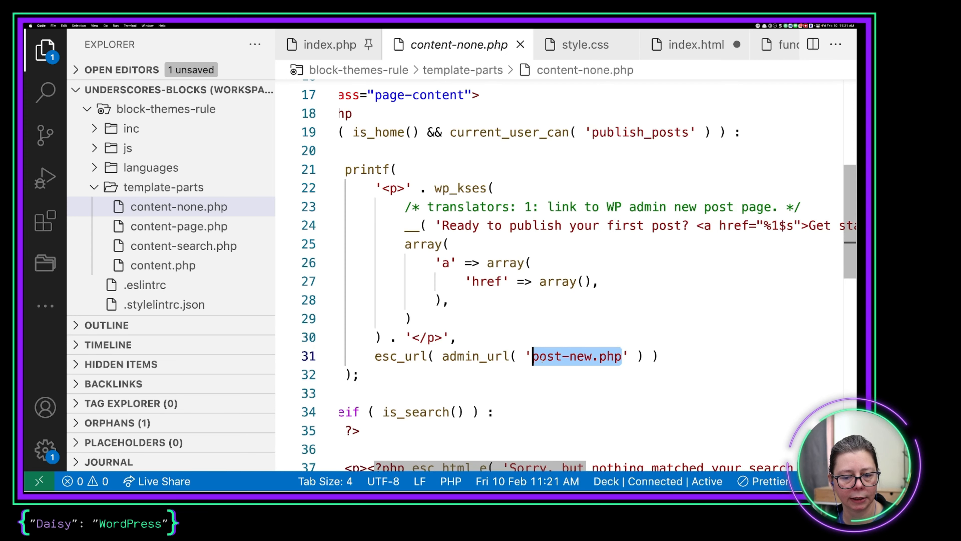
Switch to the WordPress site editor and add an empty paragraph below the 'Nothing Found' heading.
key(ctrl+Left)
click(399, 210)
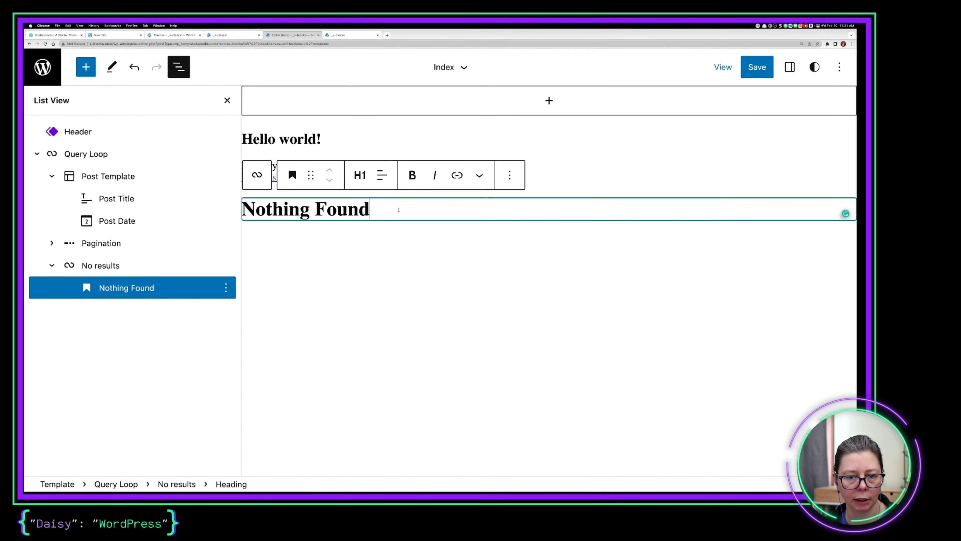
key(Return)
Search the available blocks for 'edit' from the empty paragraph and clear the query.
text(/)
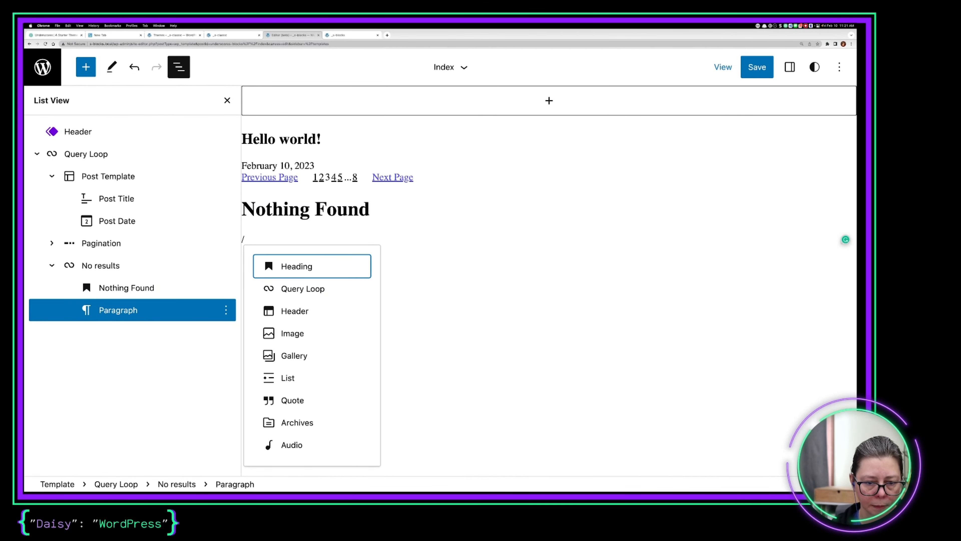
text(edit)
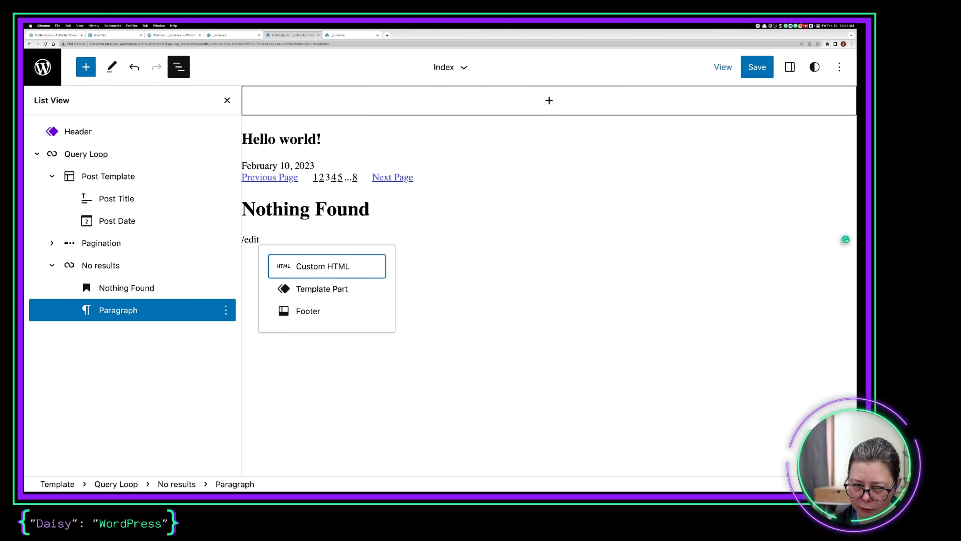
key(BackSpace)
key(BackSpace)
key(BackSpace)
key(BackSpace)
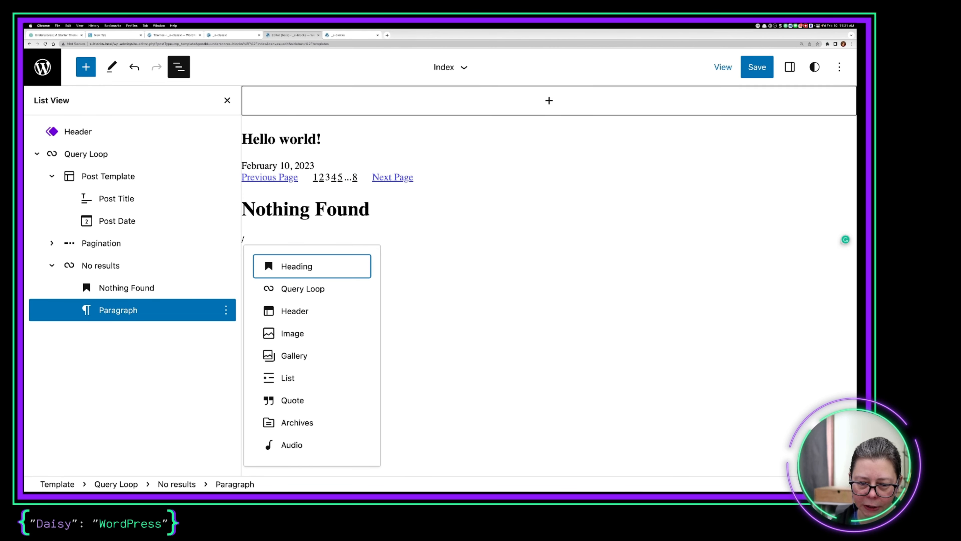
key(BackSpace)
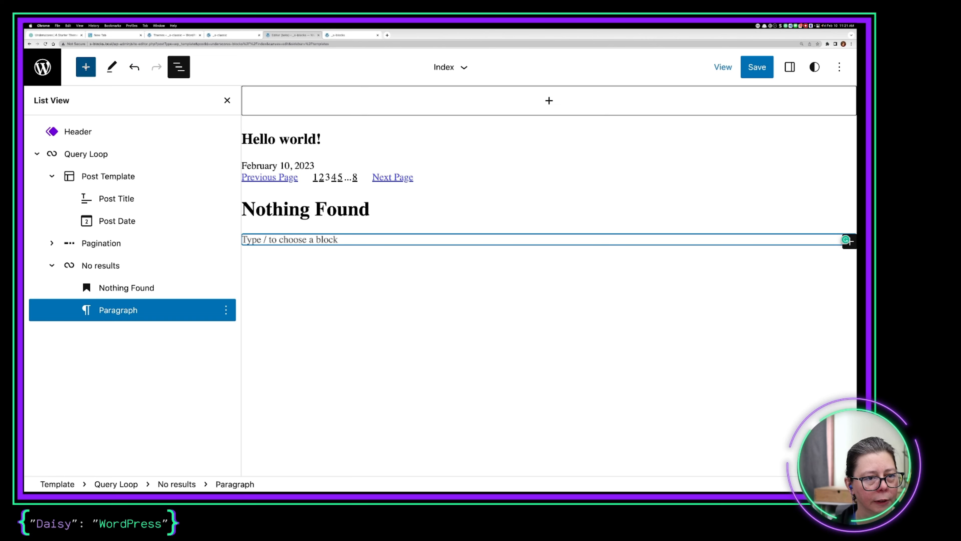
Look through the full list of available blocks down to the Theme blocks for one that links to creating a post, and close the list.
click(85, 67)
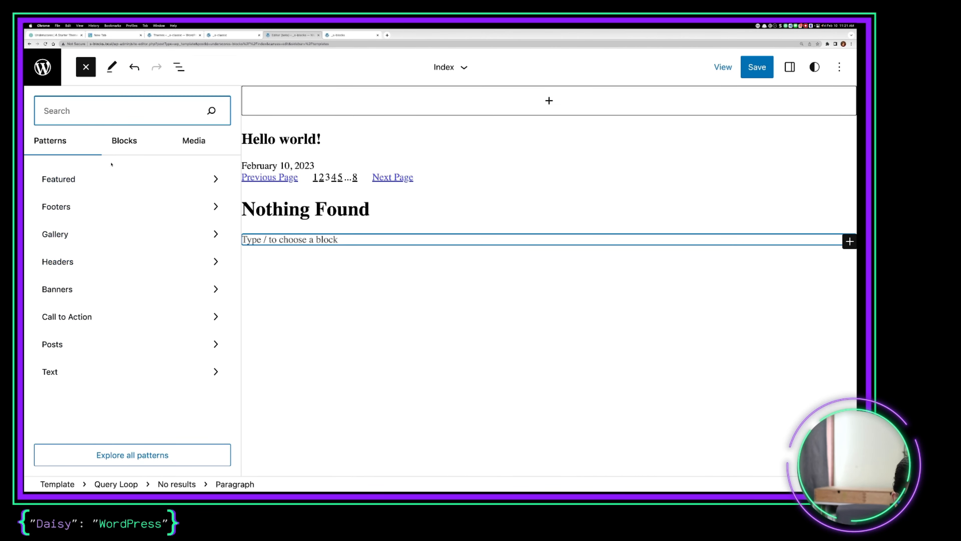
click(124, 140)
scroll(44, 319, down, 20)
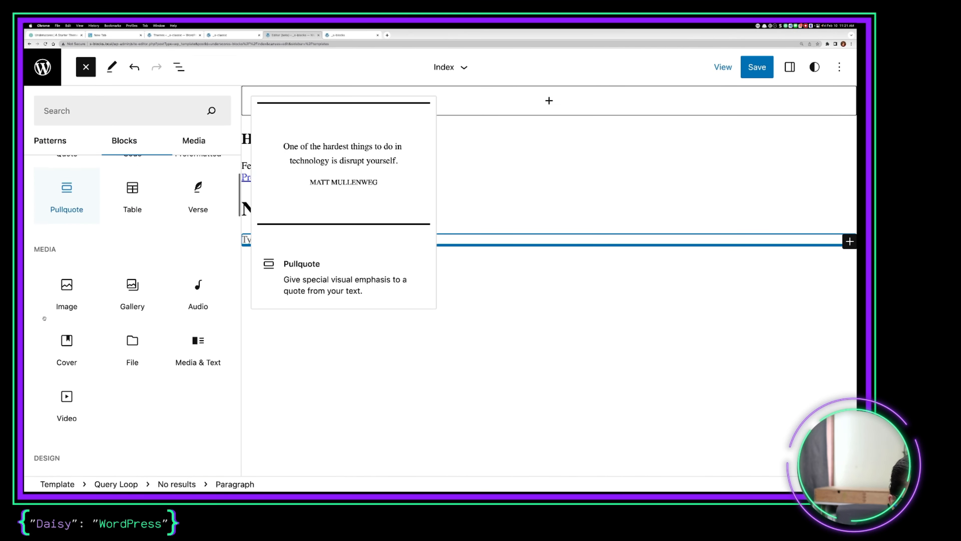
scroll(44, 319, down, 10)
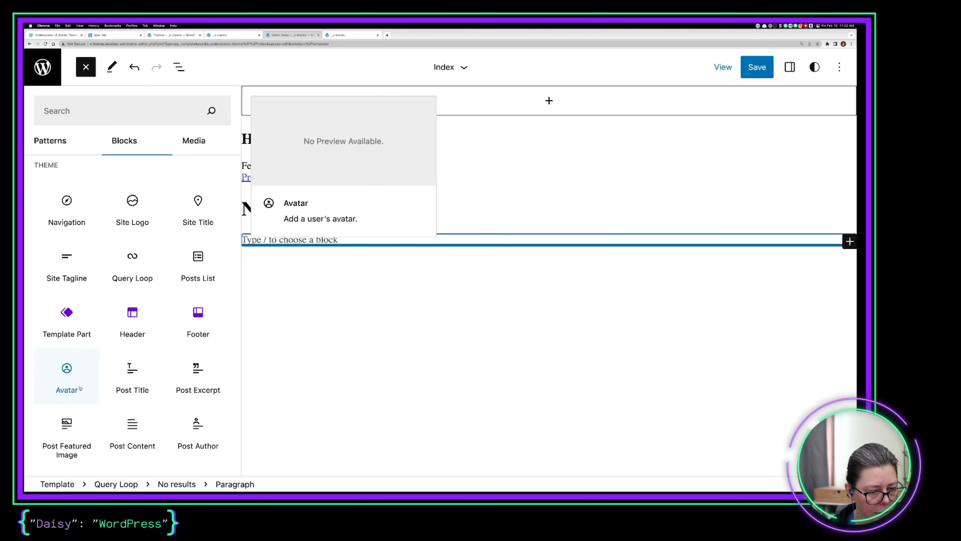
scroll(175, 431, down, 2)
scroll(174, 431, down, 2)
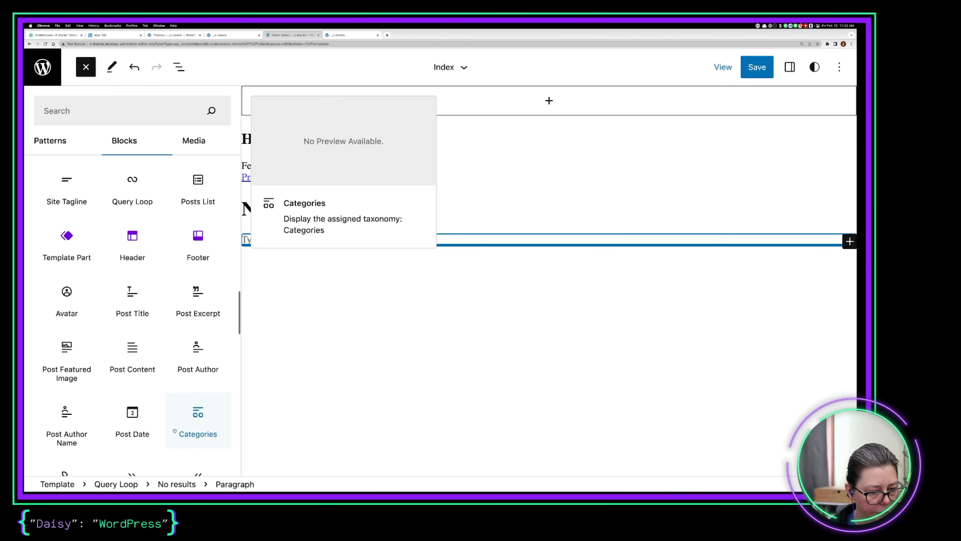
scroll(89, 440, down, 3)
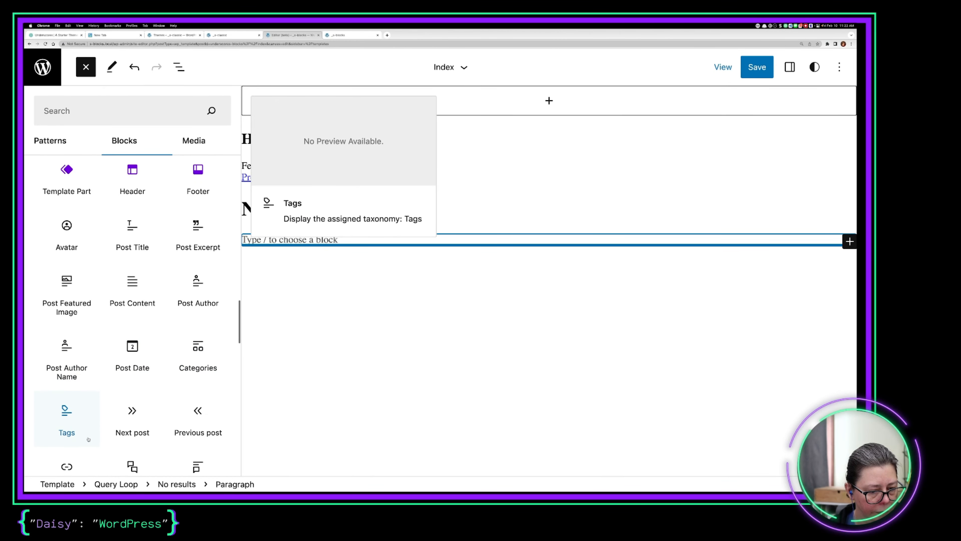
scroll(89, 439, down, 2)
scroll(204, 421, down, 4)
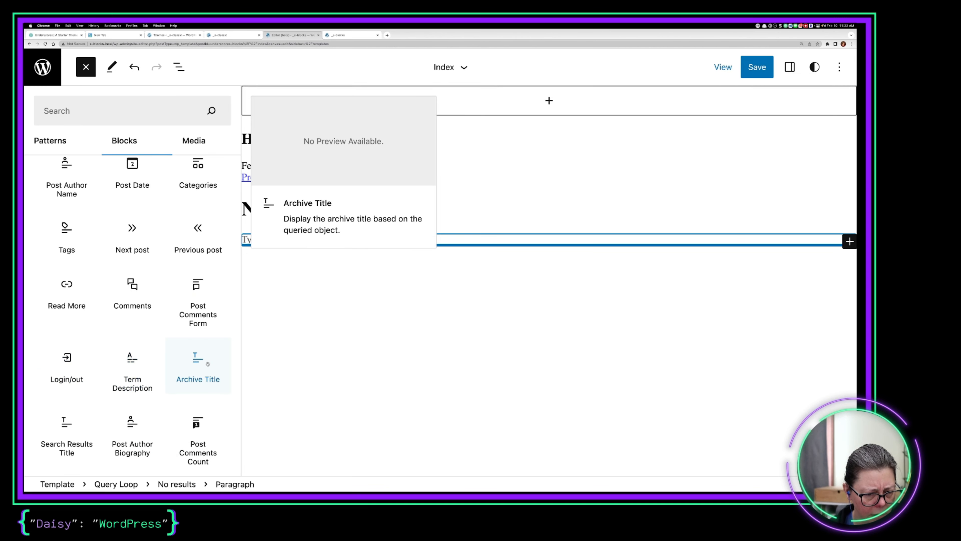
scroll(186, 420, down, 1)
scroll(184, 417, down, 1)
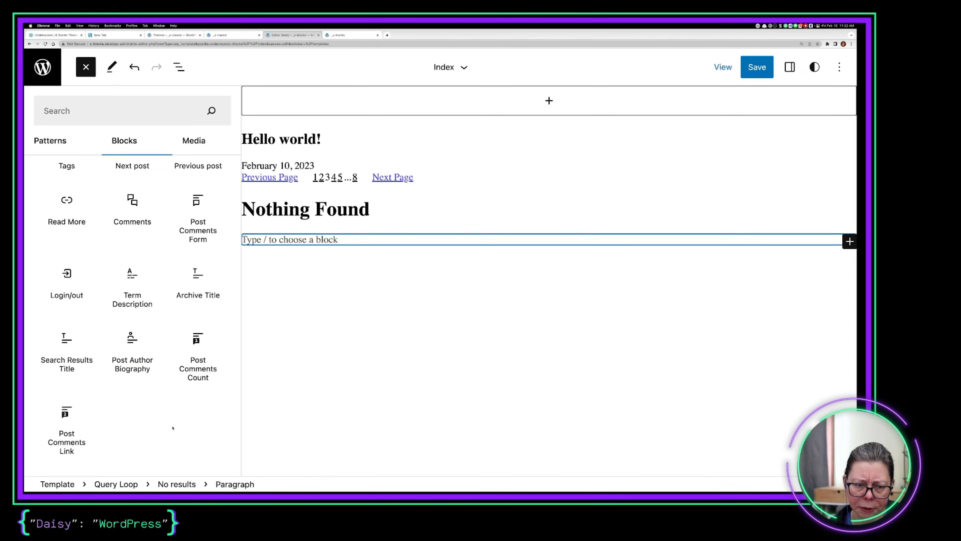
key(Escape)
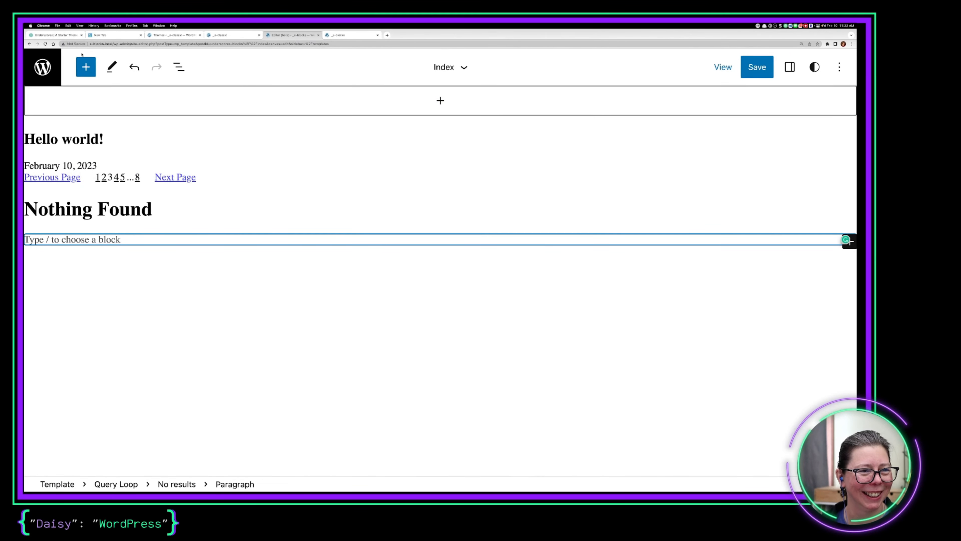
Search the block library for 'edit' and look through the matching blocks, patterns and installable plugins.
click(85, 67)
click(124, 140)
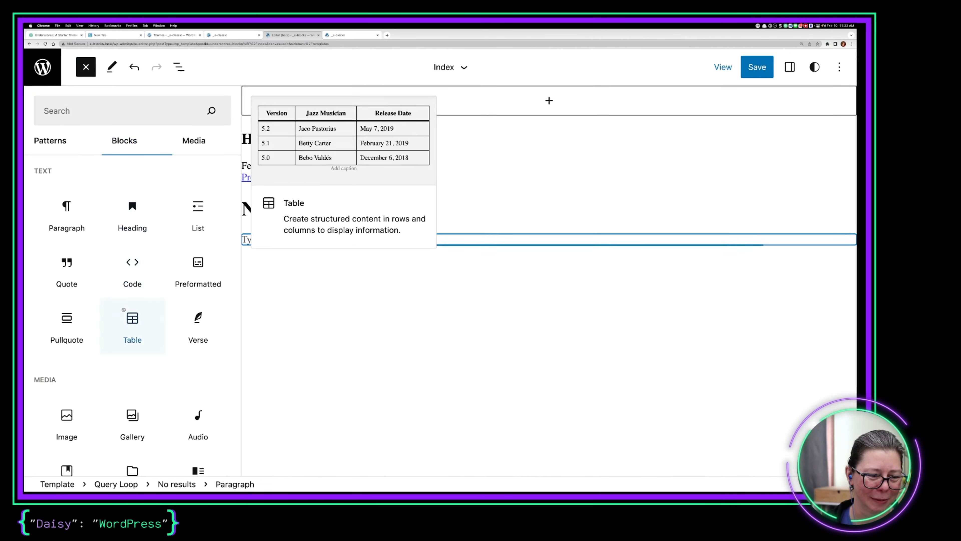
click(117, 110)
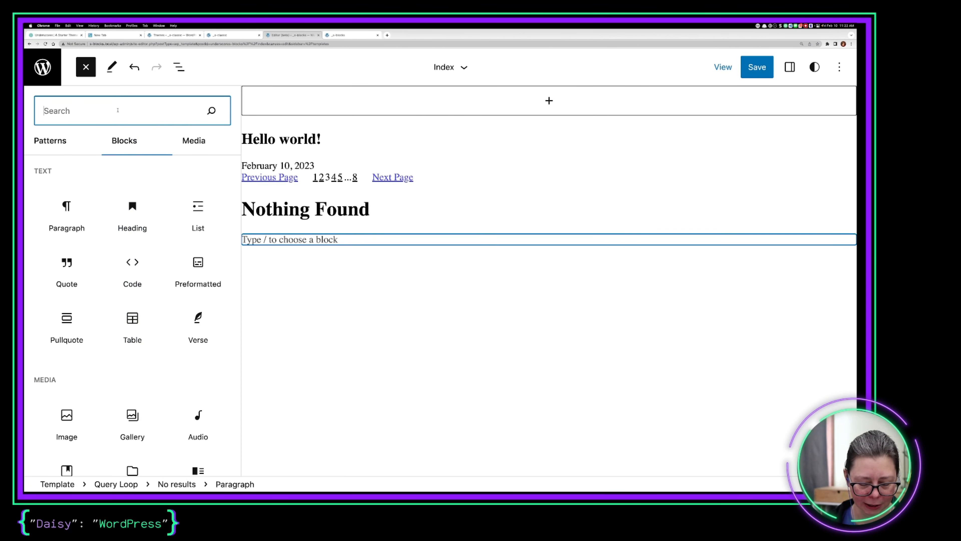
text(edit)
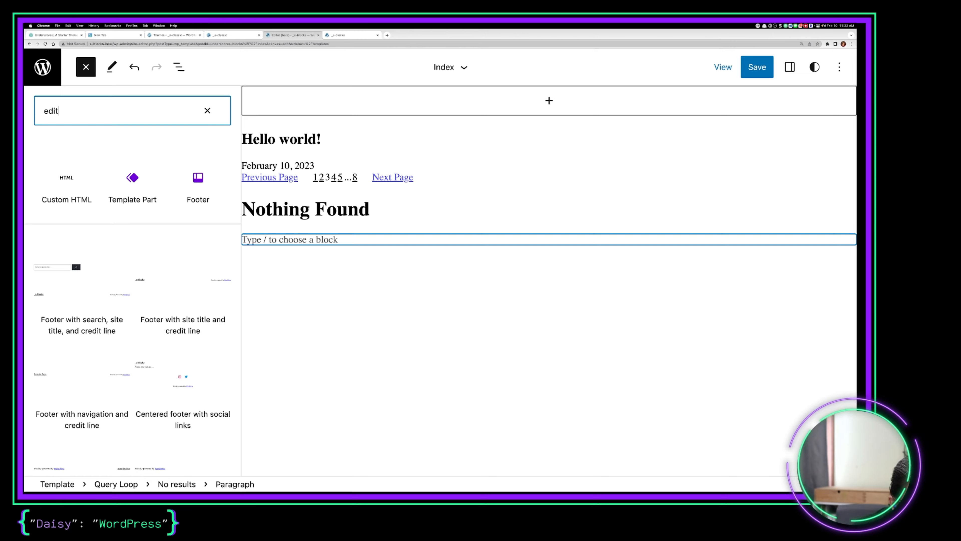
scroll(84, 212, down, 8)
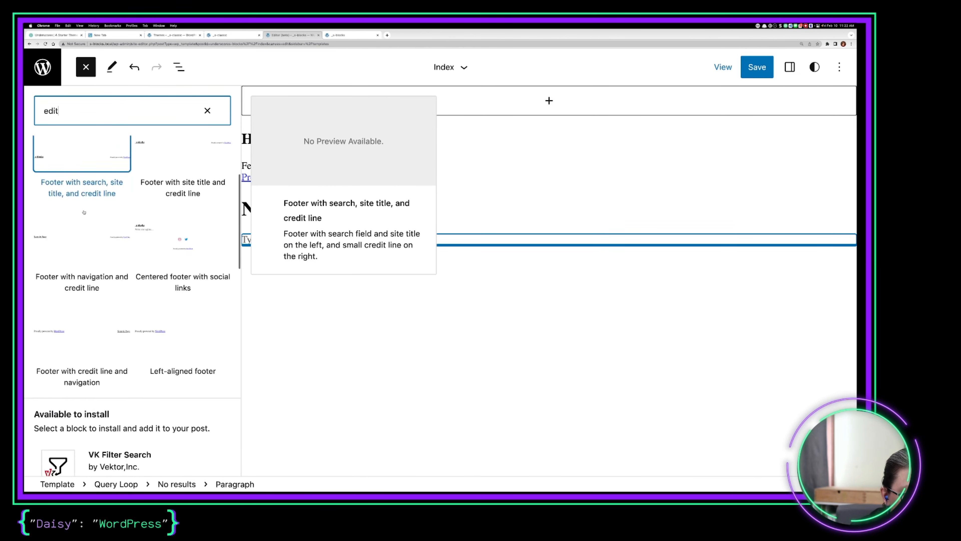
scroll(84, 212, down, 2)
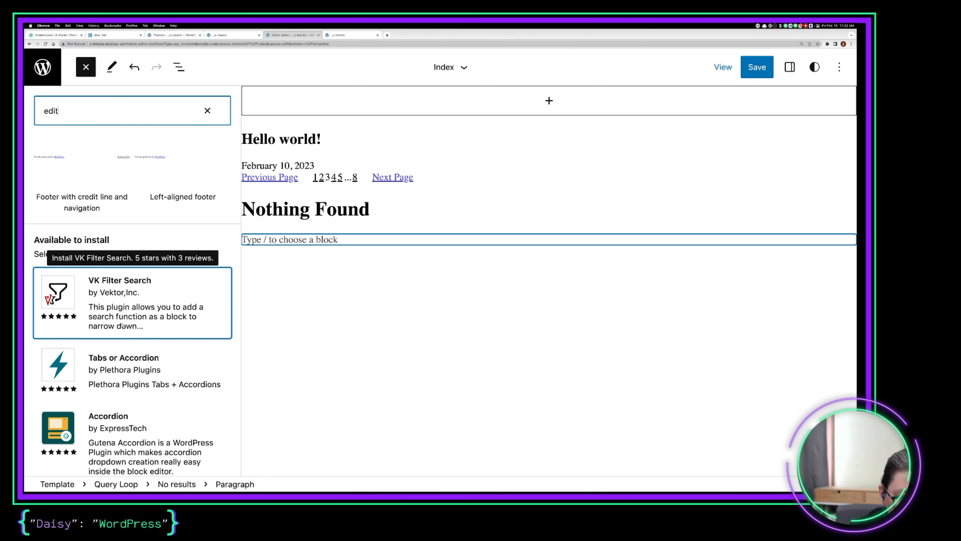
scroll(123, 325, down, 2)
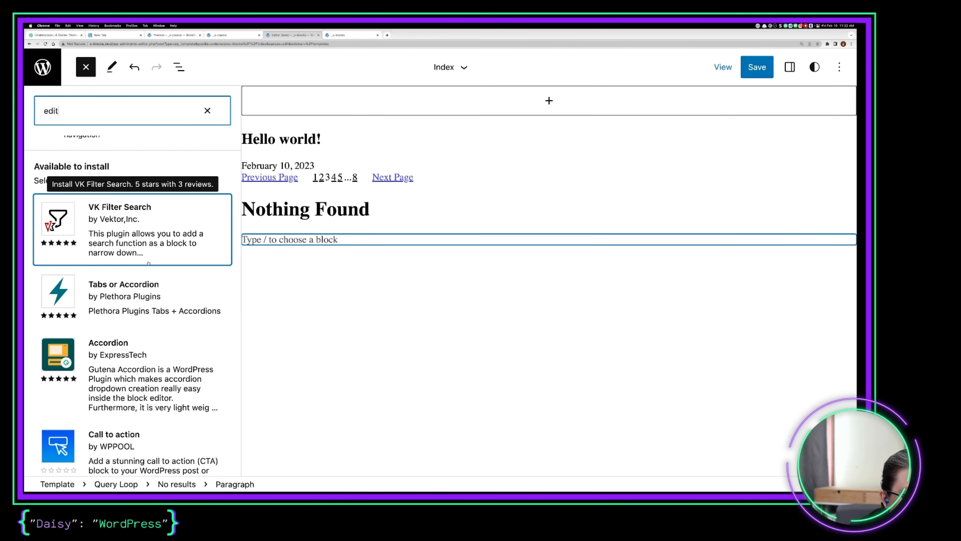
scroll(148, 288, down, 1)
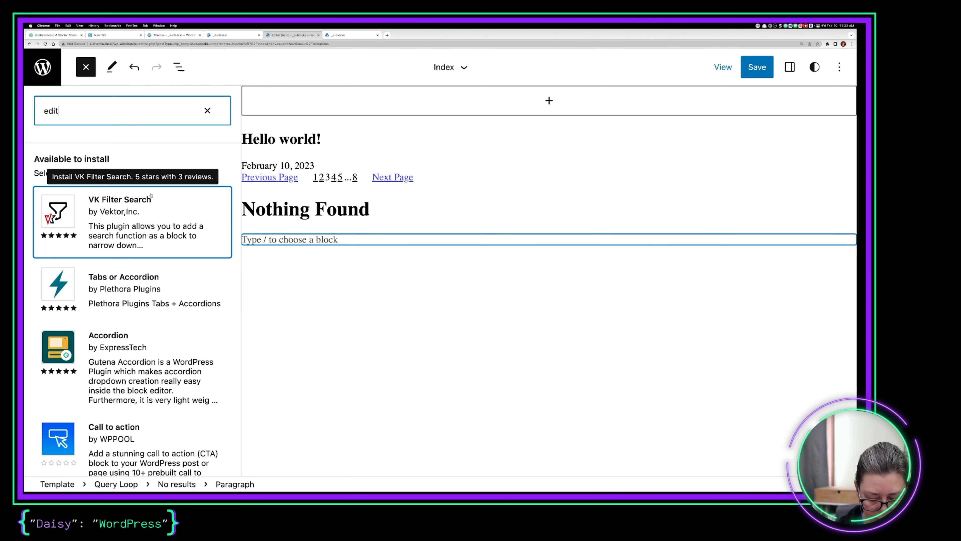
Refine the block library search to 'edit post' and review the installable blocks offered.
text(post)
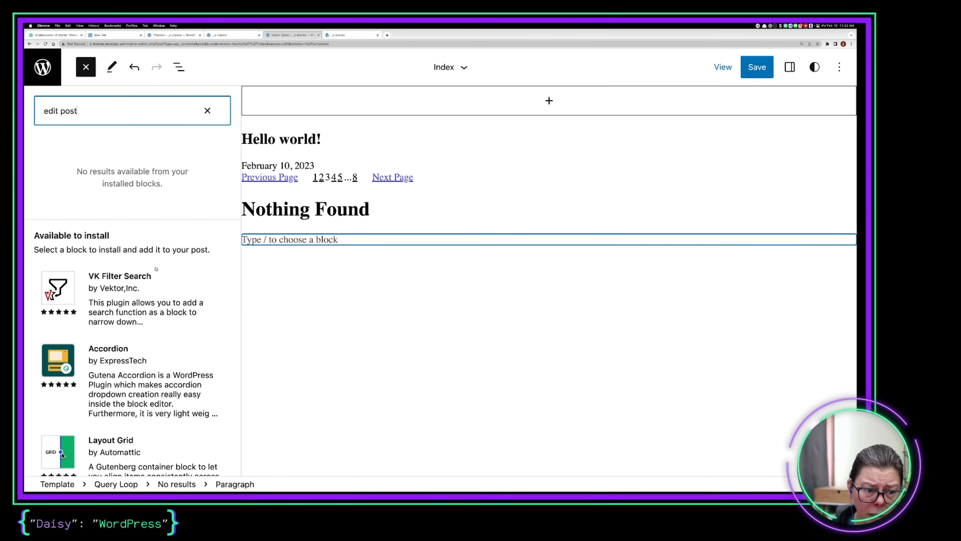
scroll(138, 306, down, 1)
scroll(138, 310, down, 5)
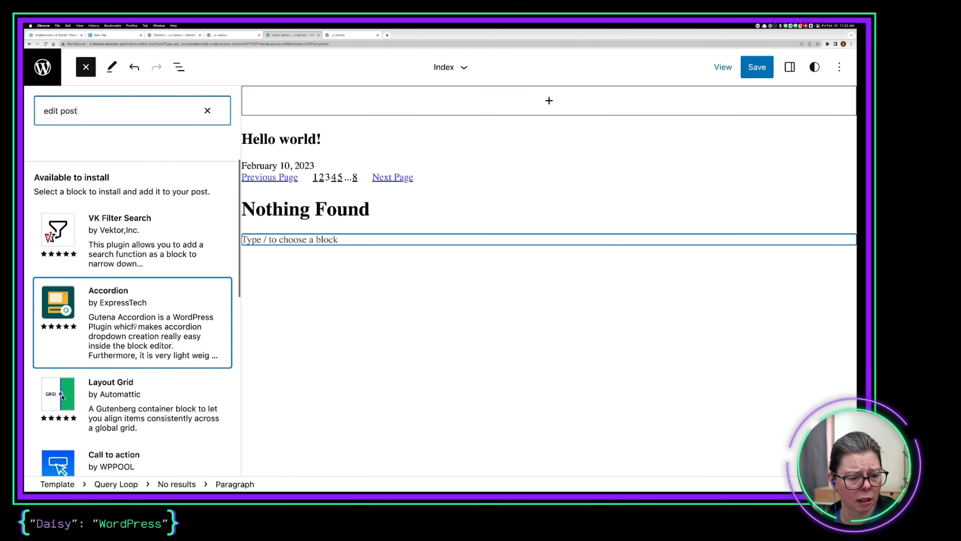
scroll(132, 405, down, 6)
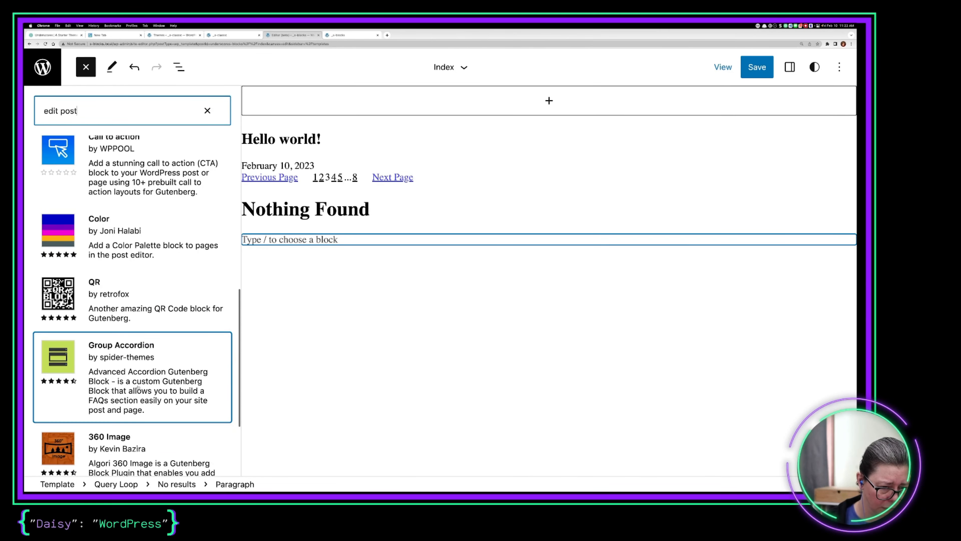
scroll(131, 420, down, 7)
scroll(140, 383, down, 1)
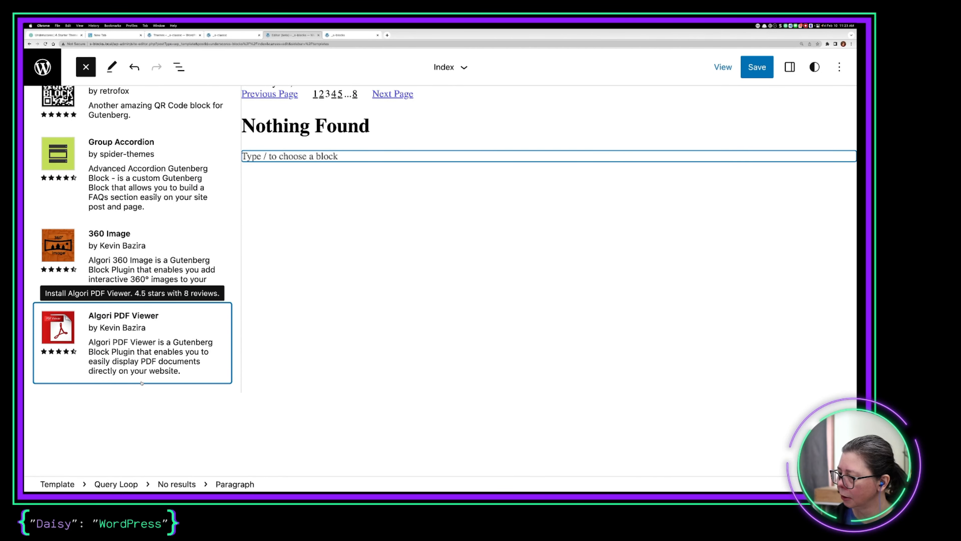
scroll(142, 384, up, 7)
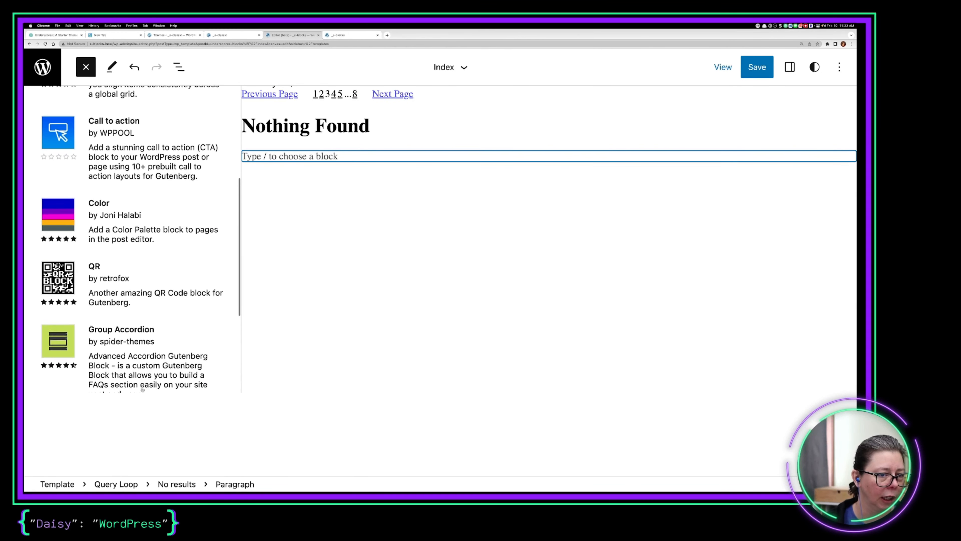
scroll(143, 389, up, 10)
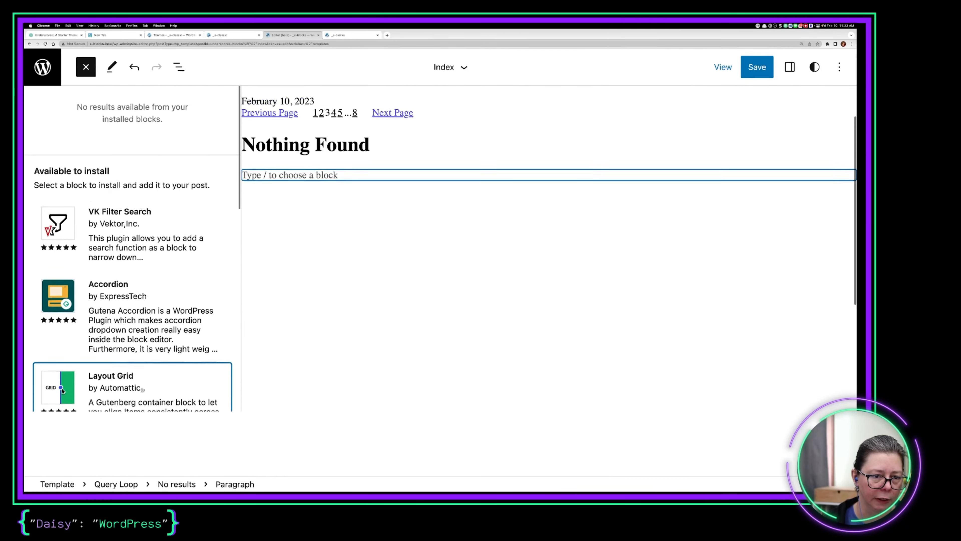
Switch to Visual Studio Code and re-read the first-post printf code in content-none.php, including its 'post-new.php' link.
key(ctrl+Right)
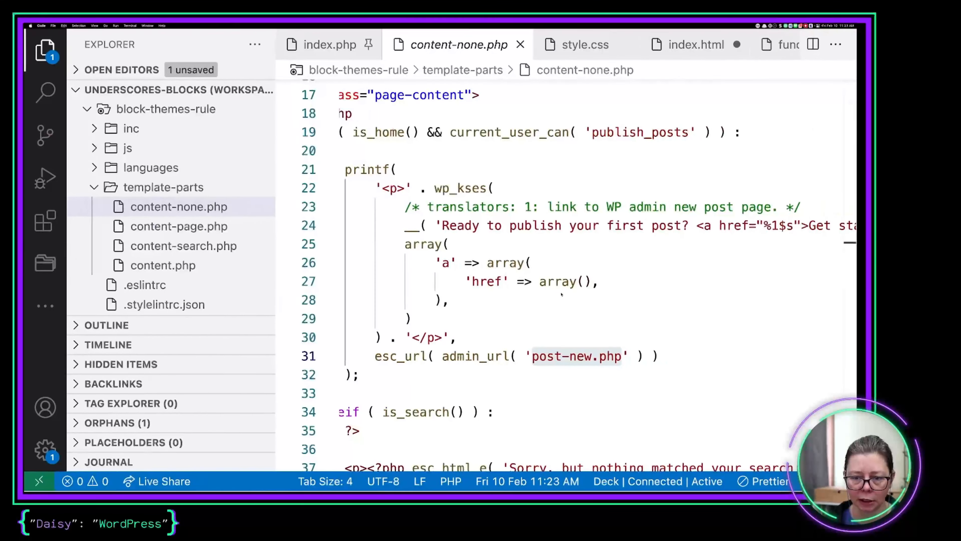
click(484, 226)
click(597, 292)
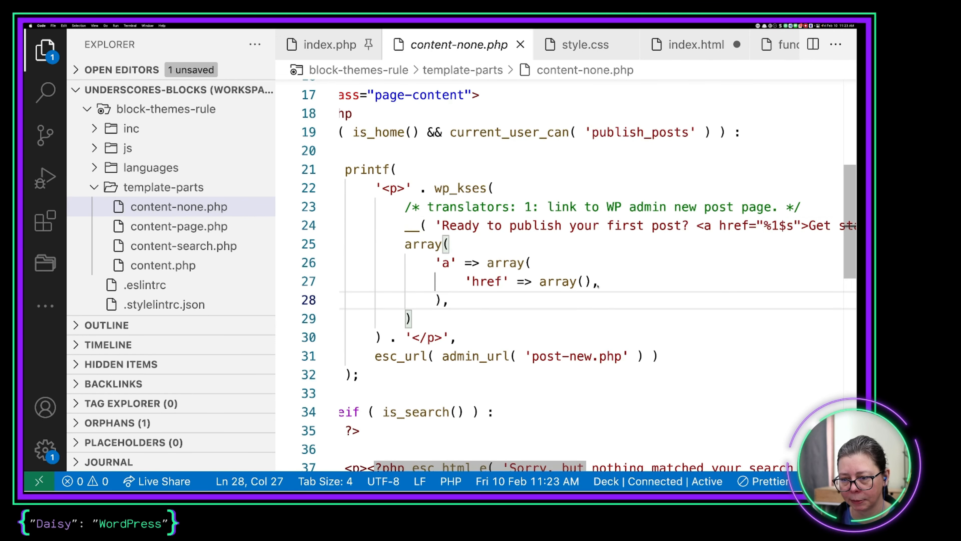
scroll(598, 286, right, 10)
scroll(624, 272, left, 10)
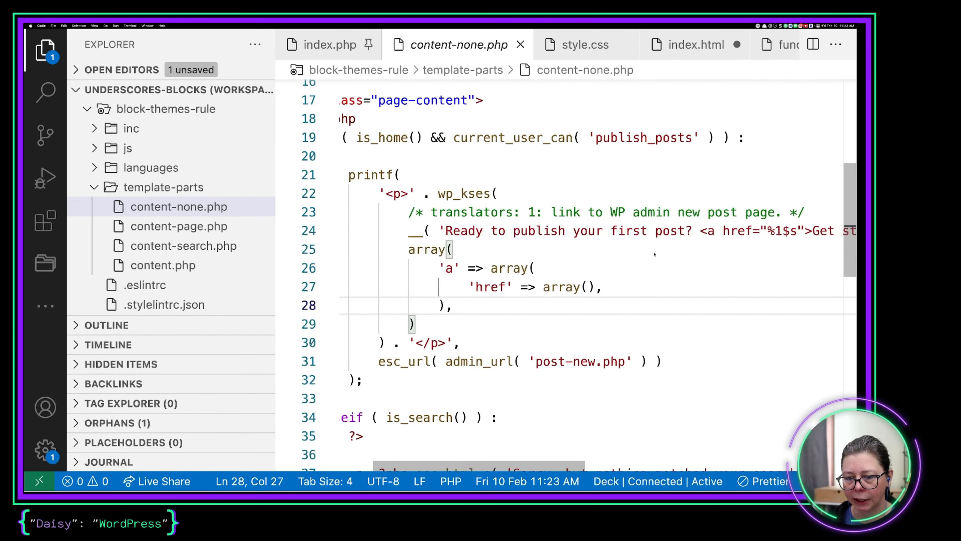
drag(625, 362, 537, 363)
click(487, 351)
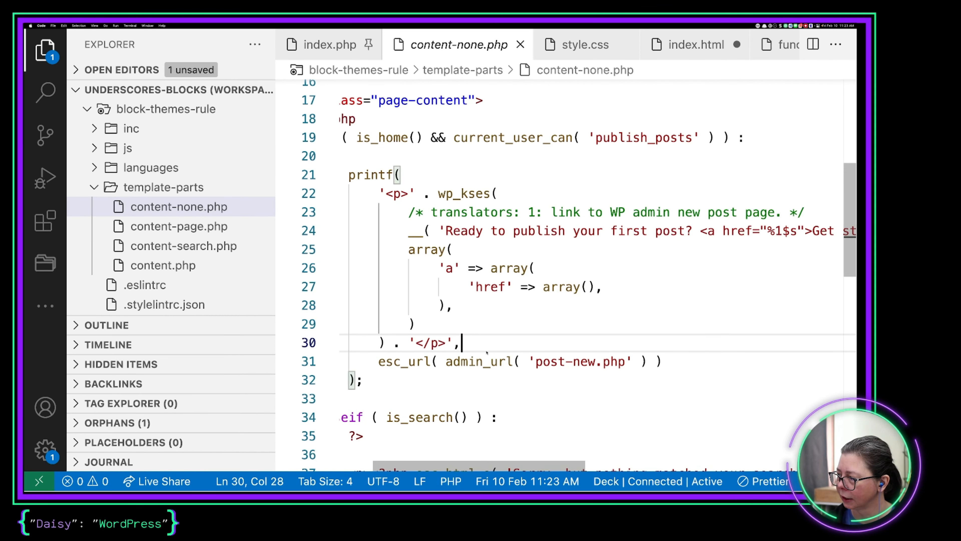
Switch back to the WordPress site editor and close the block library, returning to the empty paragraph under 'Nothing Found'.
key(super+Tab)
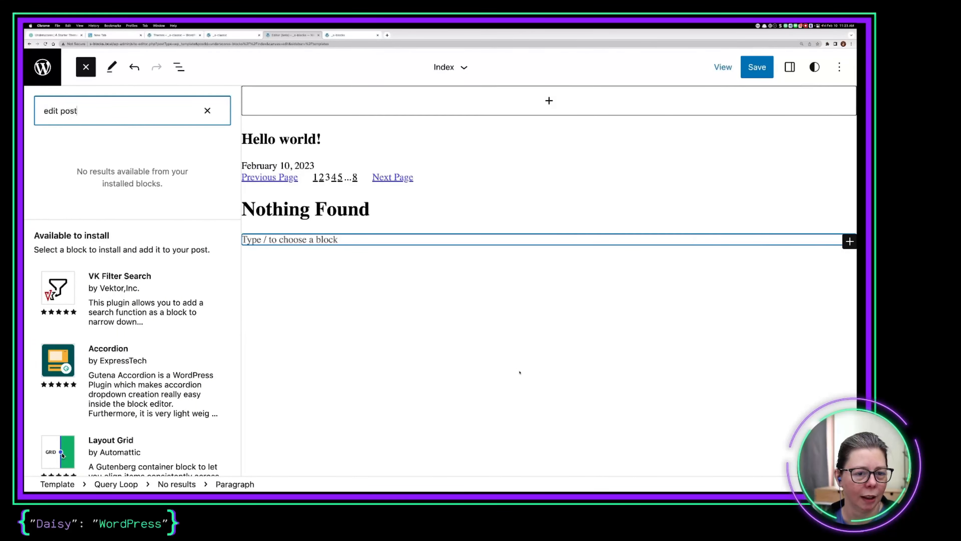
click(91, 239)
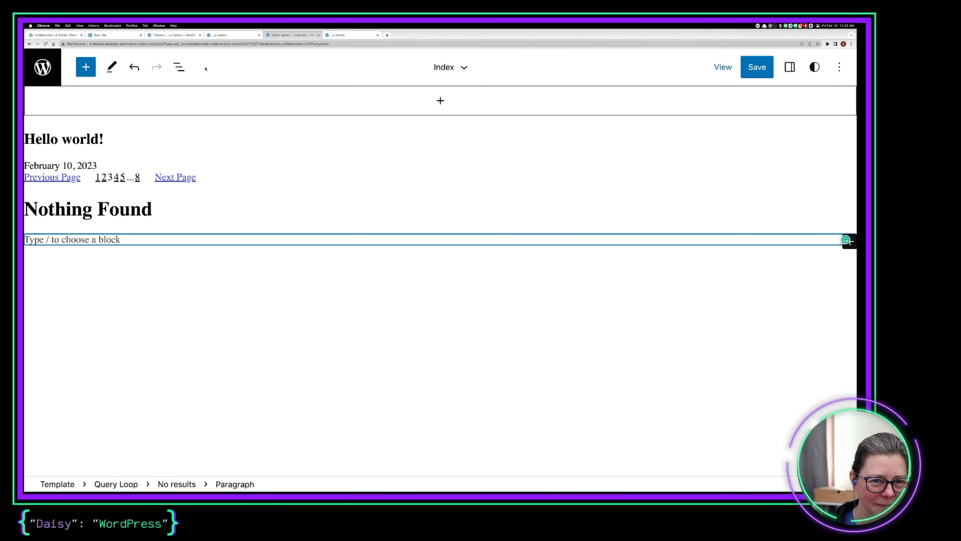
Switch to Visual Studio Code and read the is_search() and else branches of content-none.php, including their messages and search form calls.
key(super+Tab)
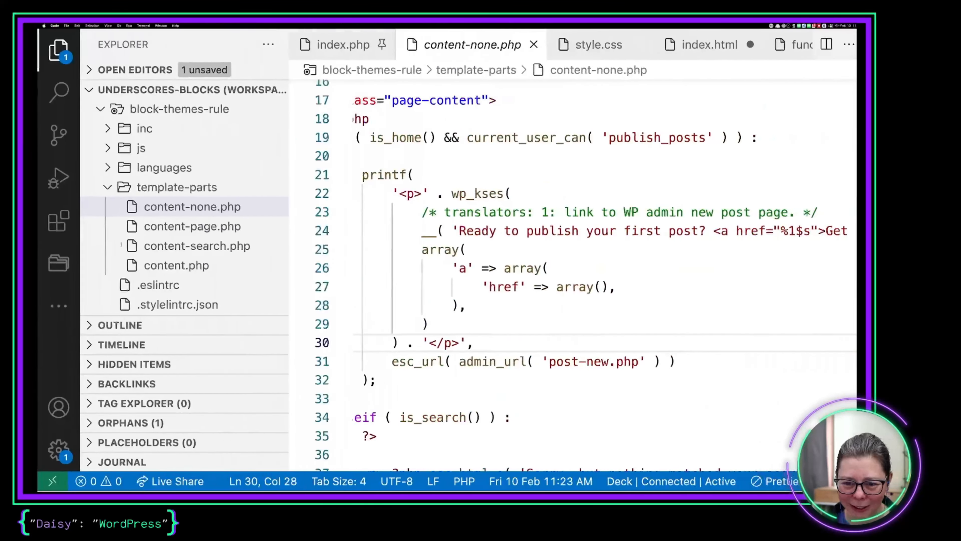
scroll(489, 320, down, 5)
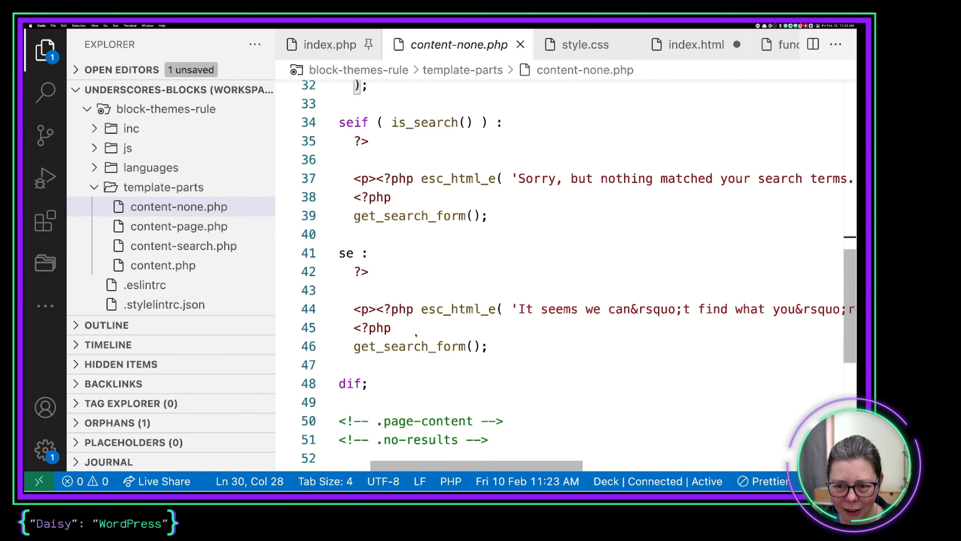
scroll(506, 261, left, 3)
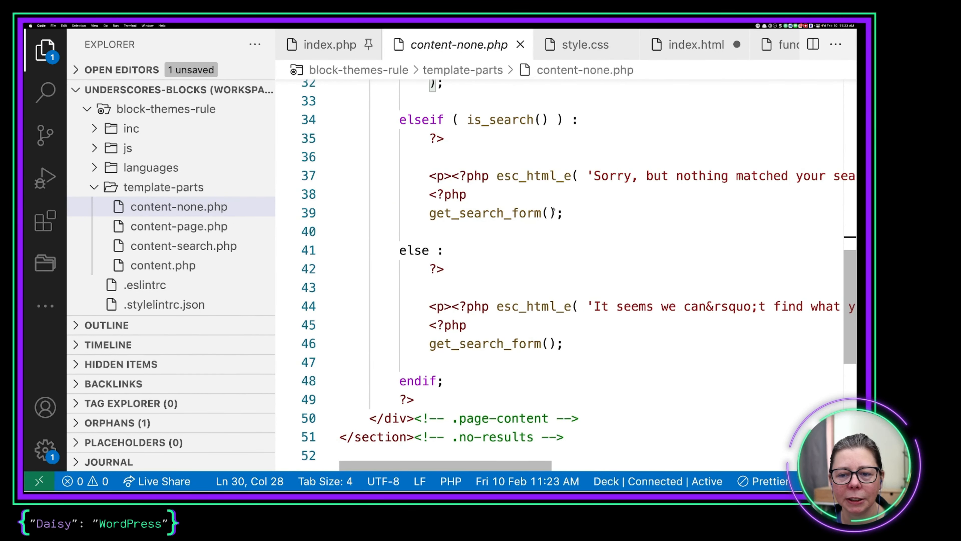
scroll(617, 189, right, 5)
scroll(617, 189, up, 1)
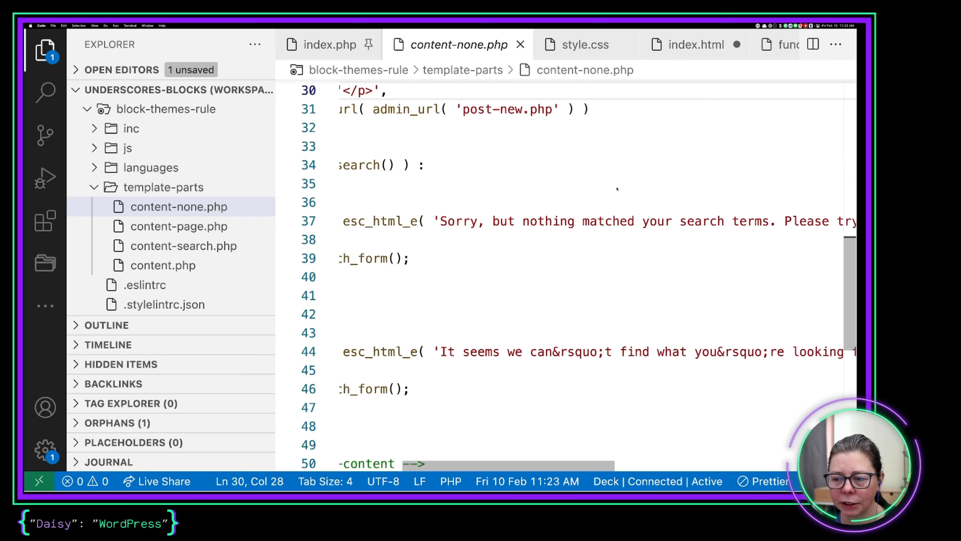
scroll(617, 188, right, 3)
scroll(616, 188, left, 8)
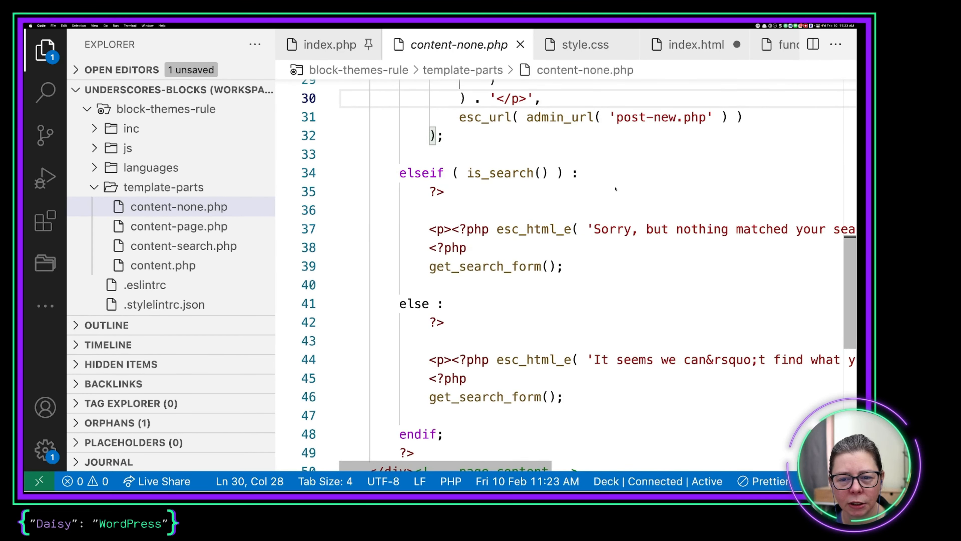
click(498, 173)
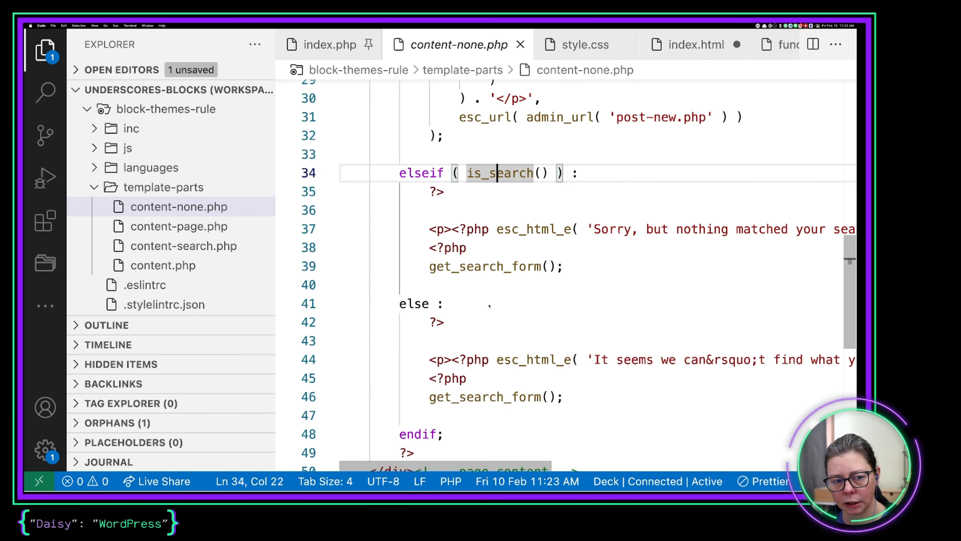
scroll(489, 306, down, 3)
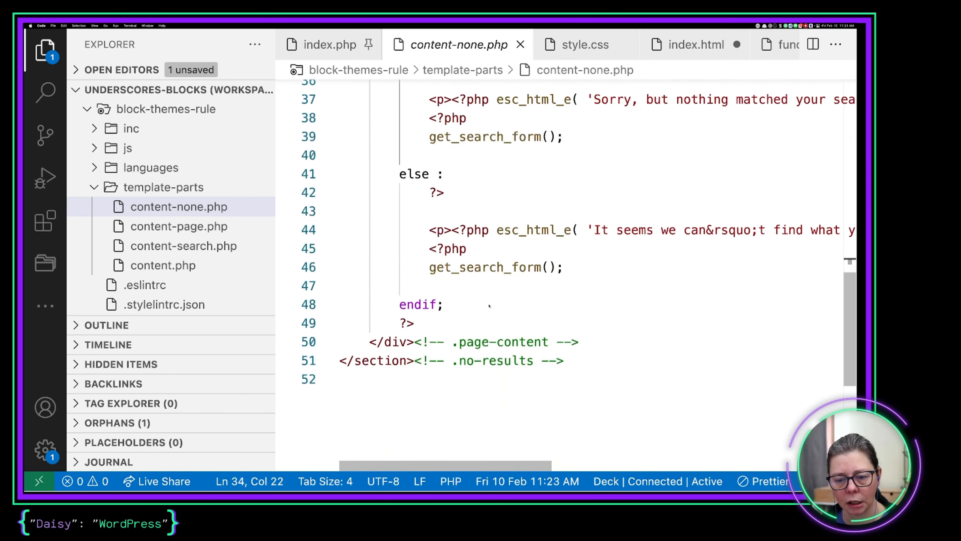
scroll(489, 306, right, 5)
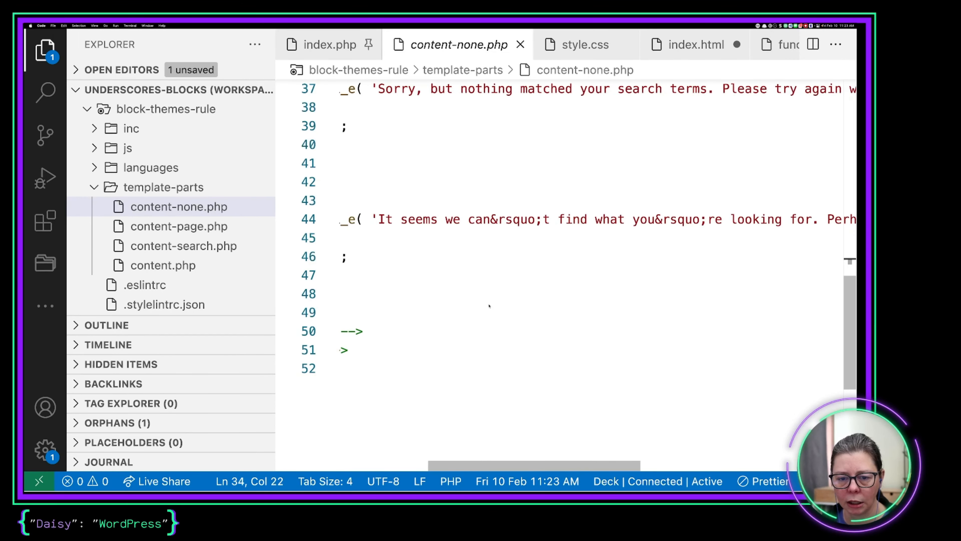
Examine the complete message strings on lines 37 and 44 of content-none.php and the get_search_form() call following each.
scroll(489, 306, left, 5)
scroll(541, 239, right, 5)
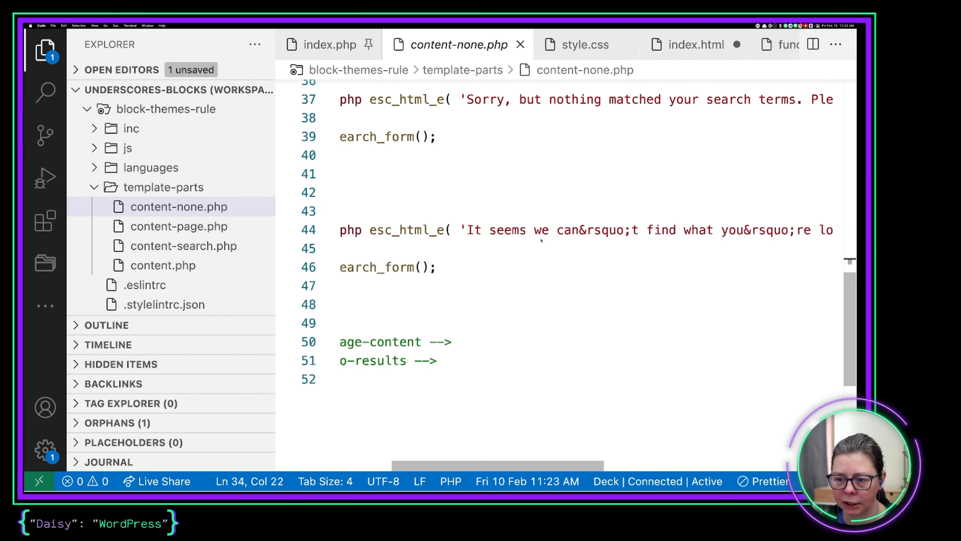
scroll(541, 240, up, 2)
scroll(541, 240, right, 8)
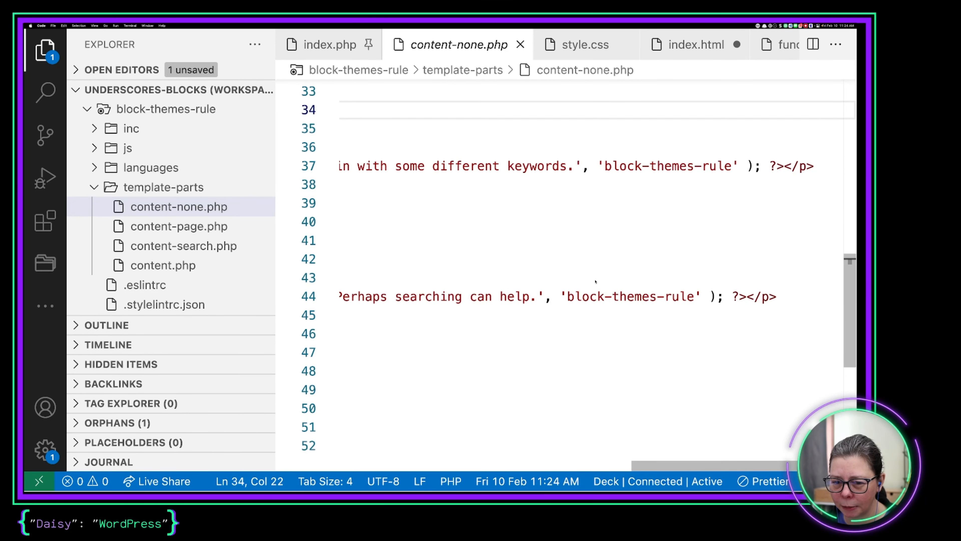
scroll(596, 282, left, 10)
click(651, 303)
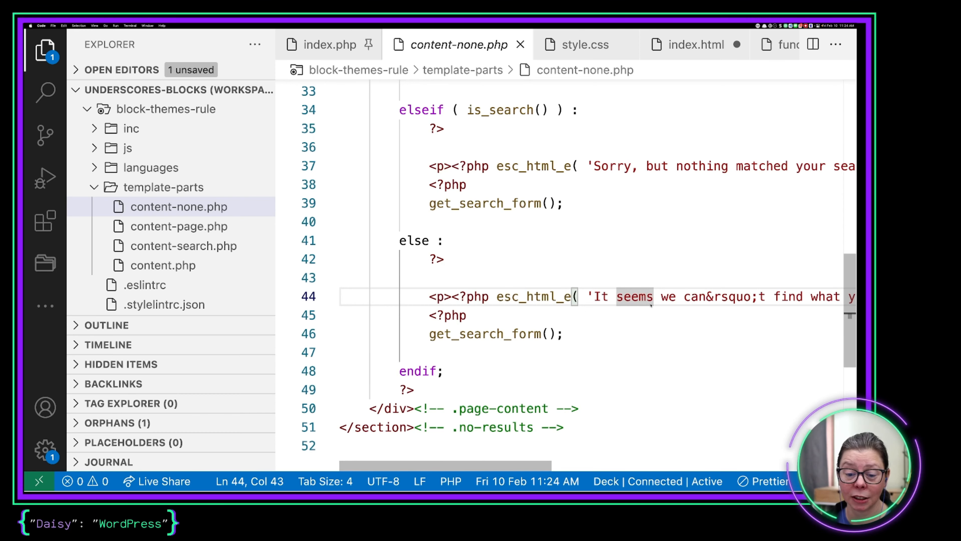
click(588, 343)
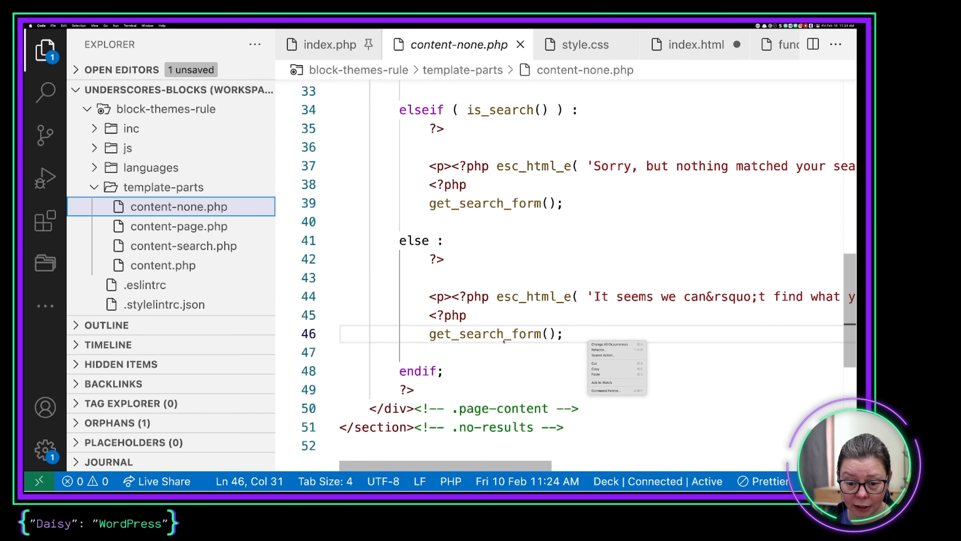
scroll(495, 354, down, 6)
scroll(494, 353, up, 6)
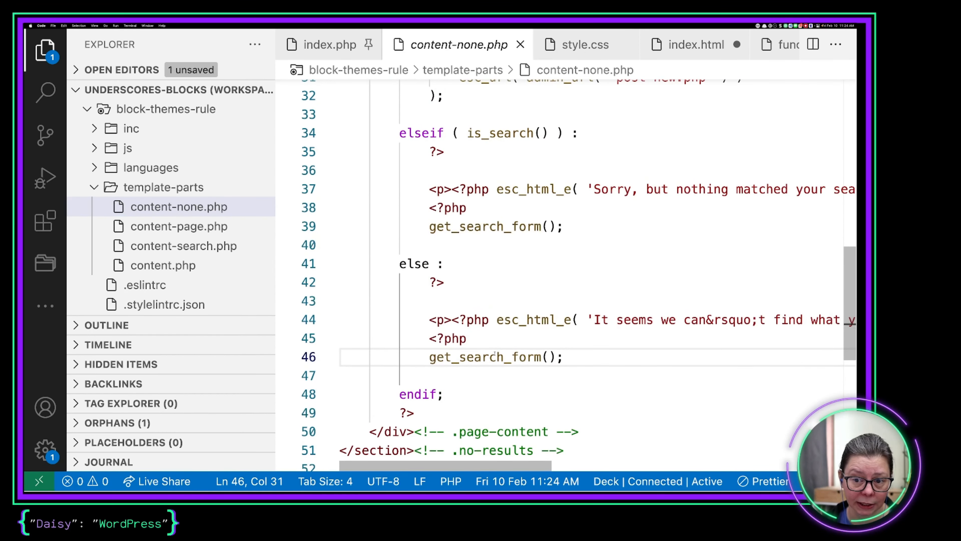
key(super+Tab)
key(super+Tab)
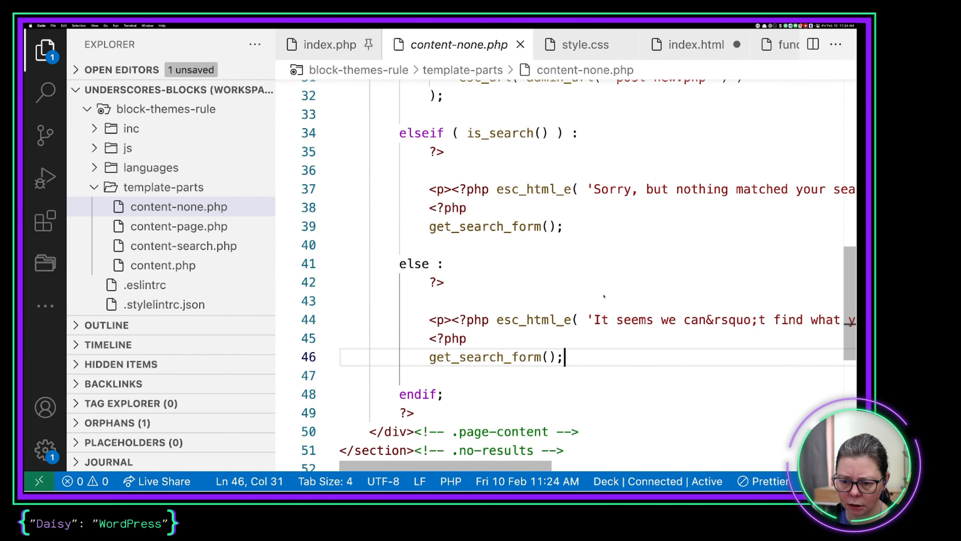
Copy the full 'It seems we can&rsquo;t find…' message from line 44 into the empty paragraph under 'Nothing Found' in the WordPress site editor.
click(604, 297)
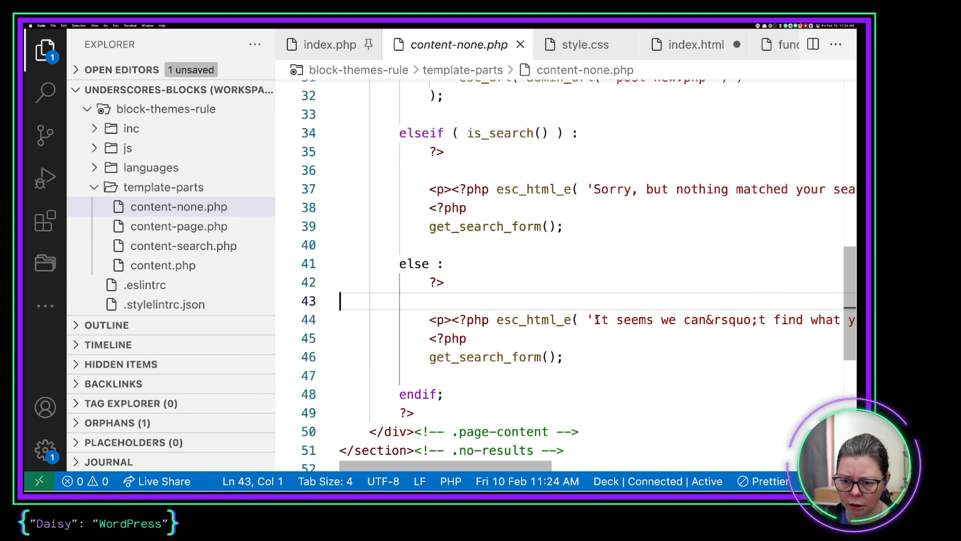
click(596, 319)
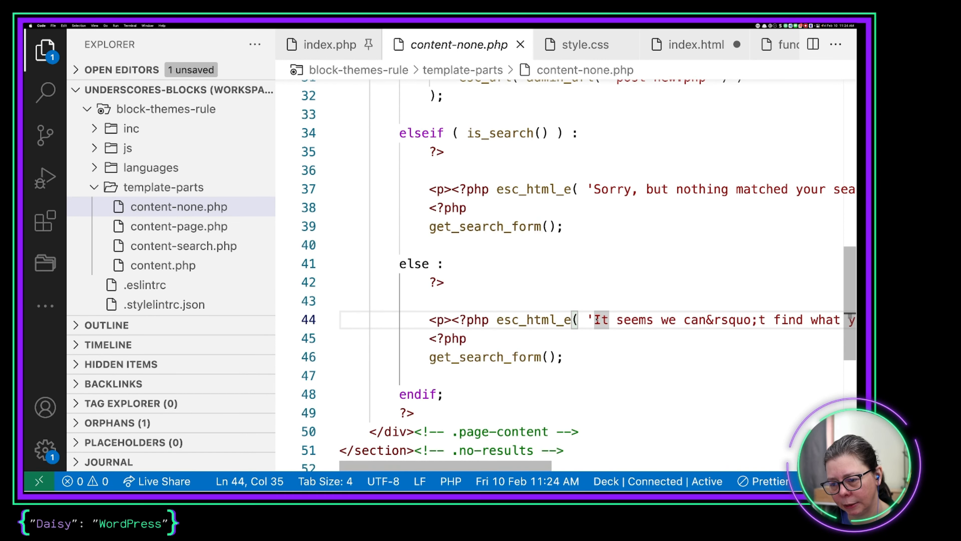
scroll(597, 319, right, 10)
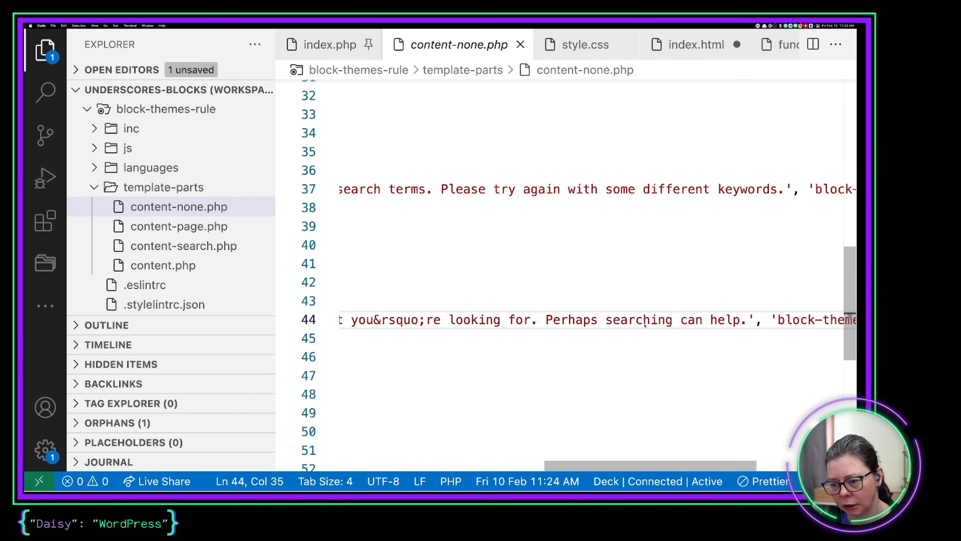
click(741, 320)
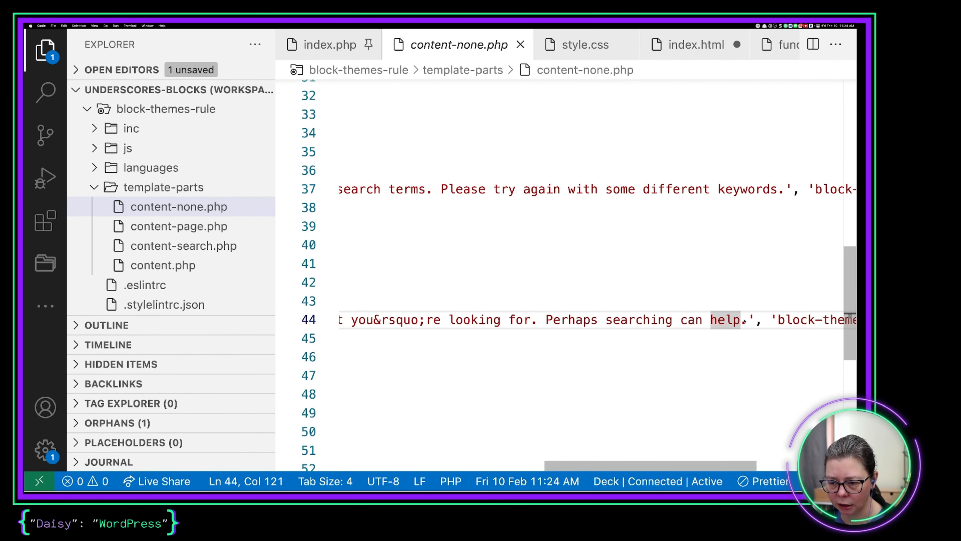
click(745, 320)
drag(744, 321, 592, 325)
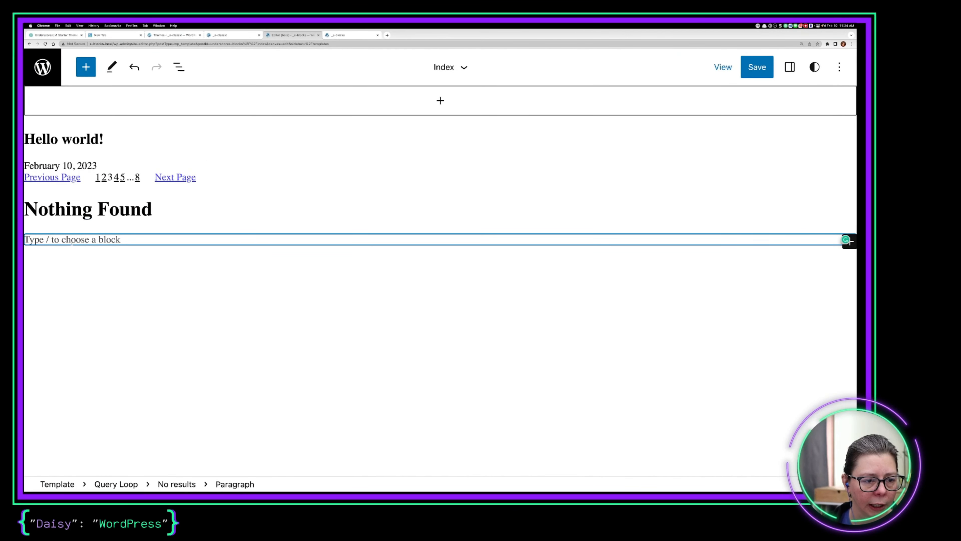
text(It seems we can&rsquo;t find what you&rsquo;re looking for. Perhaps searching can help.)
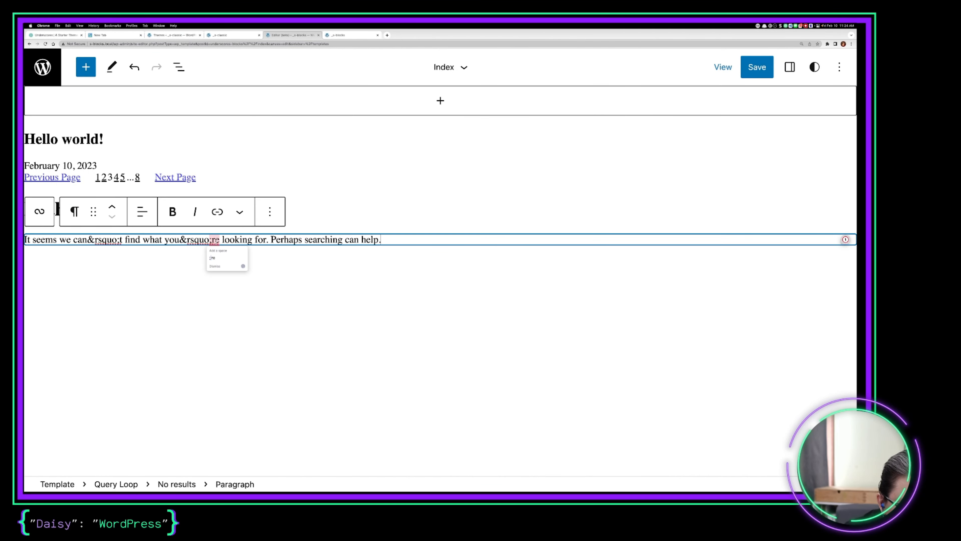
Replace both &rsquo; entities in the pasted paragraph with plain apostrophes, giving "can't" and "you're".
key(BackSpace)
key(BackSpace)
key(BackSpace)
key(BackSpace)
key(BackSpace)
key(BackSpace)
key(BackSpace)
key(BackSpace)
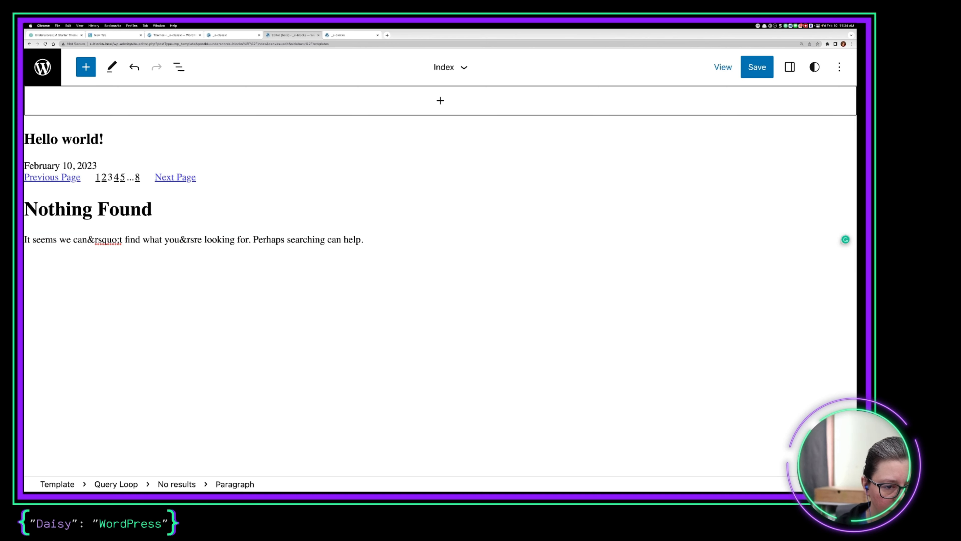
text(u')
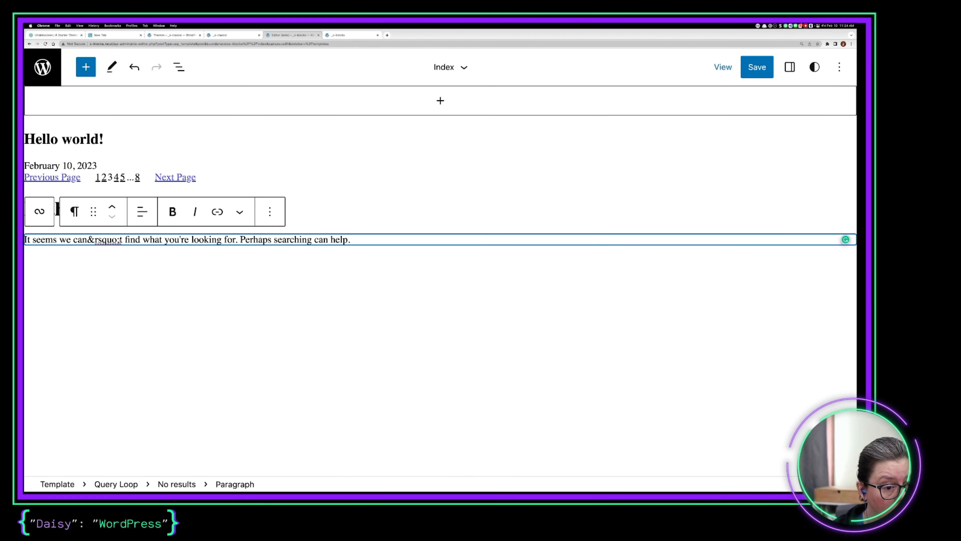
key(BackSpace)
key(BackSpace)
key(BackSpace)
key(BackSpace)
key(BackSpace)
key(BackSpace)
key(BackSpace)
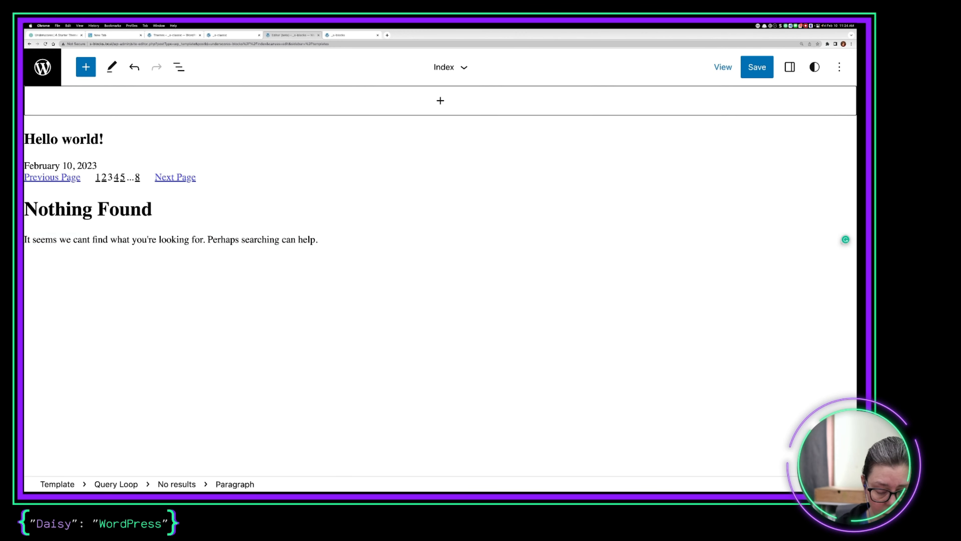
text(')
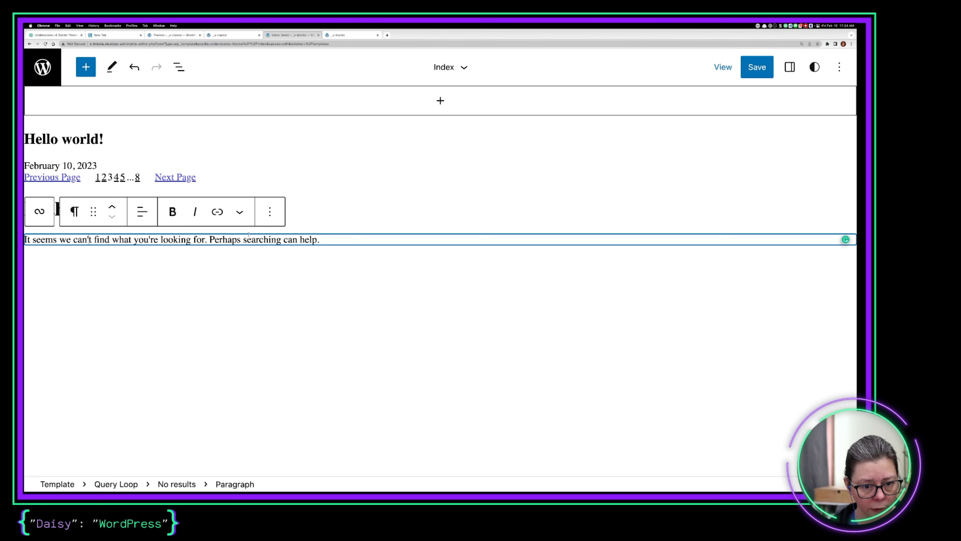
Insert a Search block directly below the 'It seems we can't find what you're looking for' paragraph in the No results block.
key(Return)
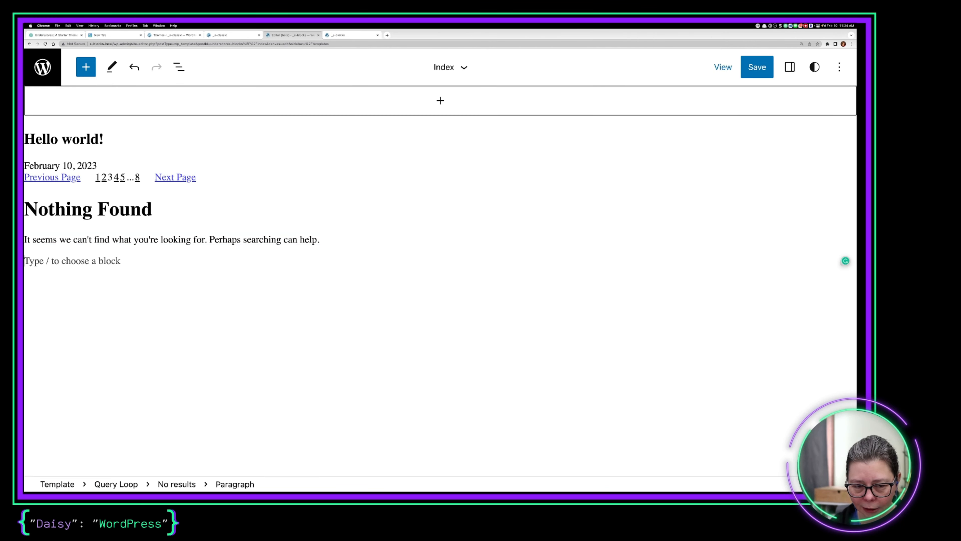
text(/)
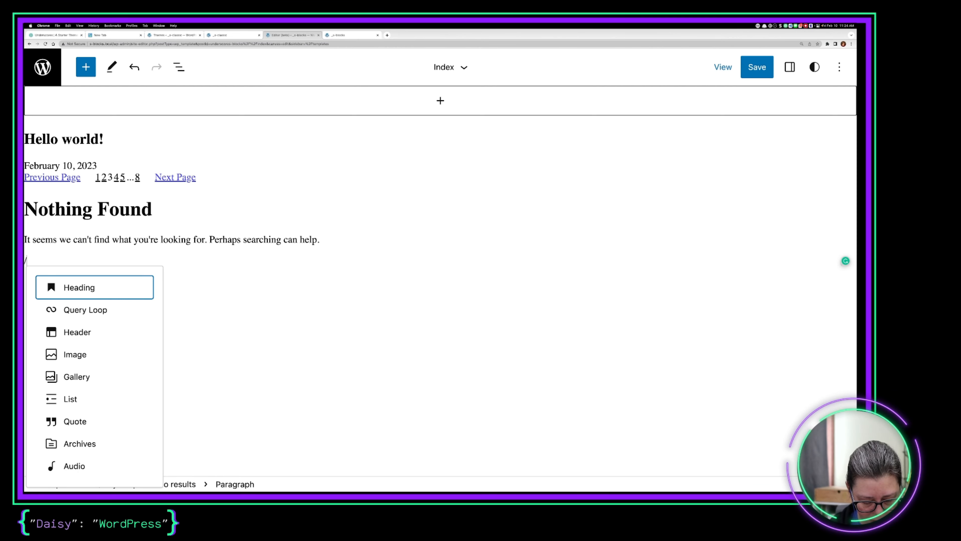
text(se)
key(Down)
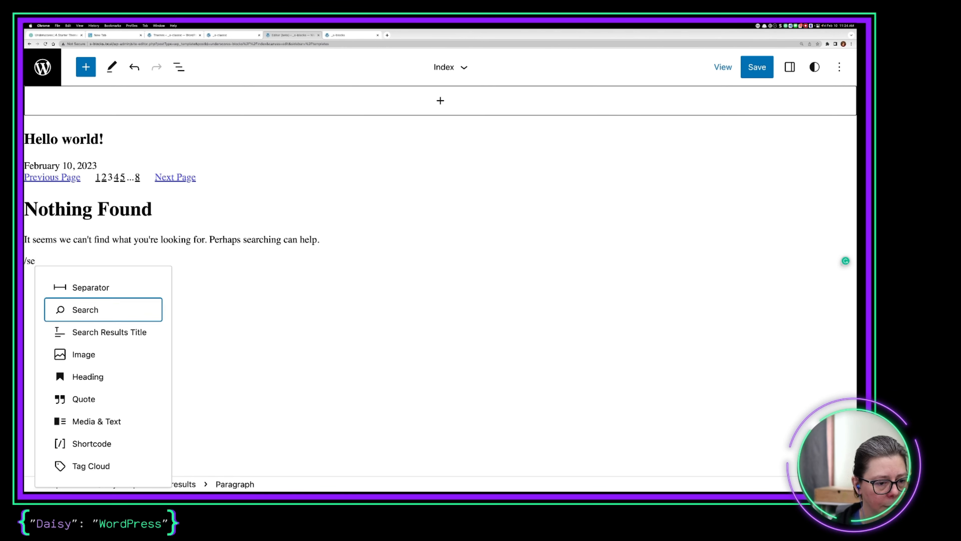
key(Return)
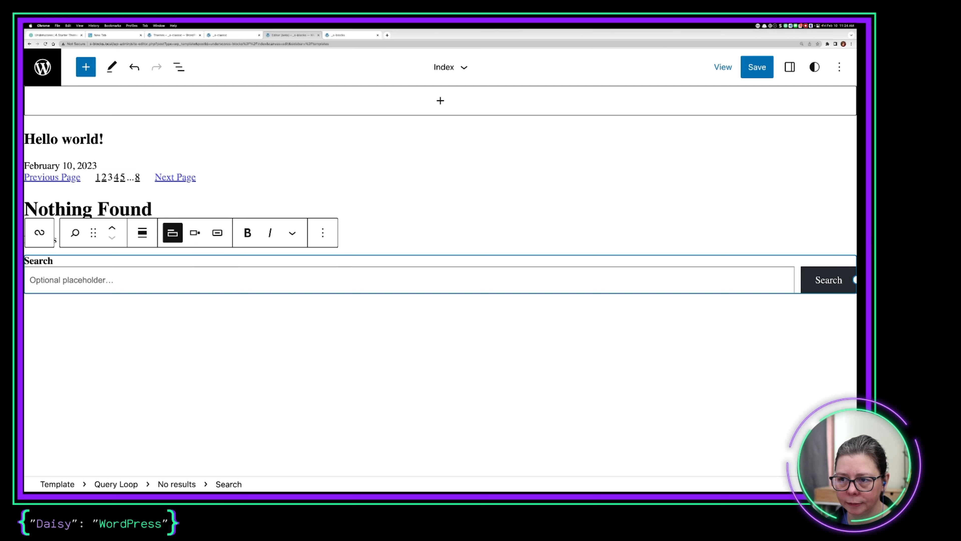
Save the changes to the Index template and deselect the Search block.
click(757, 67)
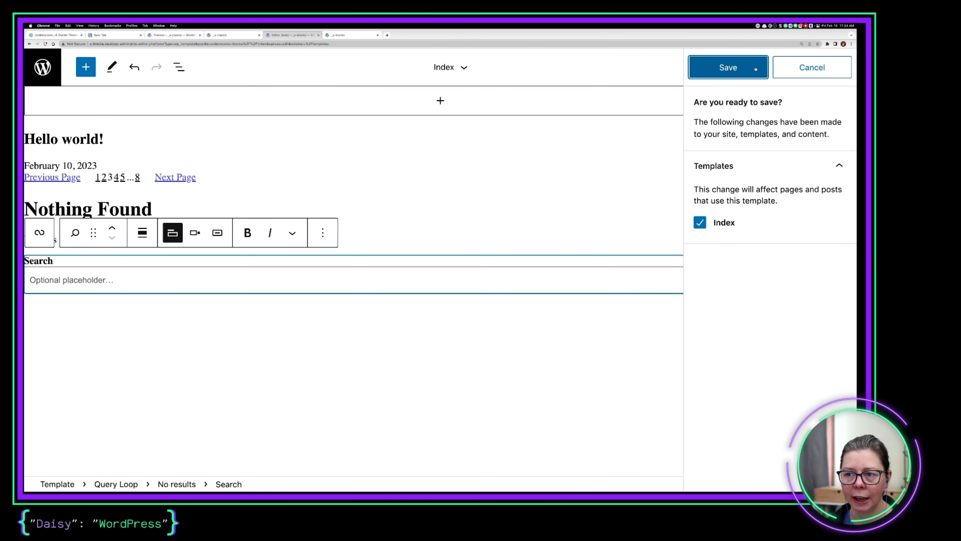
click(723, 75)
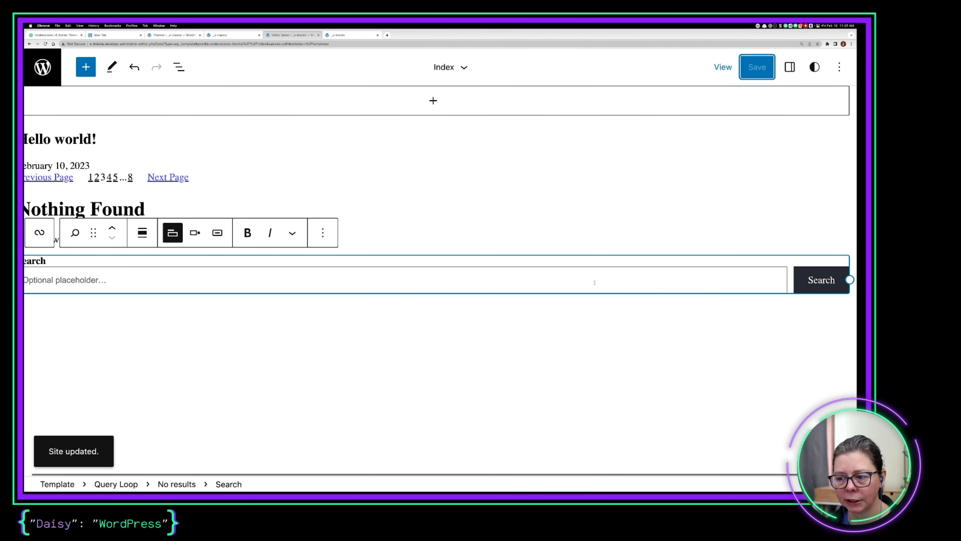
click(512, 347)
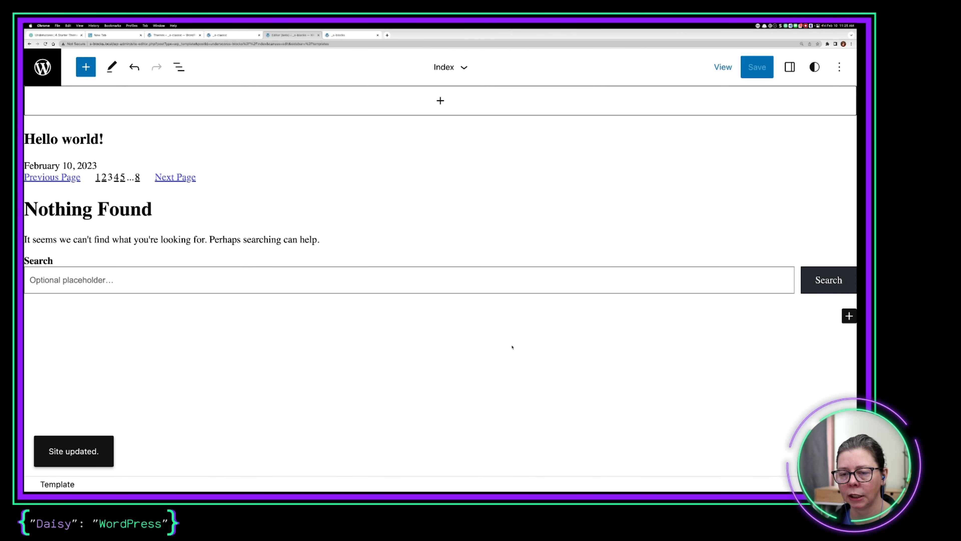
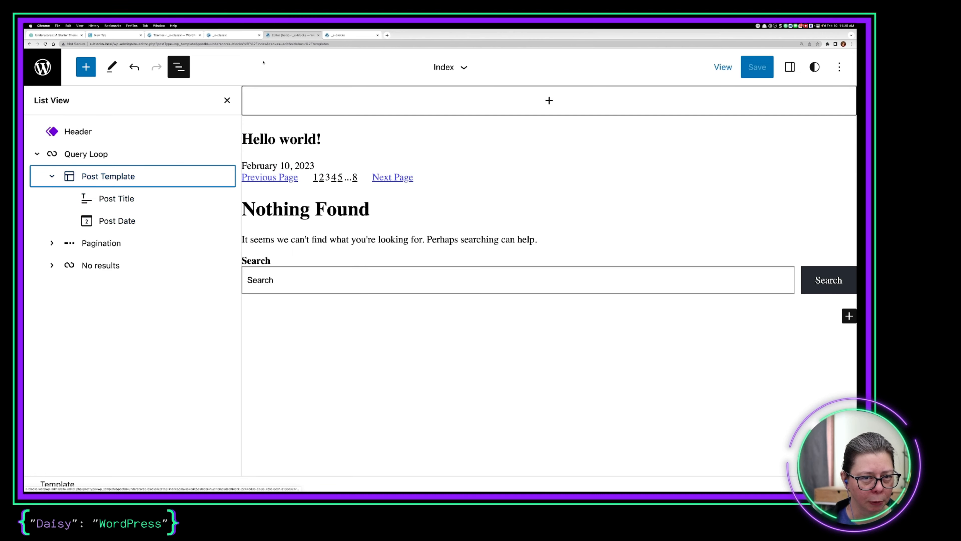
Switch to the _s-blocks front-end page, reload it and open its page source.
click(348, 37)
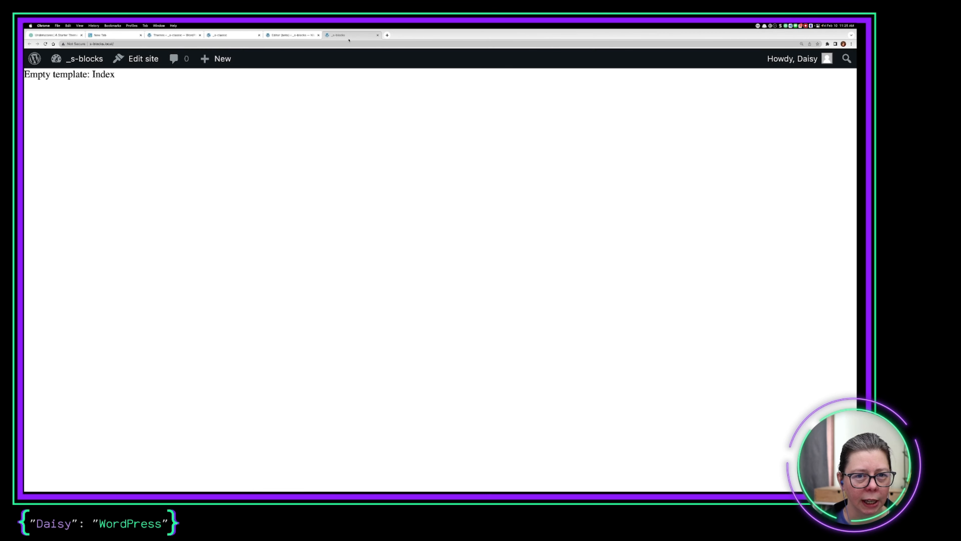
click(46, 44)
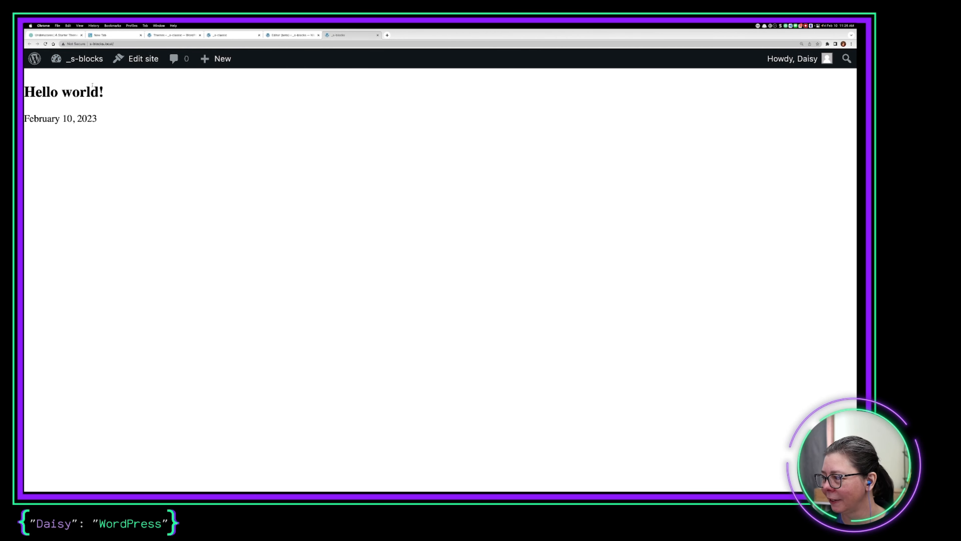
right_click(319, 192)
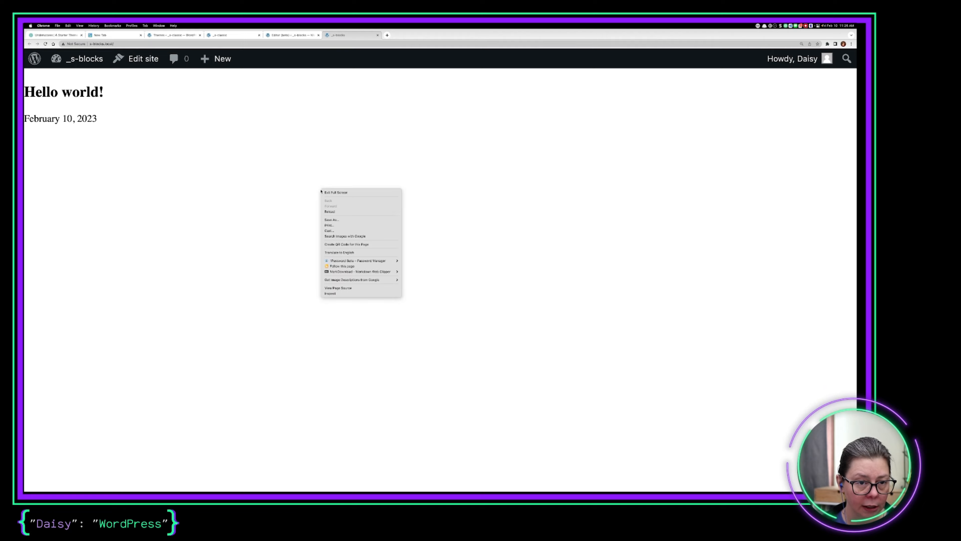
click(334, 290)
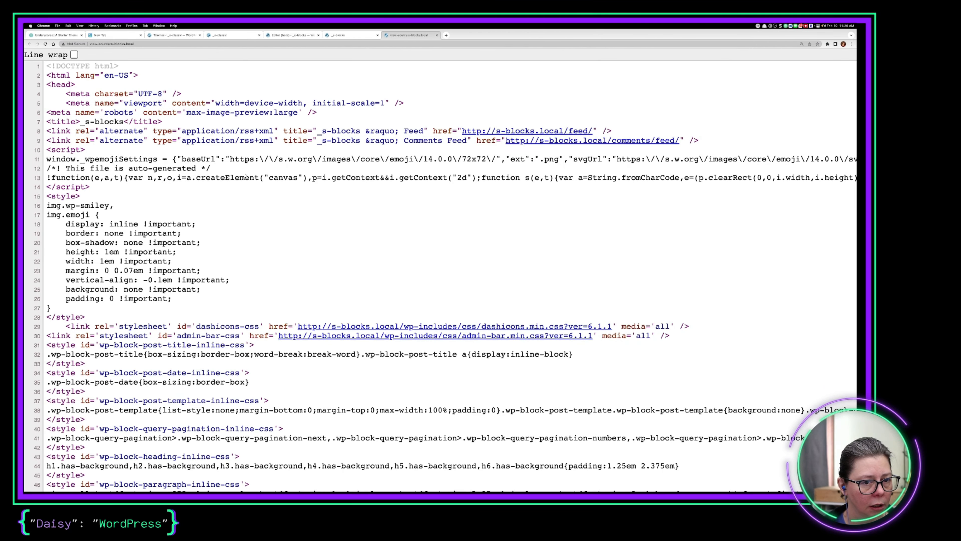
Examine the body markup in the page source at a larger text size, including the wp-site-blocks wrapper, header template part and Query Loop output.
scroll(246, 177, down, 5)
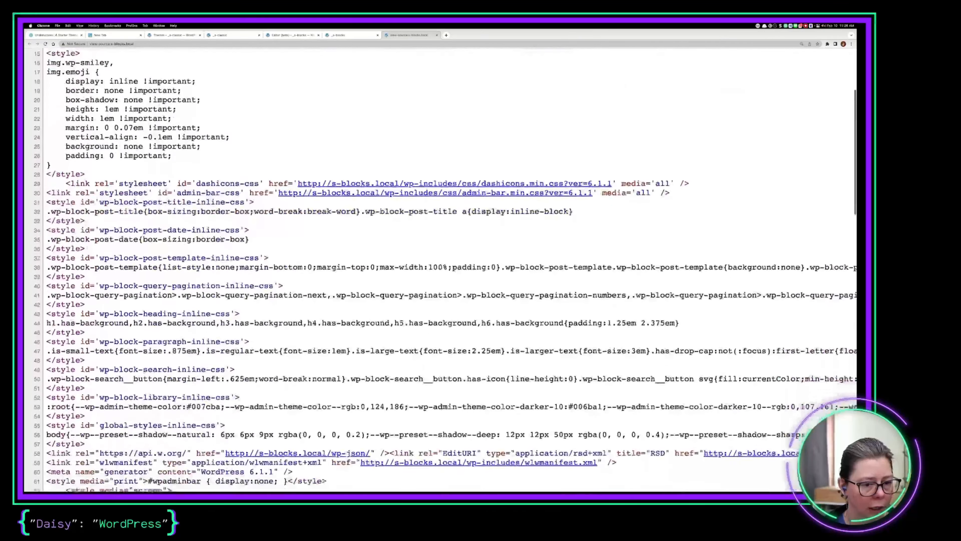
scroll(220, 239, down, 10)
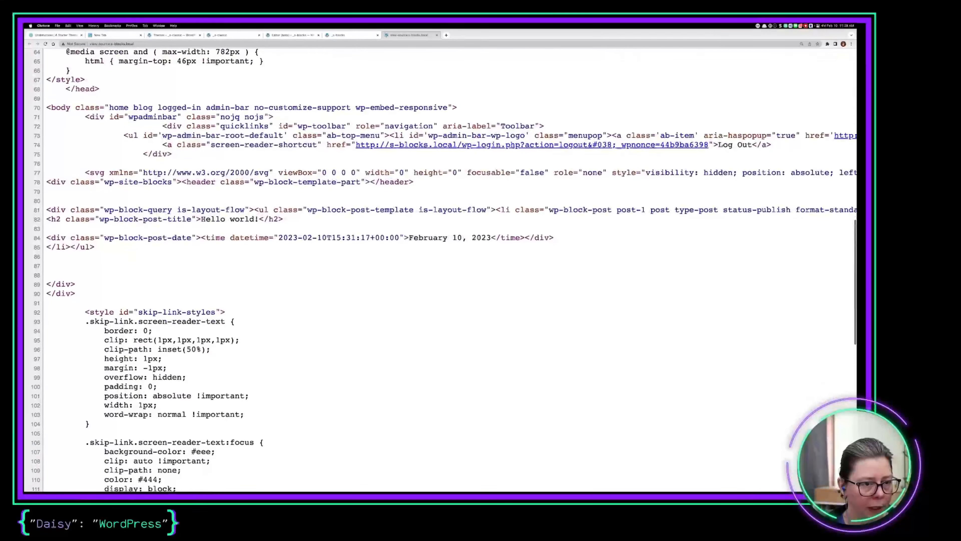
key(super+equal)
key(super+equal)
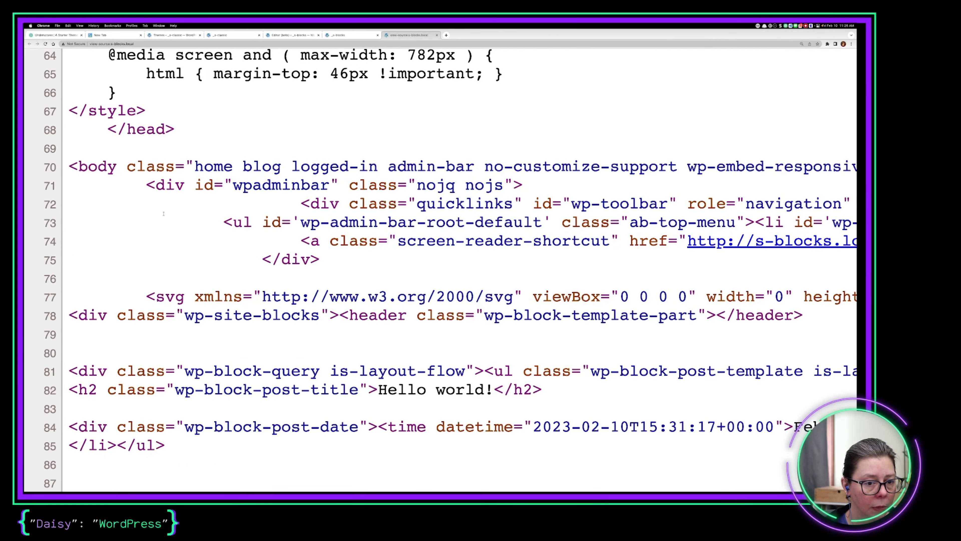
scroll(178, 174, down, 3)
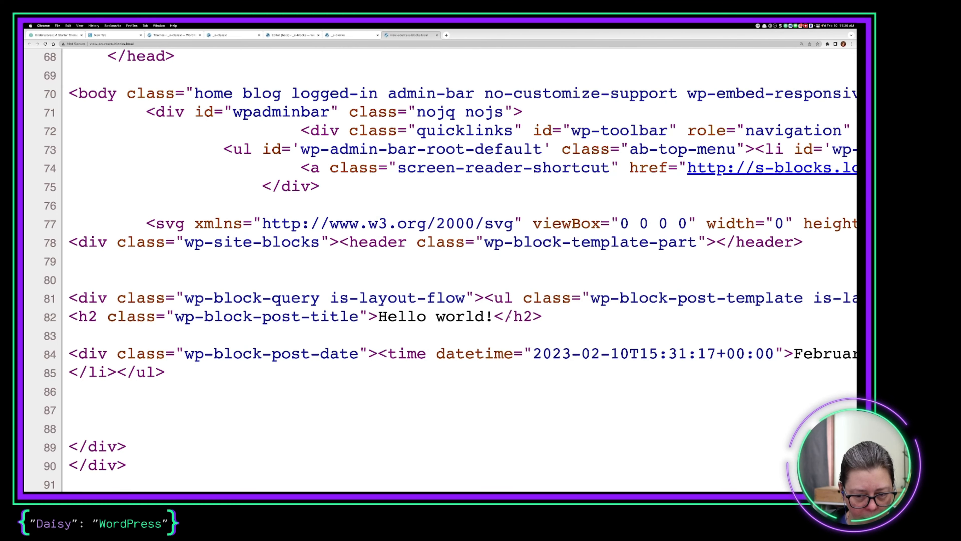
scroll(248, 285, up, 3)
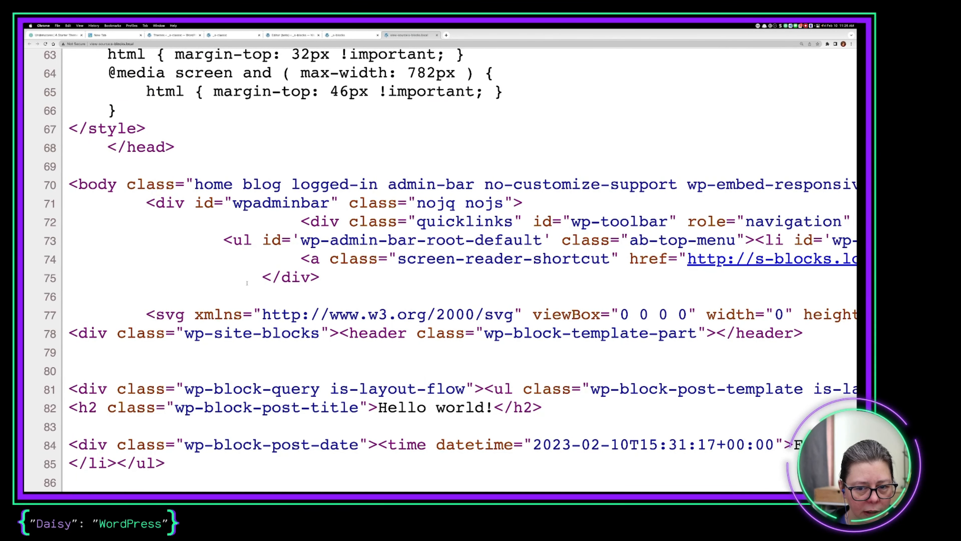
scroll(246, 283, up, 1)
scroll(247, 284, down, 2)
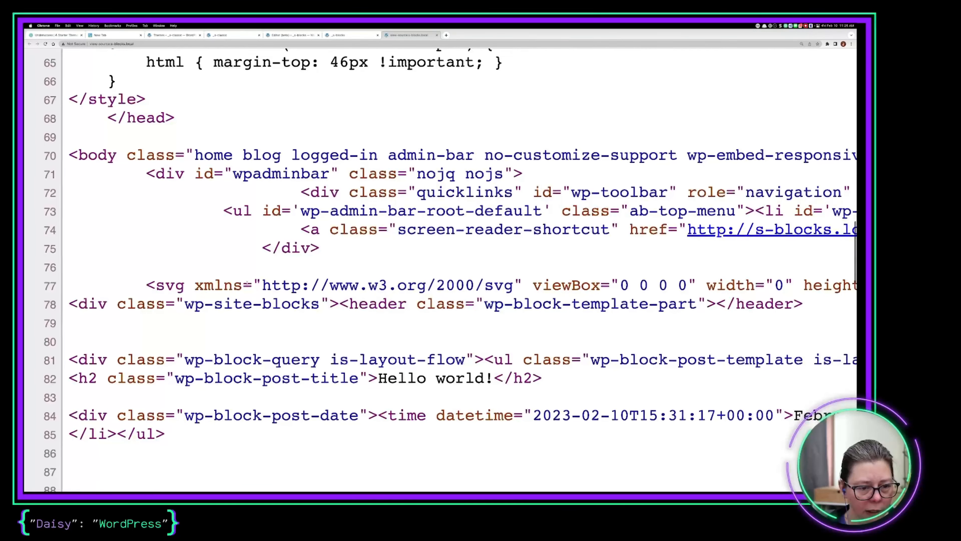
scroll(246, 284, right, 4)
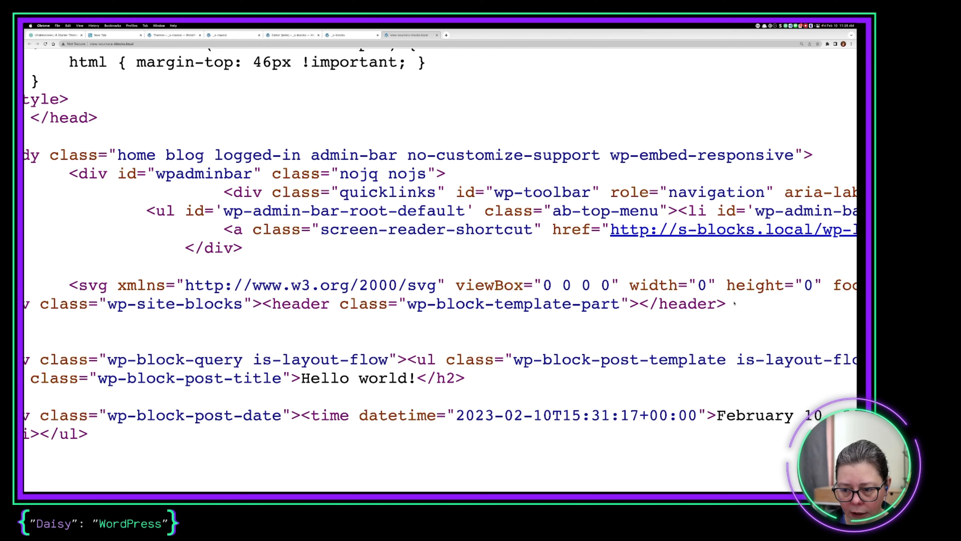
Highlight the header template part element in the page source, and view the _s-blocks front-end page at a readable zoom level.
drag(730, 304, 263, 310)
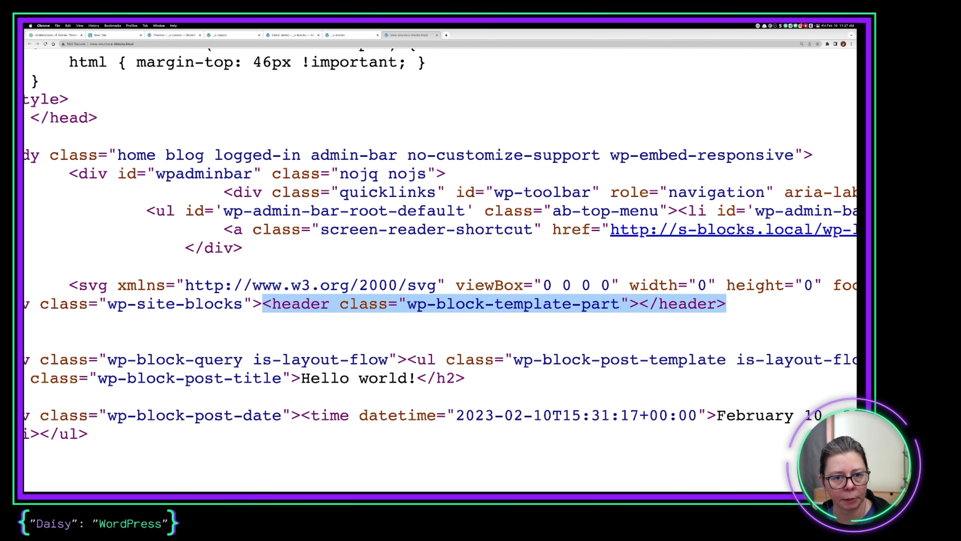
click(351, 37)
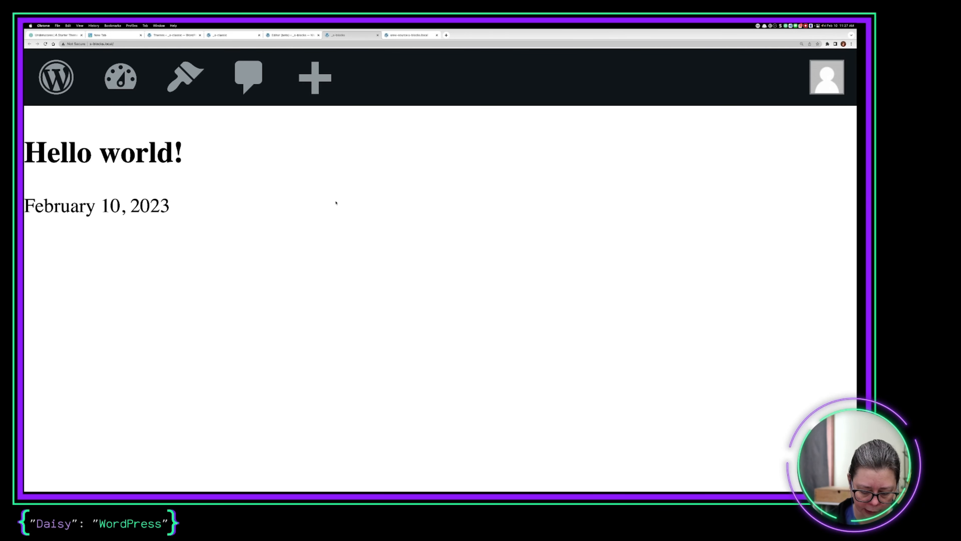
key(super+0)
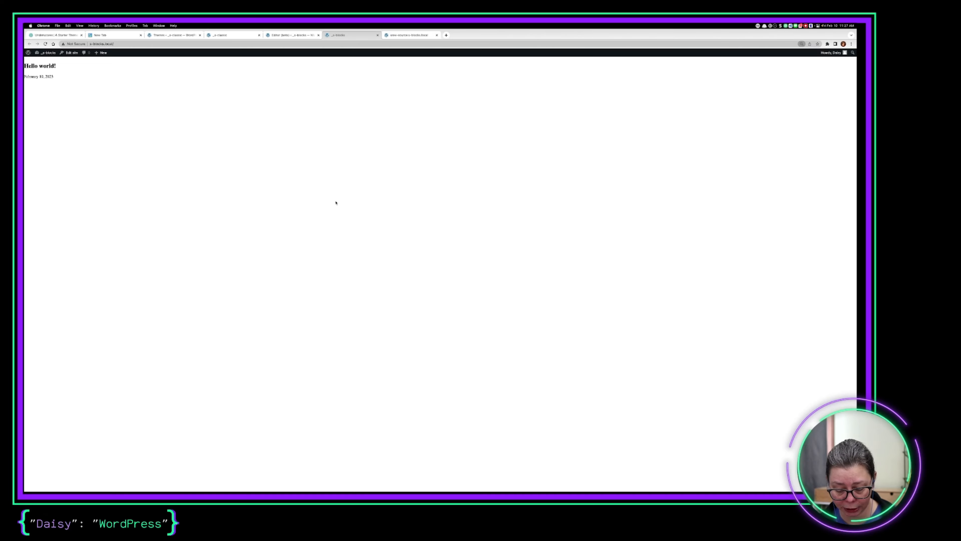
key(super+equal)
key(super+equal)
key(super+equal)
key(super+equal)
key(super+equal)
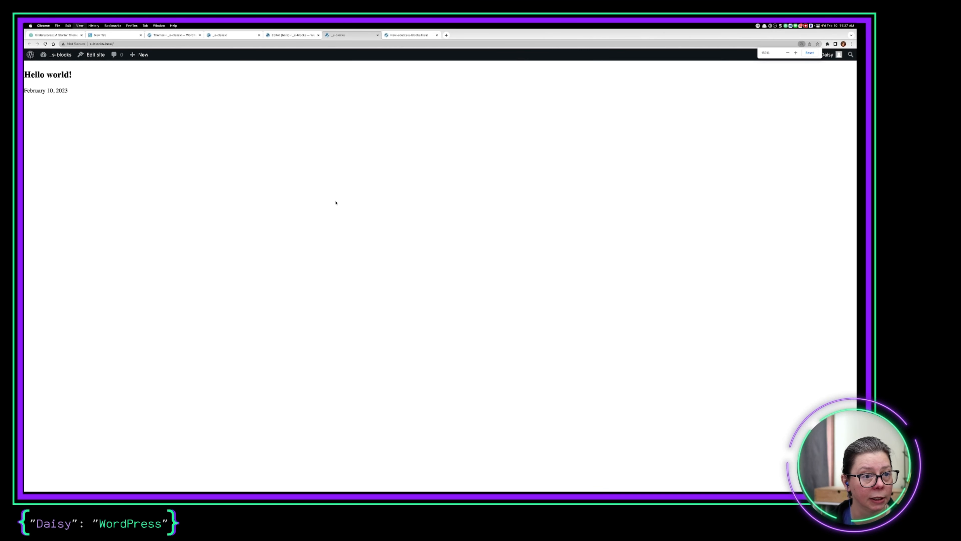
key(super+equal)
key(super+equal)
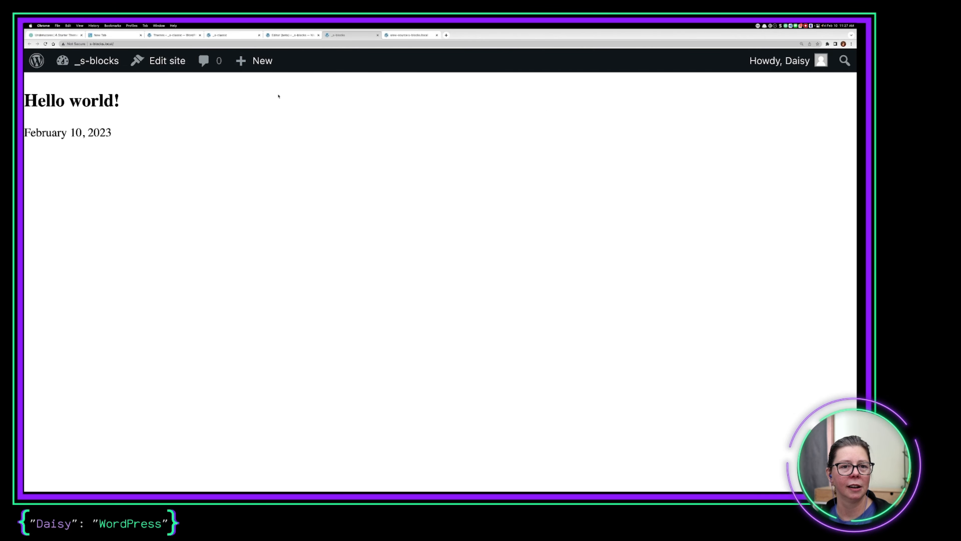
Switch to the code editor, open content.php from template-parts and examine the is_singular condition with its h1 and h2 entry titles.
click(291, 35)
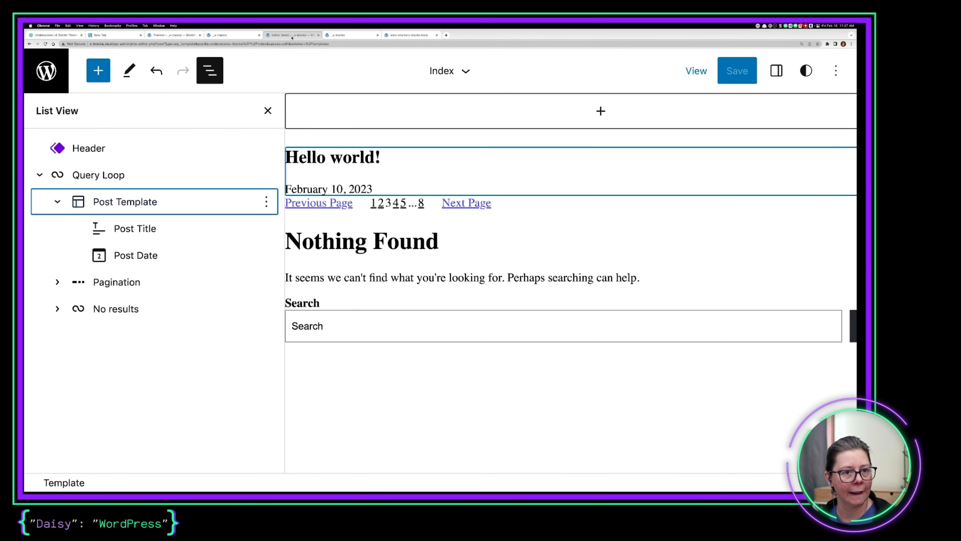
key(ctrl+Right)
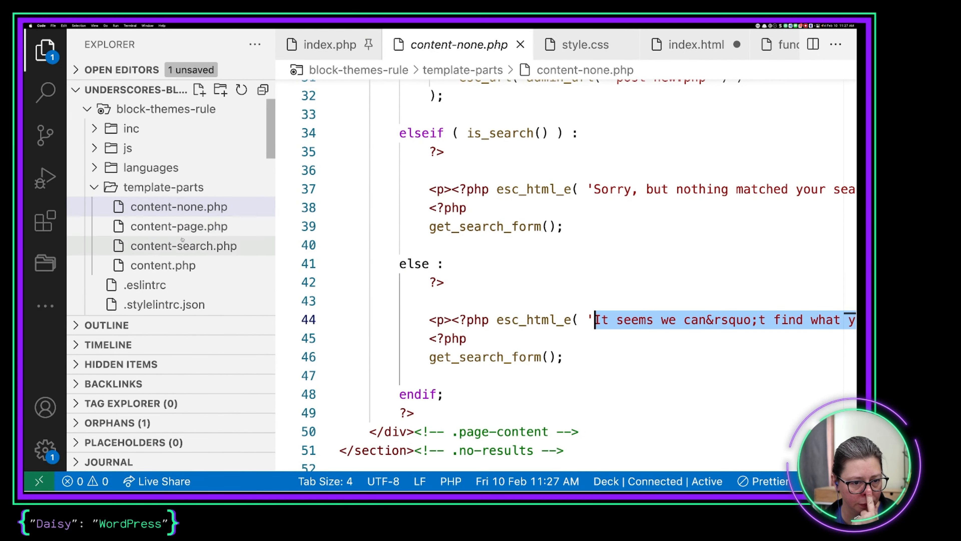
click(163, 265)
scroll(526, 237, up, 5)
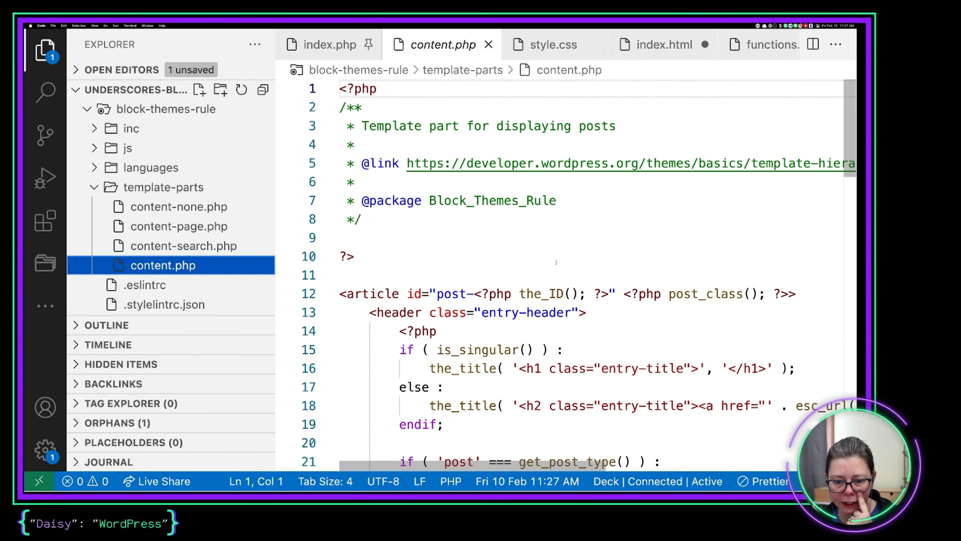
scroll(556, 262, down, 5)
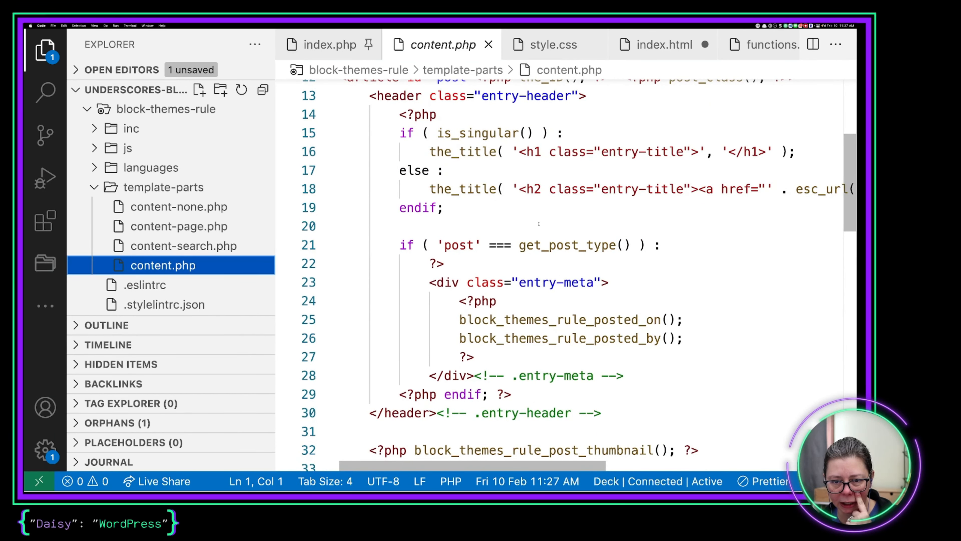
click(526, 153)
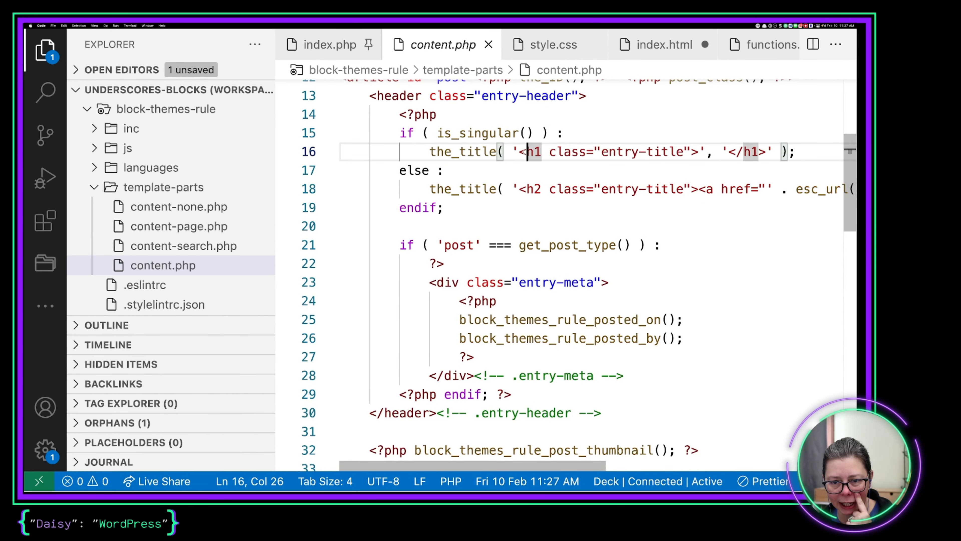
click(530, 189)
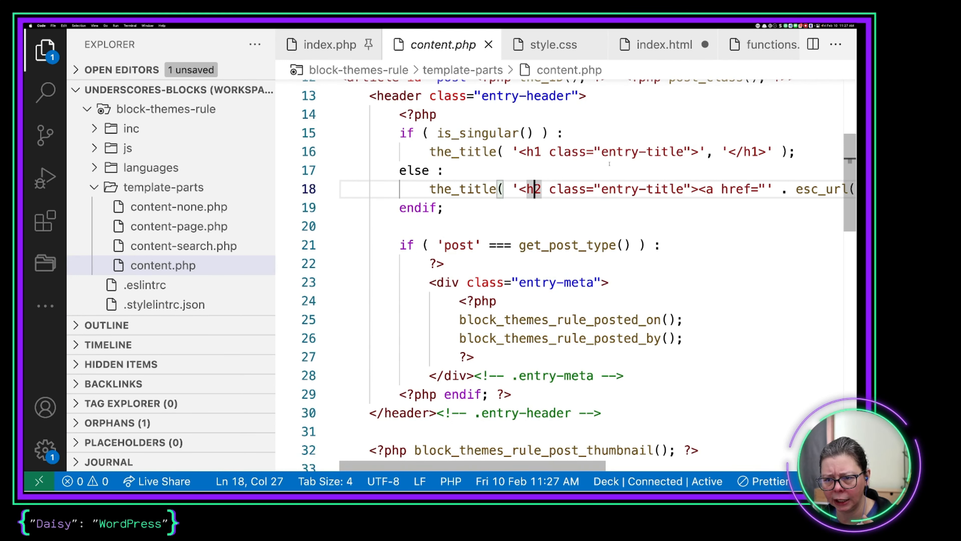
click(474, 211)
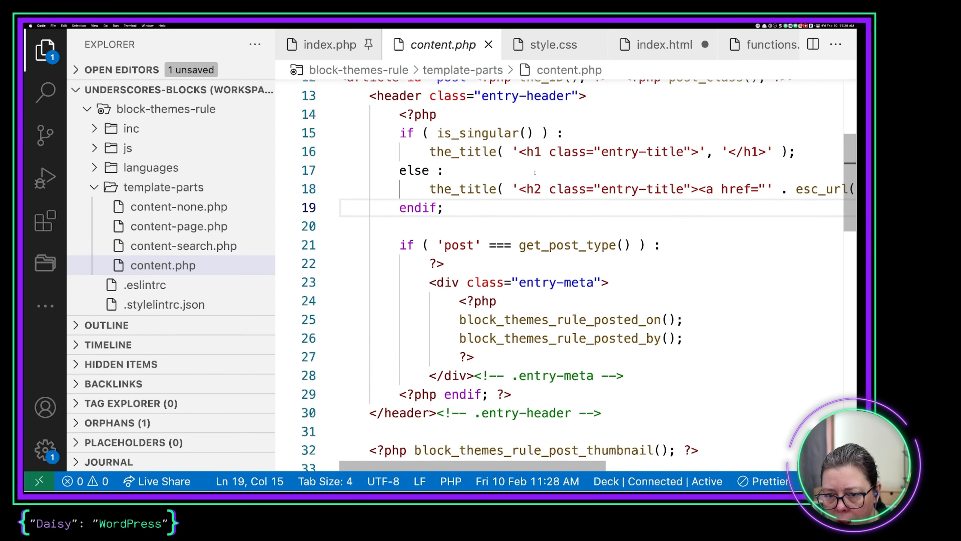
Examine the full h2 entry-title line in content.php, including its get_permalink link, rel="bookmark" attribute and closing tags.
drag(519, 190, 686, 189)
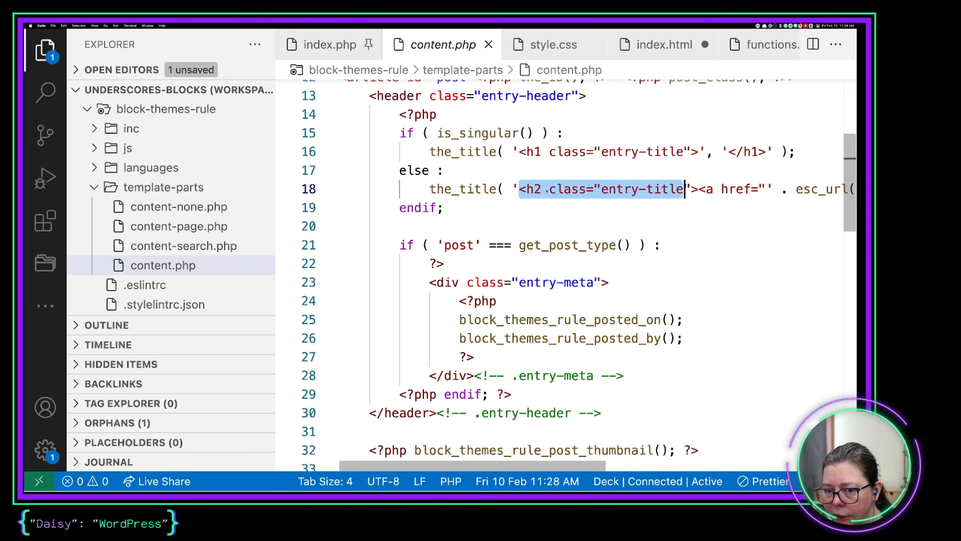
click(482, 188)
scroll(481, 189, right, 3)
scroll(481, 189, right, 6)
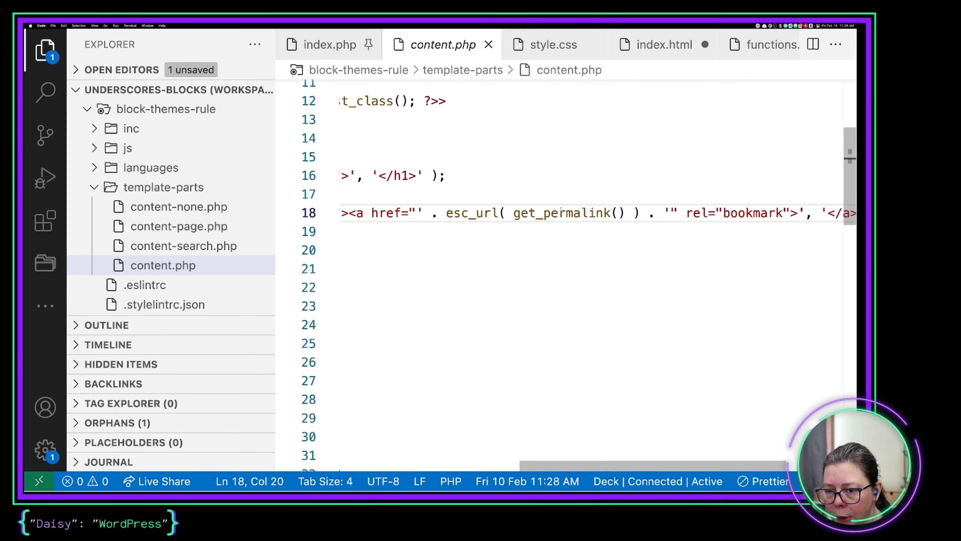
click(561, 209)
scroll(561, 210, right, 3)
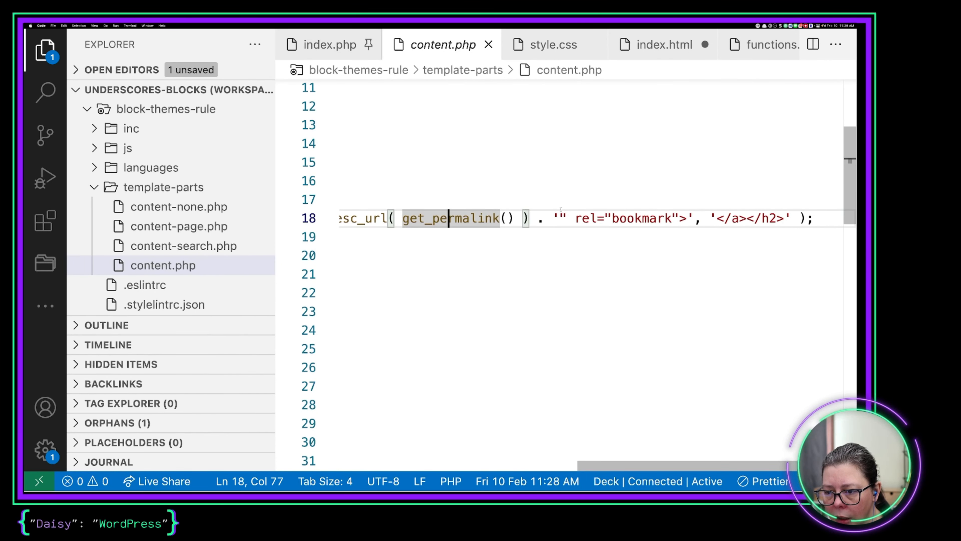
click(721, 219)
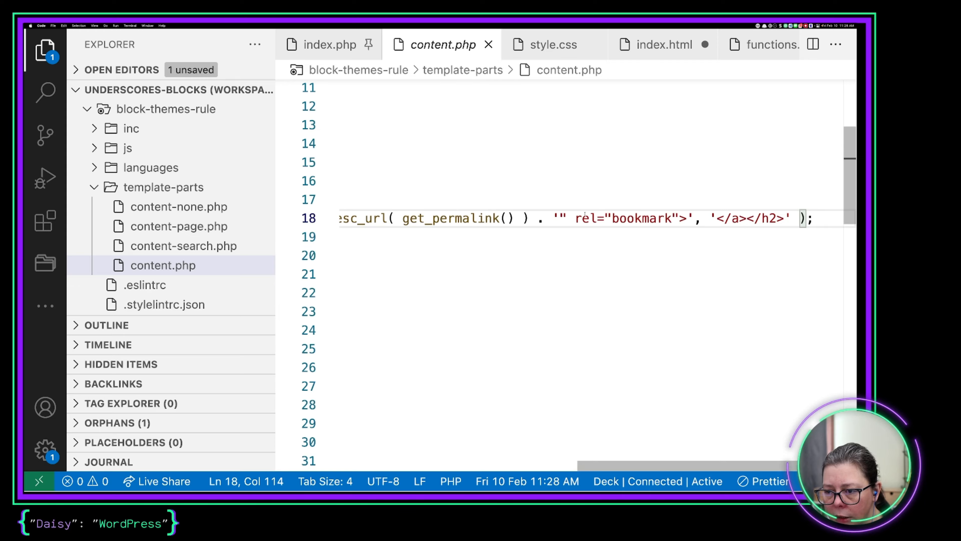
scroll(585, 214, left, 10)
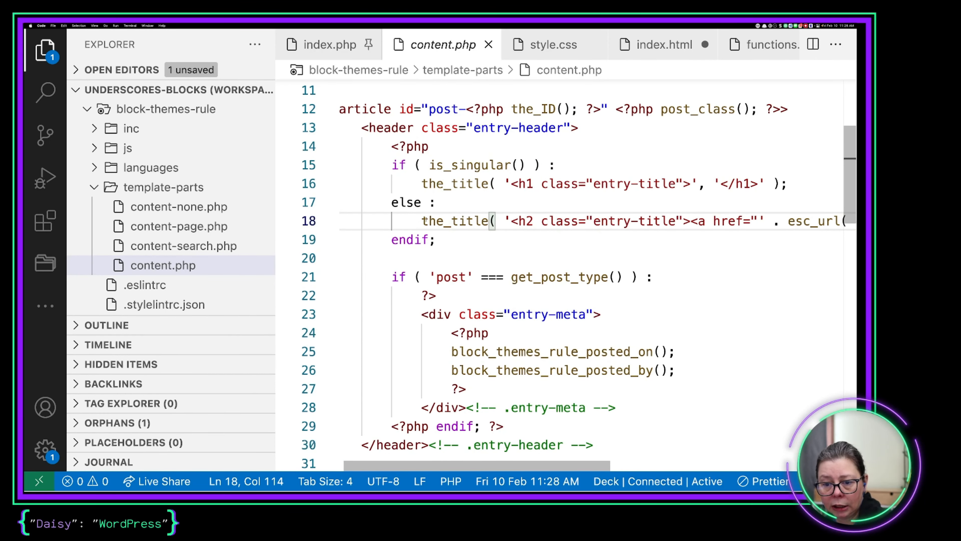
Make the Post Title block in the Index template's Post Template a link and save the template.
key(super+Tab)
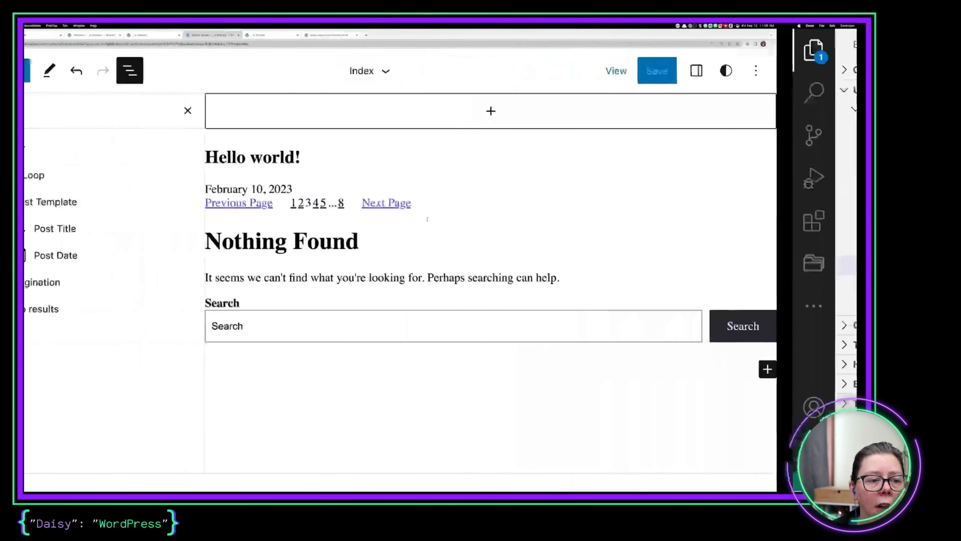
click(362, 155)
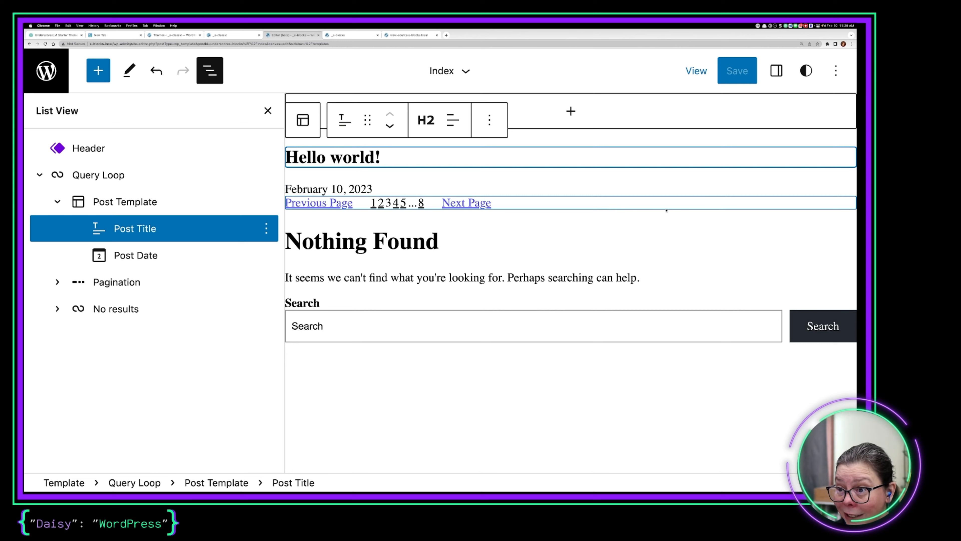
click(777, 70)
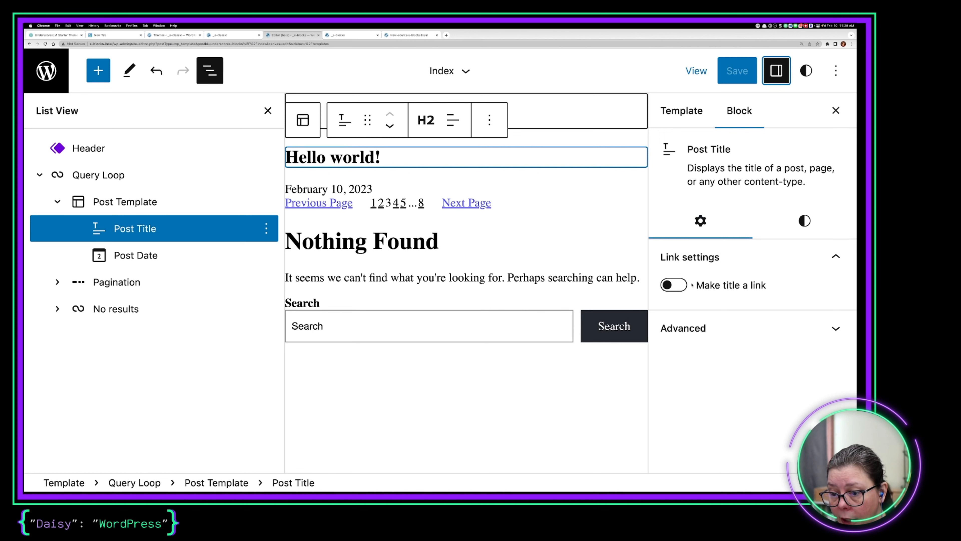
click(676, 286)
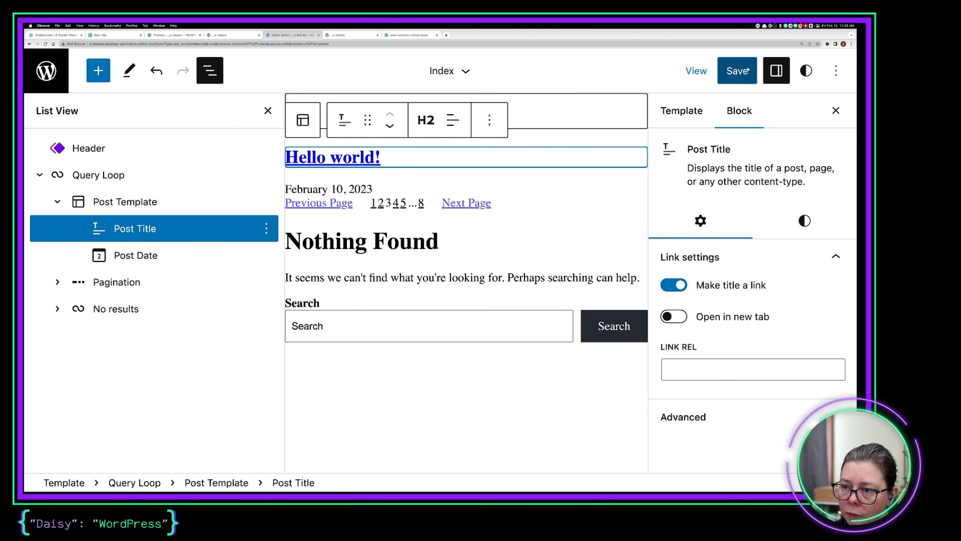
click(730, 69)
click(729, 69)
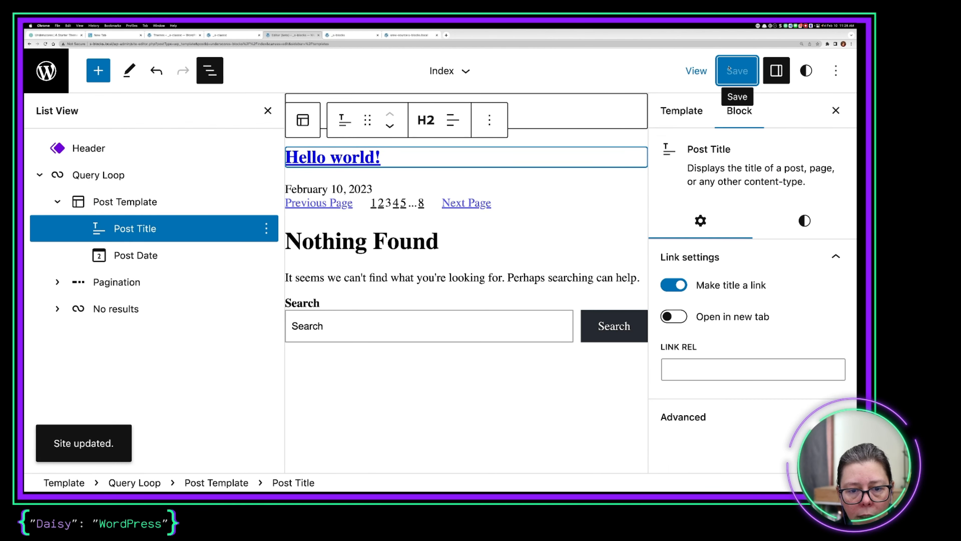
Reload the _s-blocks front-end page, follow the Hello world! title link and return to the home page.
click(339, 35)
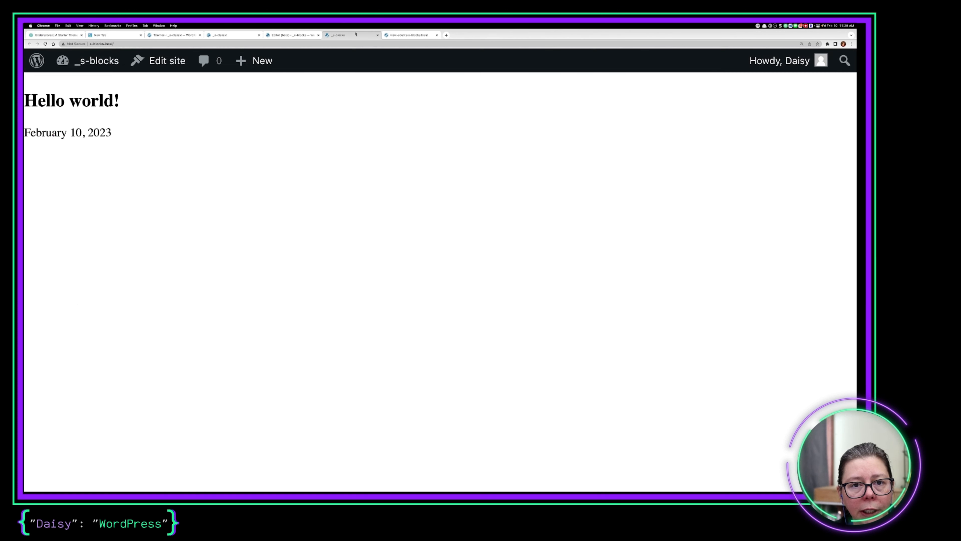
click(74, 44)
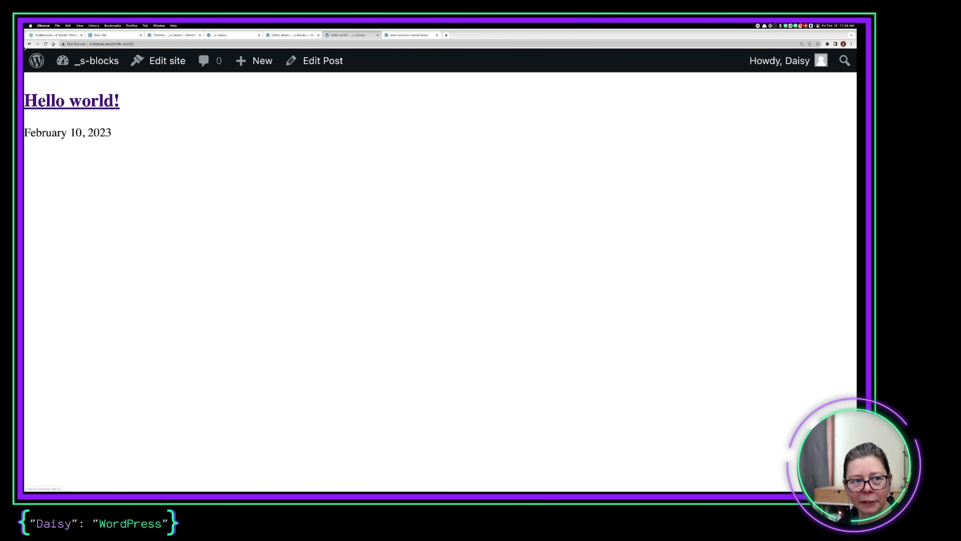
click(29, 44)
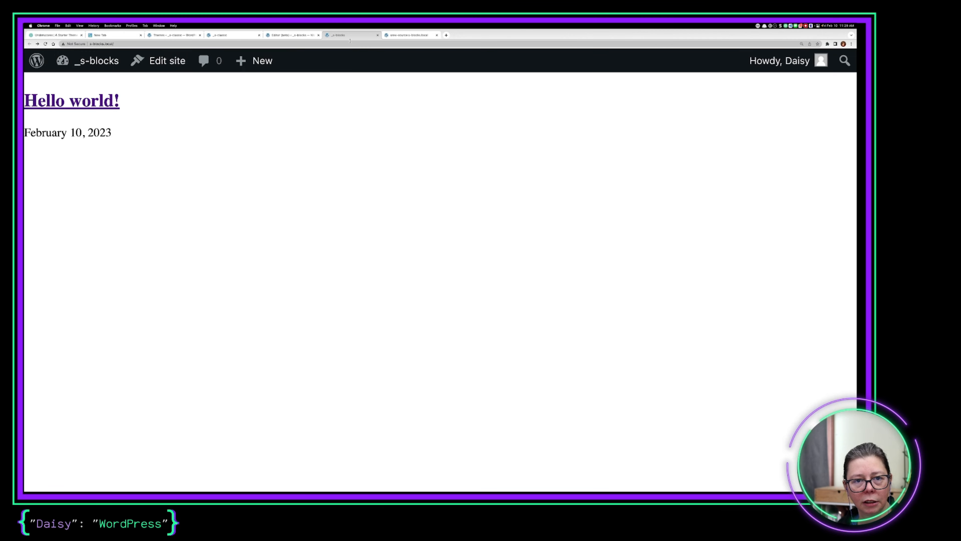
Examine the entry-meta section of content.php in the code editor, covering the post type condition and the posted_on and posted_by calls.
click(292, 35)
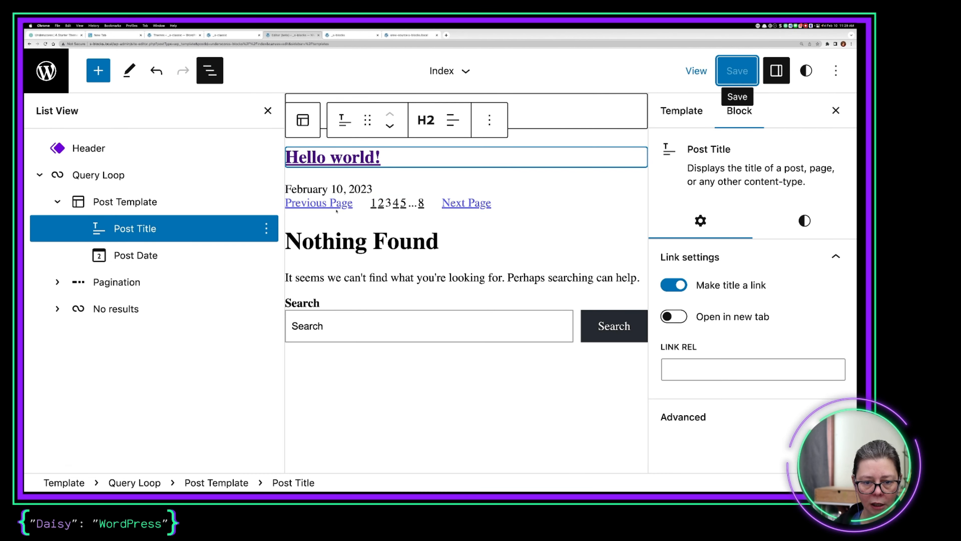
key(ctrl+Right)
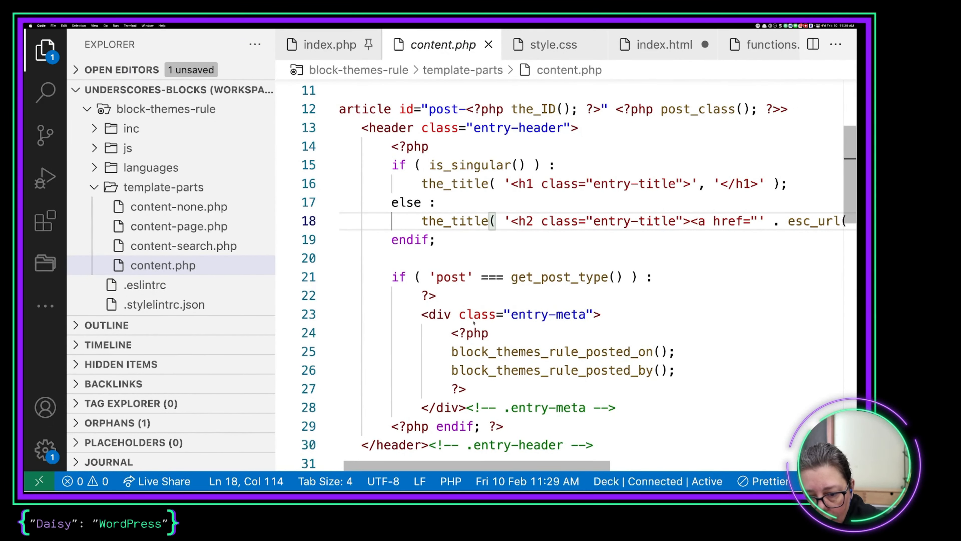
scroll(483, 337, left, 1)
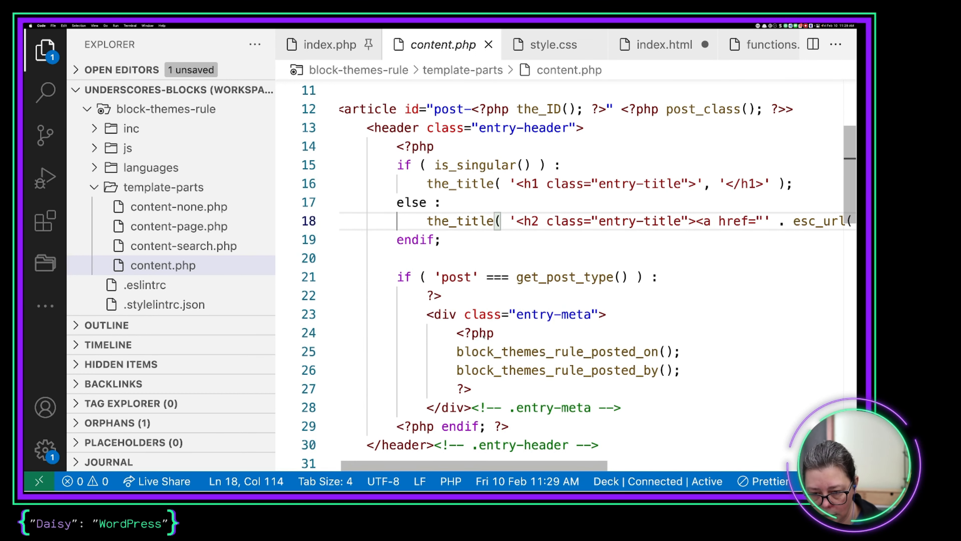
scroll(484, 336, down, 1)
scroll(484, 336, up, 2)
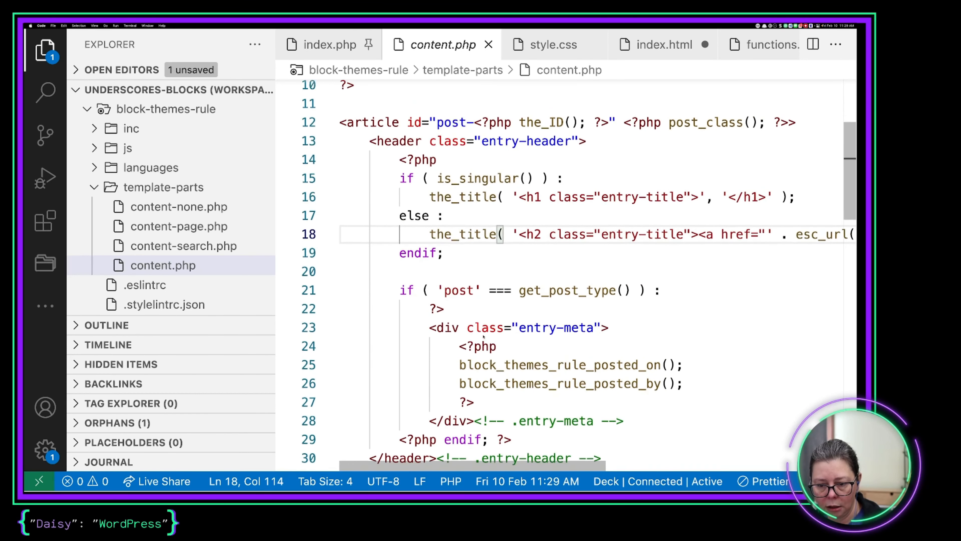
click(491, 363)
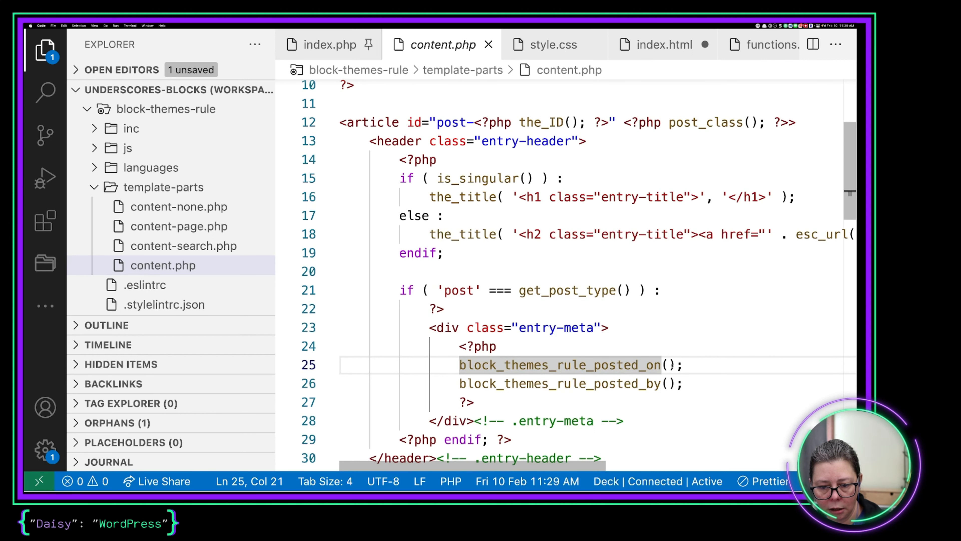
scroll(572, 335, down, 1)
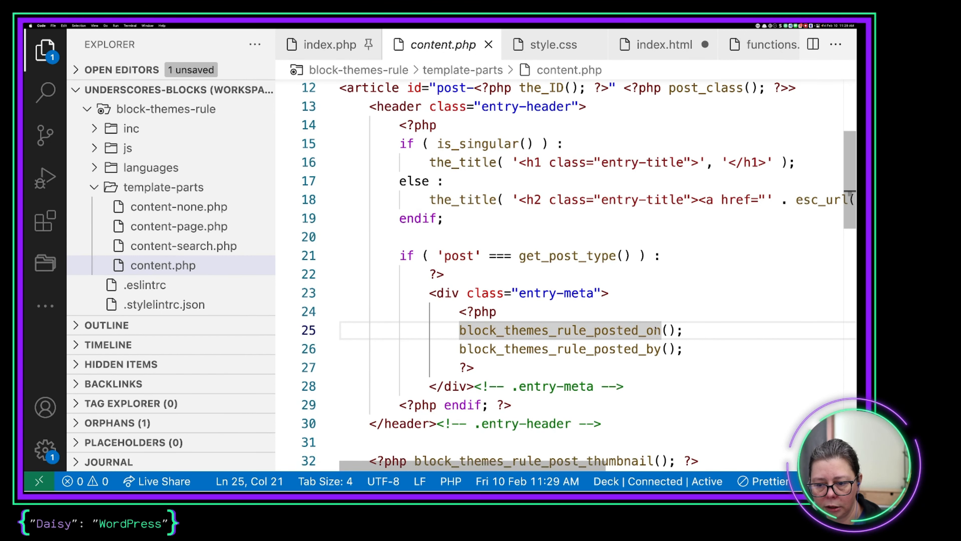
drag(683, 331, 459, 349)
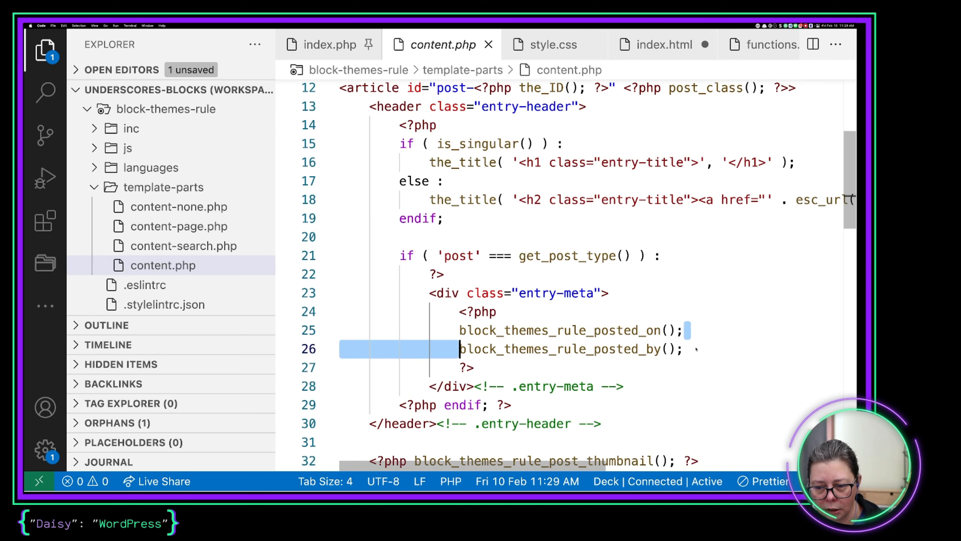
drag(696, 350, 460, 336)
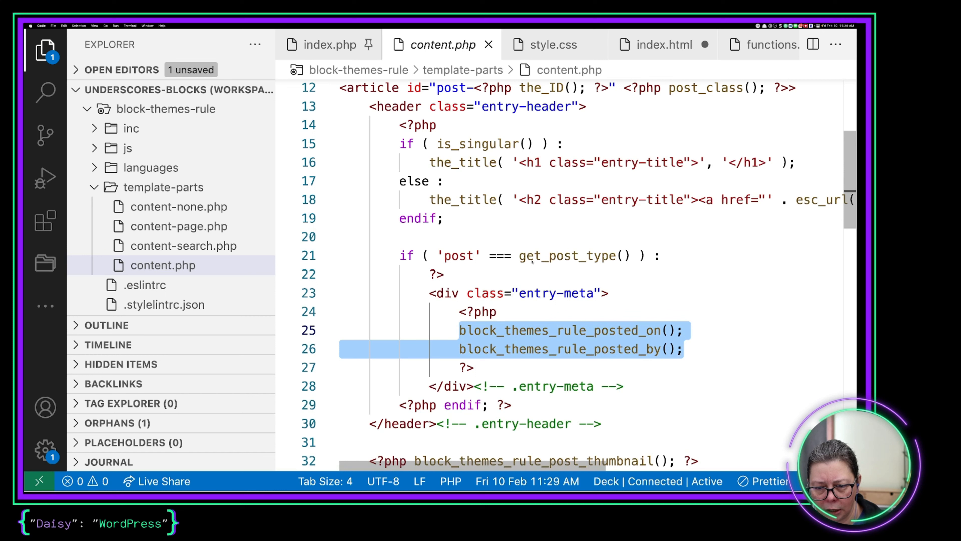
click(530, 238)
click(467, 256)
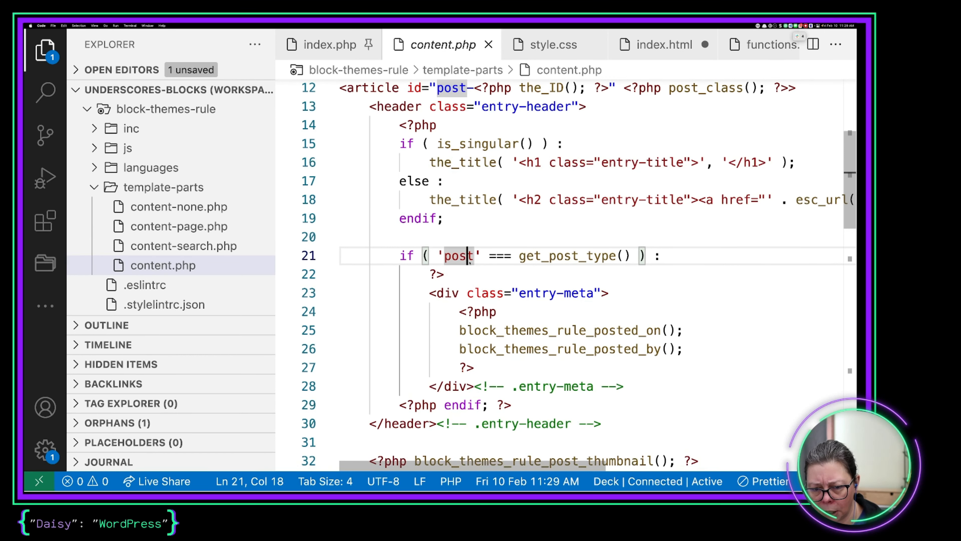
scroll(487, 434, down, 3)
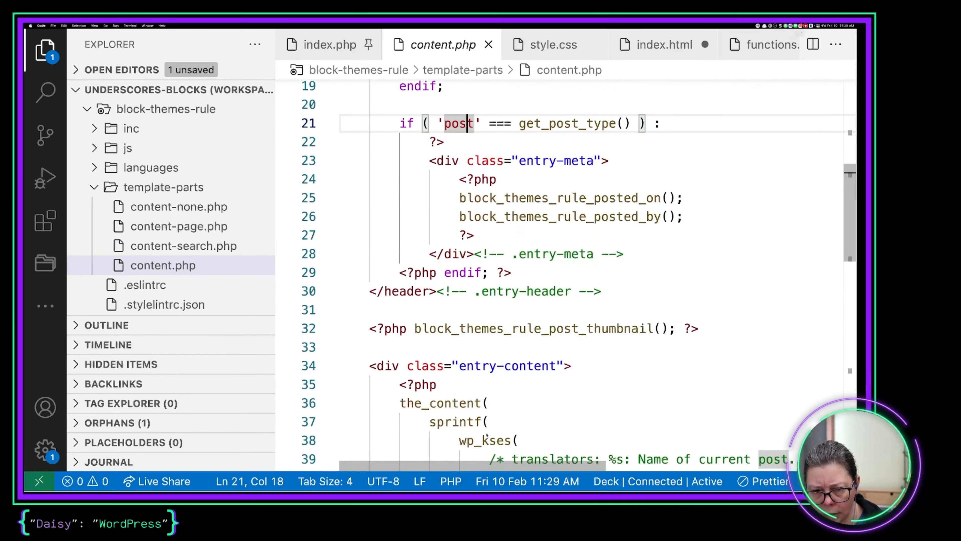
Examine the block_themes_rule_posted_on and block_themes_rule_posted_by calls in content.php's entry-meta div.
click(534, 192)
click(662, 211)
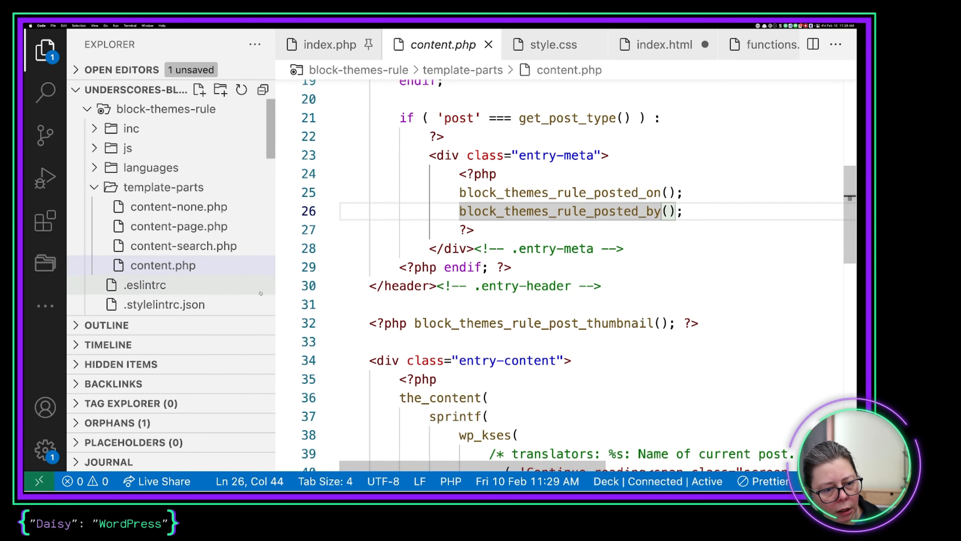
scroll(178, 227, down, 8)
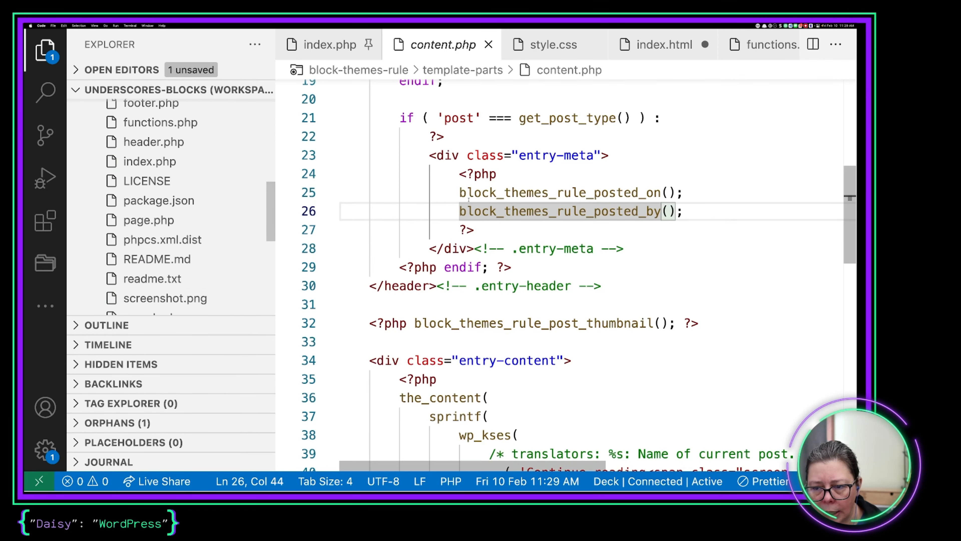
click(459, 193)
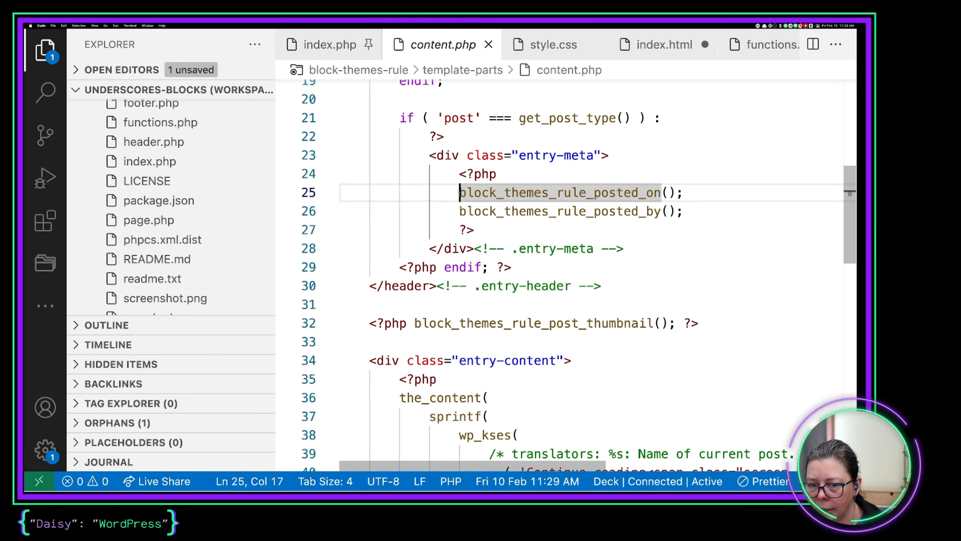
drag(685, 193, 458, 194)
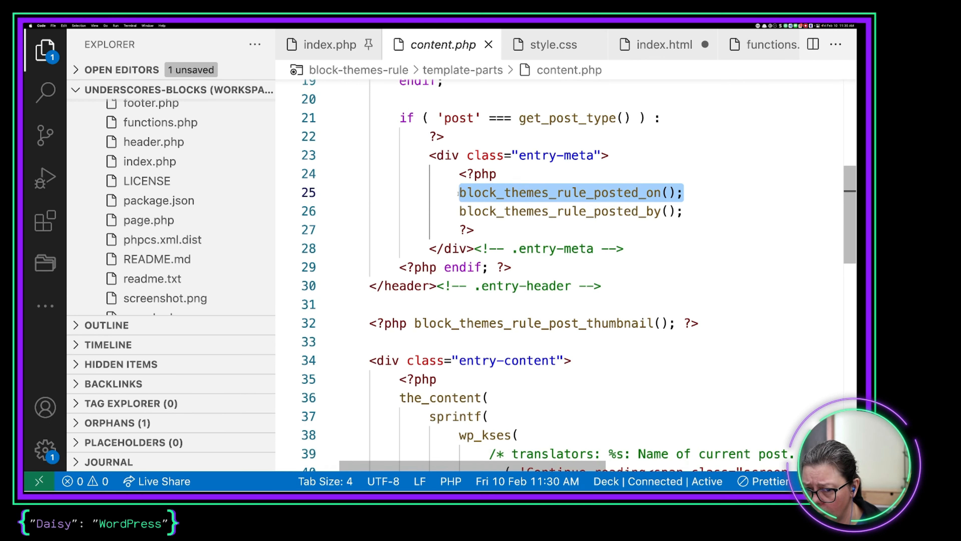
click(589, 192)
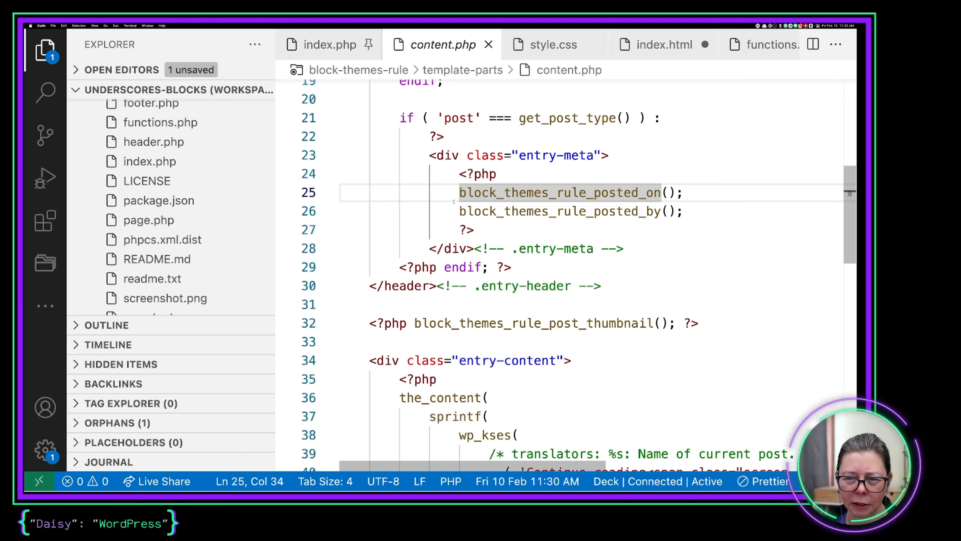
Pin content.php so it stays open and open functions.php from the block-themes-rule theme.
scroll(141, 220, down, 6)
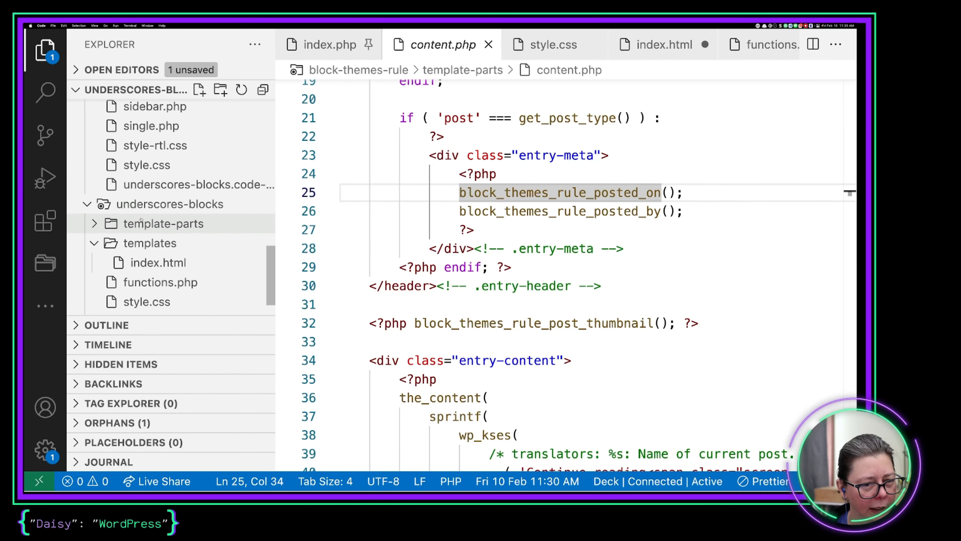
scroll(146, 171, up, 5)
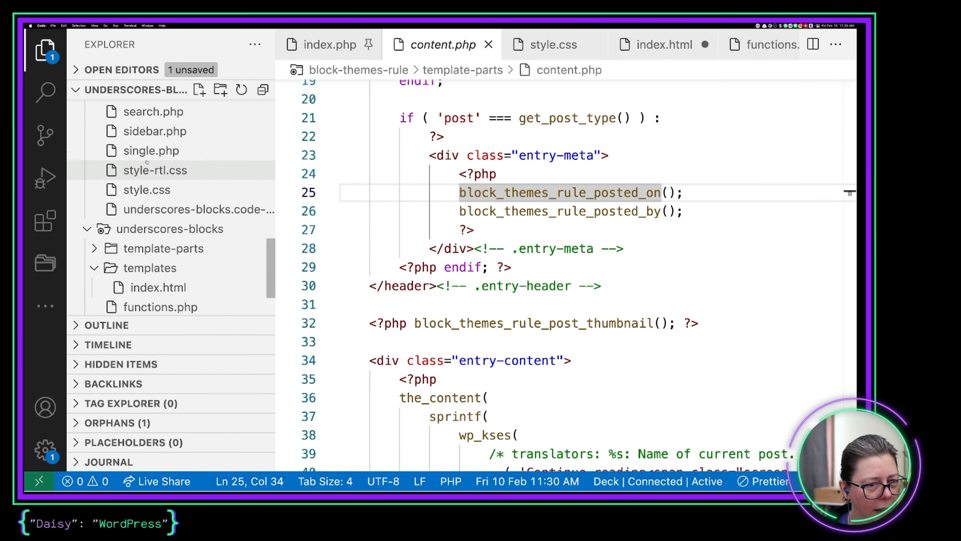
scroll(146, 162, up, 2)
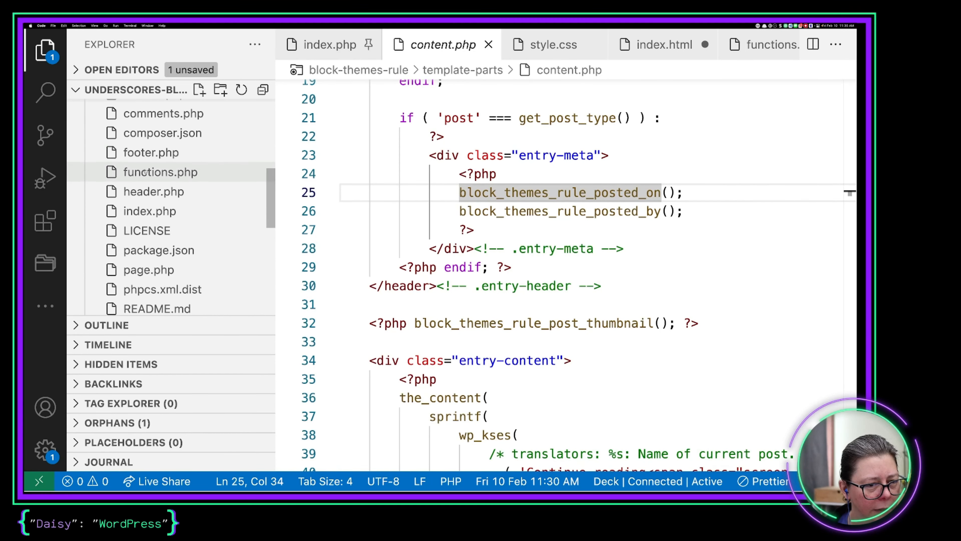
right_click(429, 50)
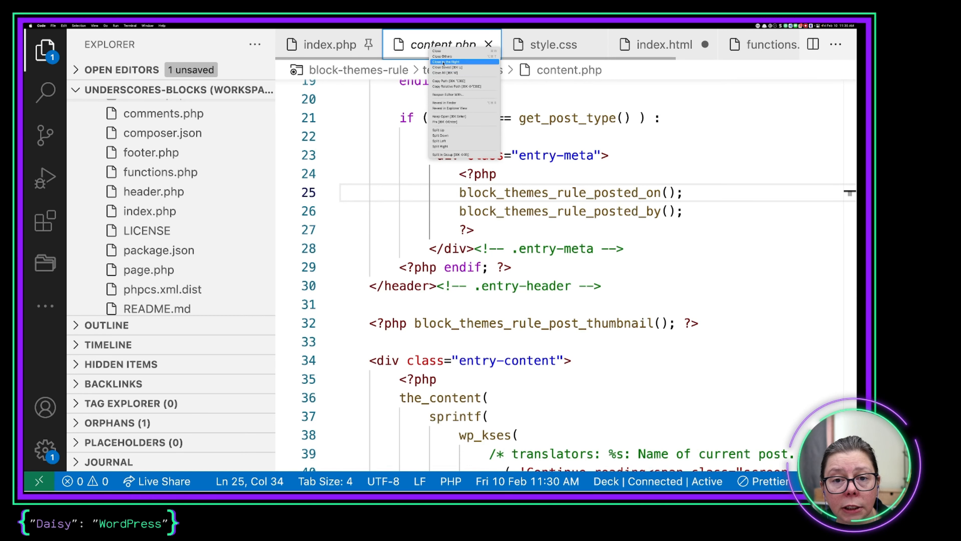
click(443, 122)
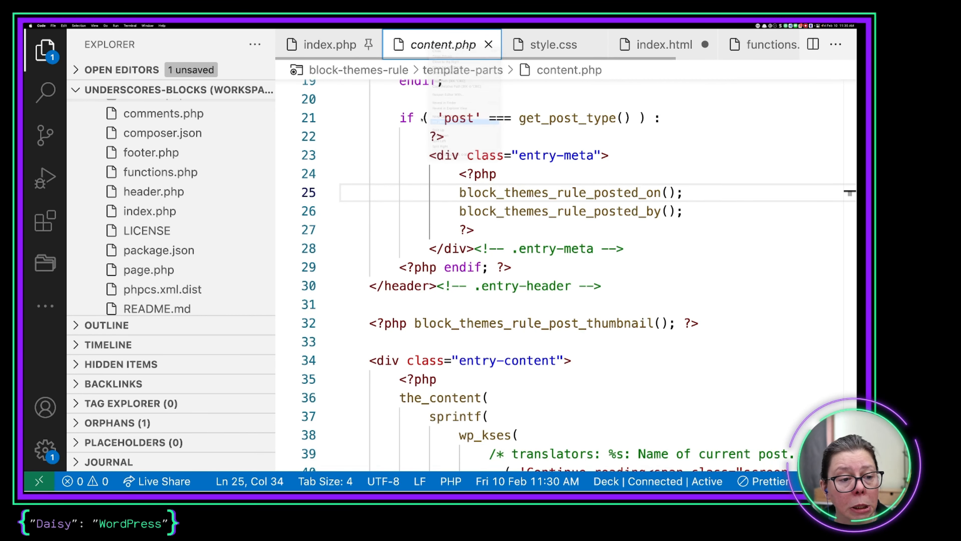
click(159, 172)
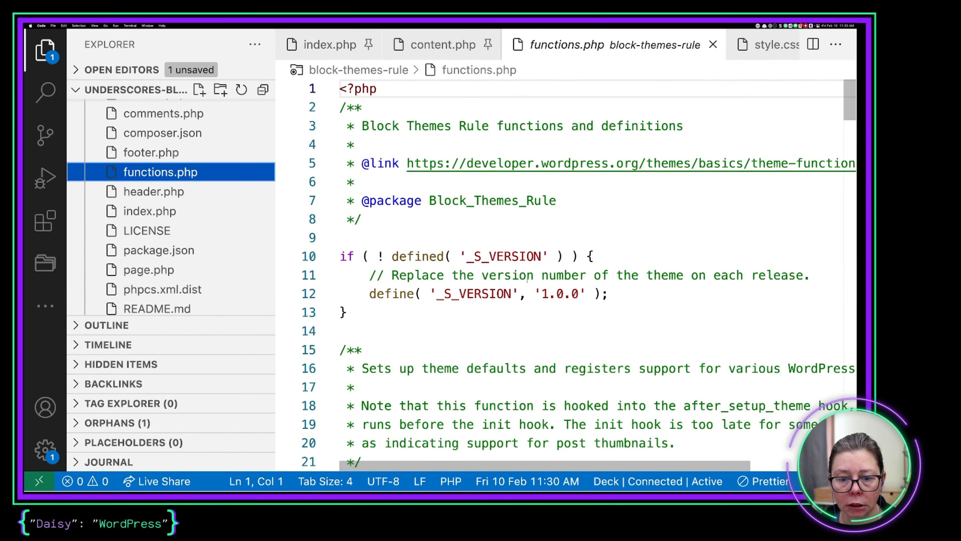
Examine the start of block_themes_rule_setup in functions.php, including the full load_theme_textdomain call with its /languages path.
scroll(462, 327, down, 3)
scroll(462, 327, down, 6)
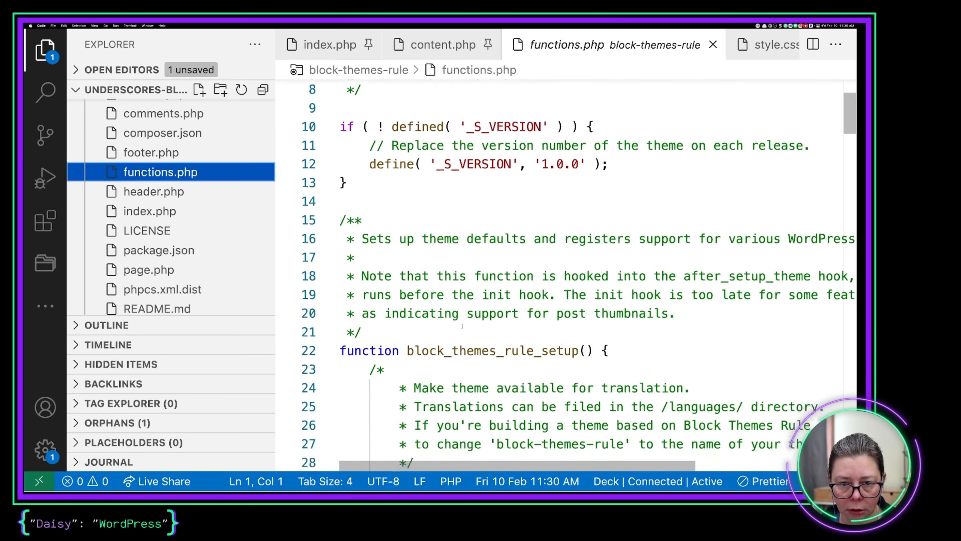
scroll(463, 327, down, 1)
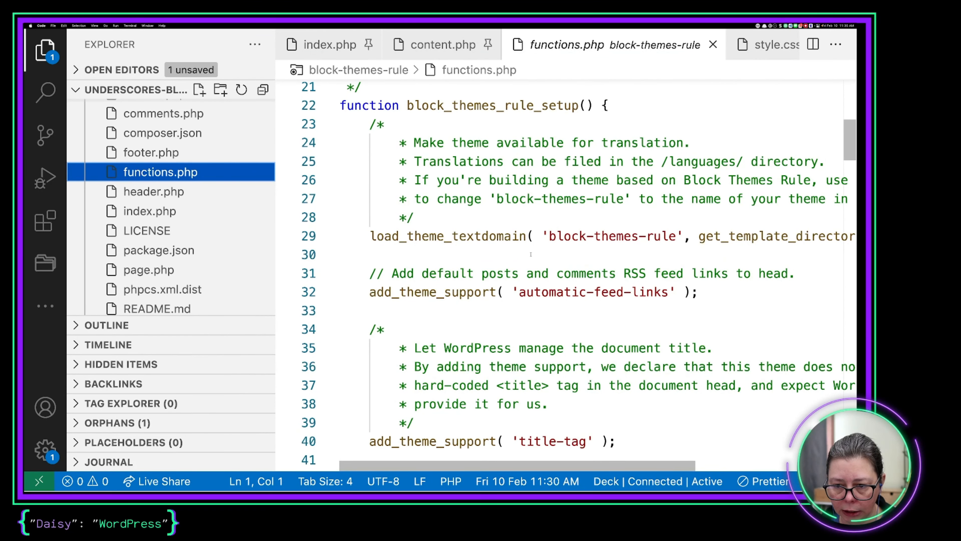
scroll(565, 253, right, 5)
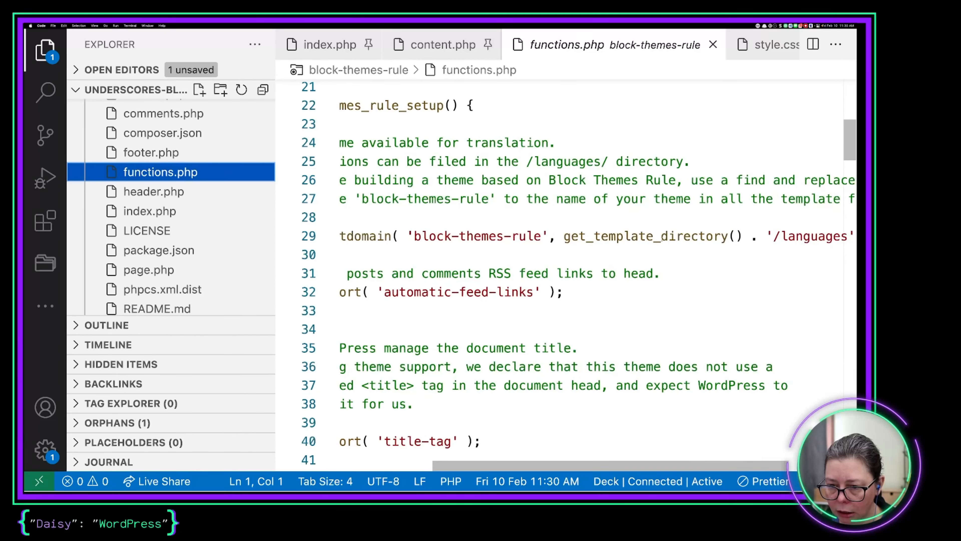
click(654, 236)
scroll(655, 237, right, 3)
click(738, 240)
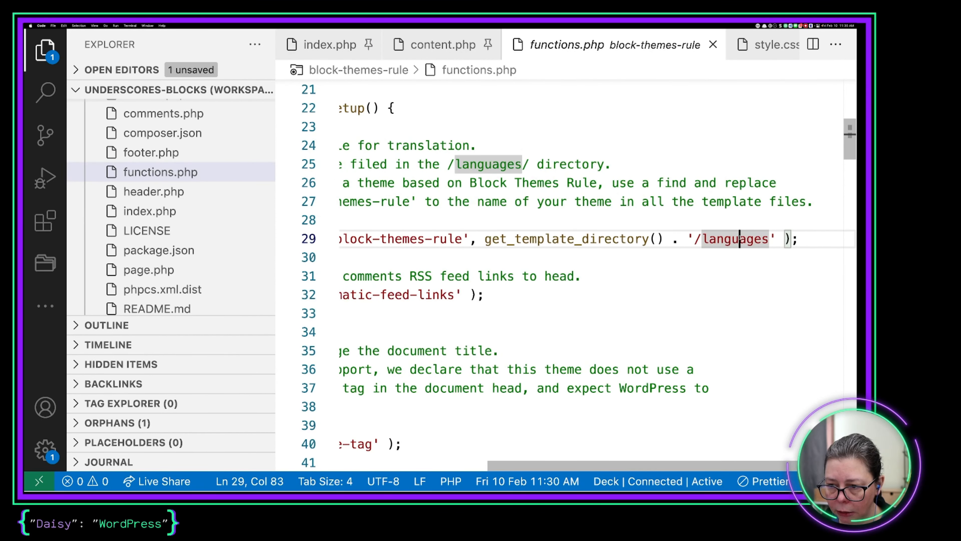
scroll(632, 296, left, 1)
scroll(631, 297, left, 4)
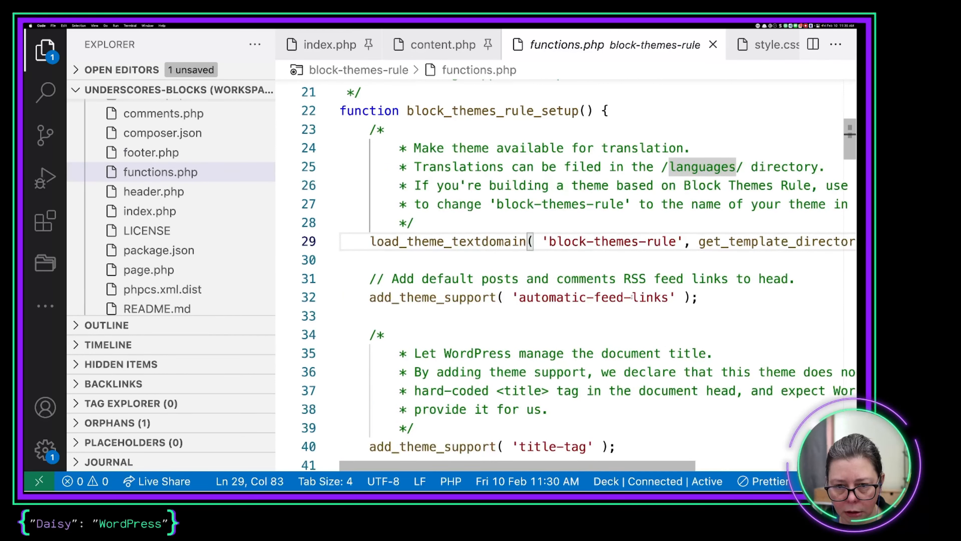
Review the add_theme_support calls in functions.php from automatic-feed-links and title-tag to custom-logo, plus the content width and widget functions.
click(477, 297)
scroll(465, 307, down, 3)
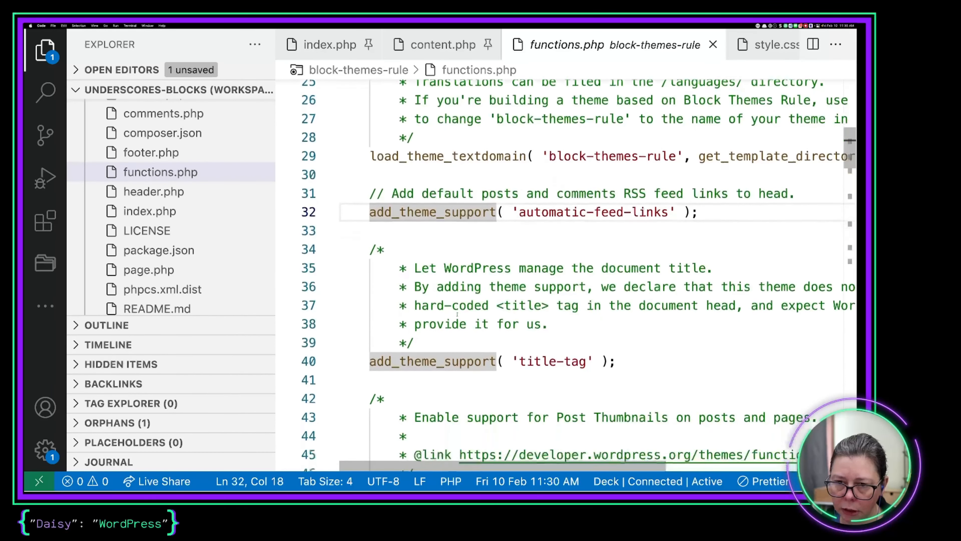
scroll(457, 314, down, 3)
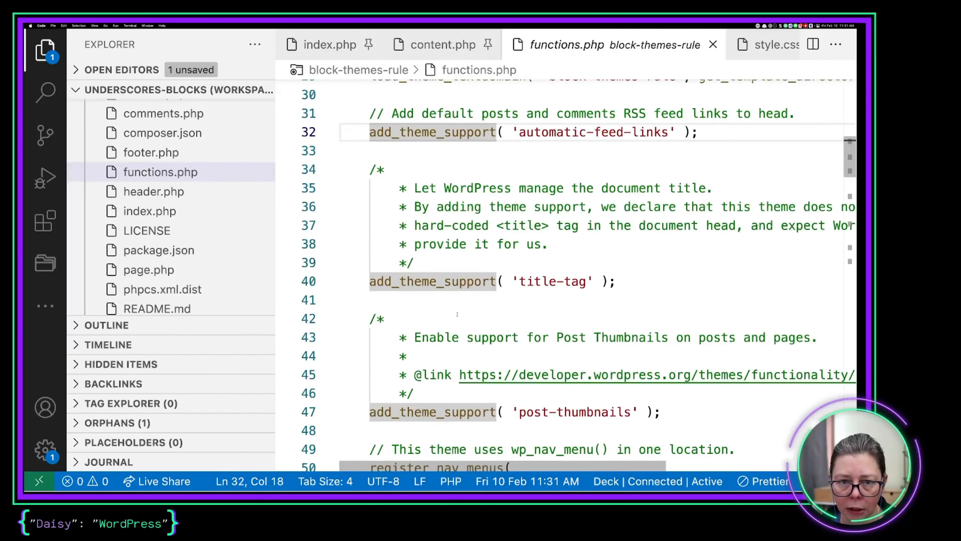
scroll(457, 314, up, 1)
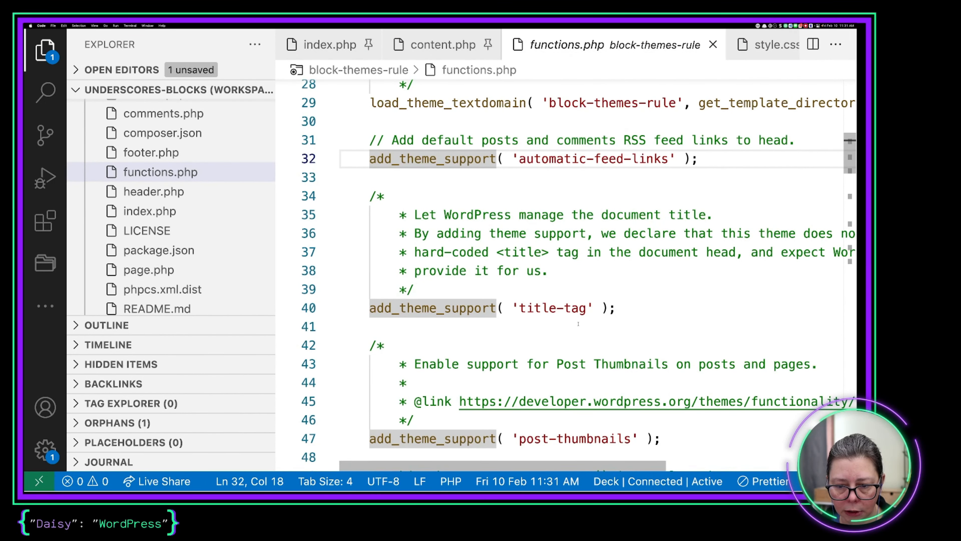
drag(632, 314, 370, 305)
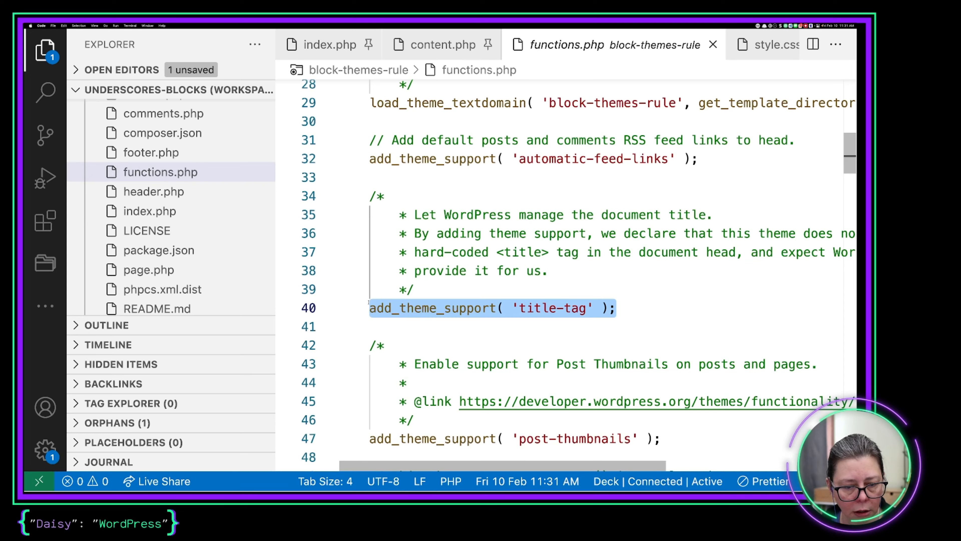
scroll(371, 306, down, 10)
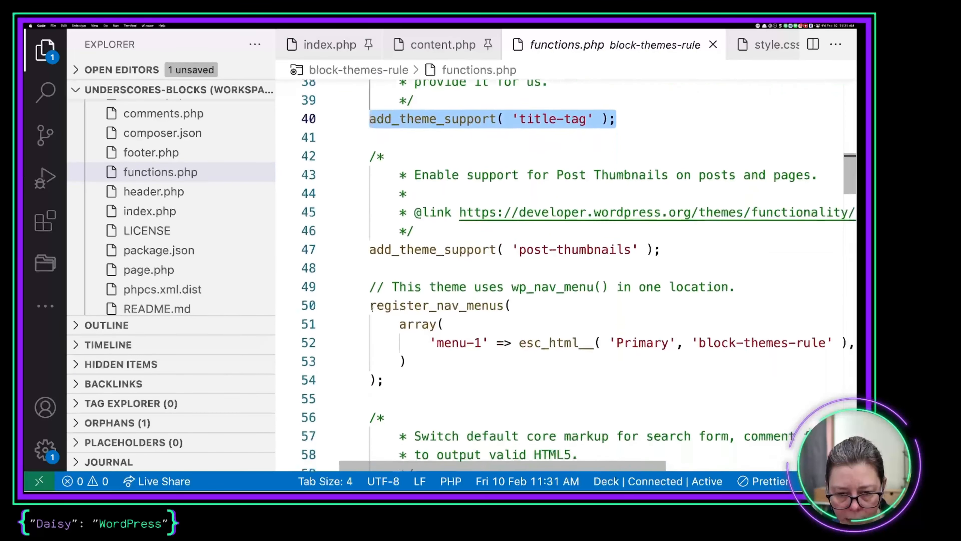
scroll(372, 310, down, 12)
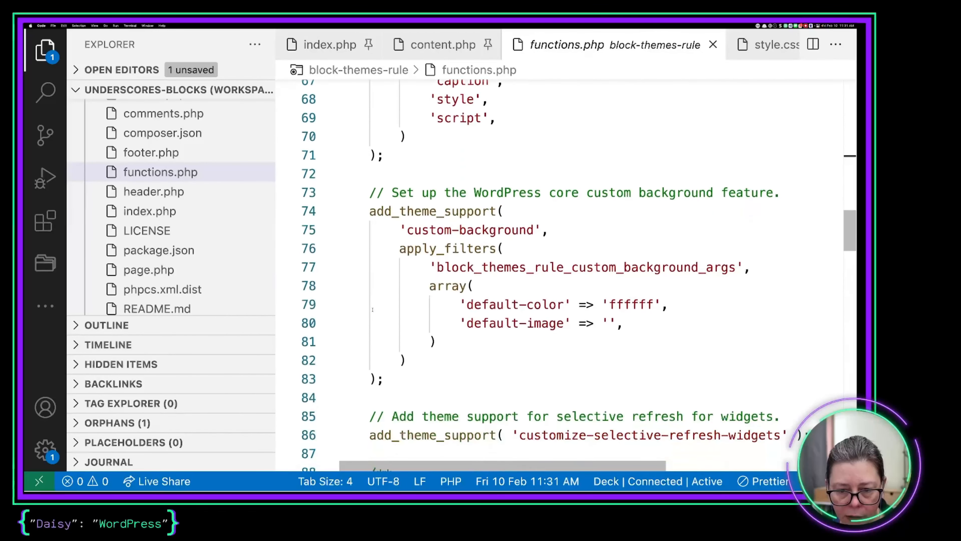
scroll(372, 310, down, 15)
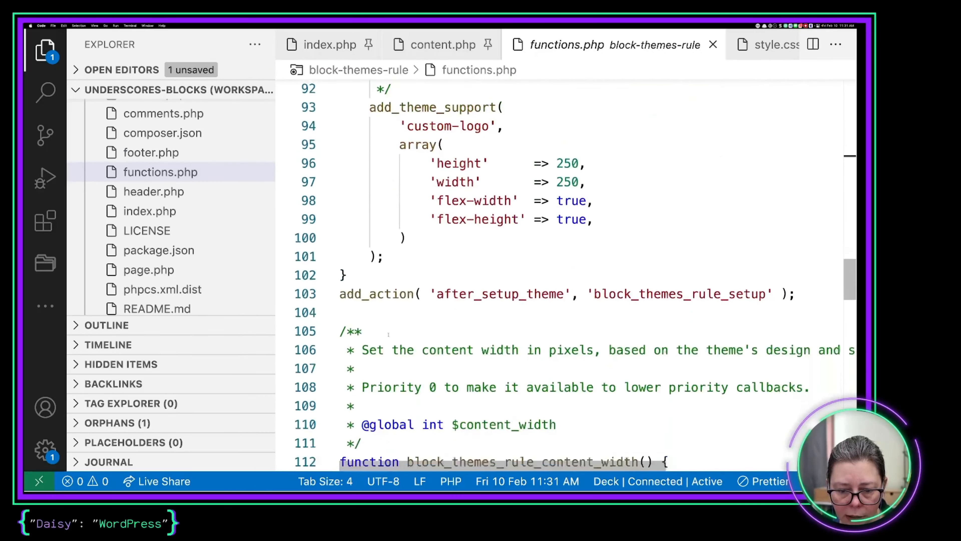
scroll(388, 335, down, 1)
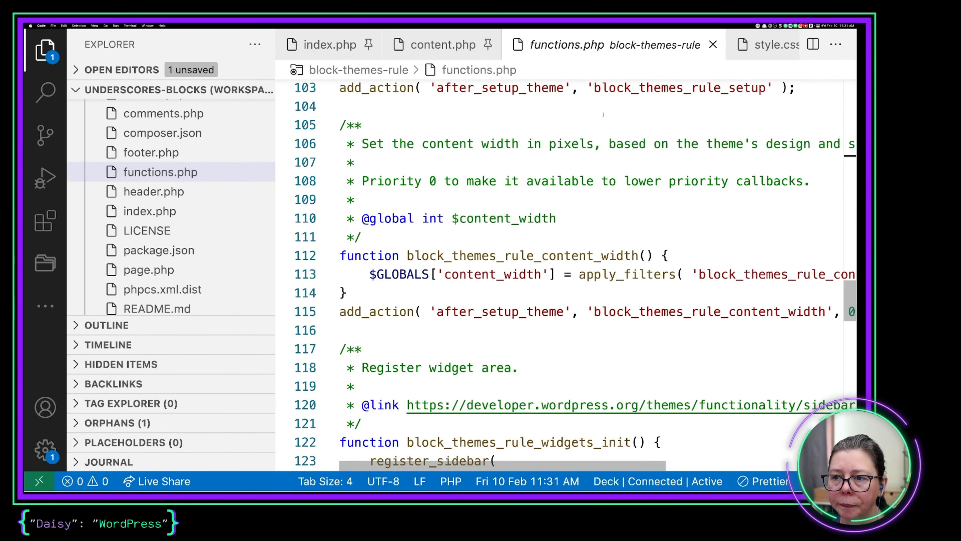
Check the posted_on function name in content.php and search the classic theme's functions.php for posted_on.
click(426, 44)
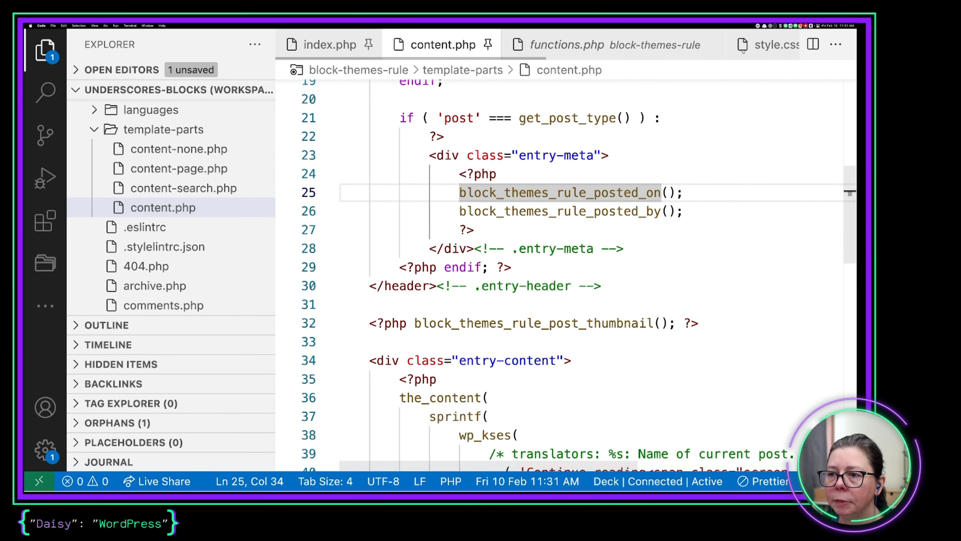
click(582, 46)
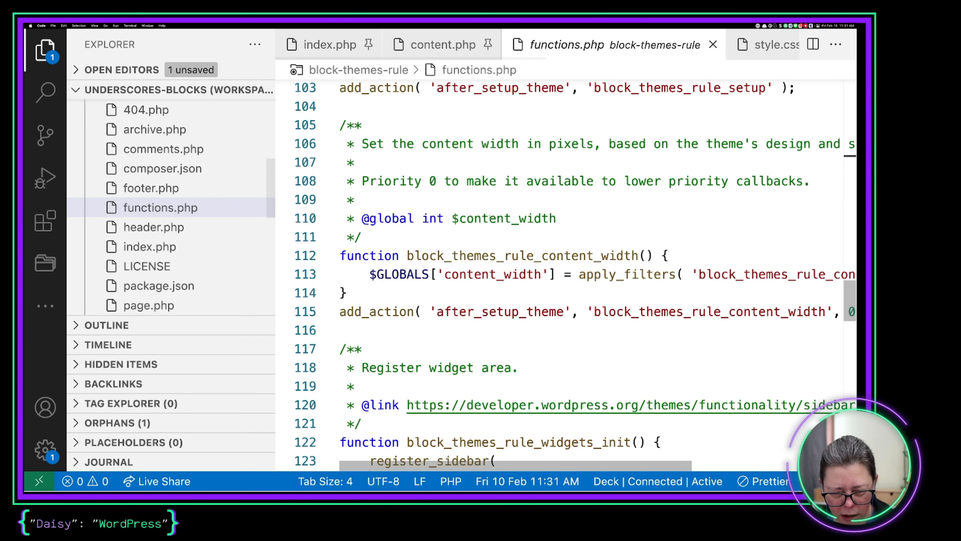
key(cmd+f)
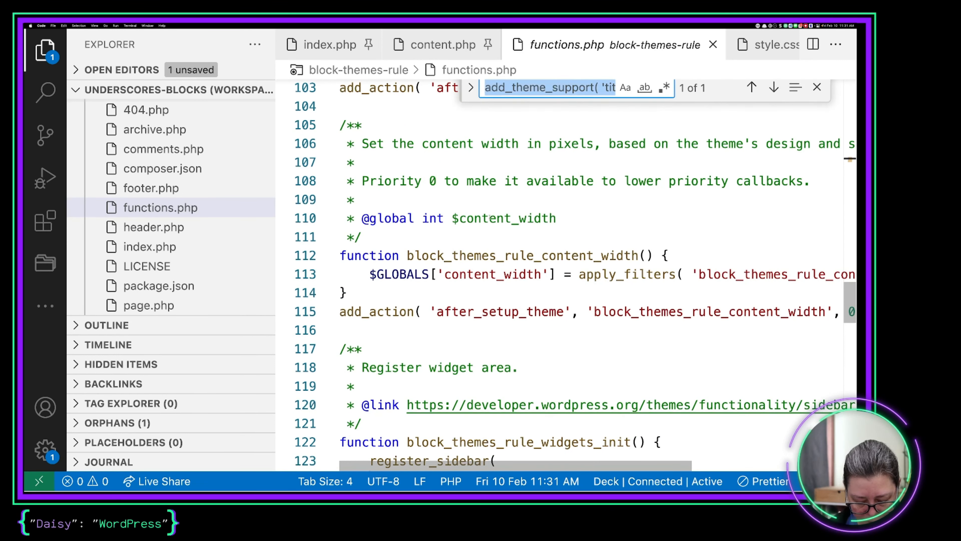
text(posted_on)
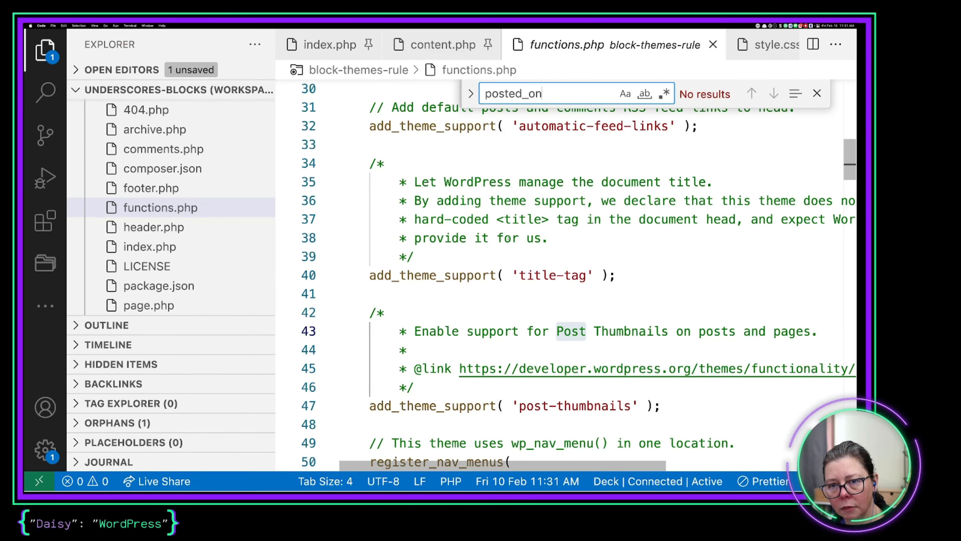
Read the rest of content.php, covering the entry-content, wp_link_pages and entry-footer sections.
click(442, 44)
scroll(466, 300, down, 5)
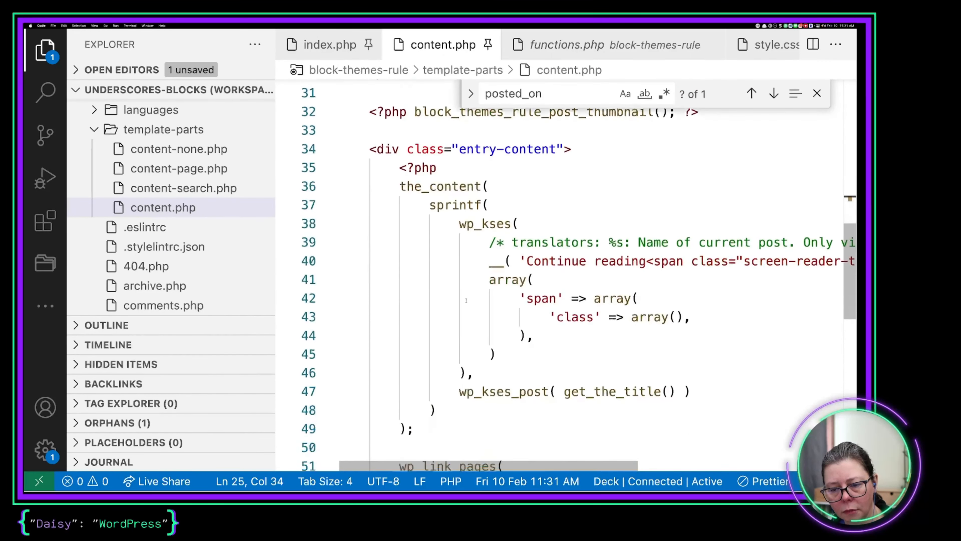
scroll(466, 301, down, 10)
scroll(466, 300, up, 3)
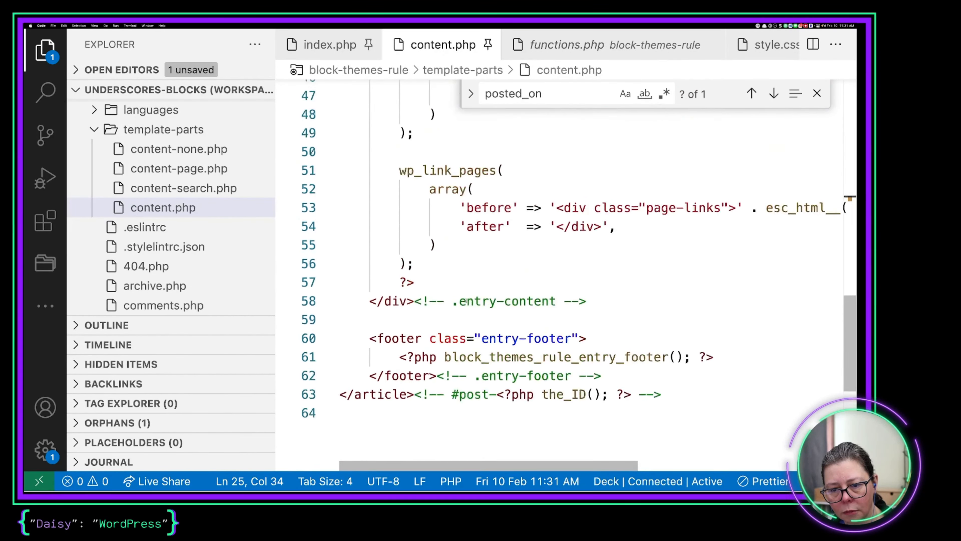
scroll(466, 301, up, 1)
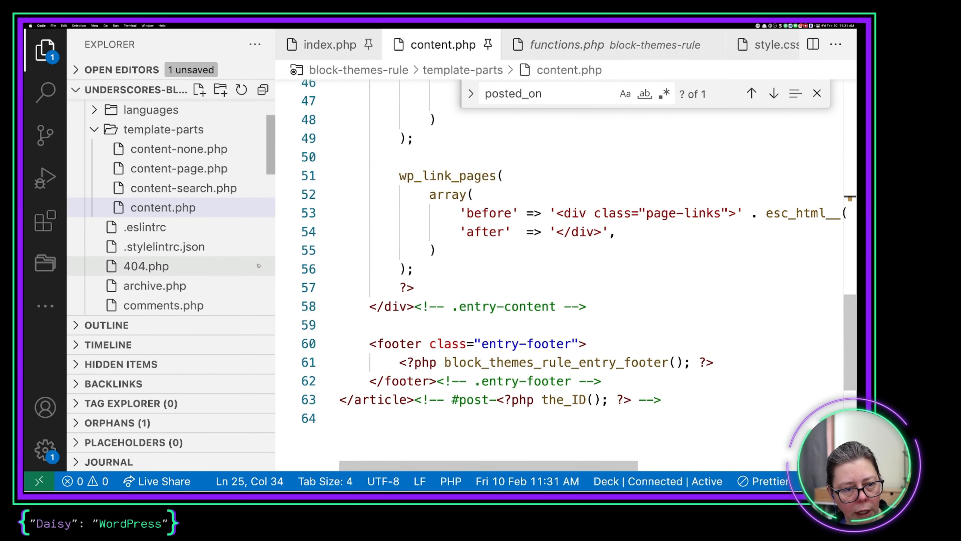
Check functions.php for the posted_on function and open template-tags.php from the classic theme's inc folder.
click(613, 53)
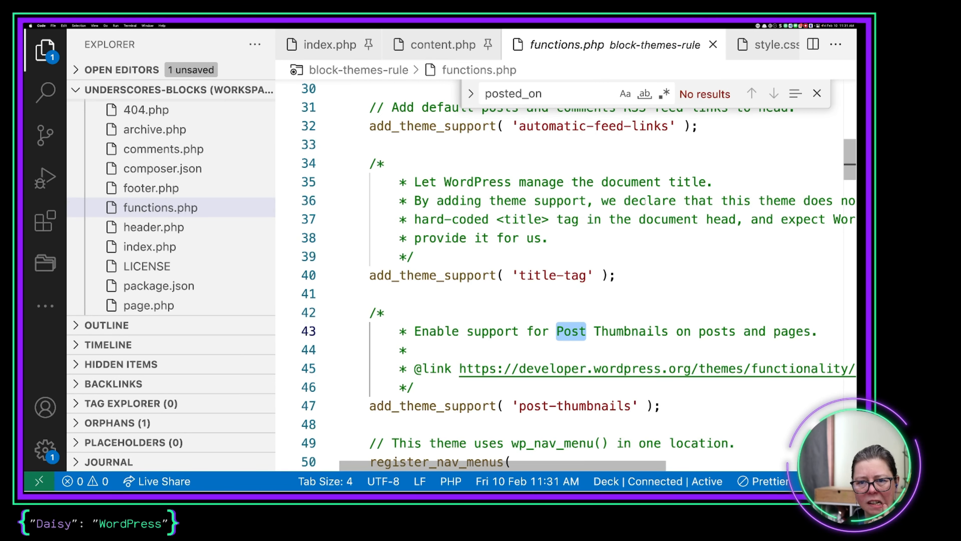
scroll(646, 203, up, 5)
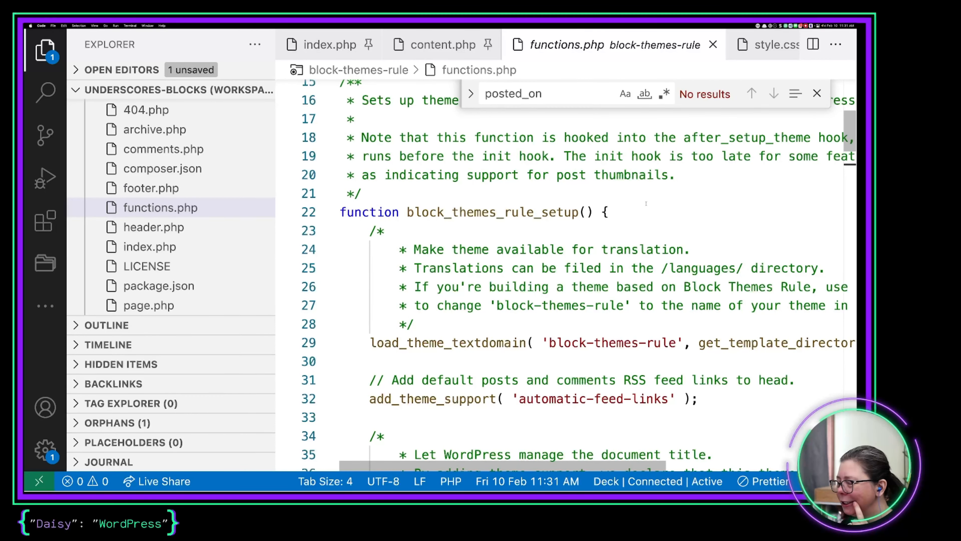
scroll(138, 136, up, 5)
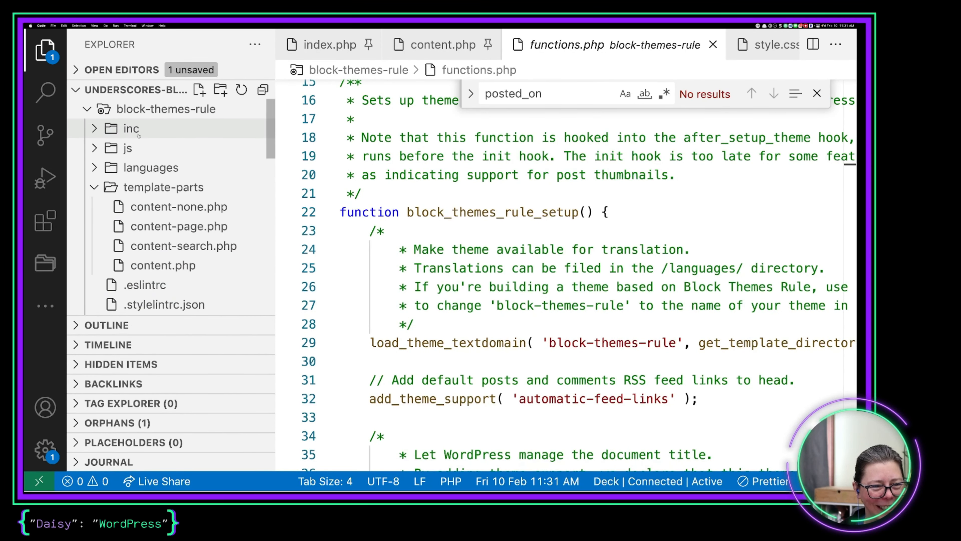
click(93, 127)
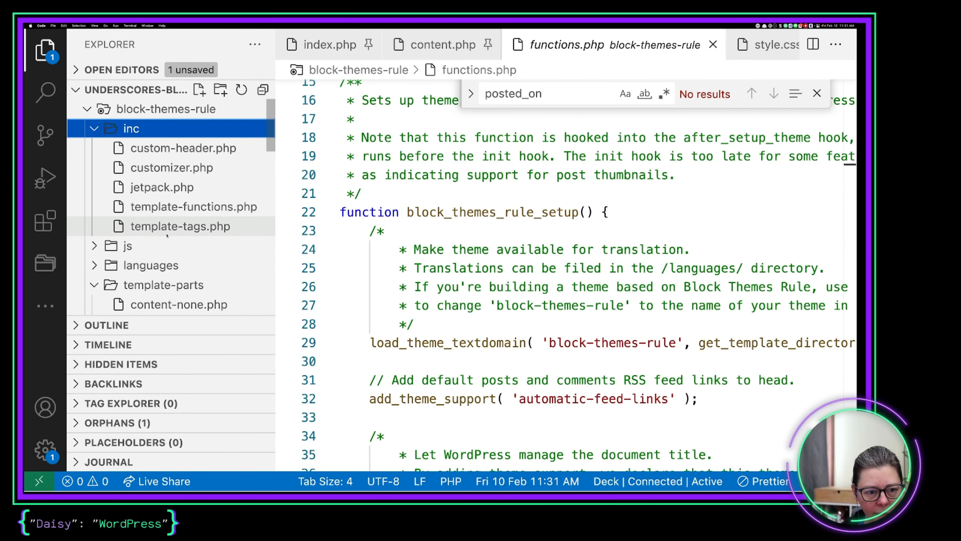
click(174, 227)
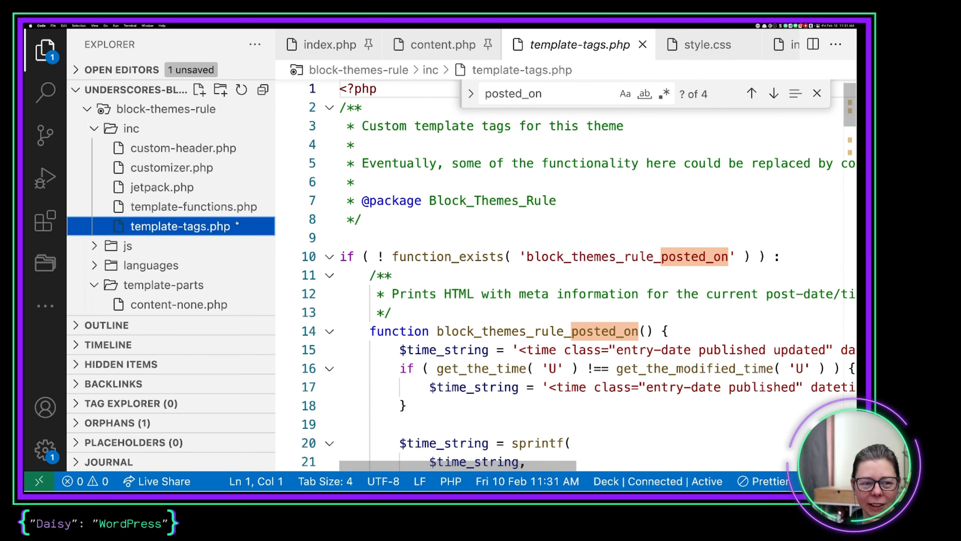
Examine the start of block_themes_rule_posted_on, including the full published and updated time markup and the modified-time condition.
scroll(440, 317, down, 4)
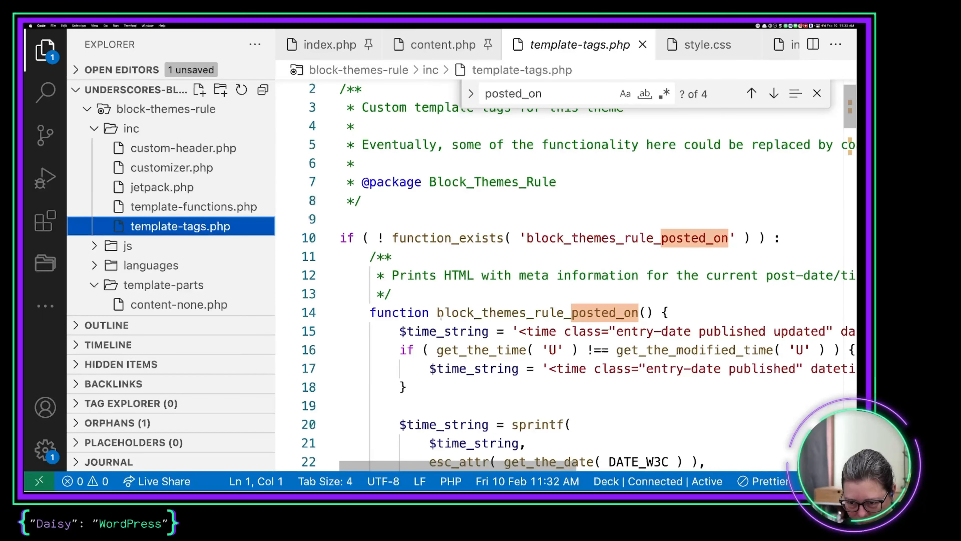
scroll(441, 317, down, 1)
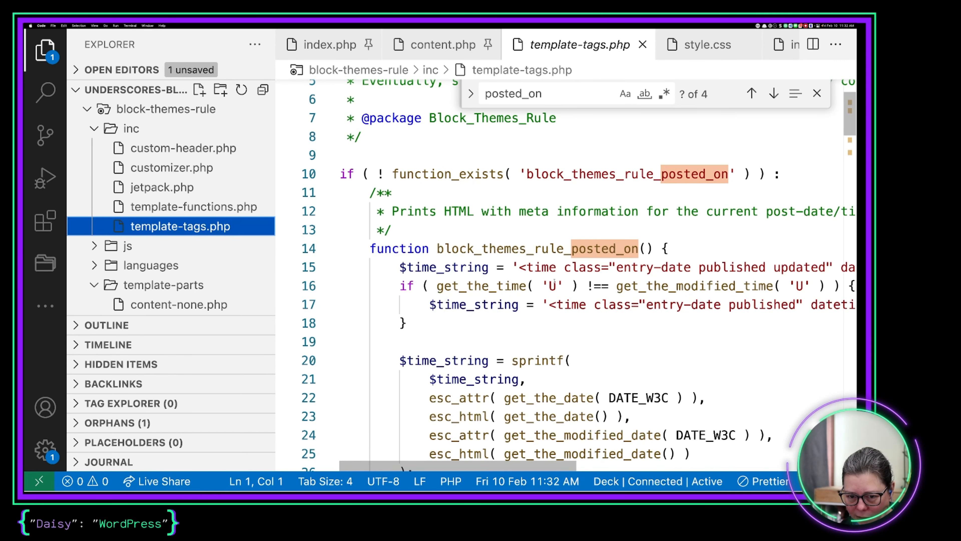
scroll(443, 328, down, 7)
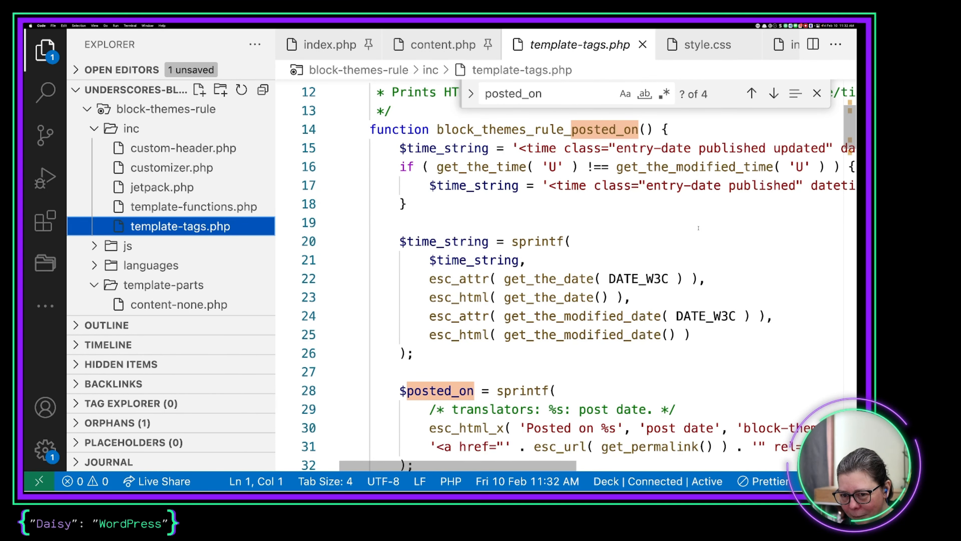
scroll(678, 218, right, 5)
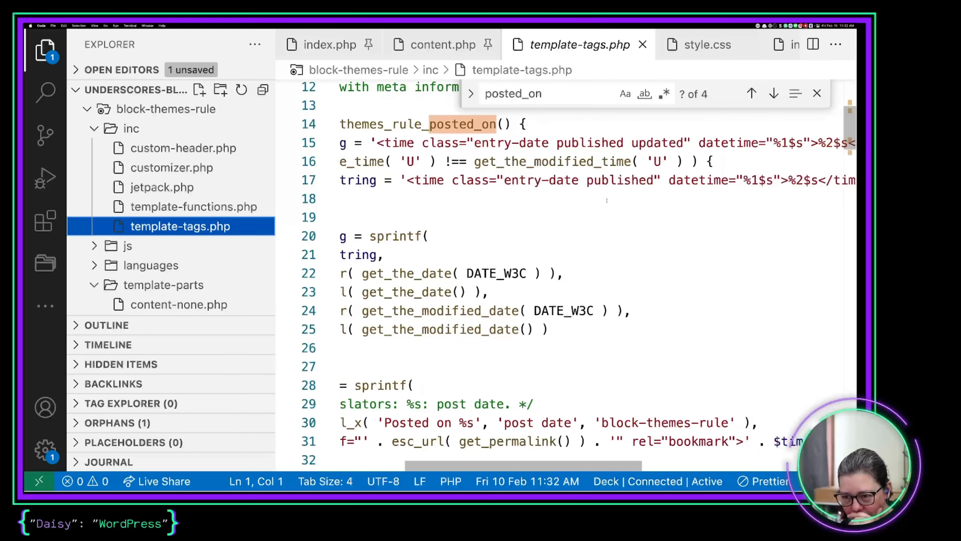
double_click(657, 161)
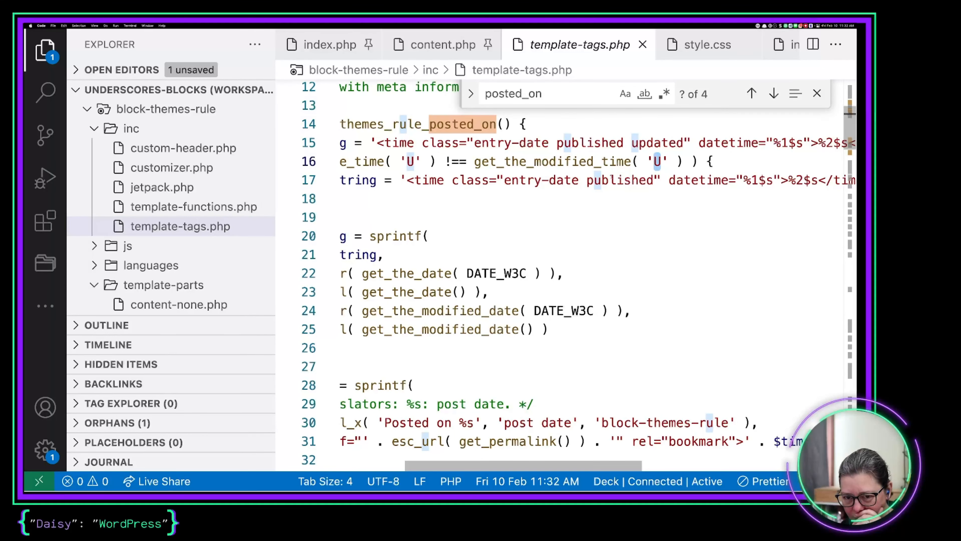
scroll(559, 190, right, 15)
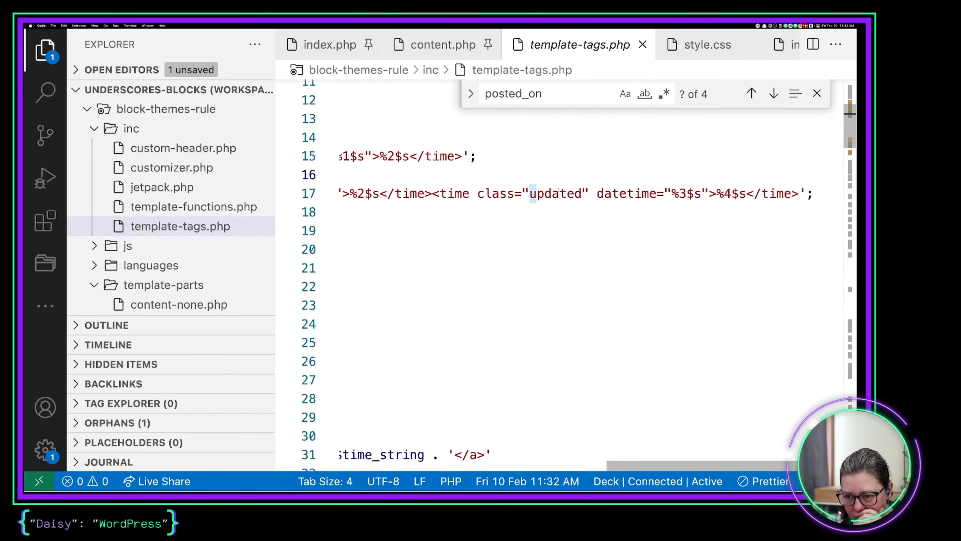
scroll(559, 189, up, 1)
scroll(558, 189, left, 10)
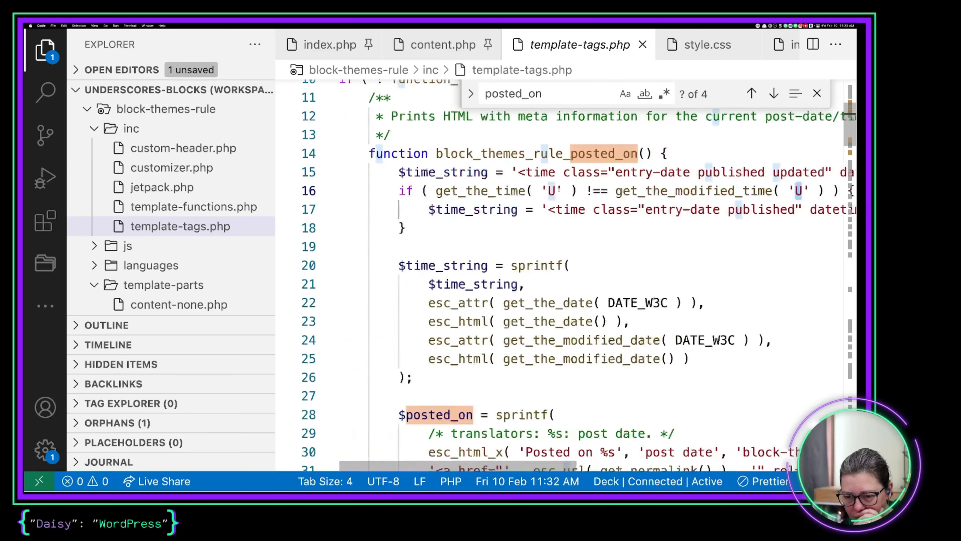
Read the rest of block_themes_rule_posted_on, covering the time-string sprintf, the "Posted on %s" permalink and the echoed posted-on span.
click(632, 198)
scroll(664, 232, up, 2)
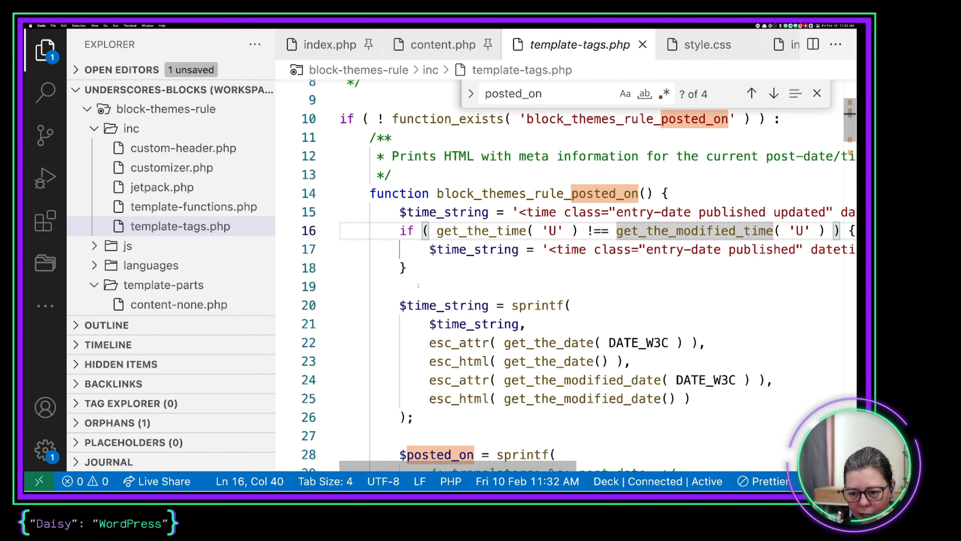
scroll(404, 313, down, 3)
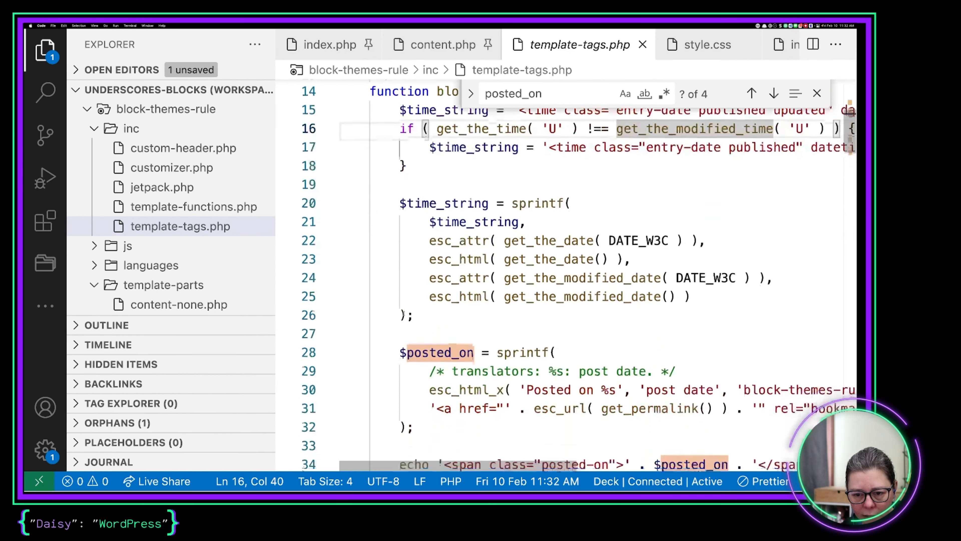
scroll(391, 329, down, 4)
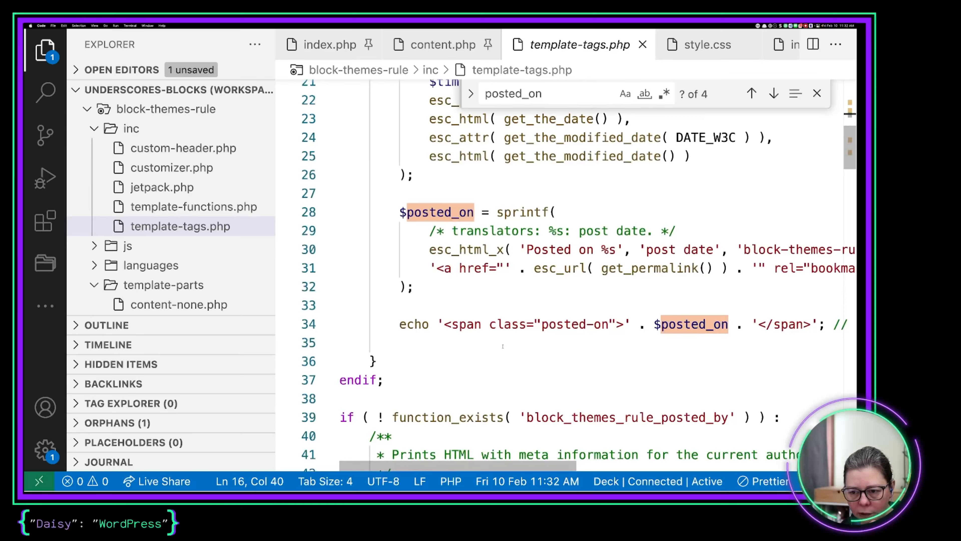
scroll(503, 346, up, 8)
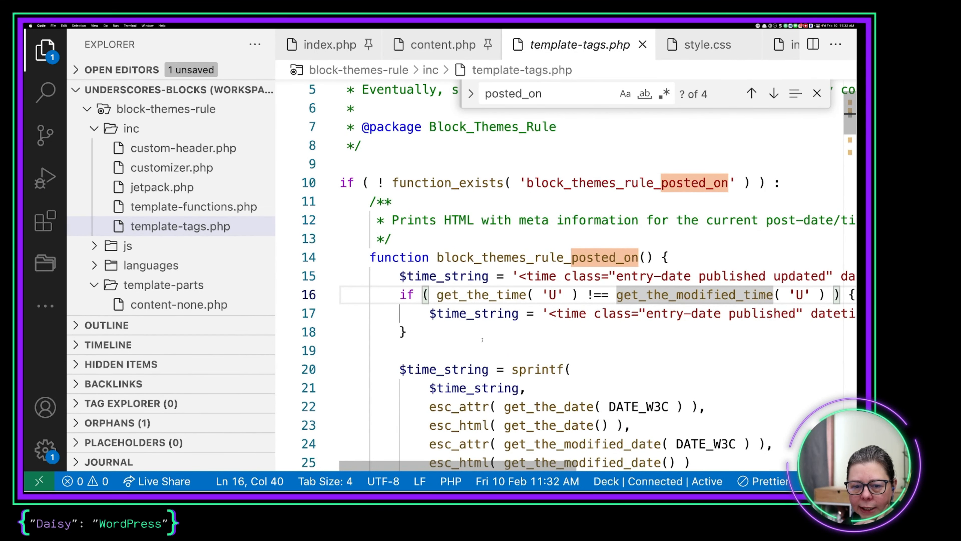
scroll(483, 340, down, 5)
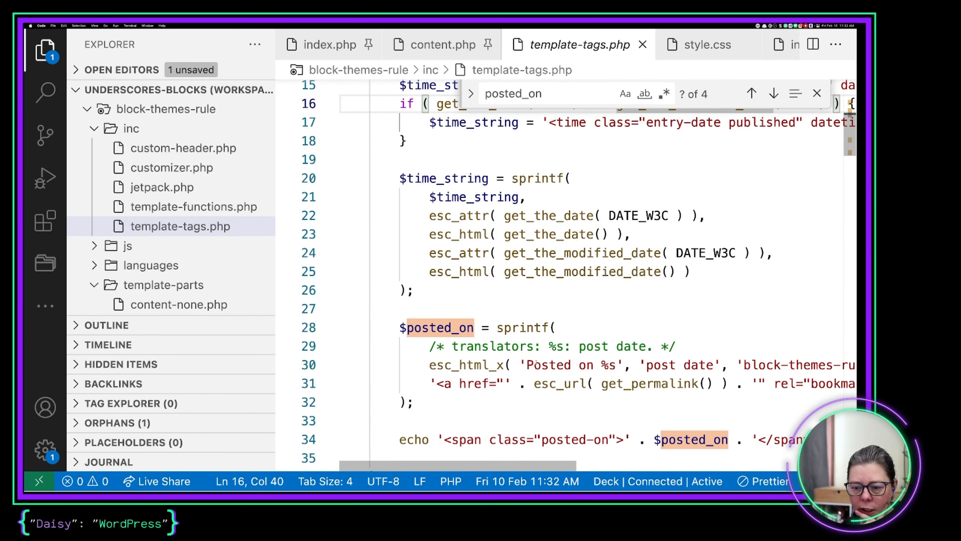
scroll(536, 363, up, 6)
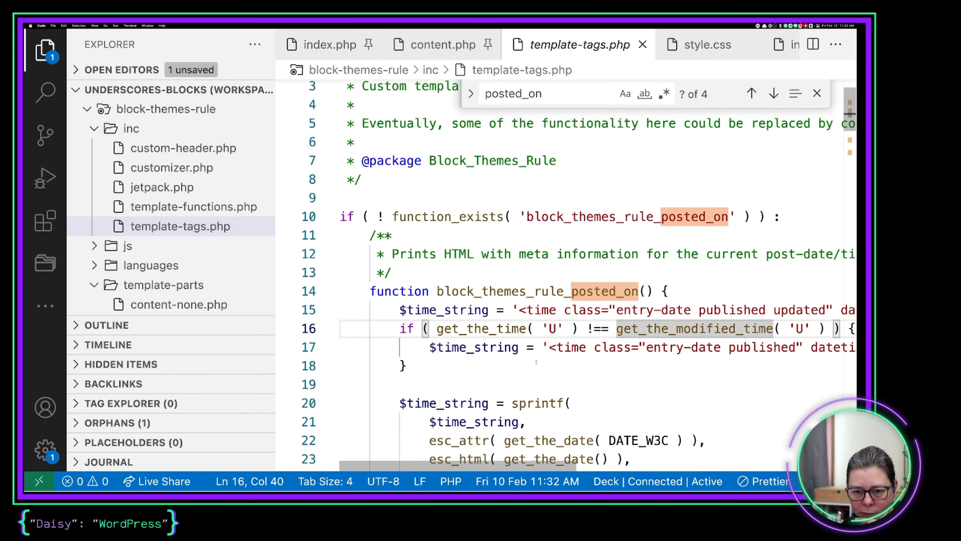
scroll(536, 362, down, 6)
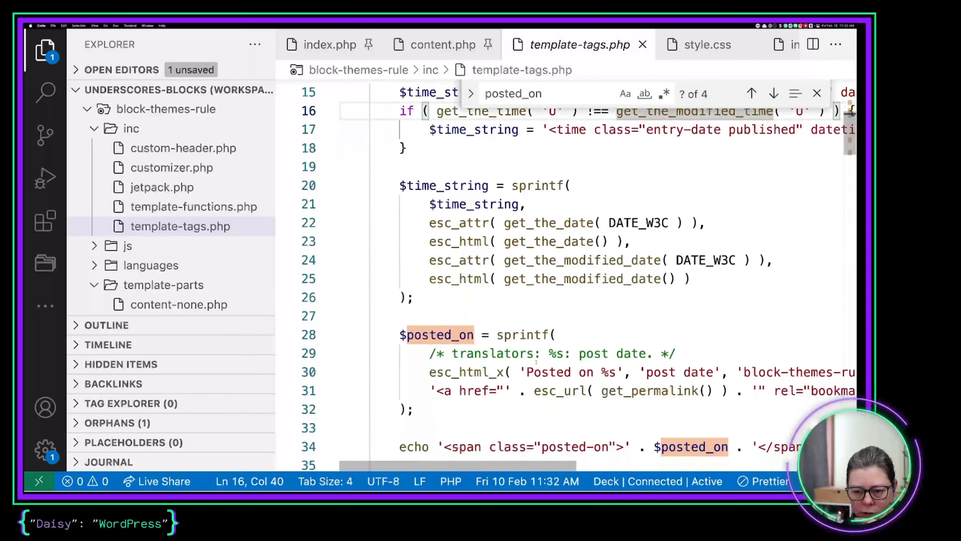
scroll(536, 362, up, 2)
scroll(536, 362, down, 8)
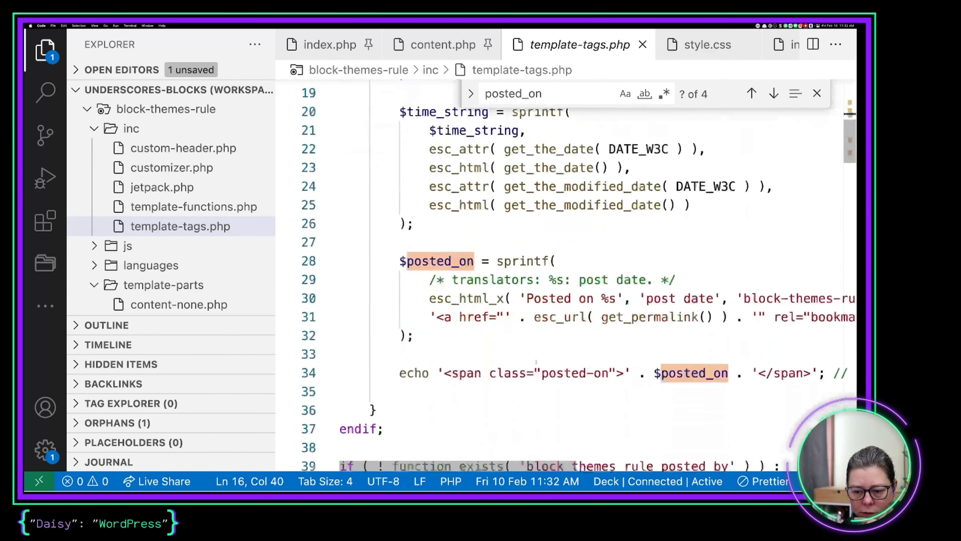
scroll(528, 349, up, 11)
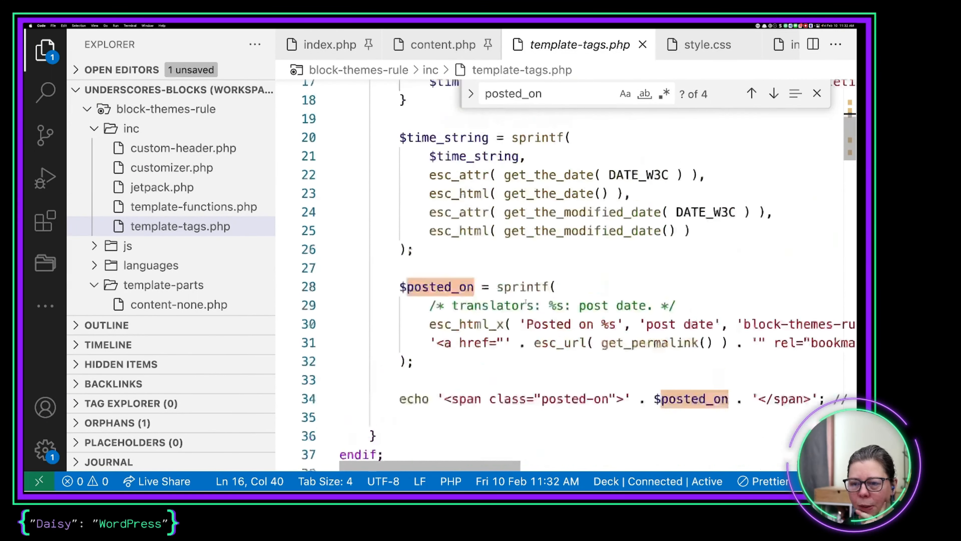
scroll(526, 303, down, 17)
scroll(526, 301, up, 5)
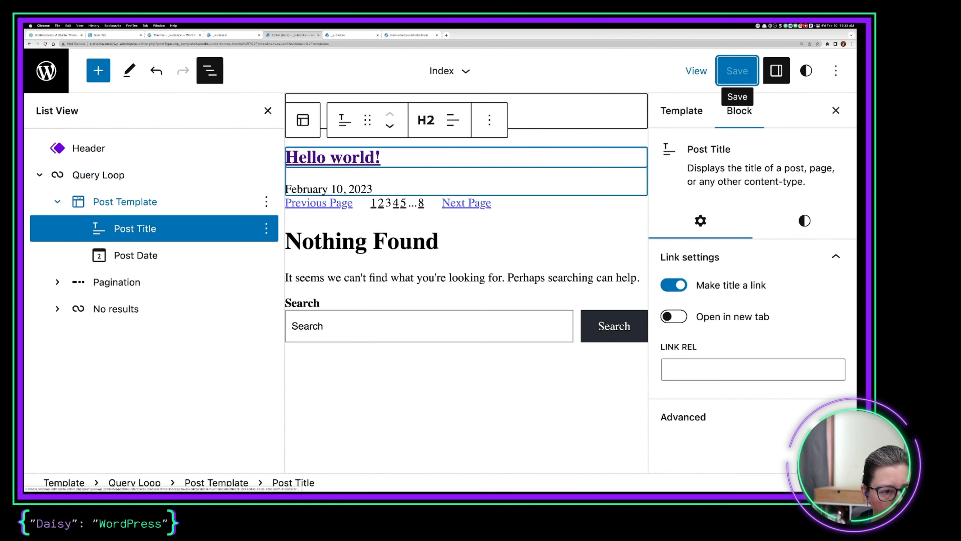
Select the Post Template block in the Index template, search the block inserter for "publi", and clear the search.
click(125, 202)
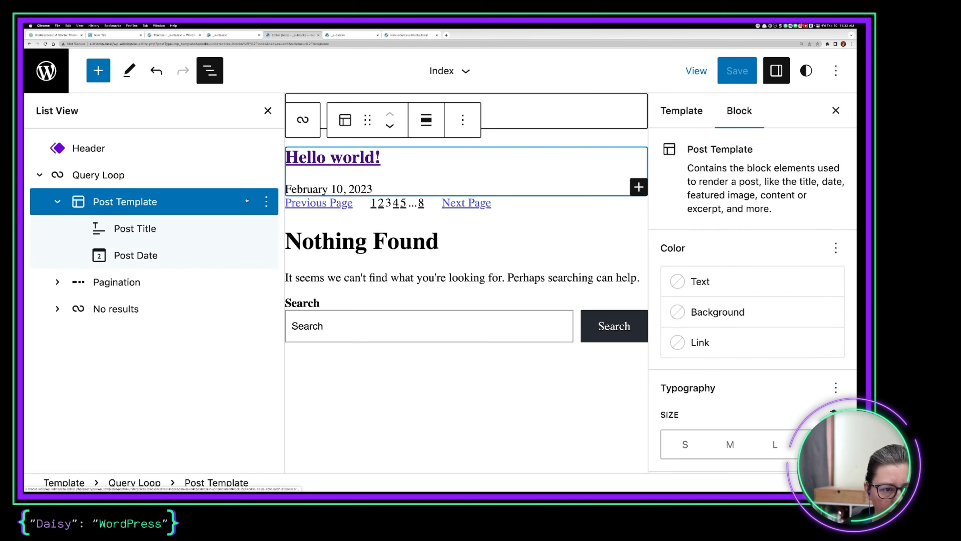
click(98, 72)
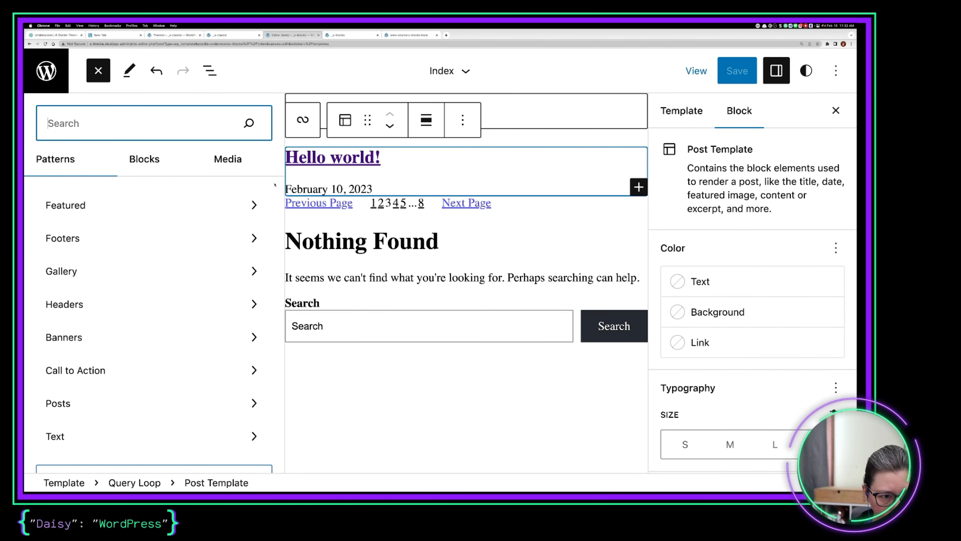
text(publi)
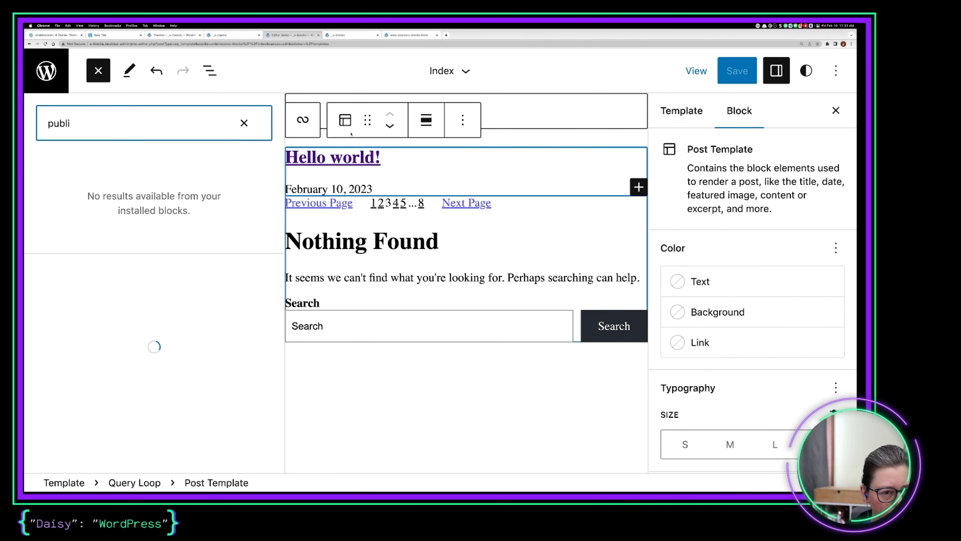
click(244, 124)
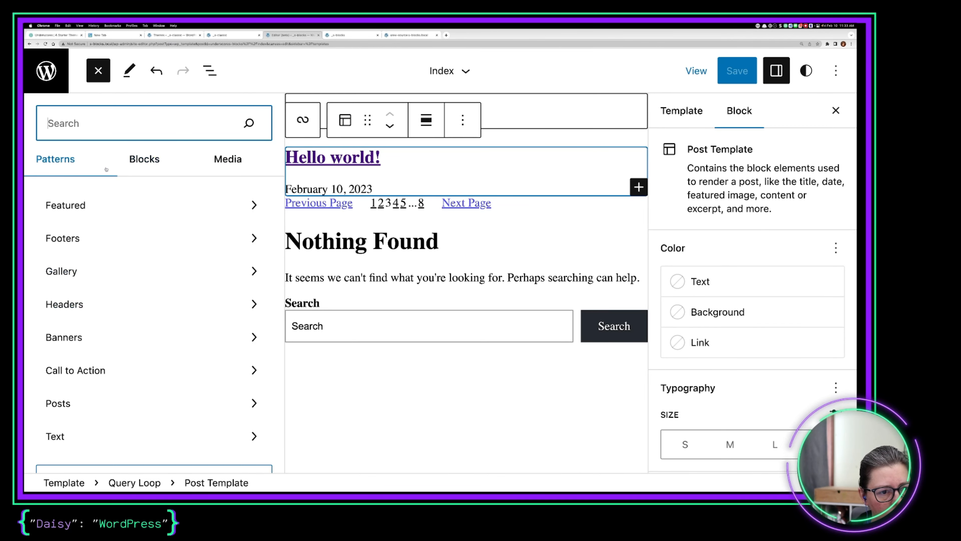
Browse the theme blocks and insert a Post Date block followed by a Post Author Name block in the Query Loop.
click(144, 158)
scroll(121, 288, down, 15)
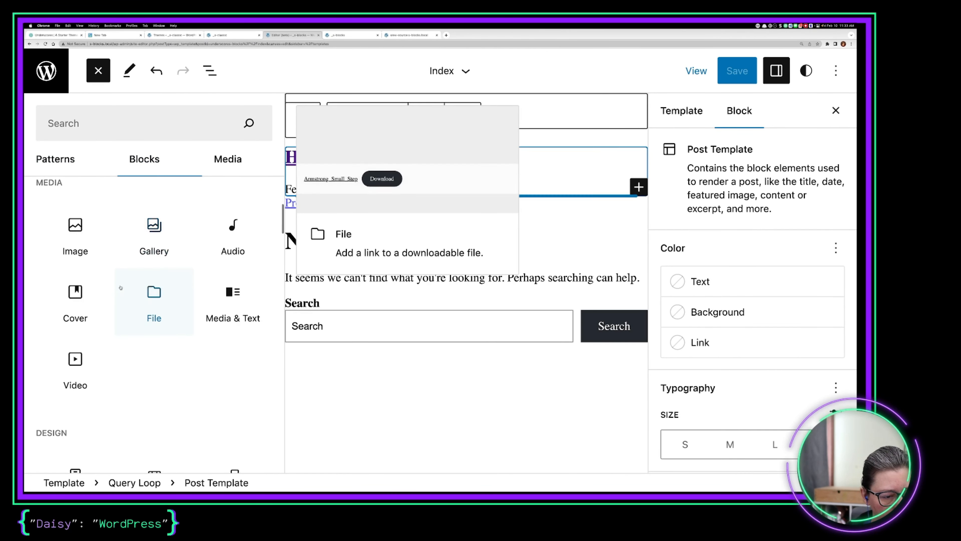
scroll(121, 288, down, 10)
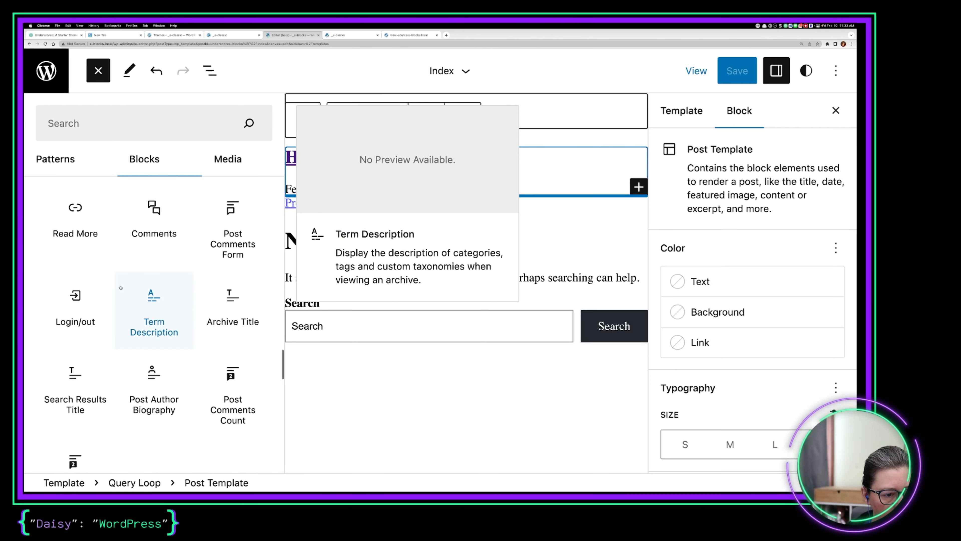
scroll(121, 288, up, 1)
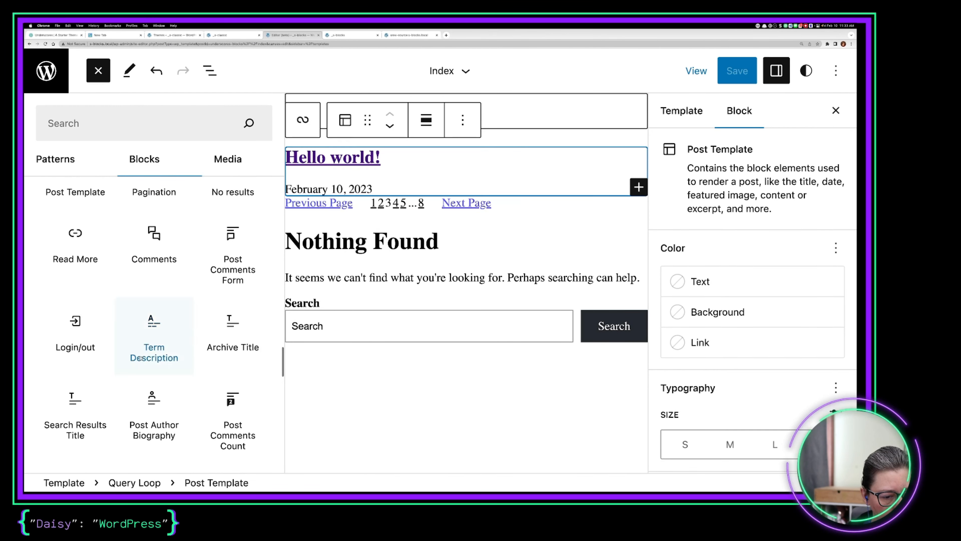
scroll(170, 341, up, 3)
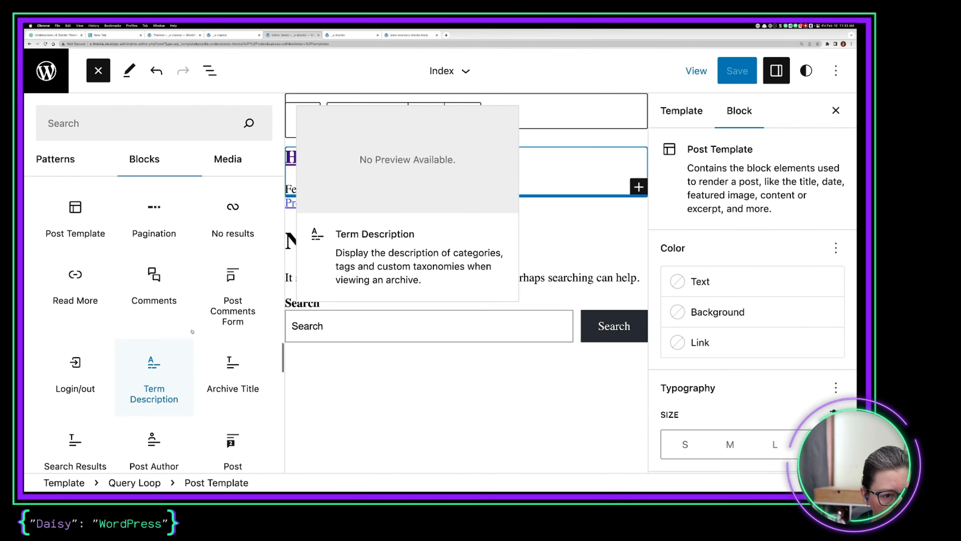
scroll(193, 332, up, 6)
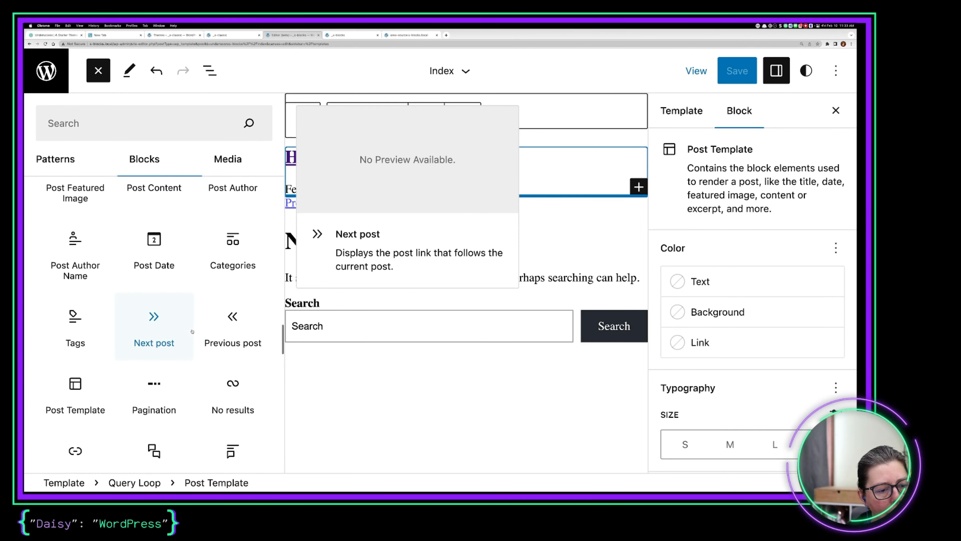
scroll(138, 263, up, 1)
click(154, 283)
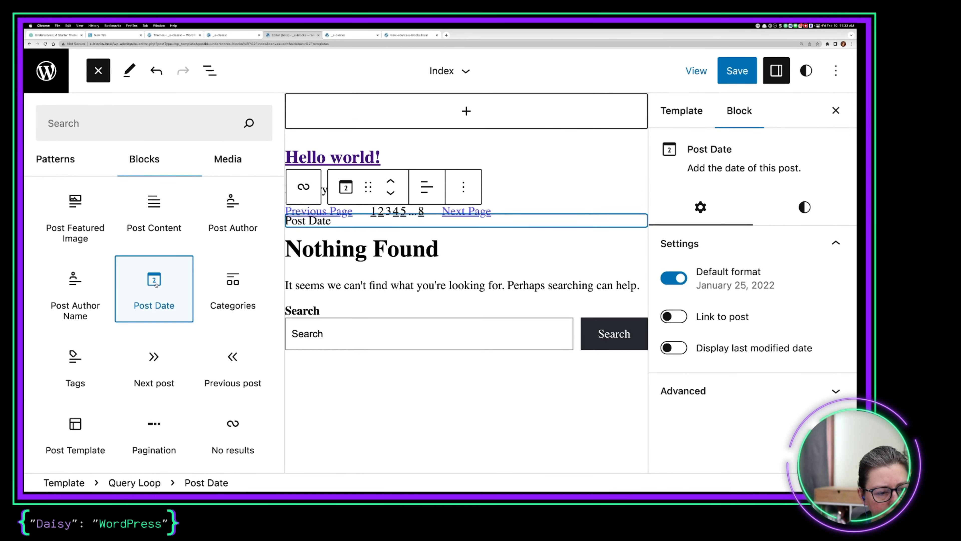
click(75, 288)
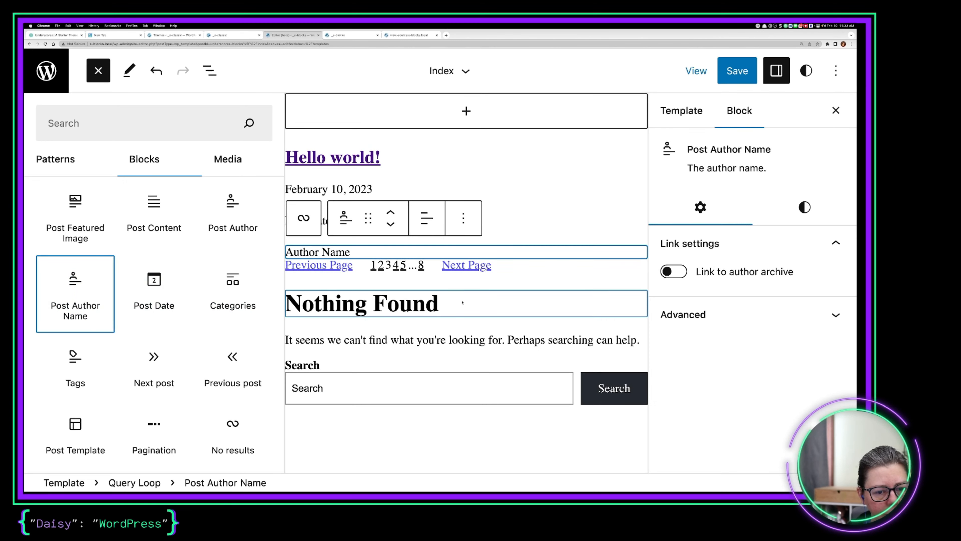
Look through the alternative date formats of the Post Date block in the Query Loop, keeping the default format.
click(611, 184)
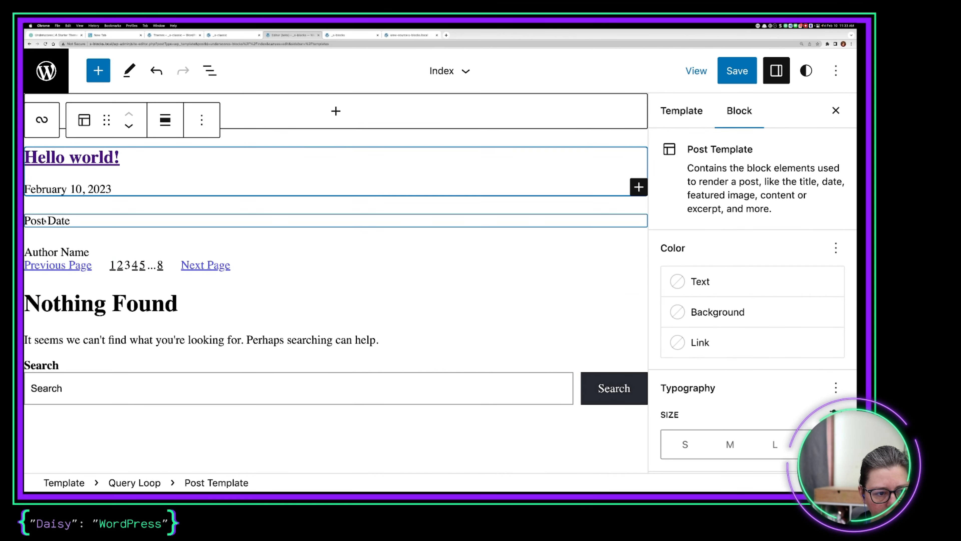
click(296, 220)
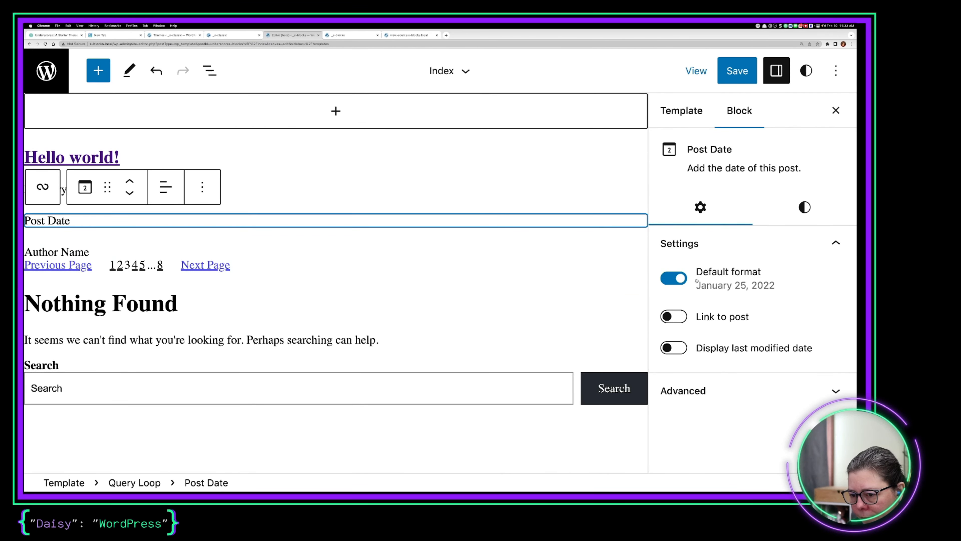
click(687, 278)
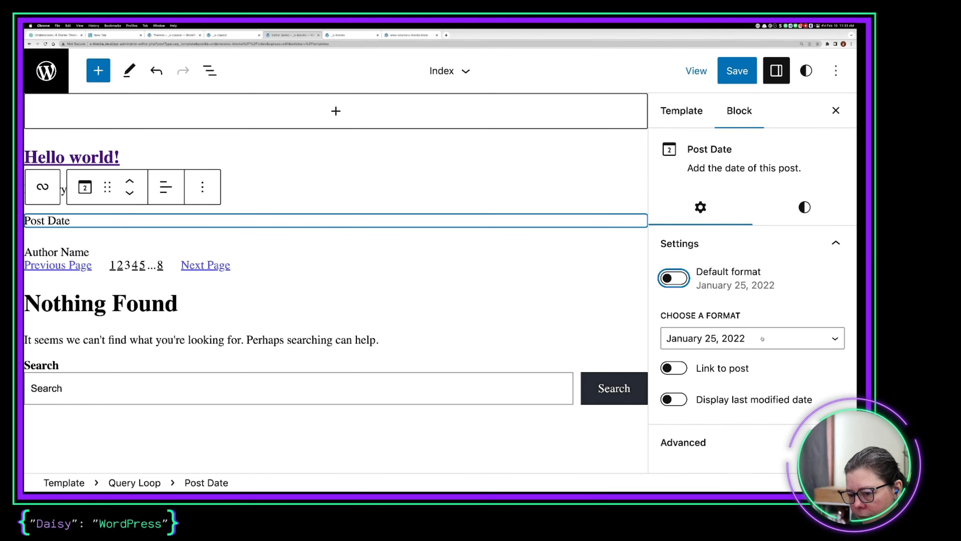
click(763, 338)
click(828, 339)
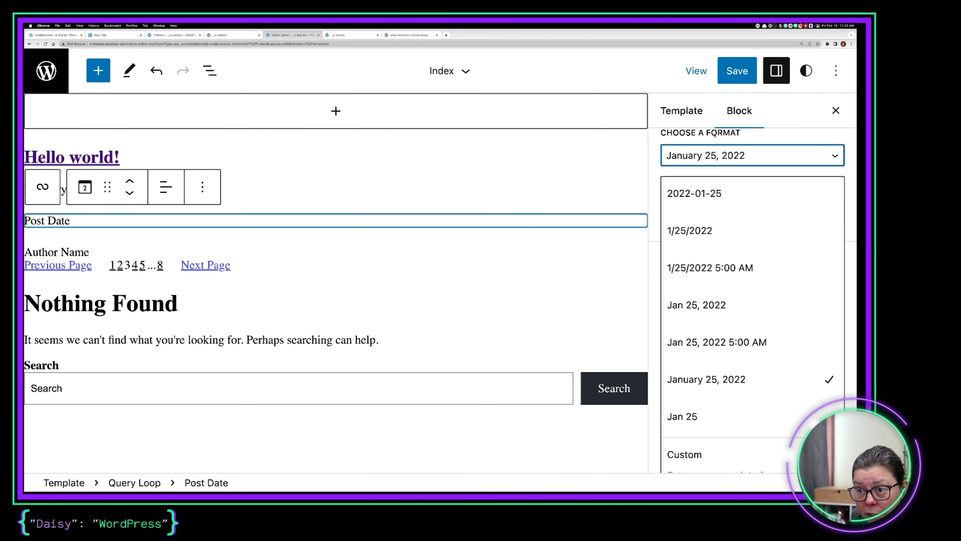
click(685, 155)
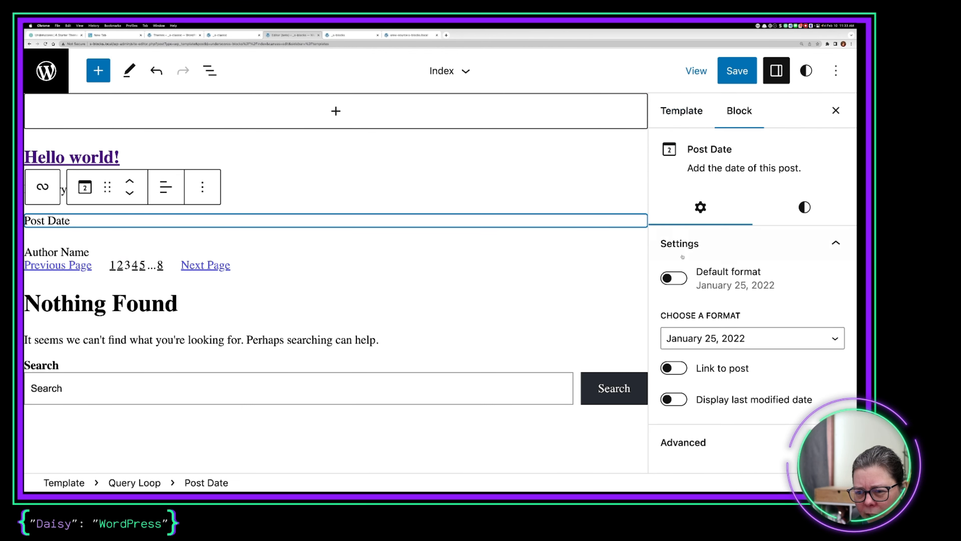
click(674, 278)
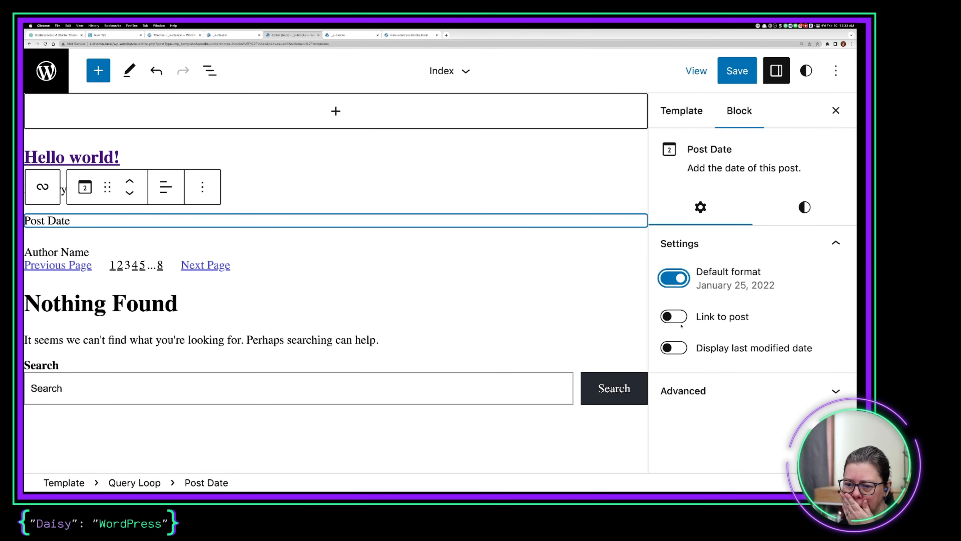
Switch to VS Code and reread the "Posted on %s" sprintf, its permalink line and the echoed span in template-tags.php.
key(super+Tab)
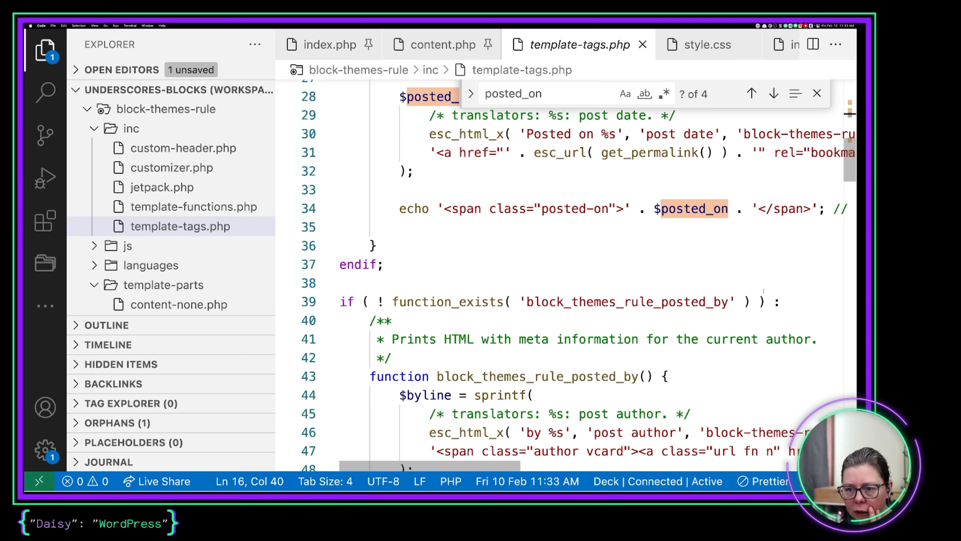
scroll(738, 265, up, 5)
scroll(739, 266, right, 3)
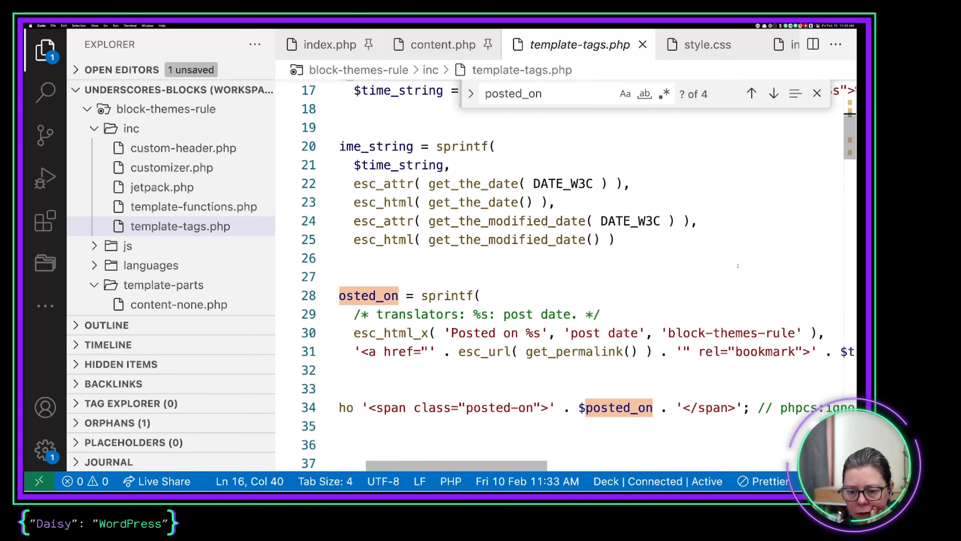
scroll(738, 266, left, 3)
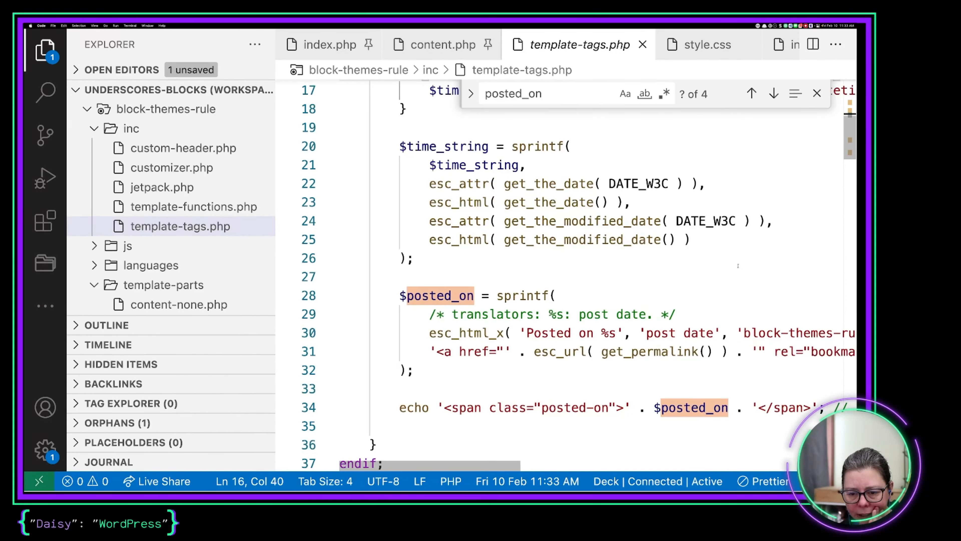
scroll(738, 266, right, 4)
scroll(738, 265, down, 2)
scroll(738, 265, right, 3)
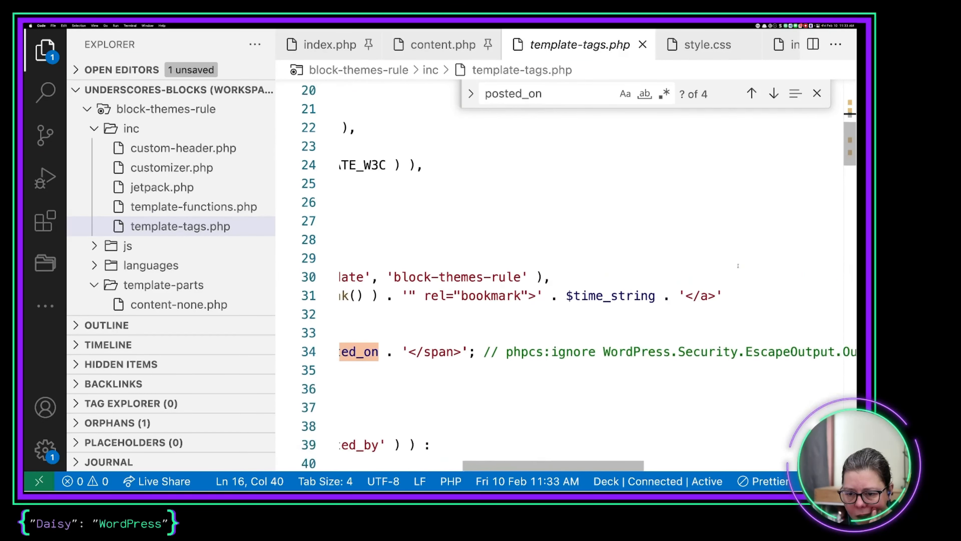
scroll(738, 266, left, 6)
scroll(738, 266, up, 1)
scroll(738, 266, right, 3)
scroll(738, 266, left, 3)
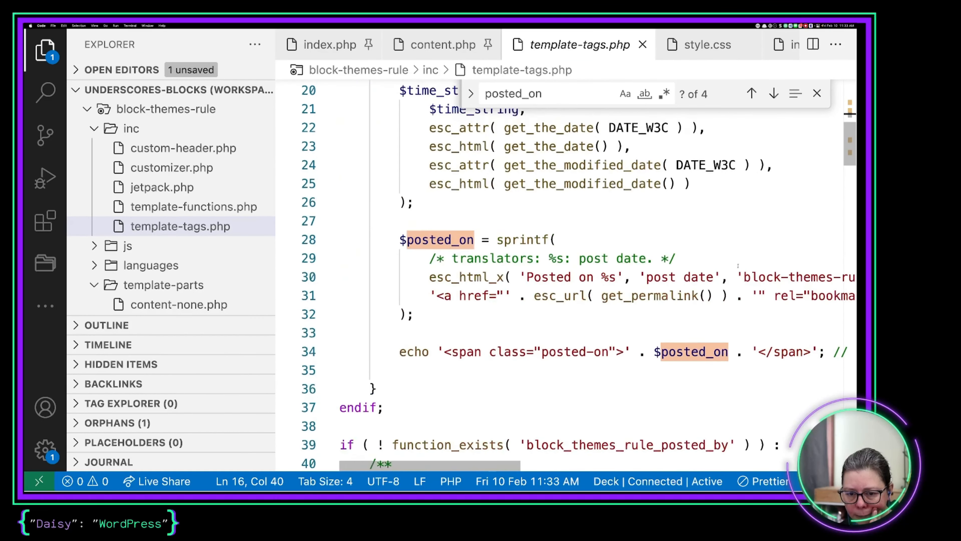
Examine the DATE_W3C, get_the_date and get_the_modified_date arguments of the time-string sprintf in block_themes_rule_posted_on.
scroll(738, 266, up, 4)
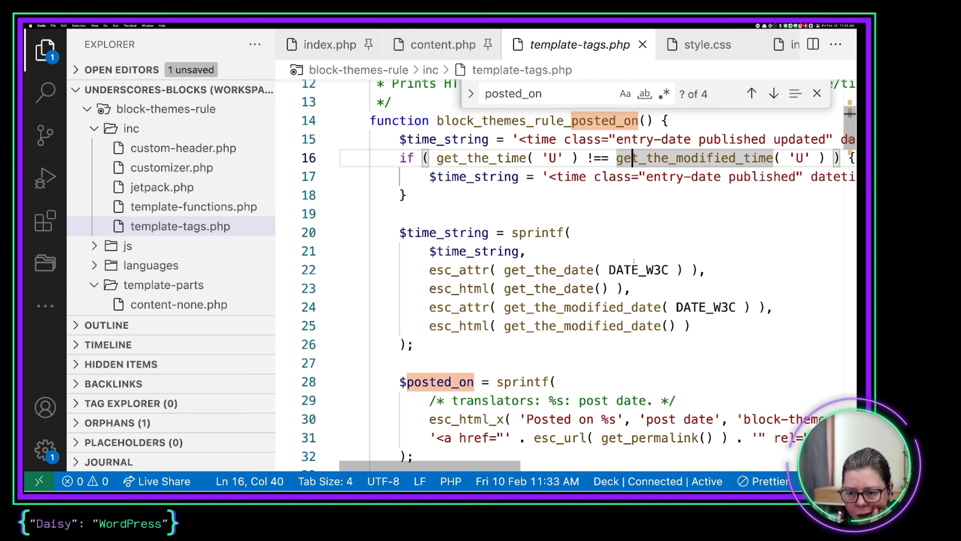
click(634, 265)
drag(669, 269, 610, 270)
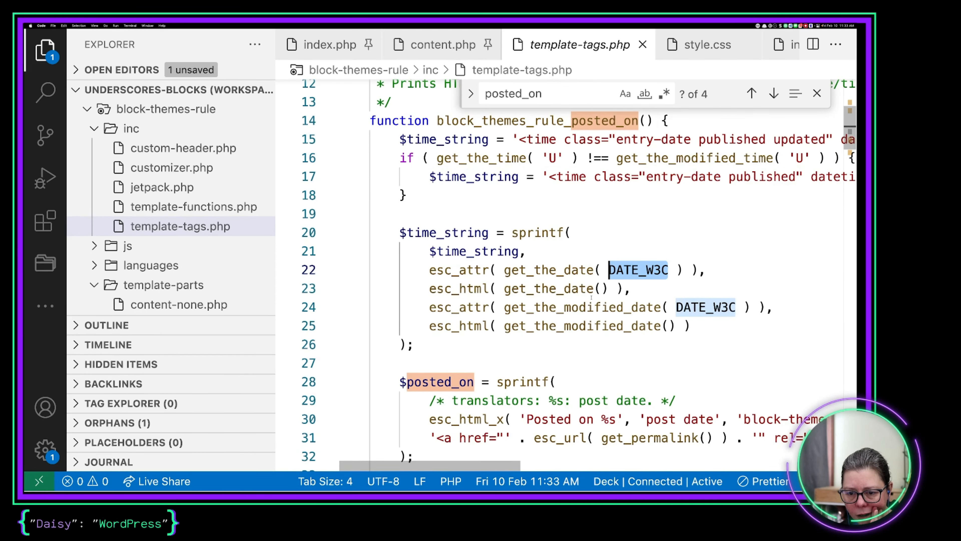
click(565, 288)
click(565, 307)
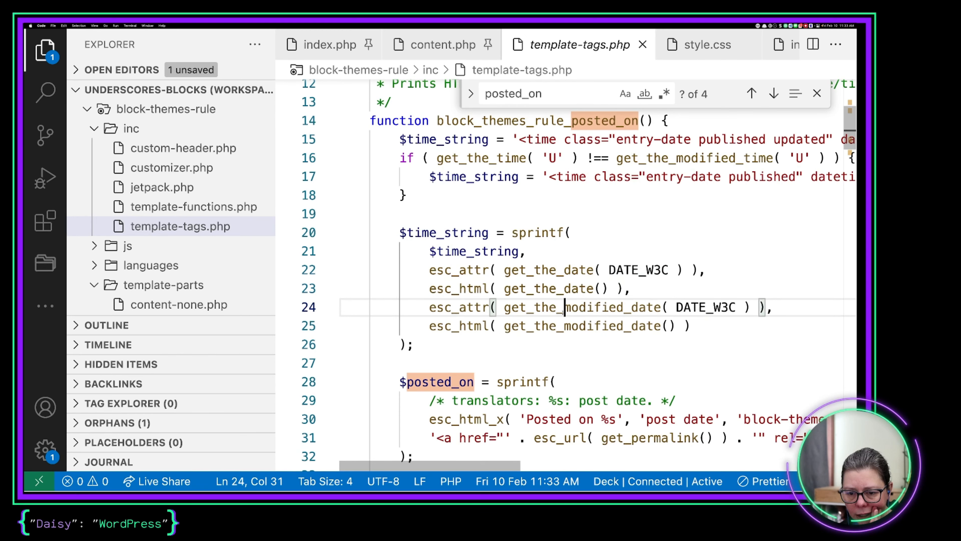
click(565, 327)
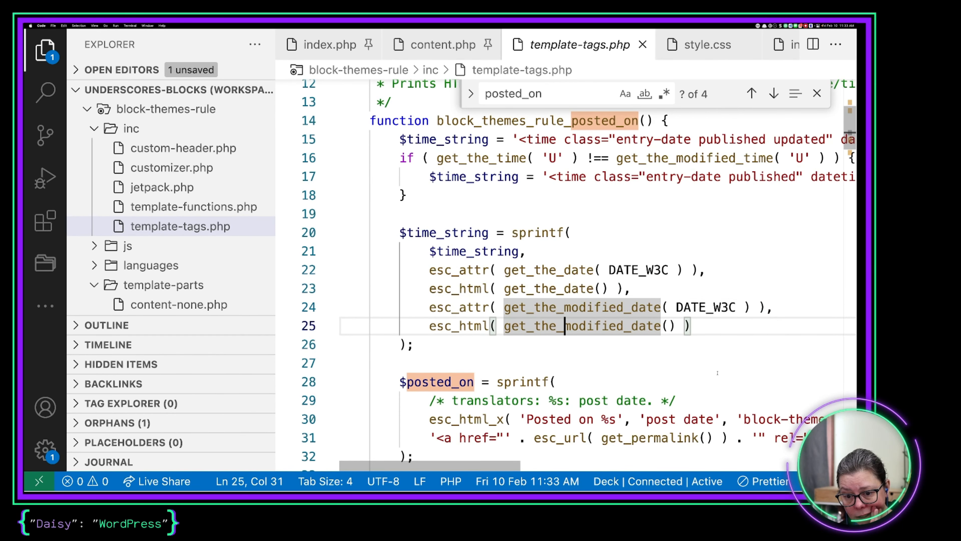
key(Down)
key(Down)
key(Down)
scroll(717, 373, down, 4)
scroll(717, 373, up, 5)
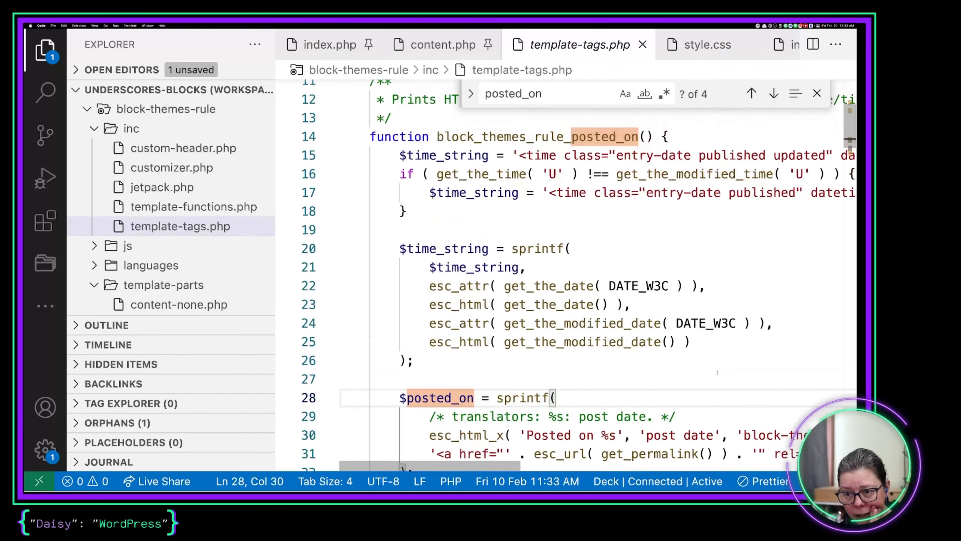
scroll(717, 373, up, 1)
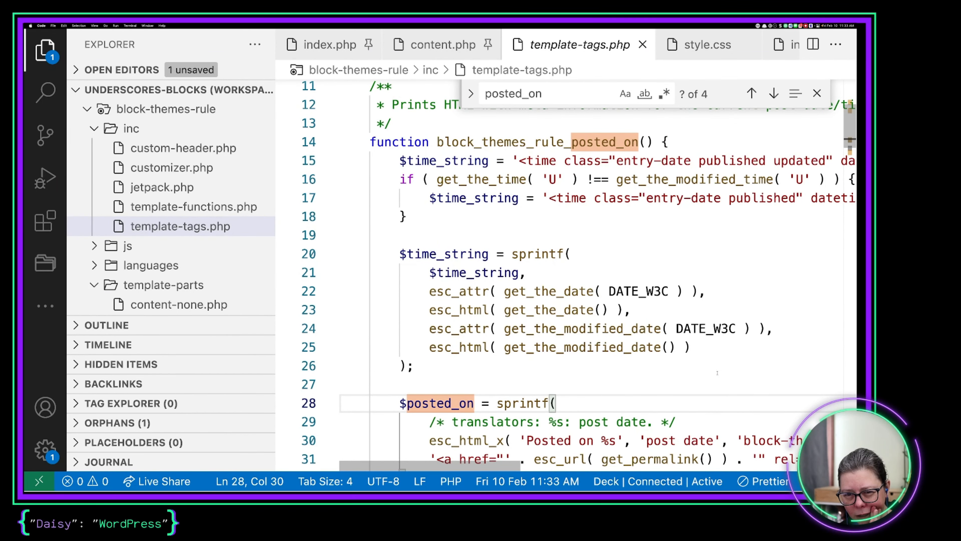
Compare the published and updated time markup on lines 15 to 17 with where $time_string sits inside the bookmark link.
scroll(717, 373, up, 3)
scroll(717, 373, right, 5)
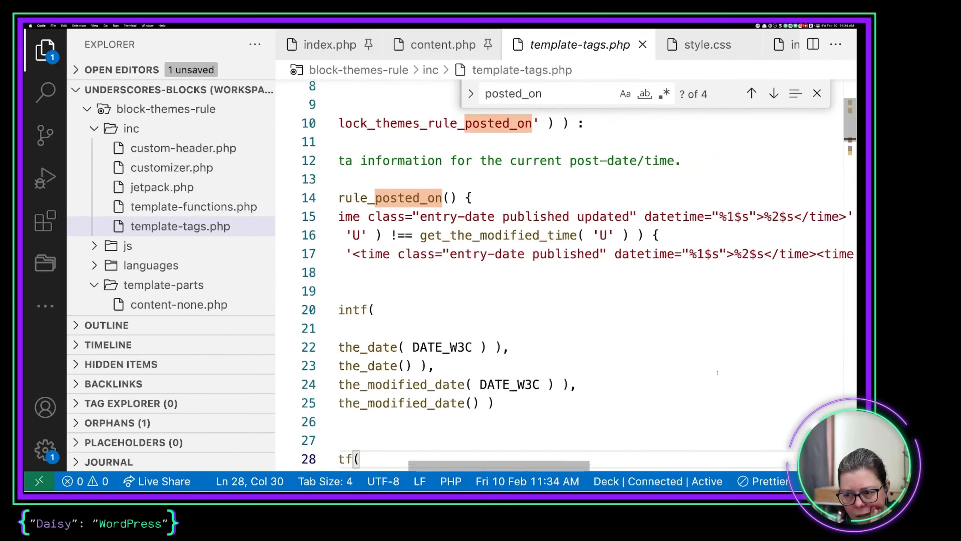
scroll(717, 373, left, 5)
scroll(717, 373, down, 4)
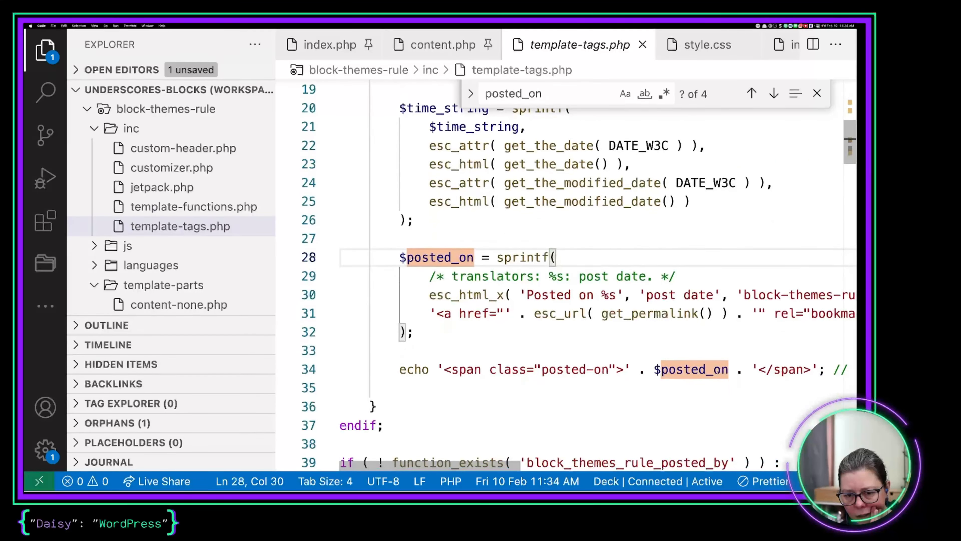
scroll(594, 319, right, 7)
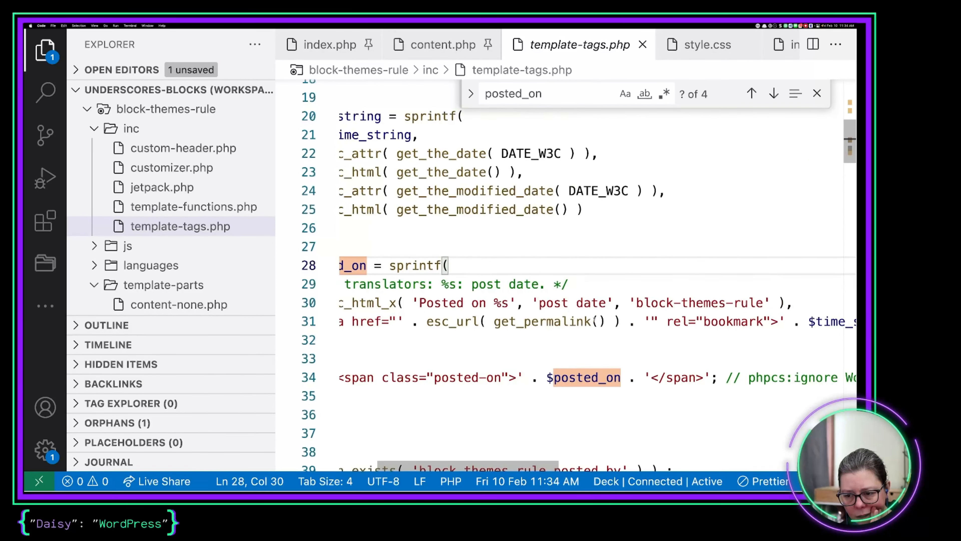
scroll(594, 319, left, 7)
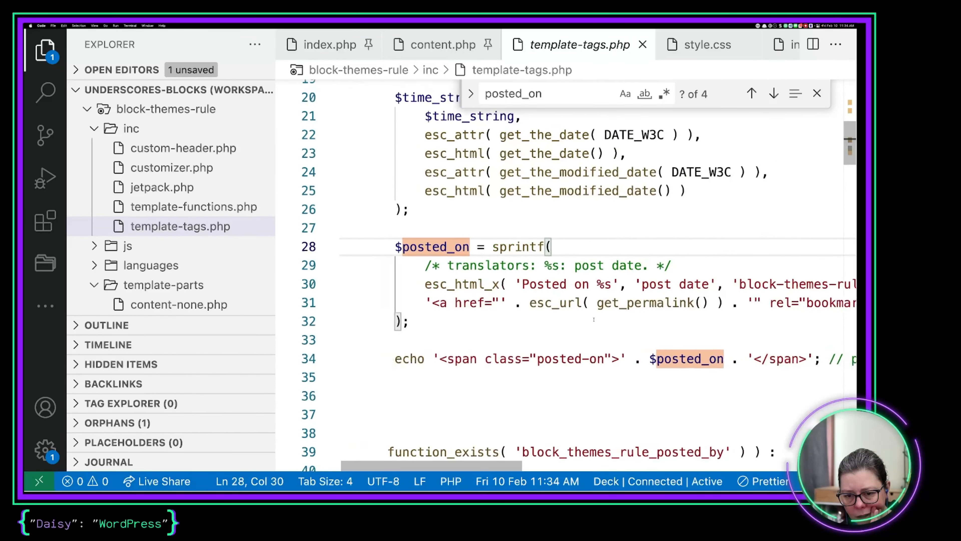
scroll(594, 319, up, 2)
scroll(593, 320, down, 1)
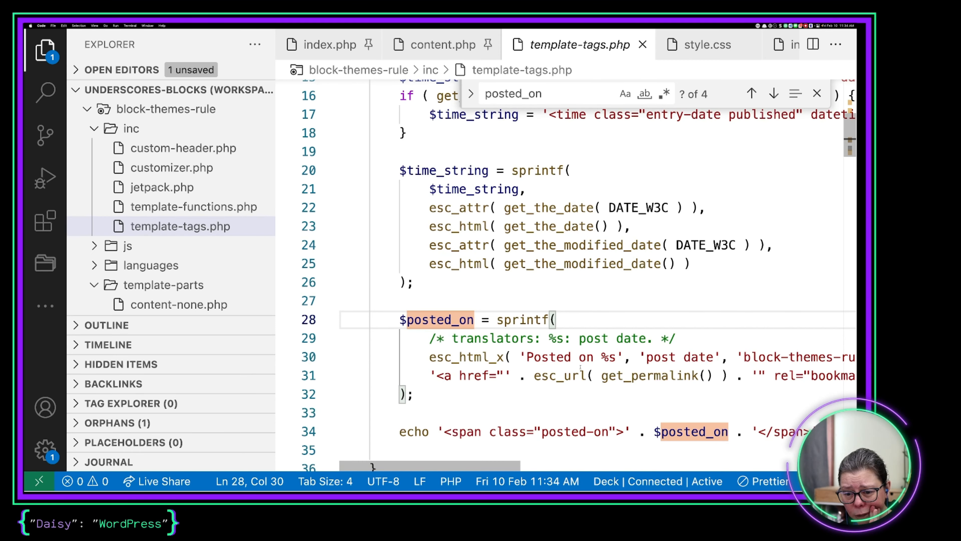
scroll(580, 367, right, 10)
scroll(581, 367, down, 1)
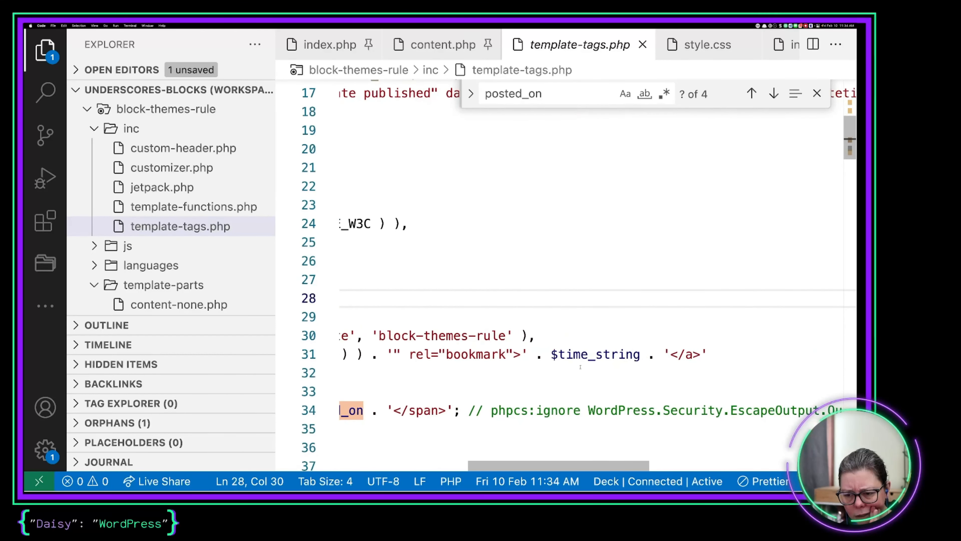
scroll(580, 367, left, 10)
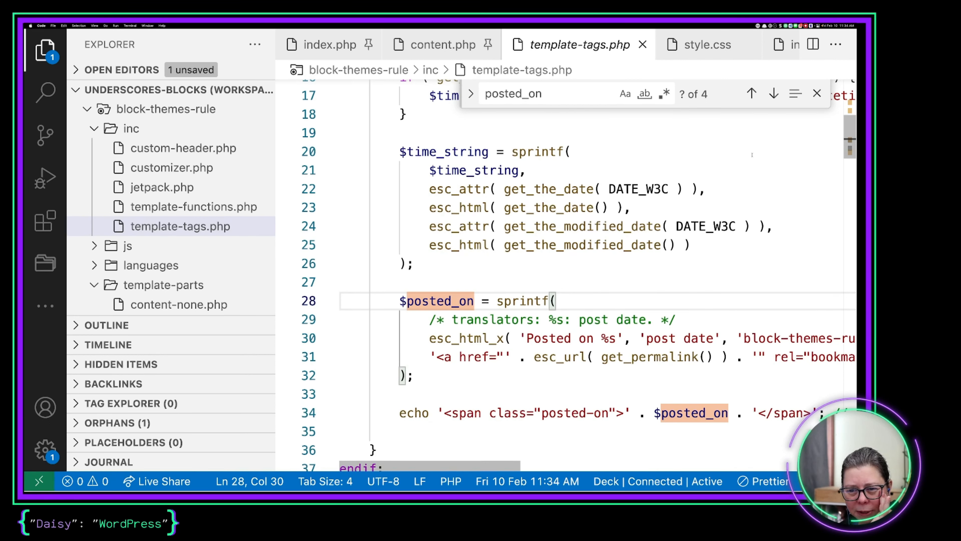
Highlight the published-date arguments and the modified-date arguments of the time-string sprintf on lines 22 to 25.
click(652, 223)
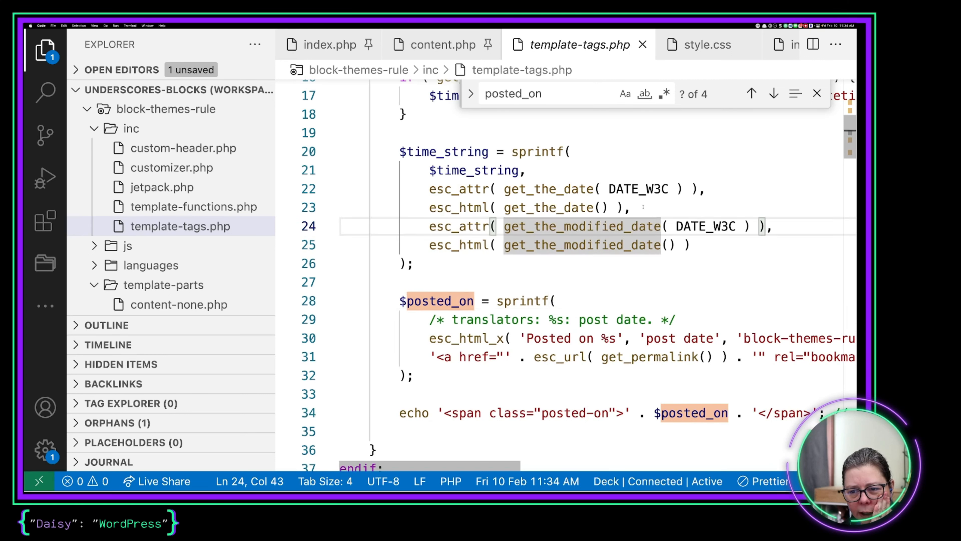
click(632, 207)
drag(632, 208, 423, 184)
drag(692, 245, 431, 213)
Switch to the site editor in Chrome and try the Post Date block's "Display last modified date" option.
key(super+Tab)
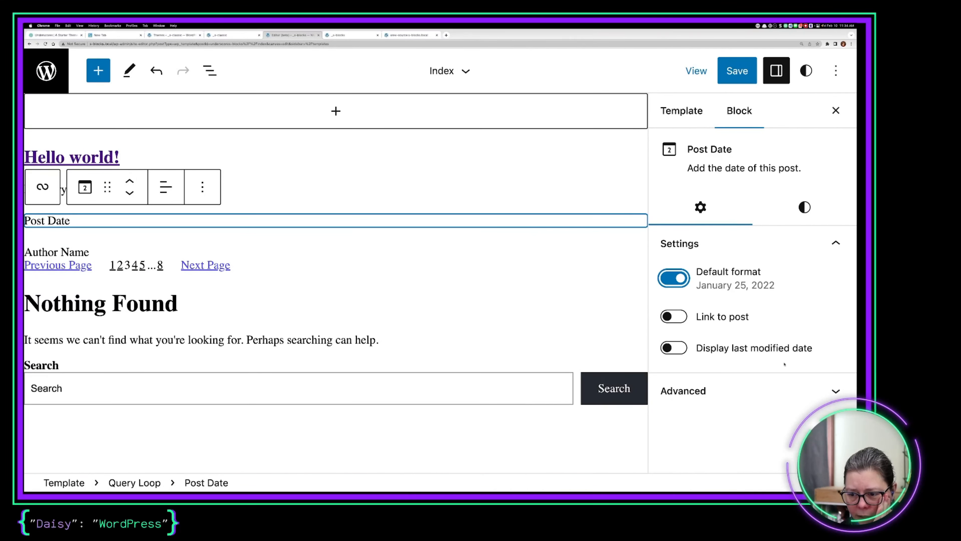
click(702, 351)
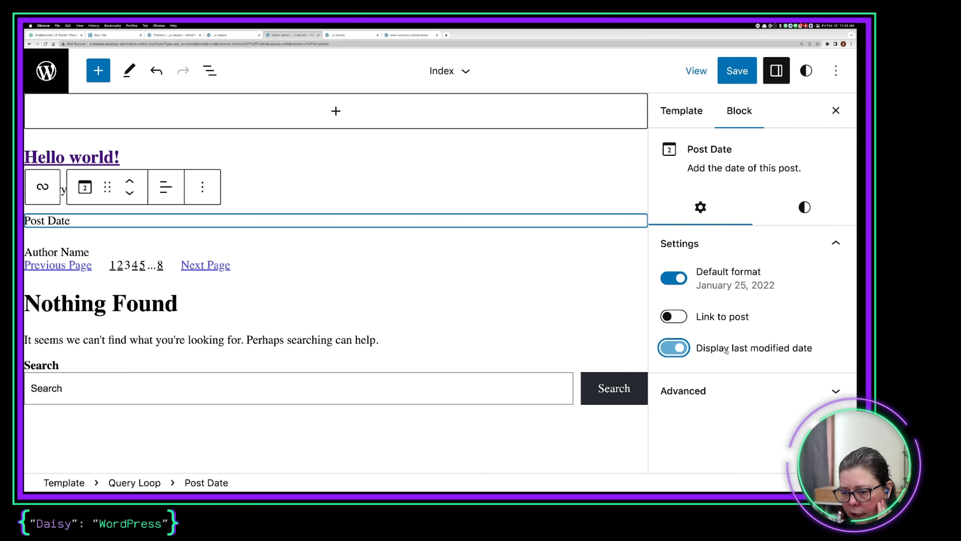
click(688, 350)
click(707, 351)
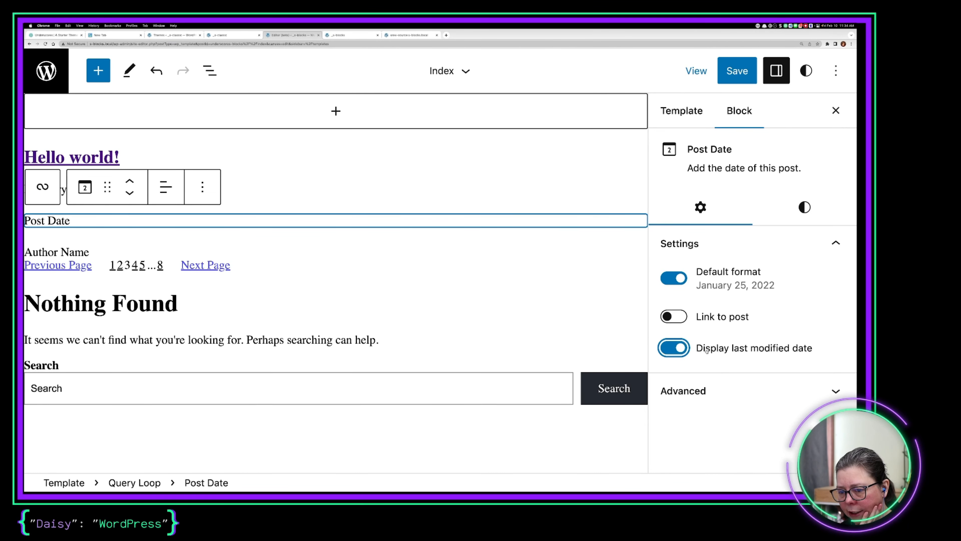
click(683, 348)
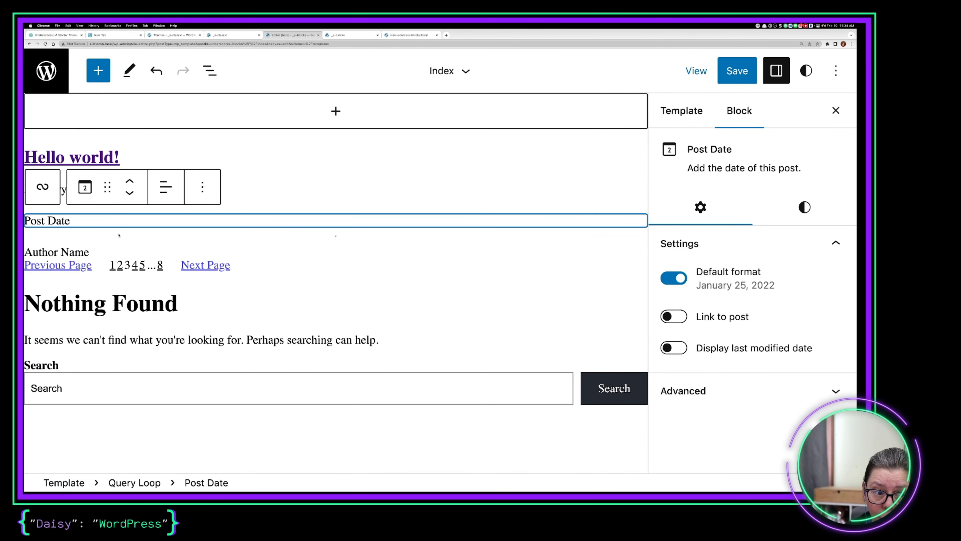
Search the block inserter for "post date" and insert a second Post Date block directly after the first in the Query Loop.
click(282, 251)
click(309, 226)
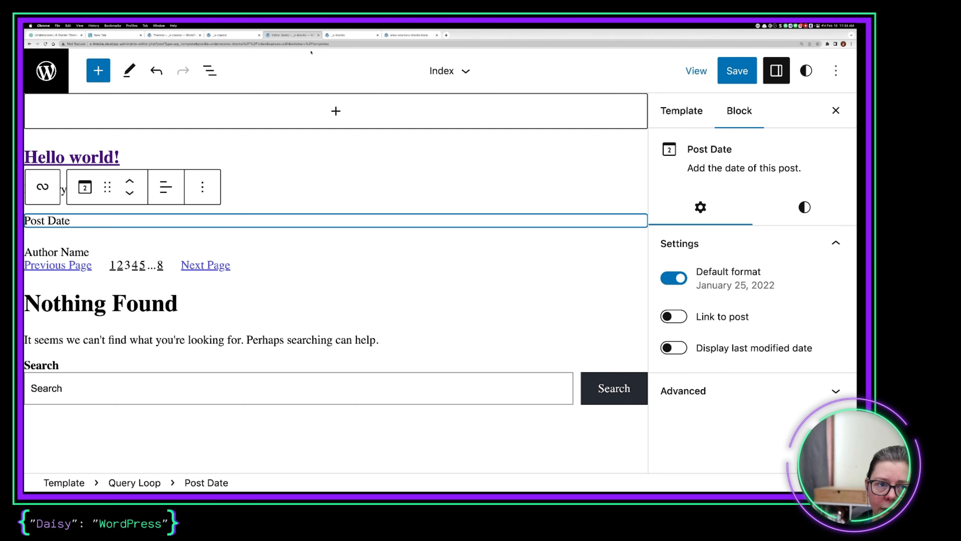
click(210, 70)
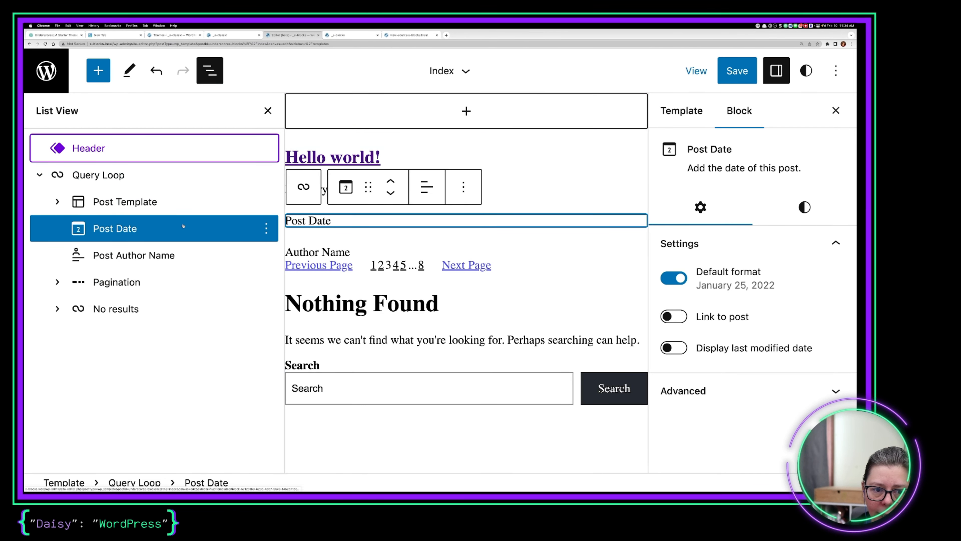
click(98, 71)
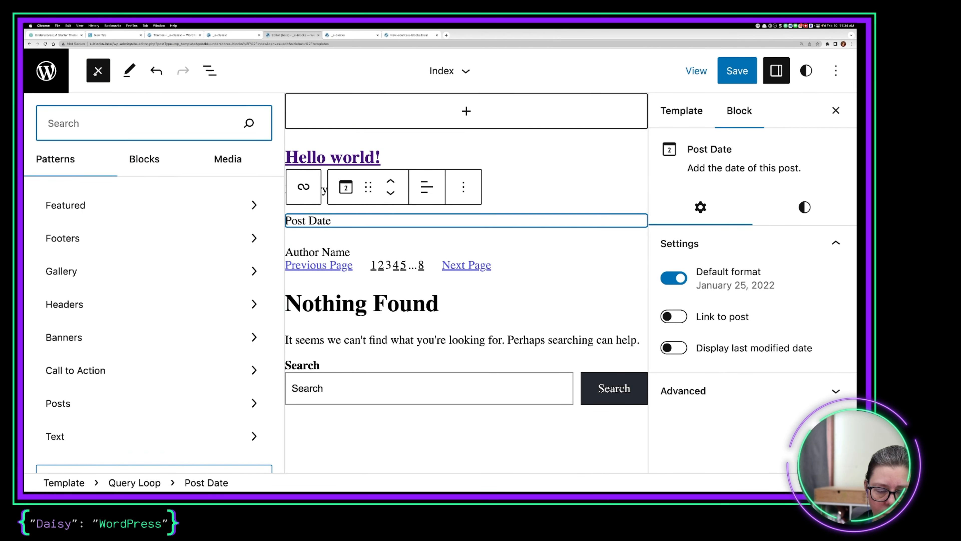
text(post day)
key(BackSpace)
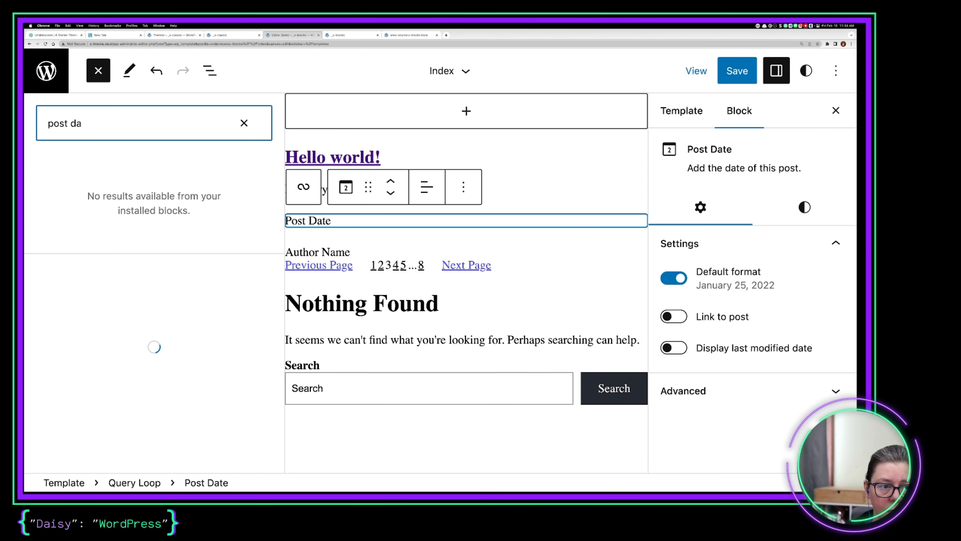
text(te)
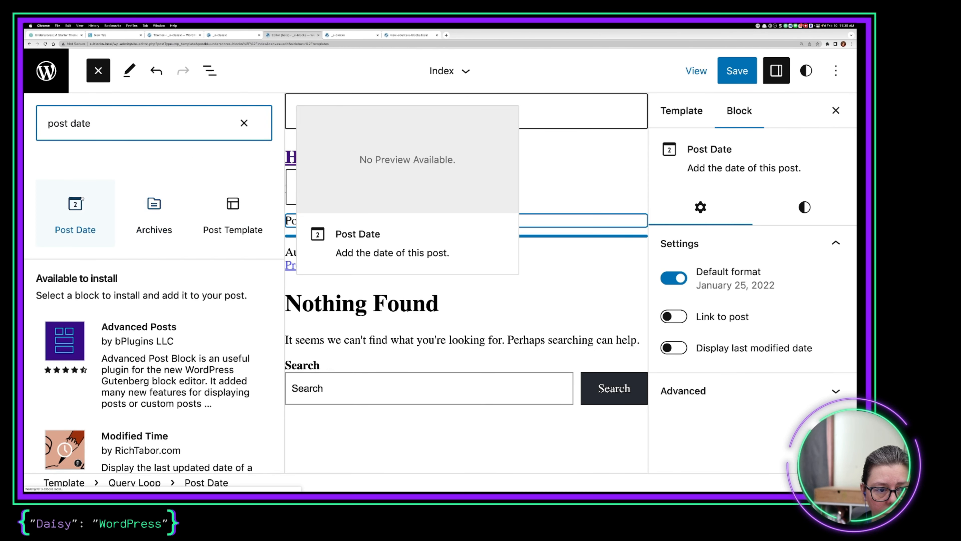
click(76, 213)
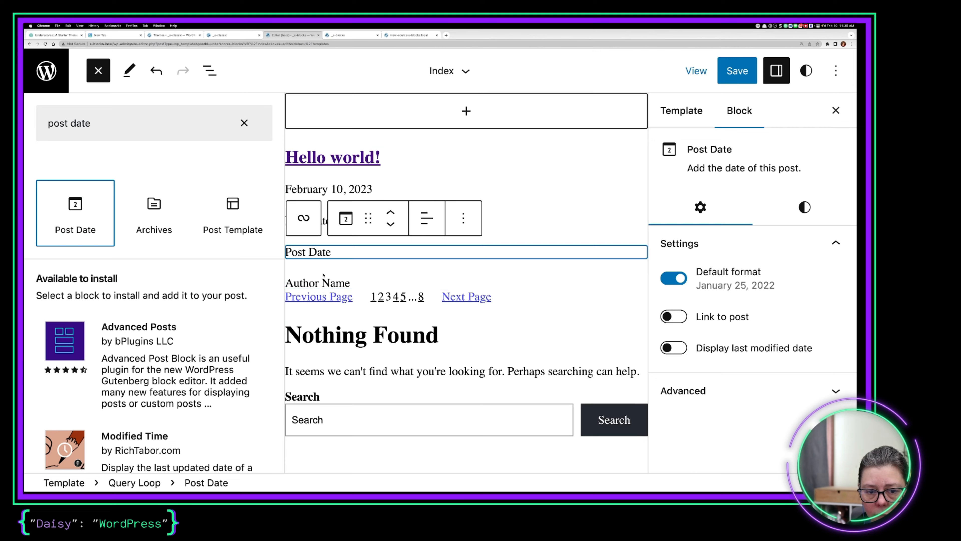
Turn on "Display last modified date" for the Post Date block directly above the Author Name block in the Query Loop.
click(317, 282)
click(46, 71)
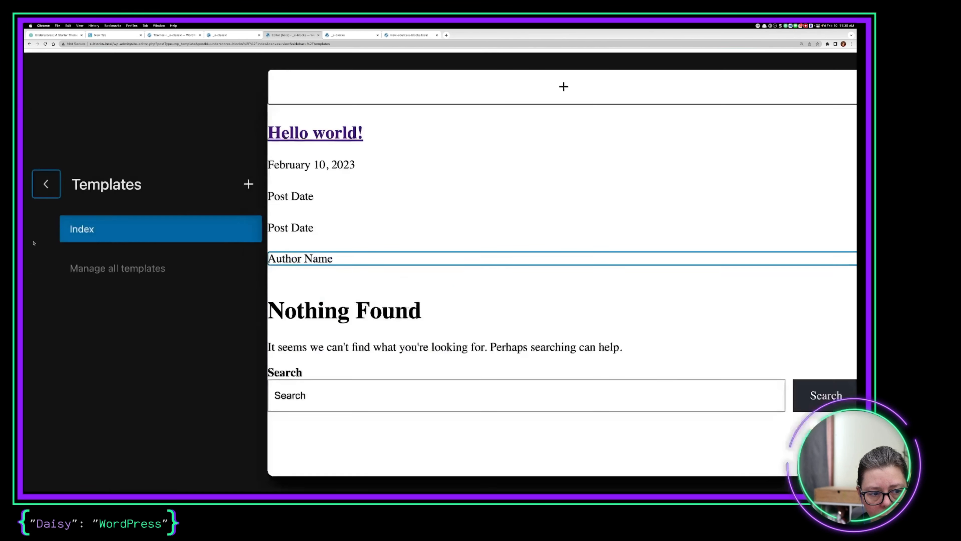
click(309, 228)
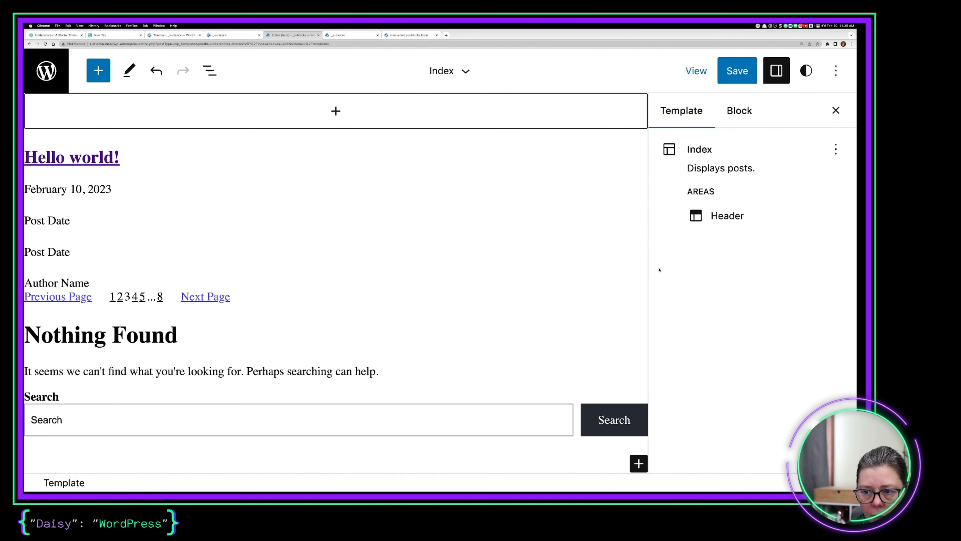
click(184, 248)
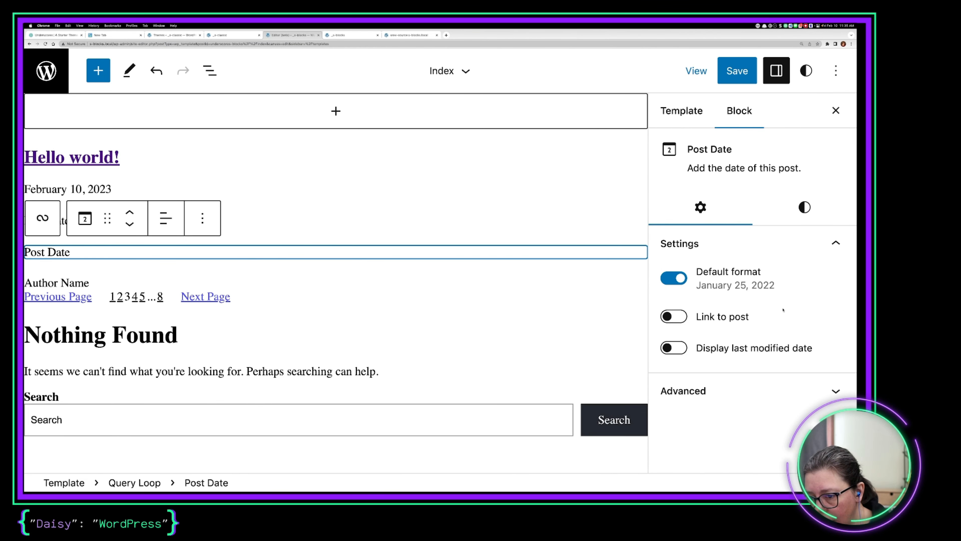
click(674, 348)
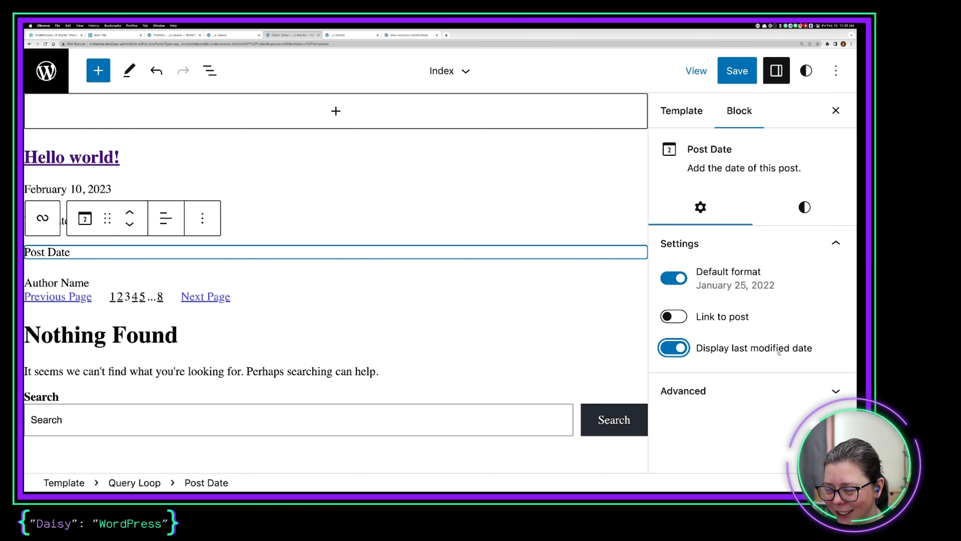
Save the Index template and reload the _s-blocks front page to check the dates and author output.
click(738, 72)
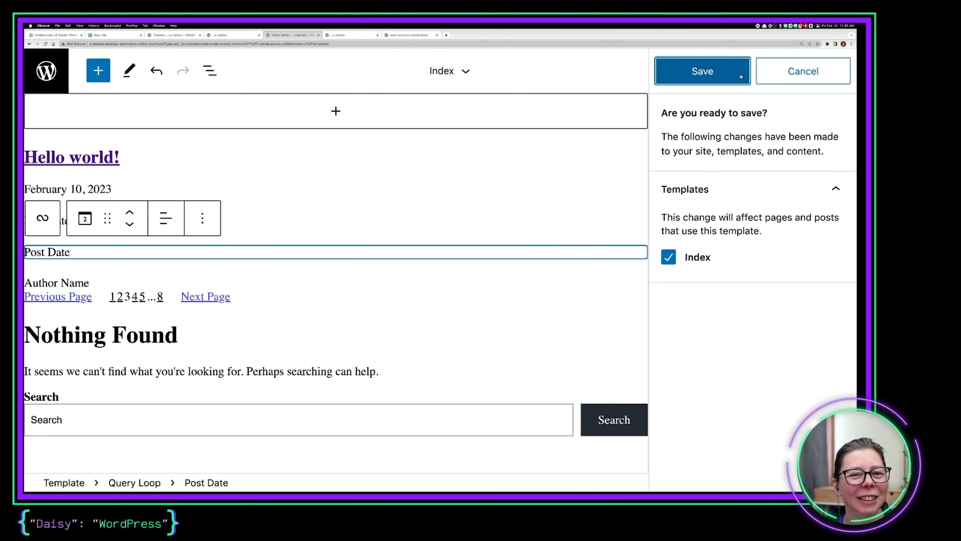
click(732, 73)
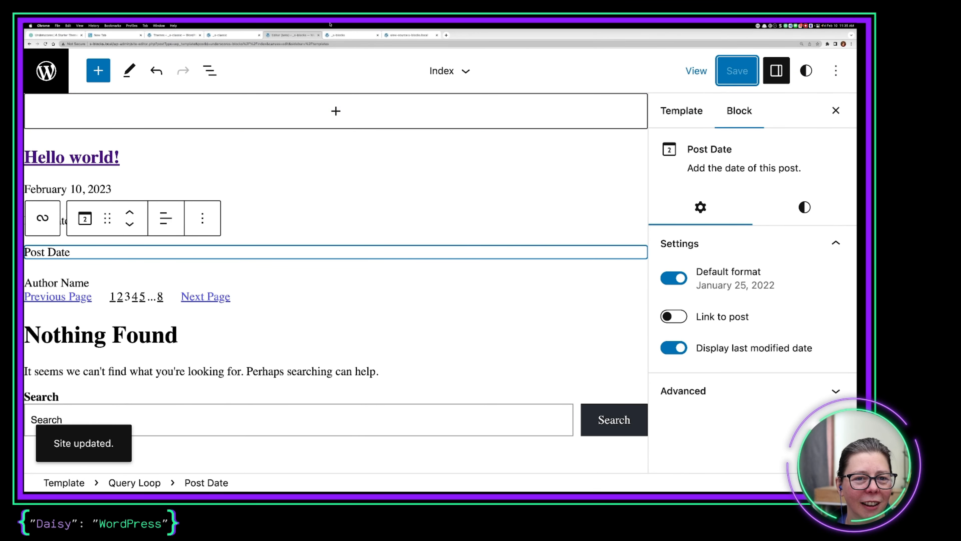
click(350, 35)
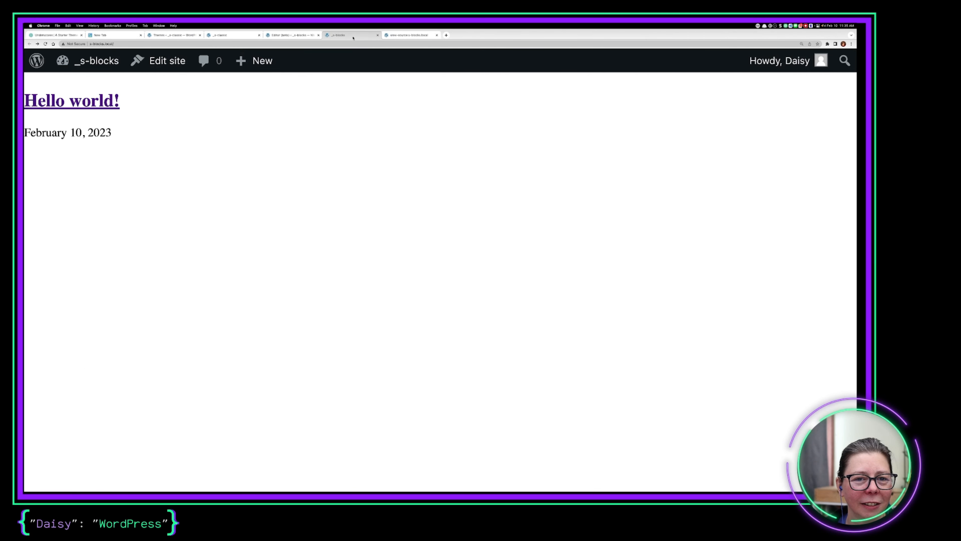
click(45, 44)
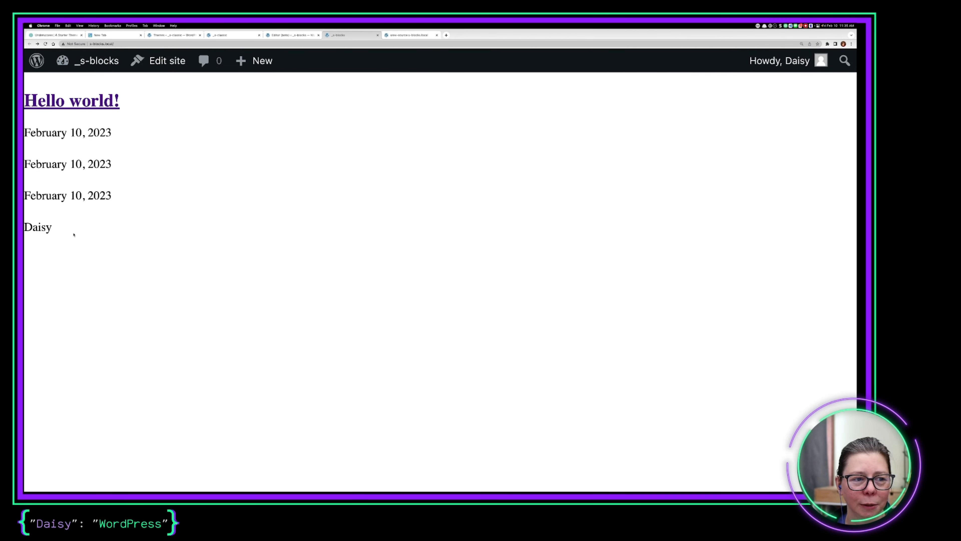
Return to the Index template and remove the Post Date block nested in the Post Template below the post title.
click(289, 35)
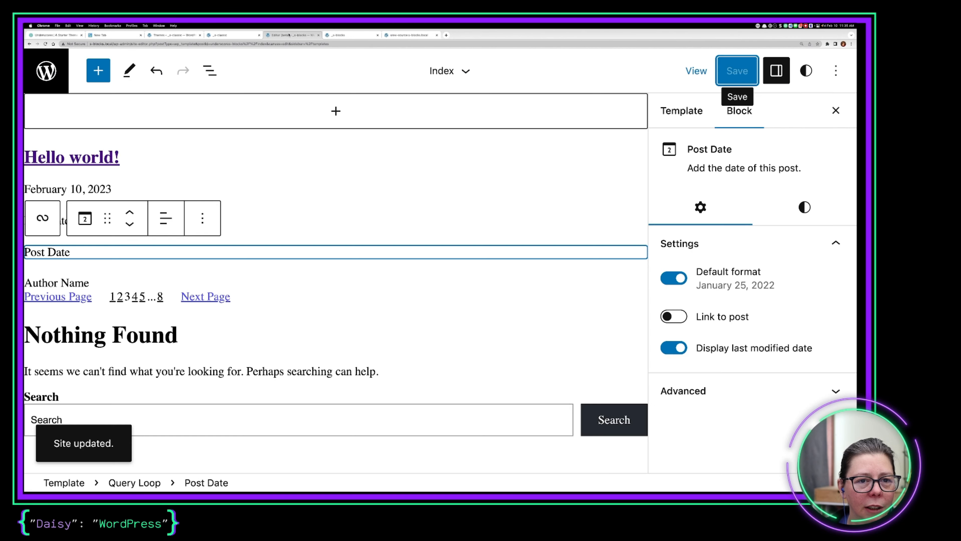
click(133, 186)
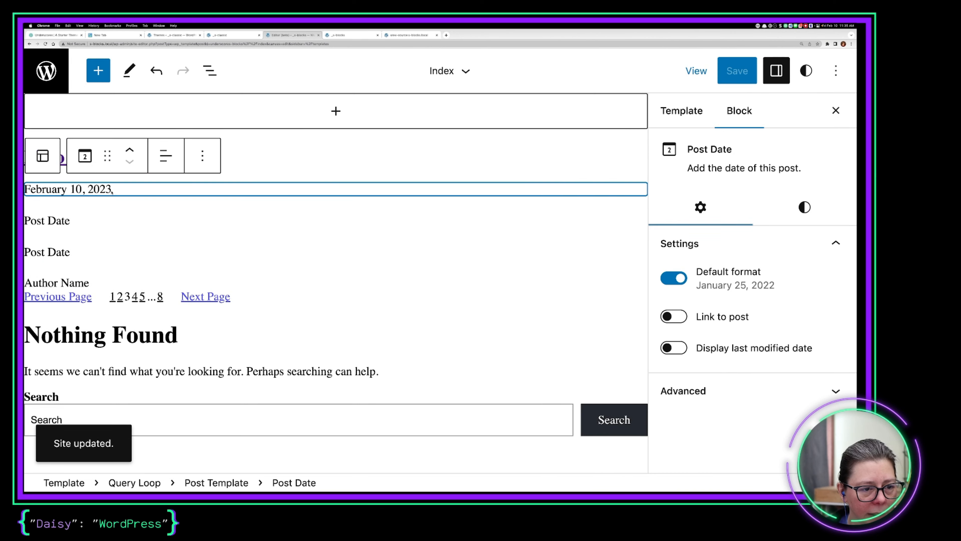
click(202, 156)
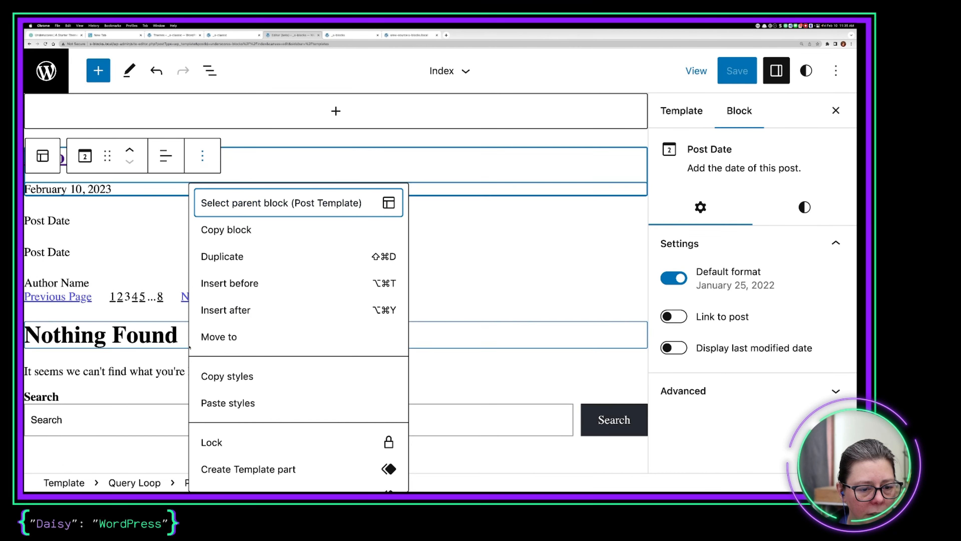
scroll(200, 447, down, 3)
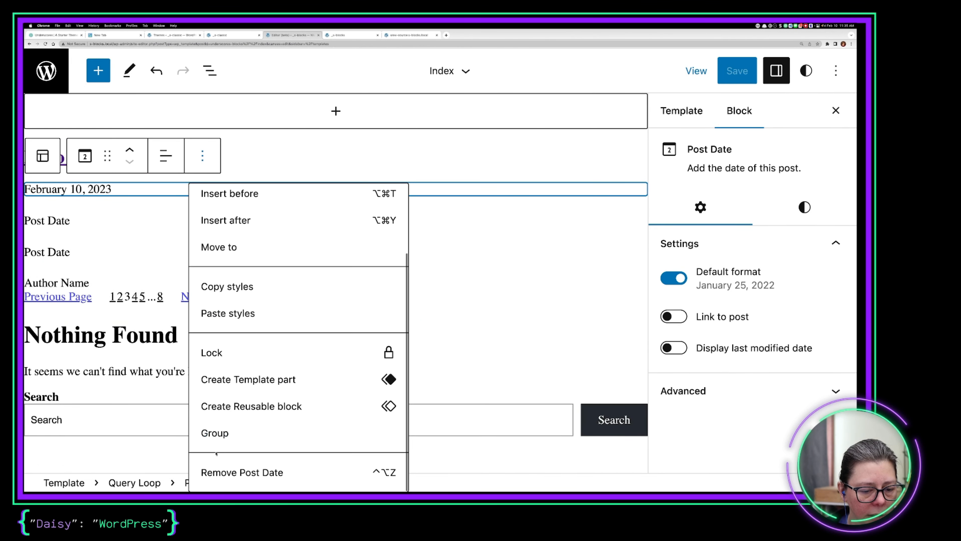
click(222, 473)
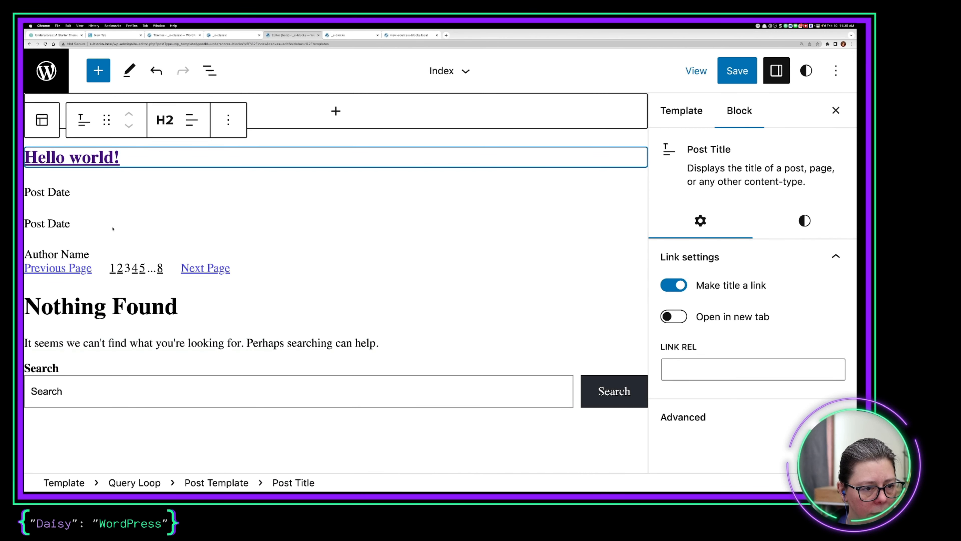
Save the Index template with the nested date removed and reload the front page to check the date and author lines.
click(118, 198)
click(110, 223)
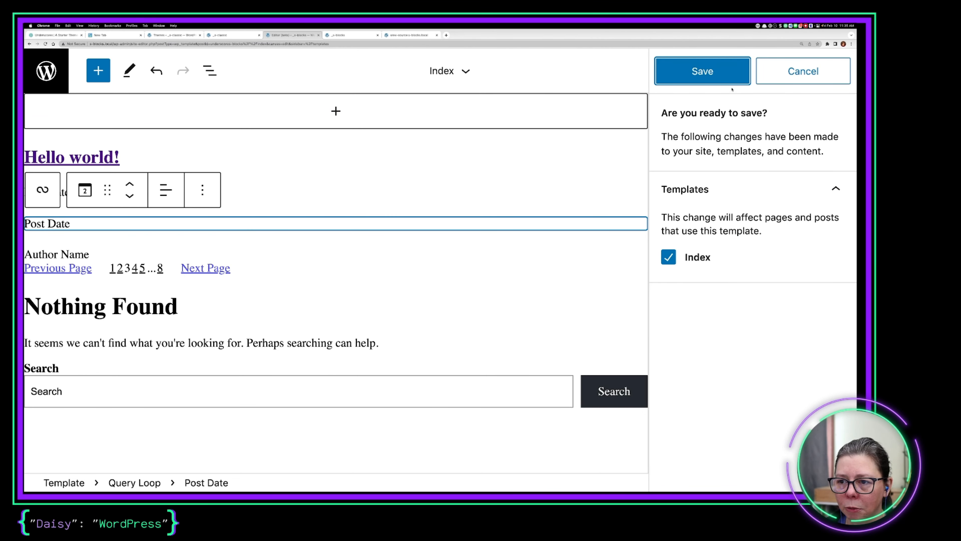
key(Return)
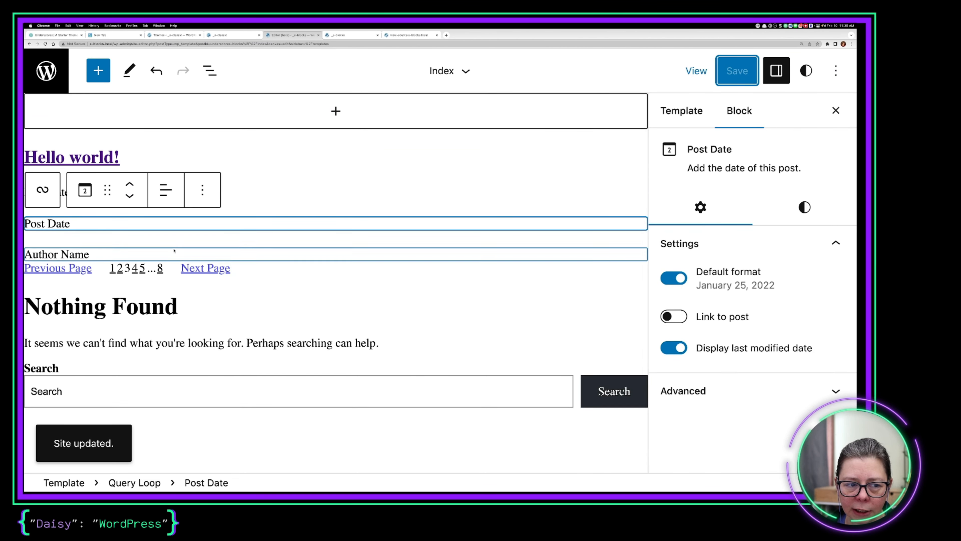
mouse_move(167, 243)
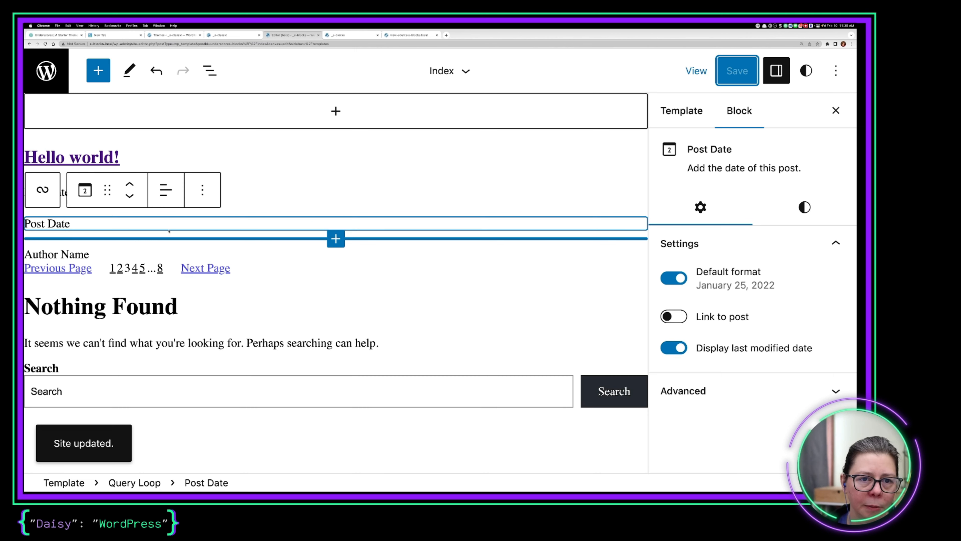
click(348, 37)
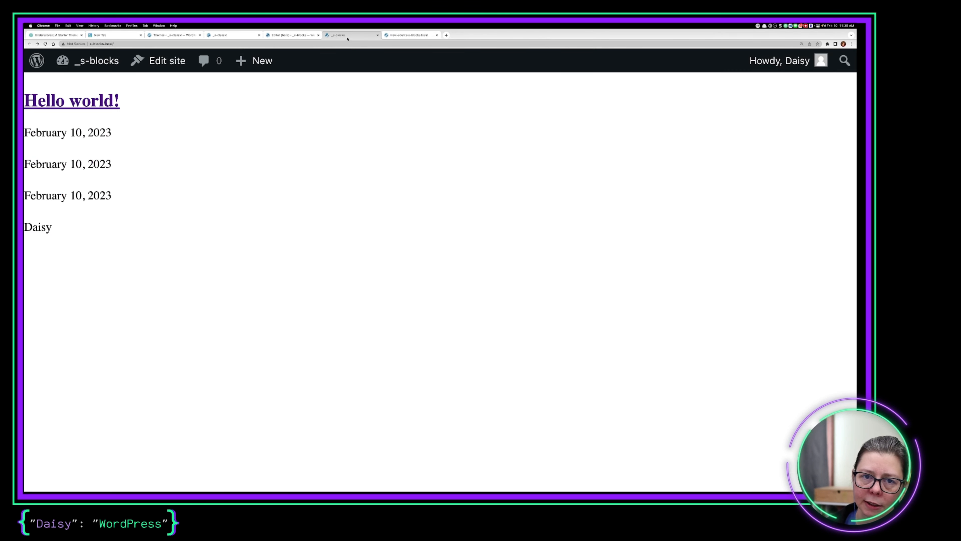
click(46, 44)
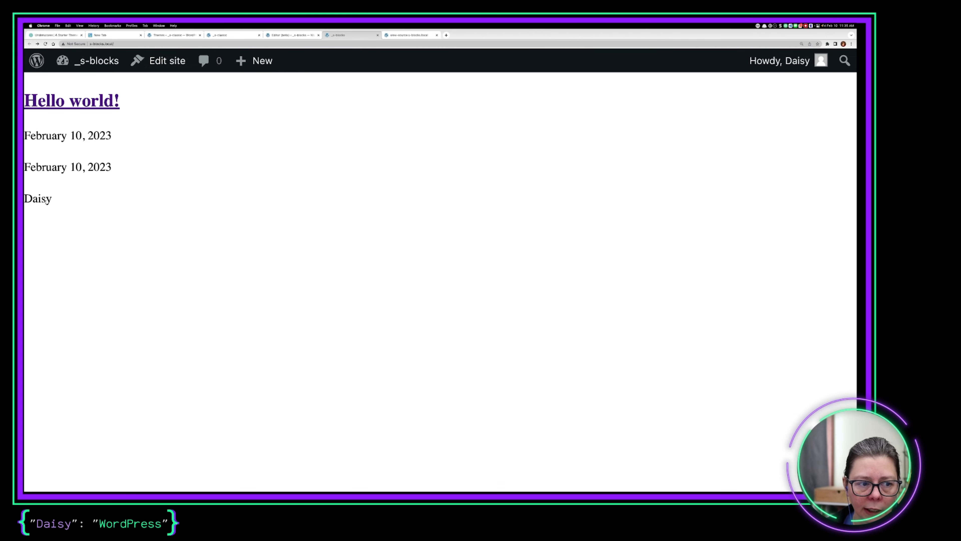
drag(53, 200, 25, 200)
click(39, 248)
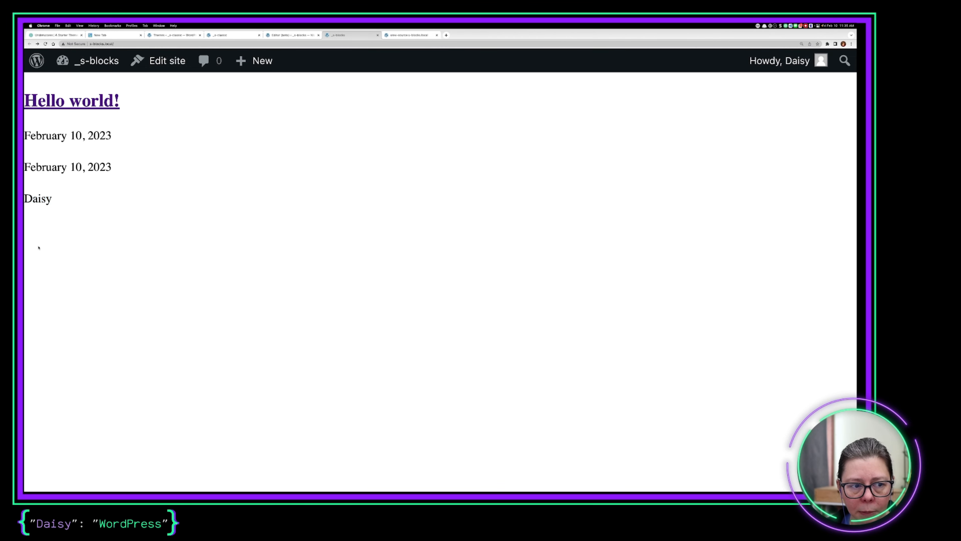
Switch to VS Code and read the author link markup on line 47 of block_themes_rule_posted_by() in template-tags.php.
key(ctrl+Right)
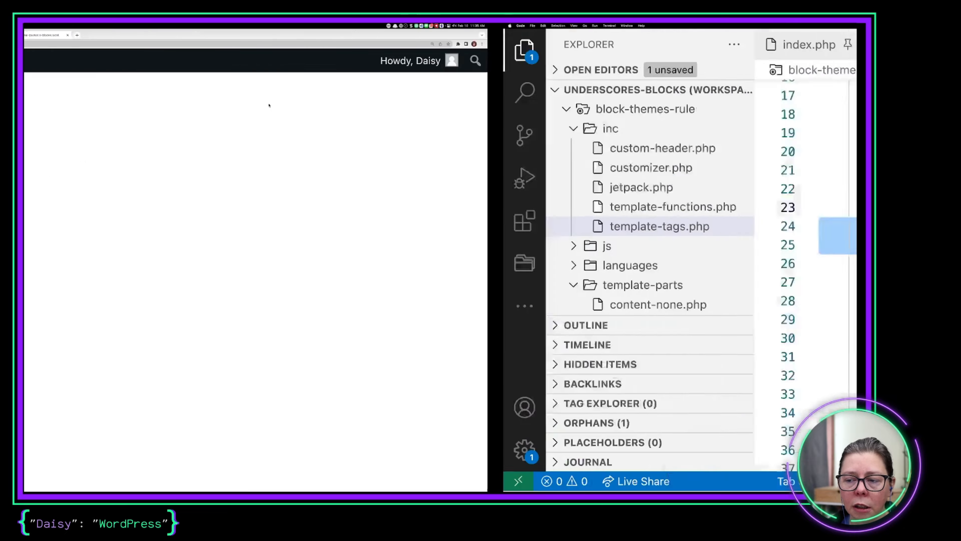
scroll(527, 260, down, 7)
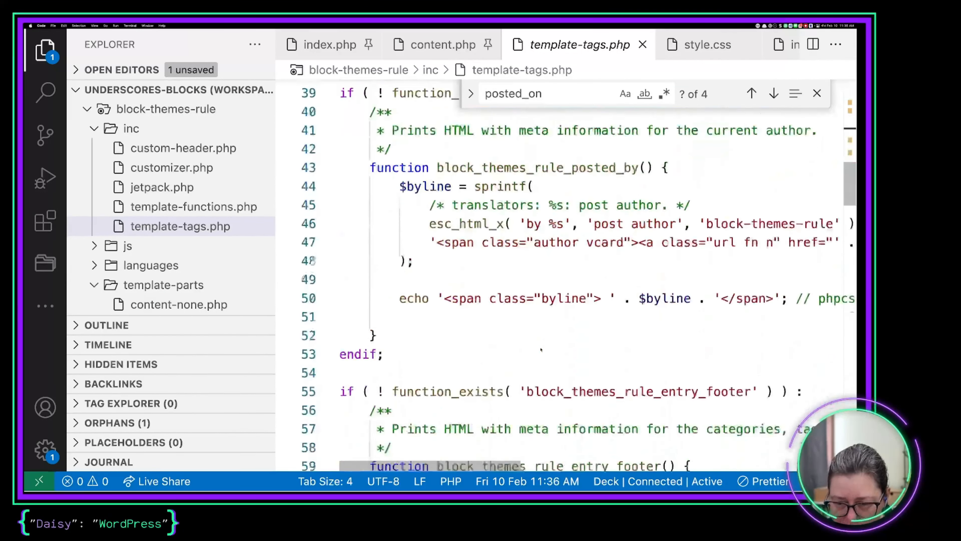
scroll(541, 349, up, 1)
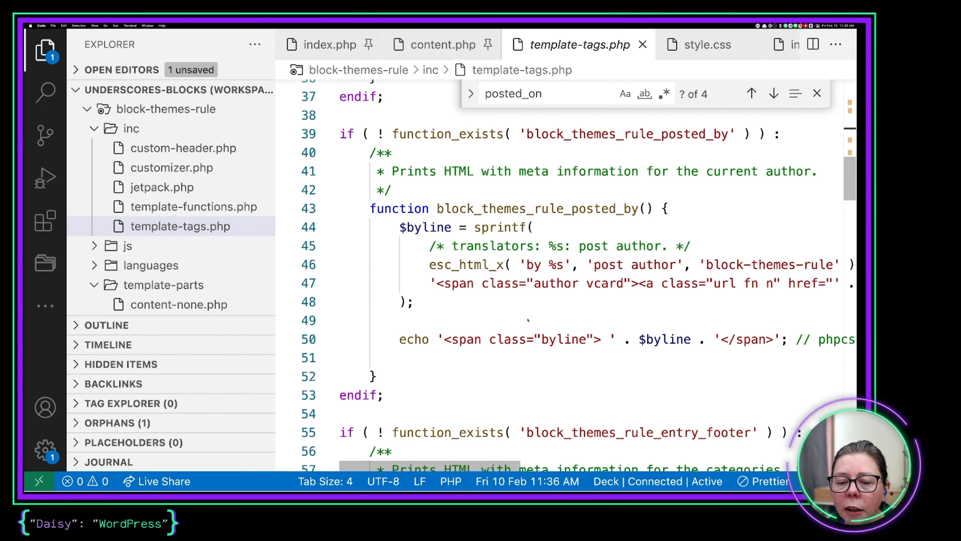
click(684, 284)
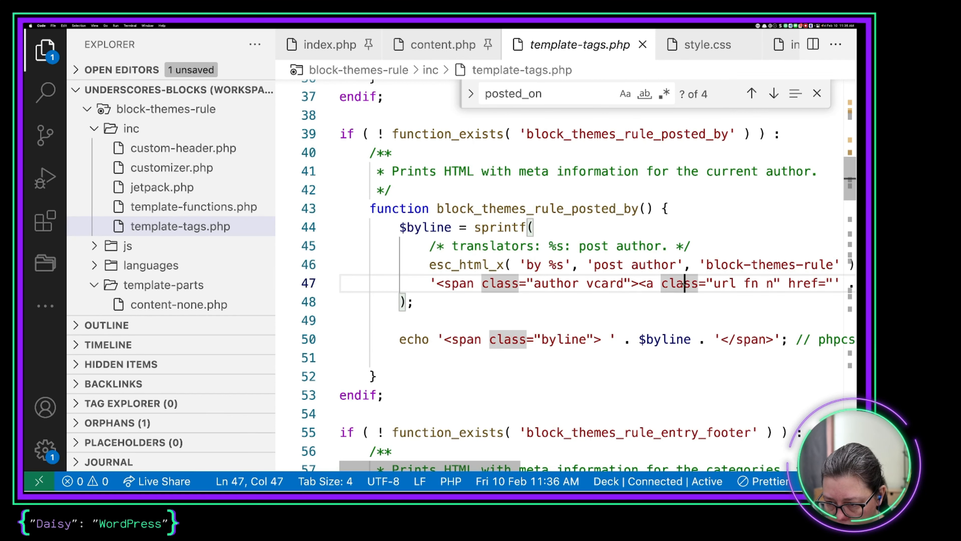
scroll(683, 284, right, 10)
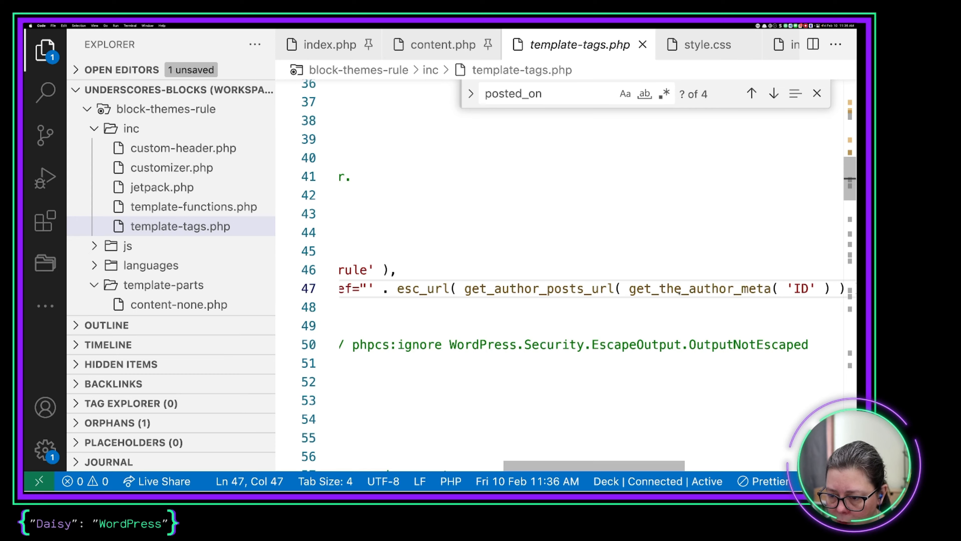
scroll(679, 291, right, 10)
scroll(679, 292, down, 2)
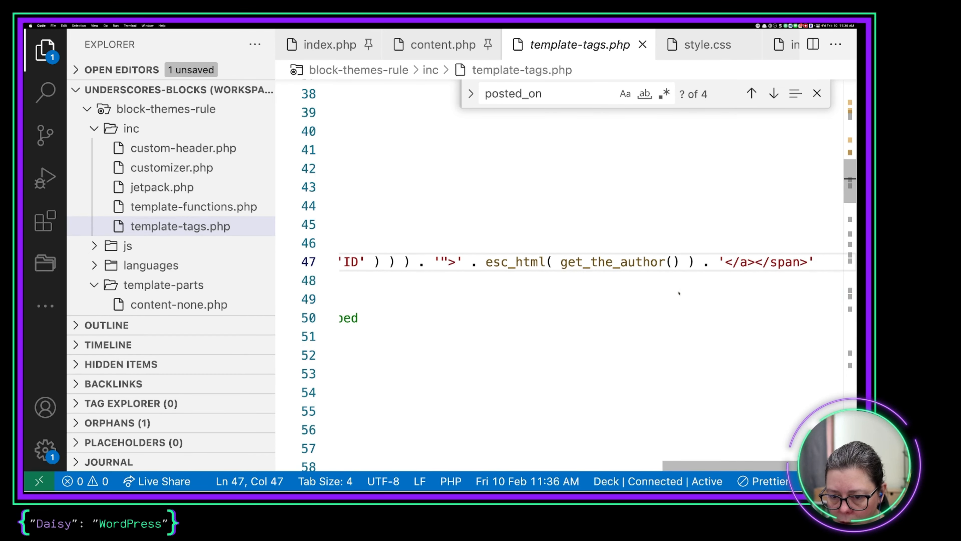
scroll(679, 292, left, 20)
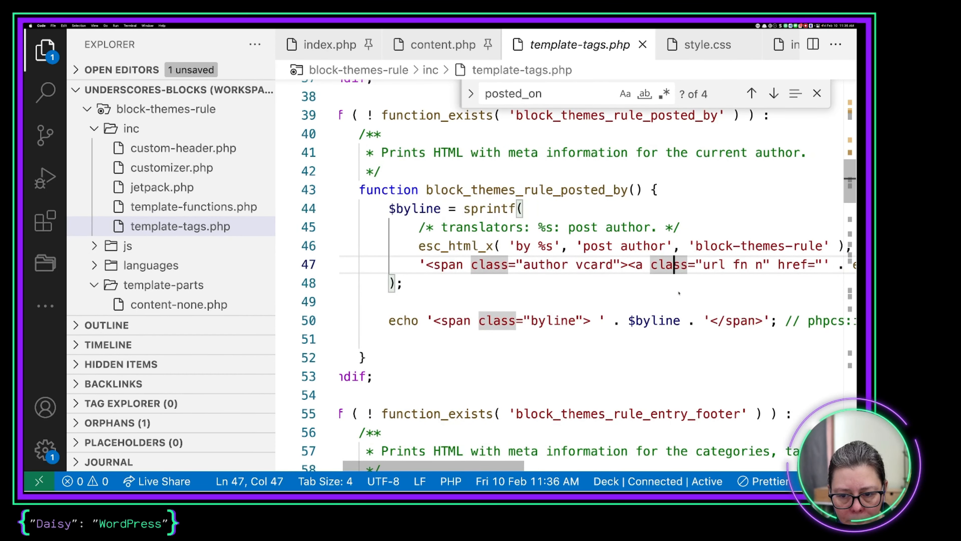
scroll(679, 293, up, 1)
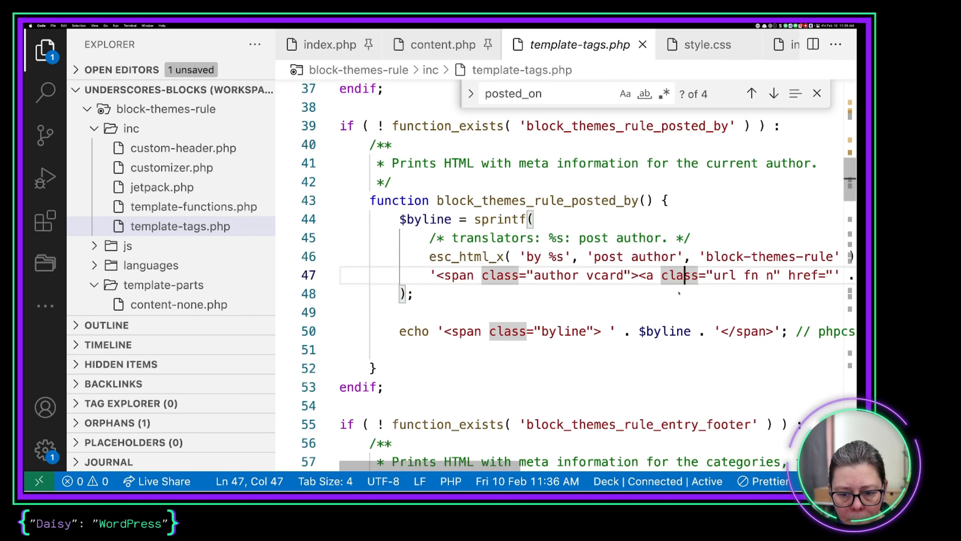
Compare the byline span echoed on line 50 with the $byline sprintf and its author URL and author name calls.
click(569, 330)
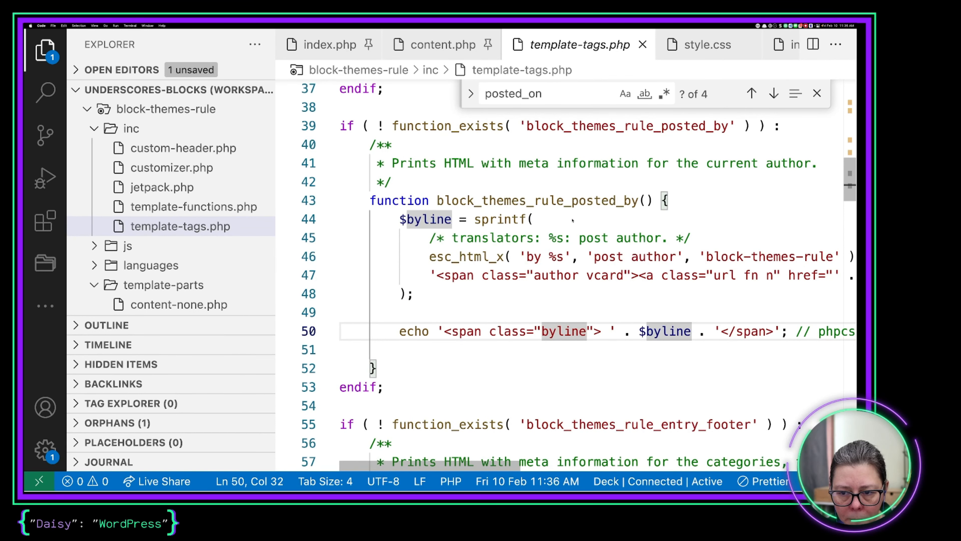
click(564, 219)
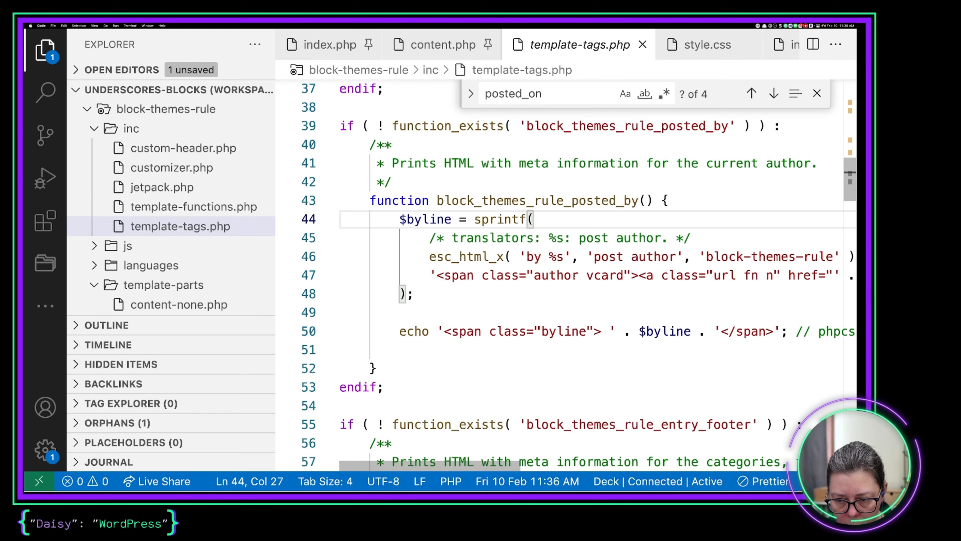
scroll(577, 275, right, 3)
scroll(574, 282, up, 2)
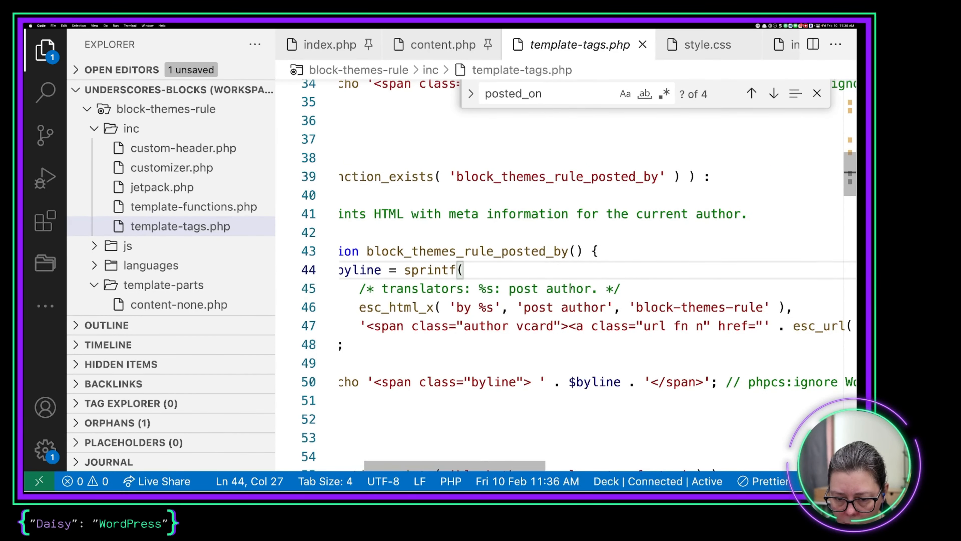
scroll(571, 288, left, 1)
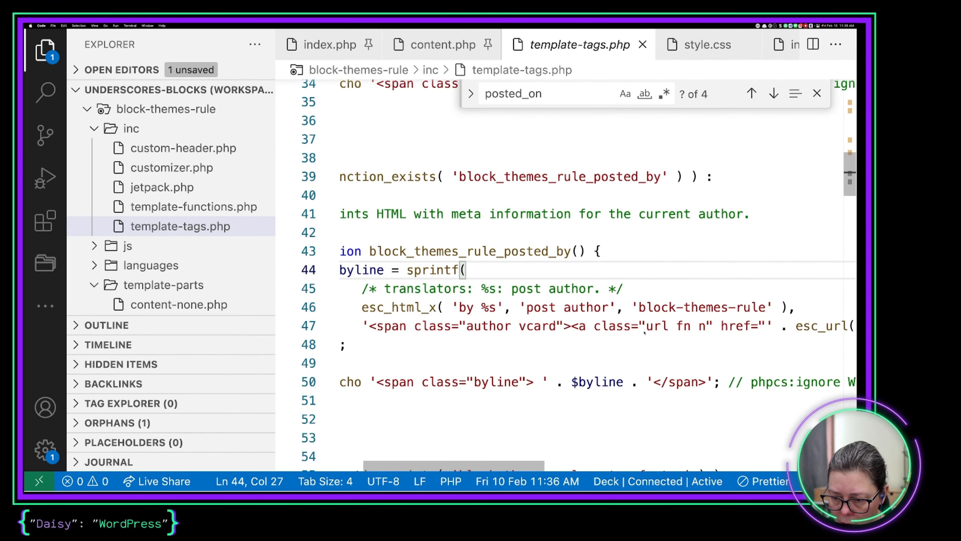
scroll(663, 332, right, 5)
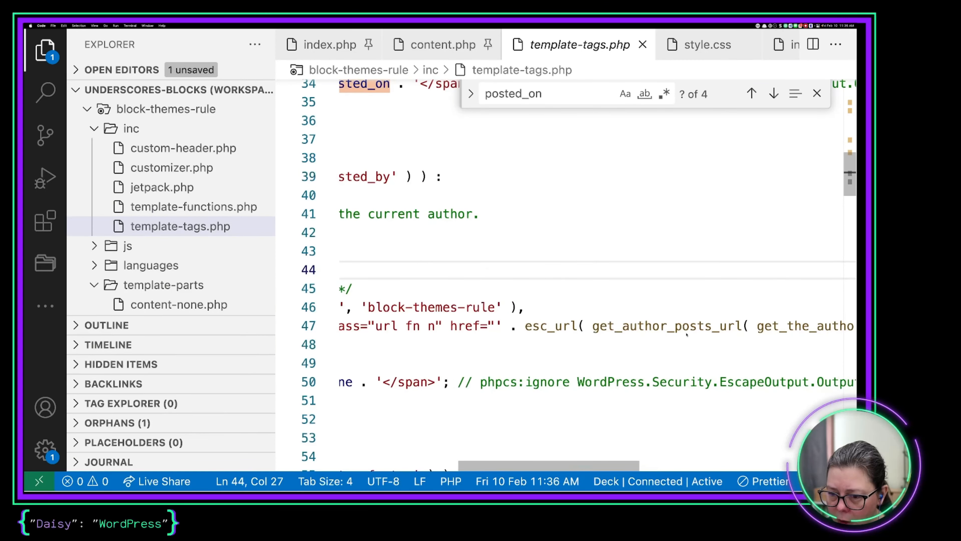
scroll(687, 334, right, 4)
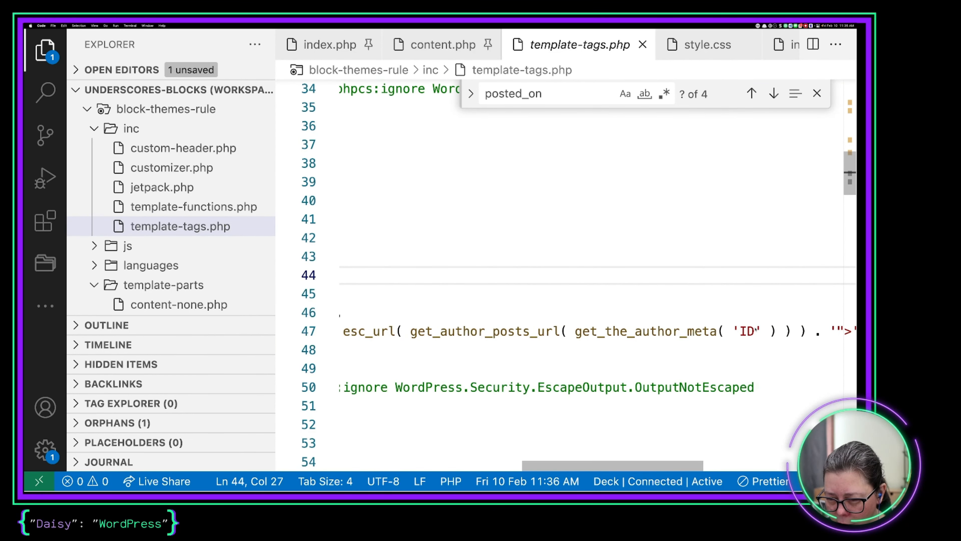
scroll(687, 337, right, 8)
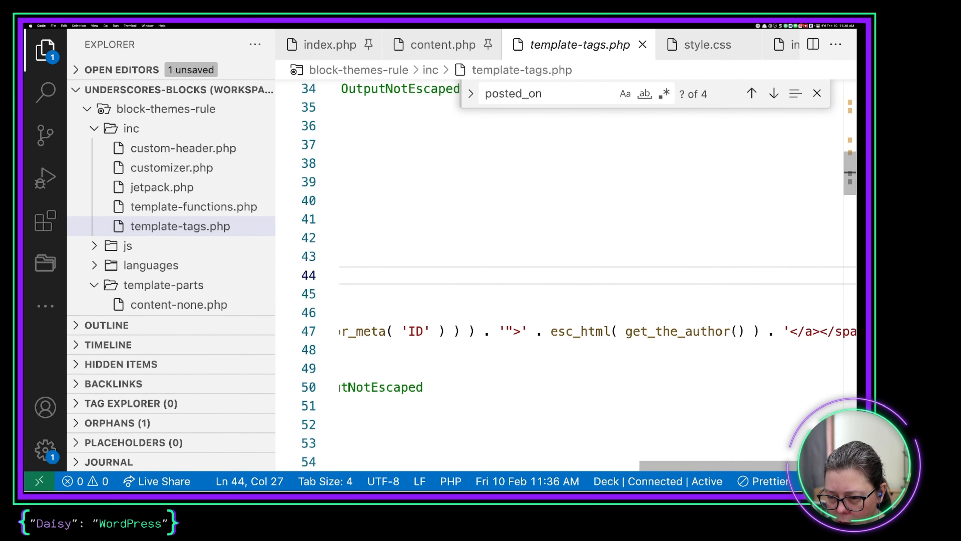
Examine the block_themes_rule_posted_by function in template-tags.php, including its author link and byline span markup.
scroll(733, 332, left, 15)
scroll(733, 332, down, 2)
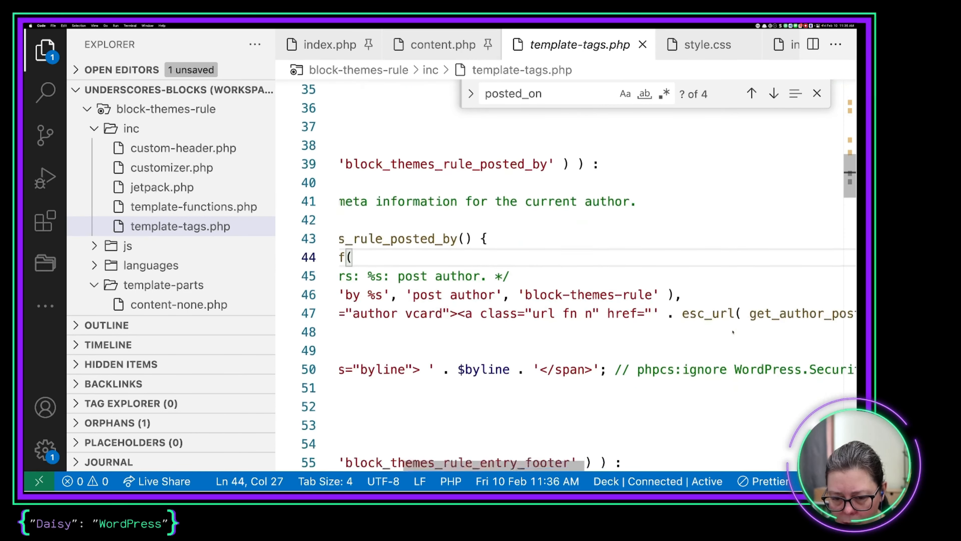
scroll(681, 341, left, 3)
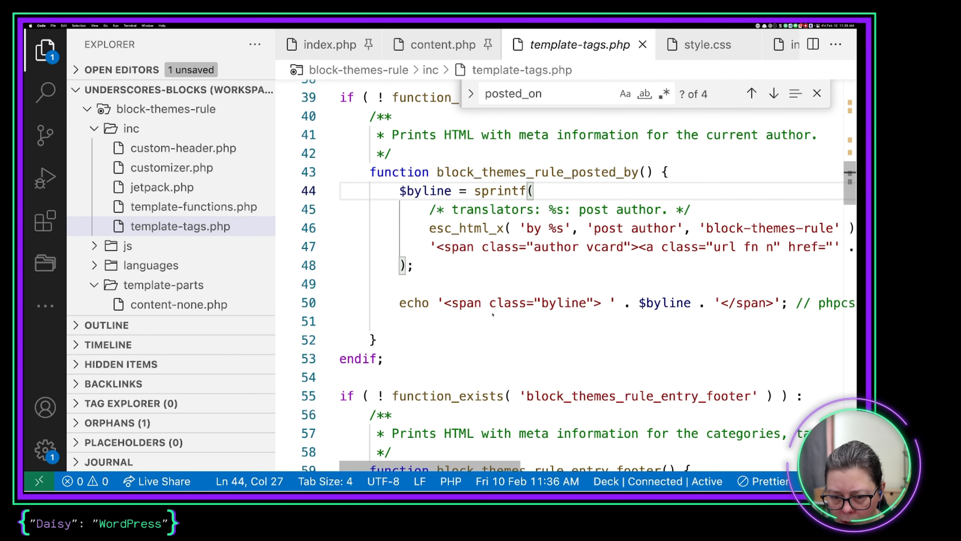
drag(452, 303, 596, 303)
scroll(596, 303, right, 7)
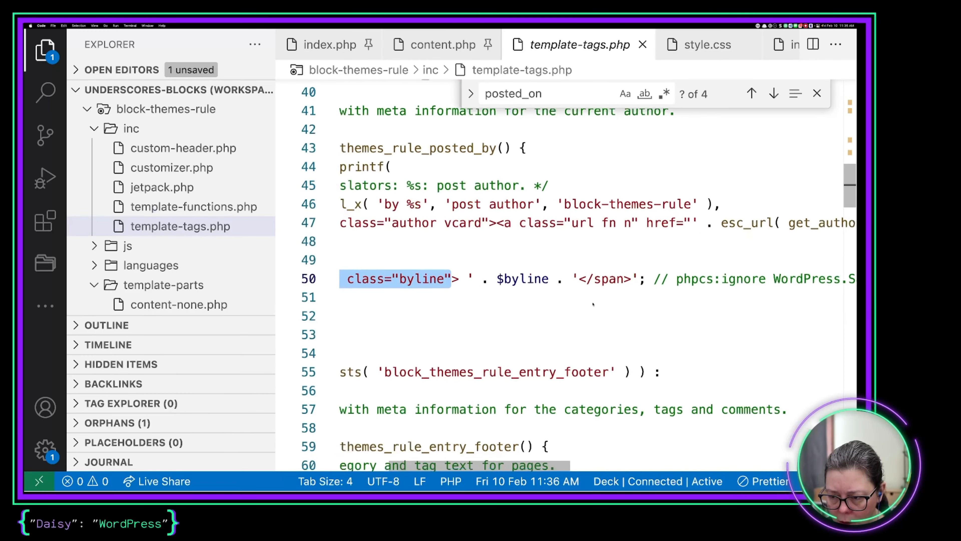
scroll(593, 305, left, 7)
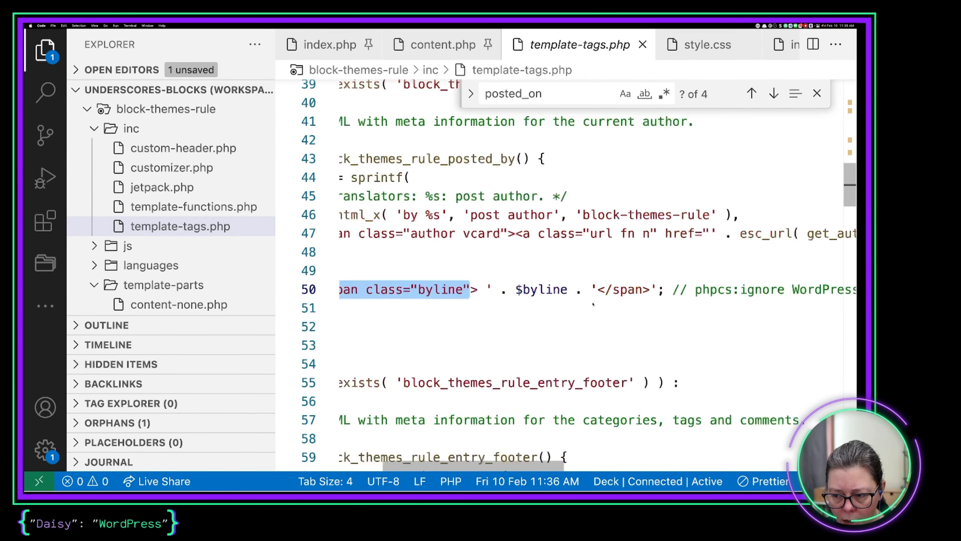
scroll(593, 304, right, 7)
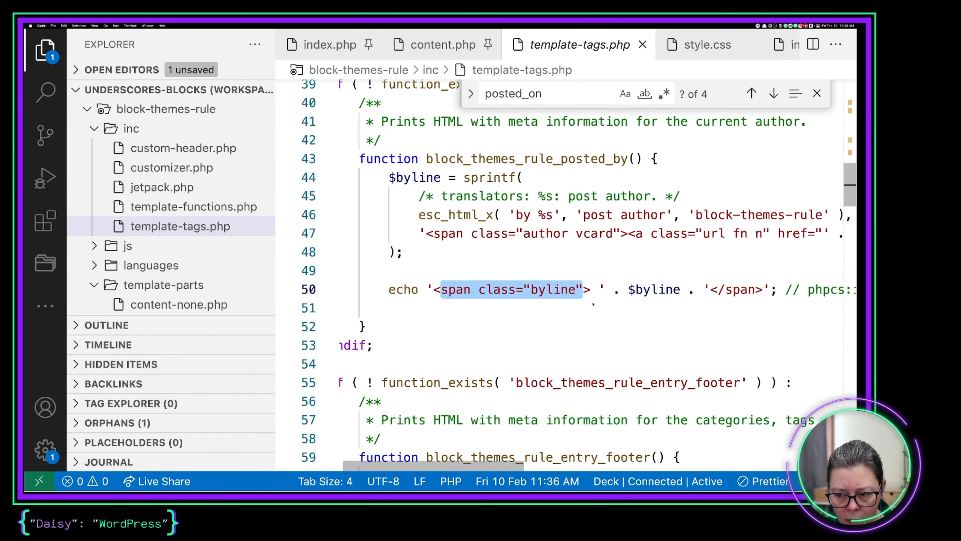
scroll(593, 304, right, 2)
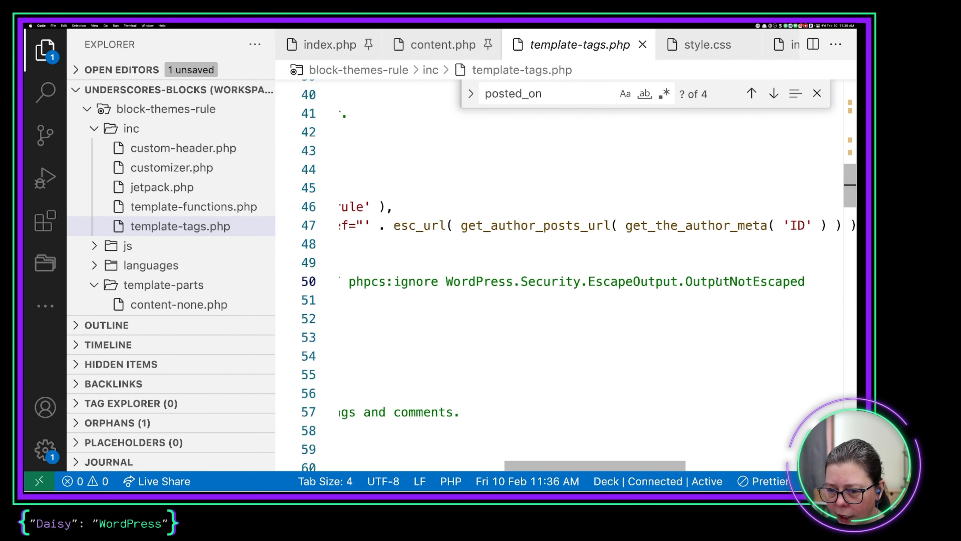
scroll(637, 288, down, 20)
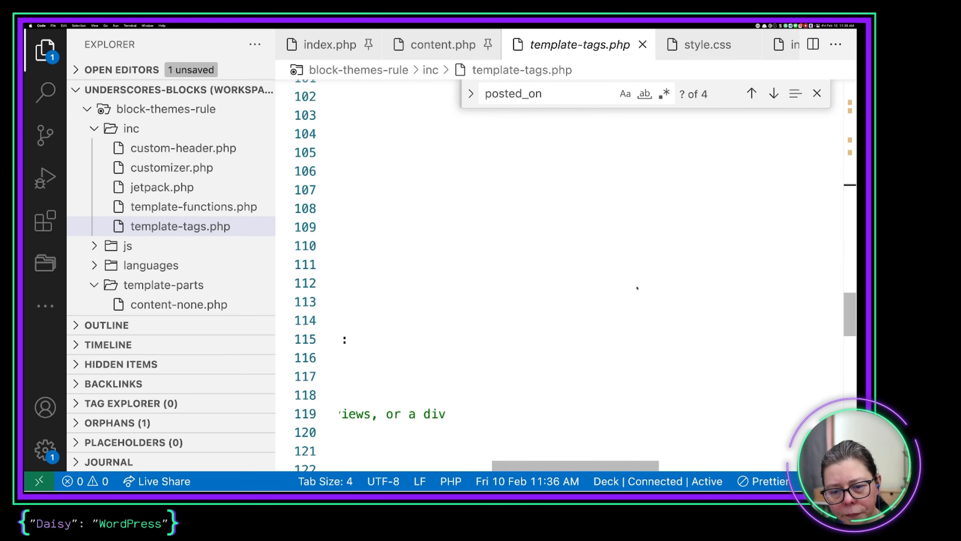
scroll(637, 288, down, 7)
scroll(635, 285, up, 20)
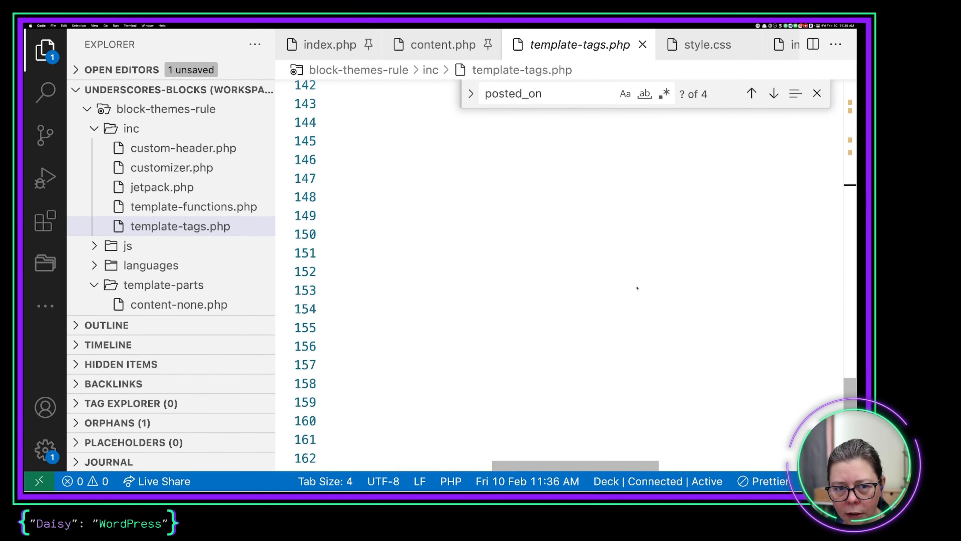
scroll(561, 226, up, 9)
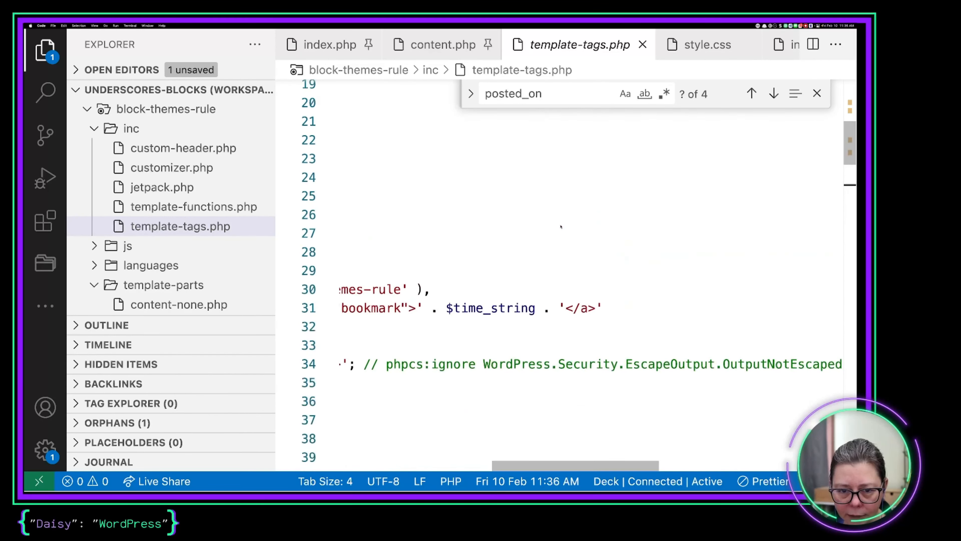
Find posted_on in template-tags.php and review the posted_on, posted_by and entry_footer functions.
click(593, 97)
key(Return)
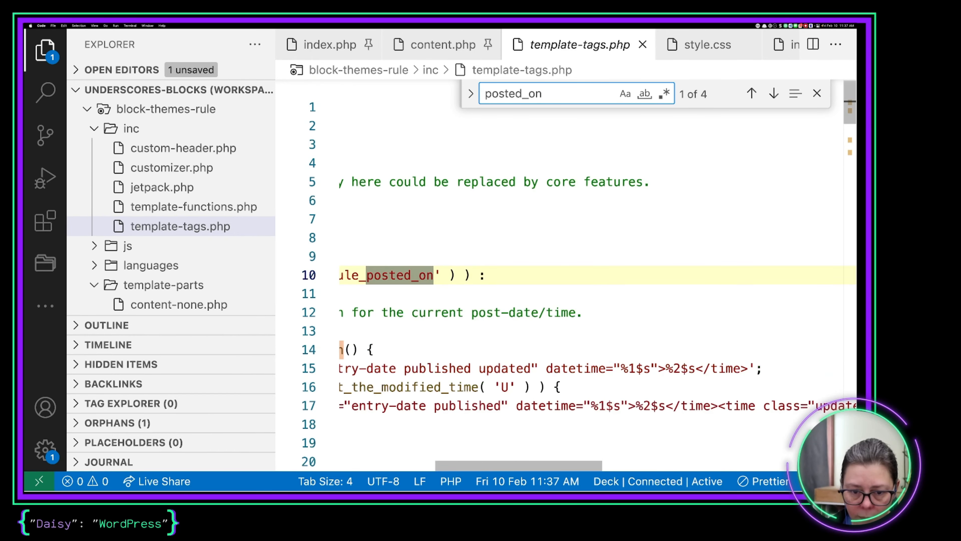
scroll(536, 151, down, 3)
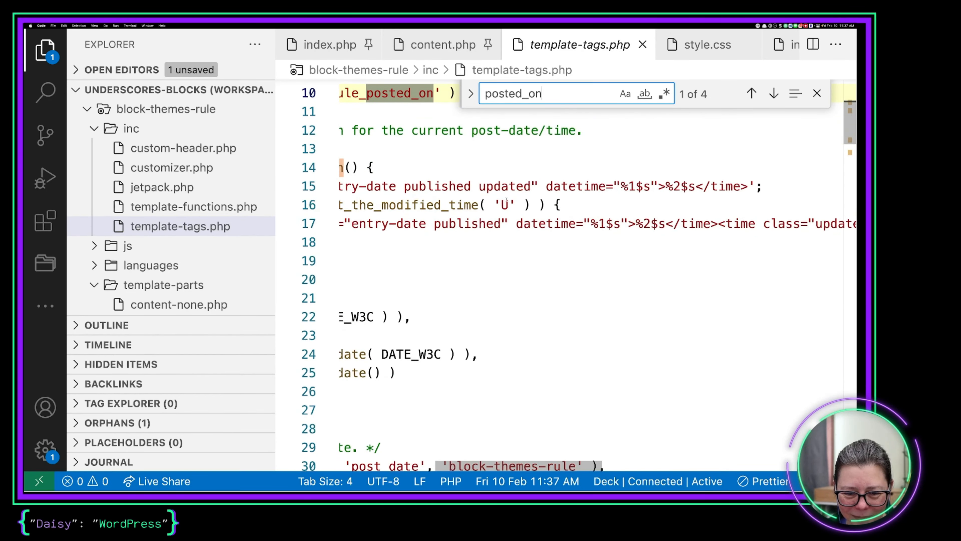
scroll(506, 200, left, 5)
scroll(506, 199, down, 2)
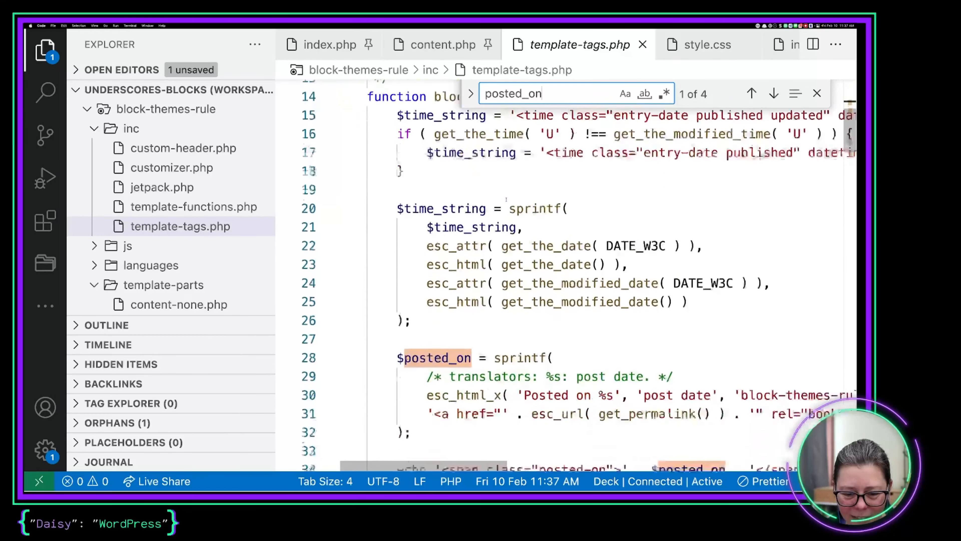
scroll(506, 199, down, 3)
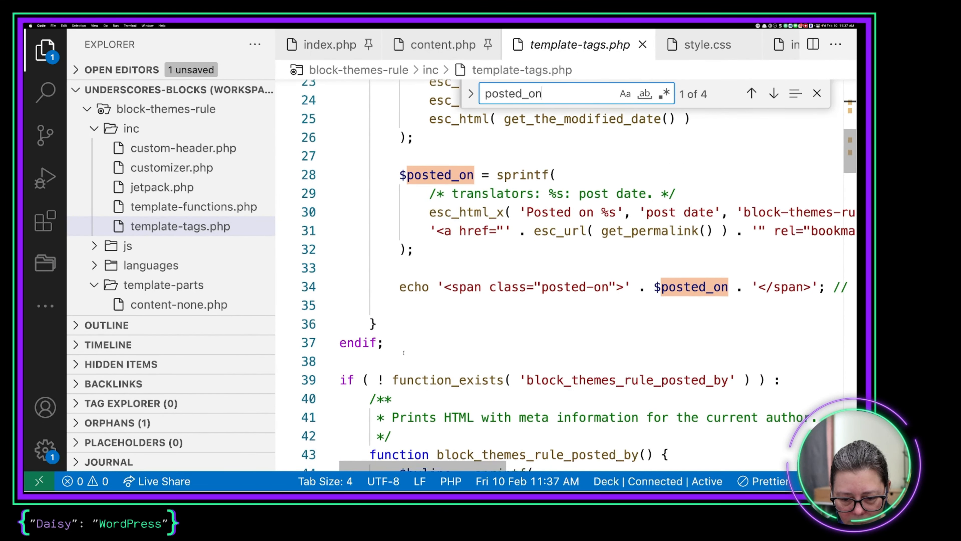
scroll(389, 330, down, 4)
scroll(404, 352, down, 1)
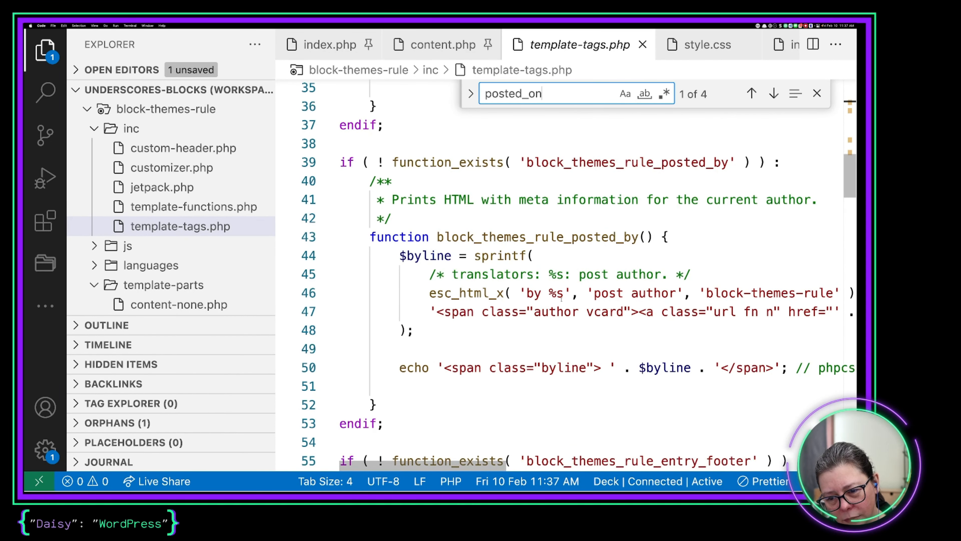
scroll(532, 308, up, 4)
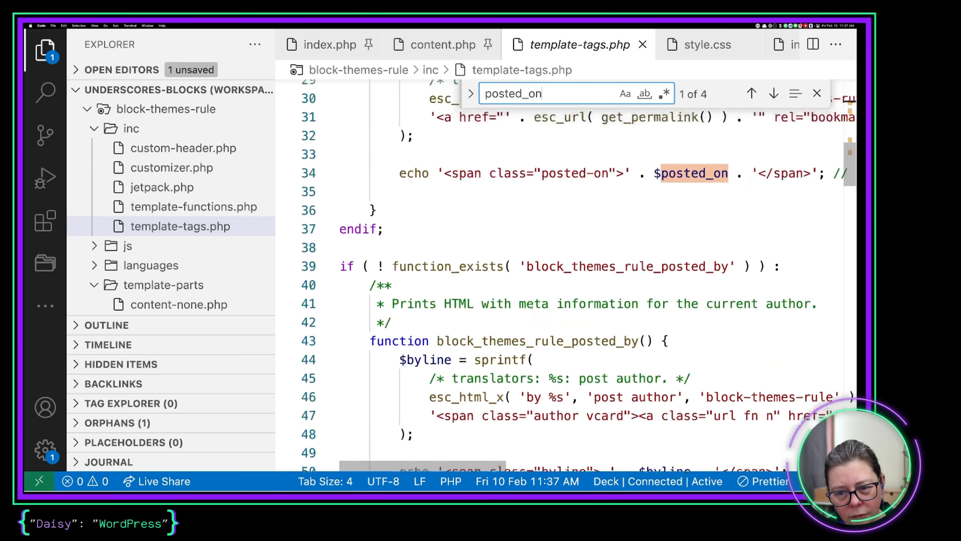
scroll(532, 307, down, 7)
scroll(532, 306, down, 2)
right_click(534, 307)
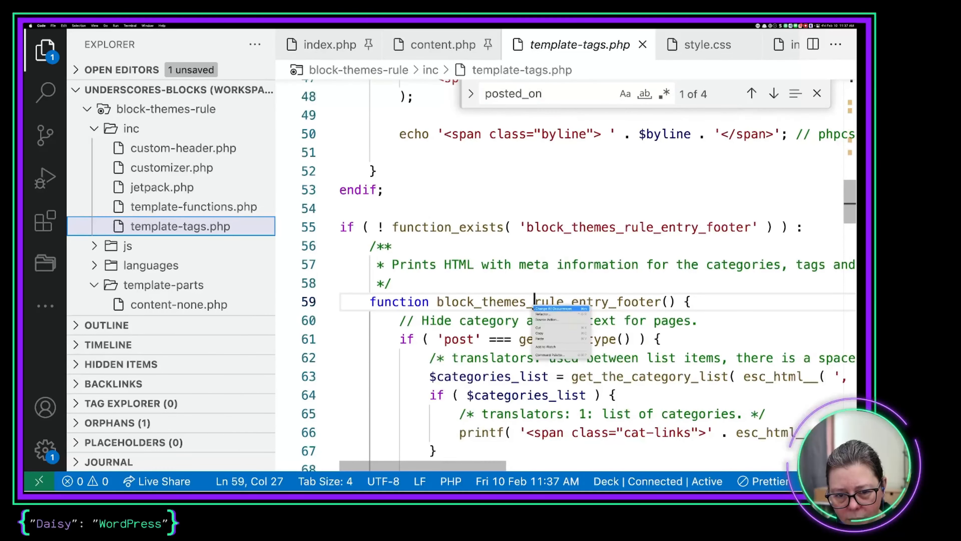
click(533, 185)
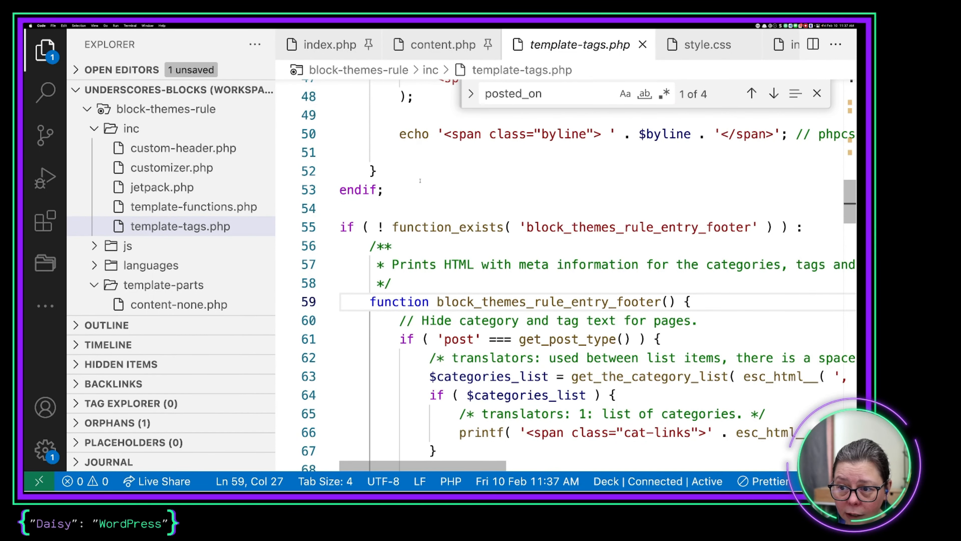
click(411, 179)
Switch to the site editor in Chrome, make the Post Author Name block link to the author archive, and save the Index template.
key(super+Tab)
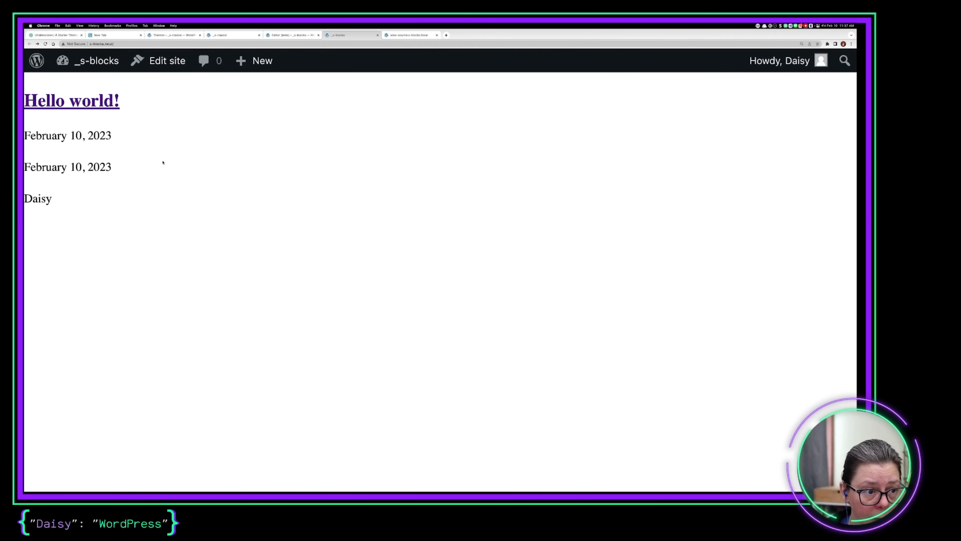
click(286, 37)
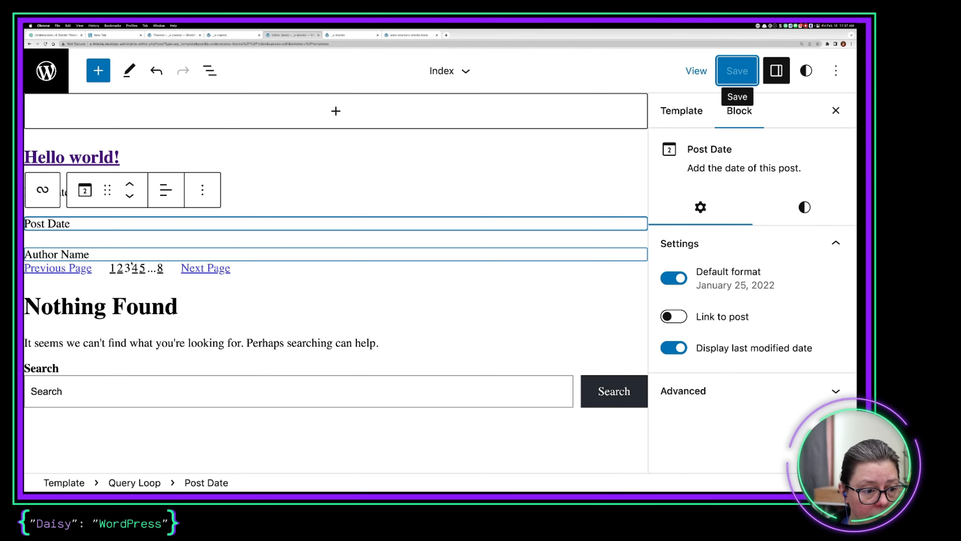
click(51, 252)
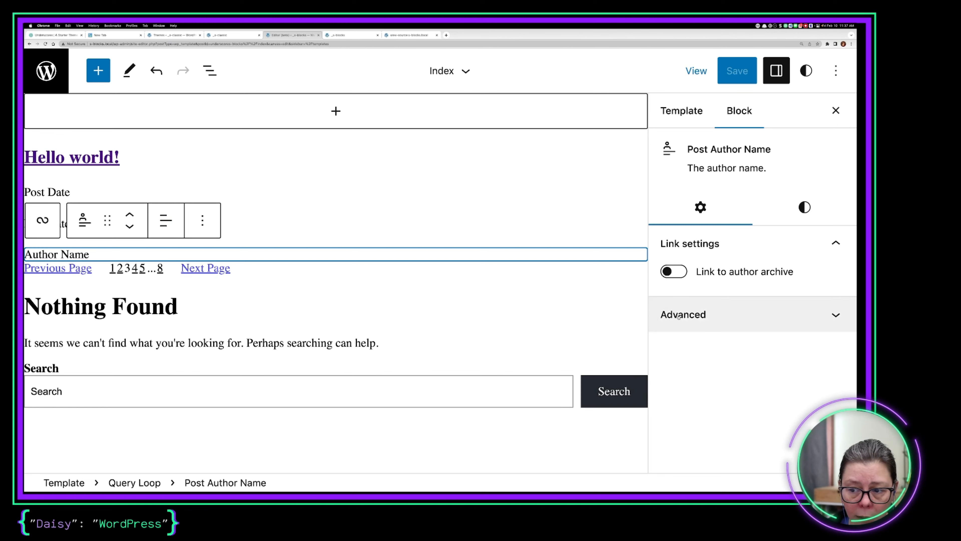
click(673, 271)
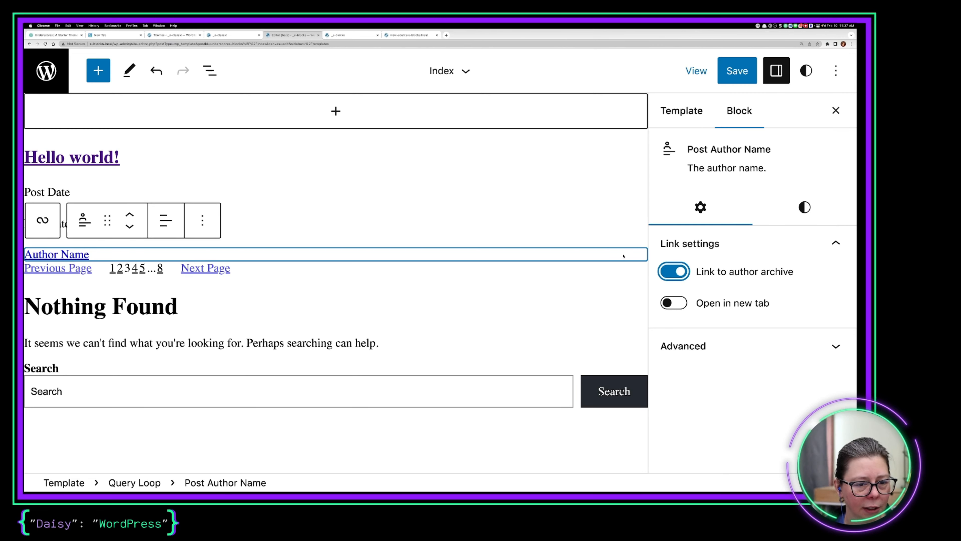
click(738, 71)
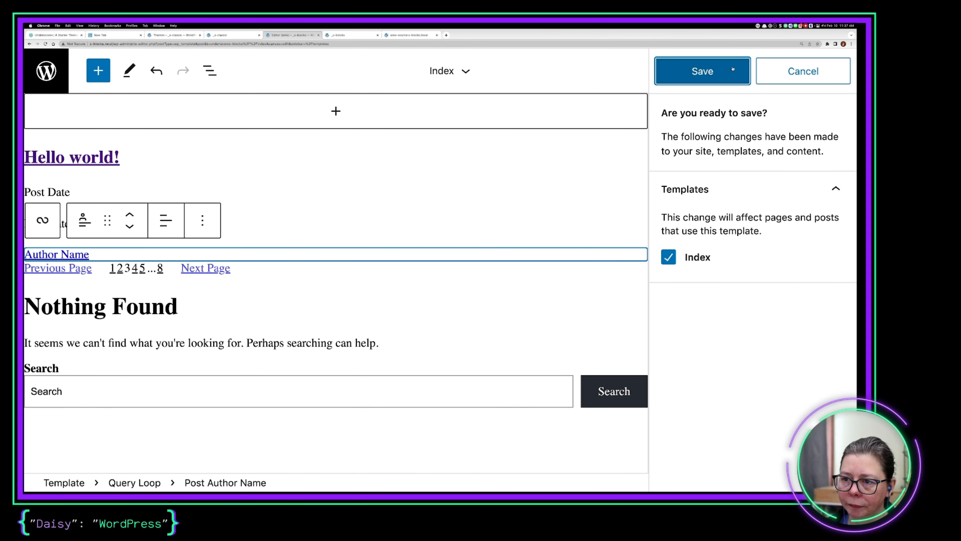
click(733, 70)
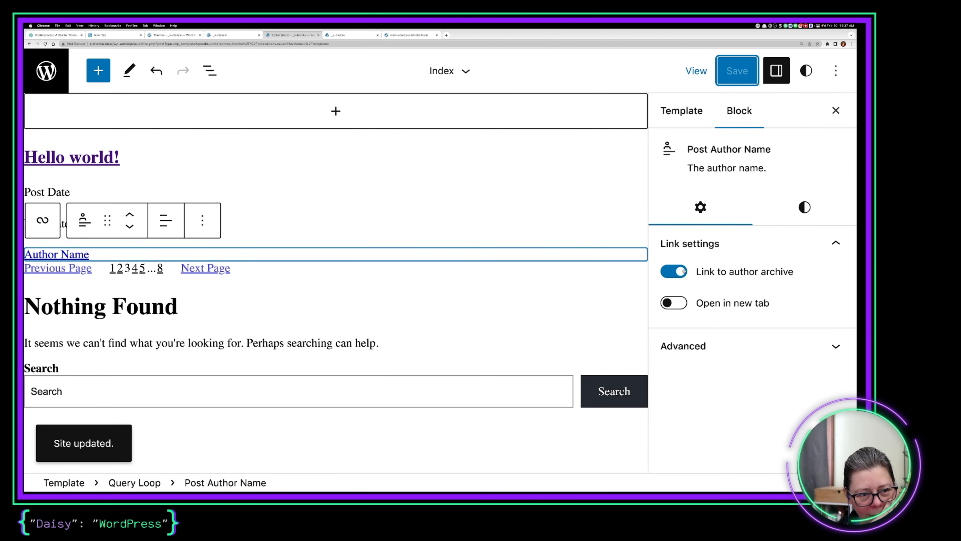
Switch back to VS Code and examine the entry-meta div and entry-header markup in content.php.
key(super+Tab)
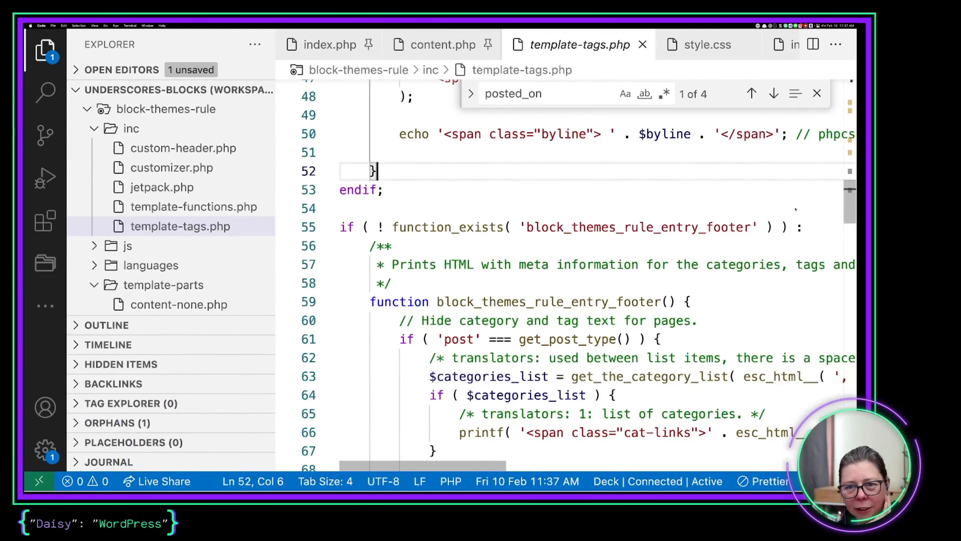
key(ctrl+Tab)
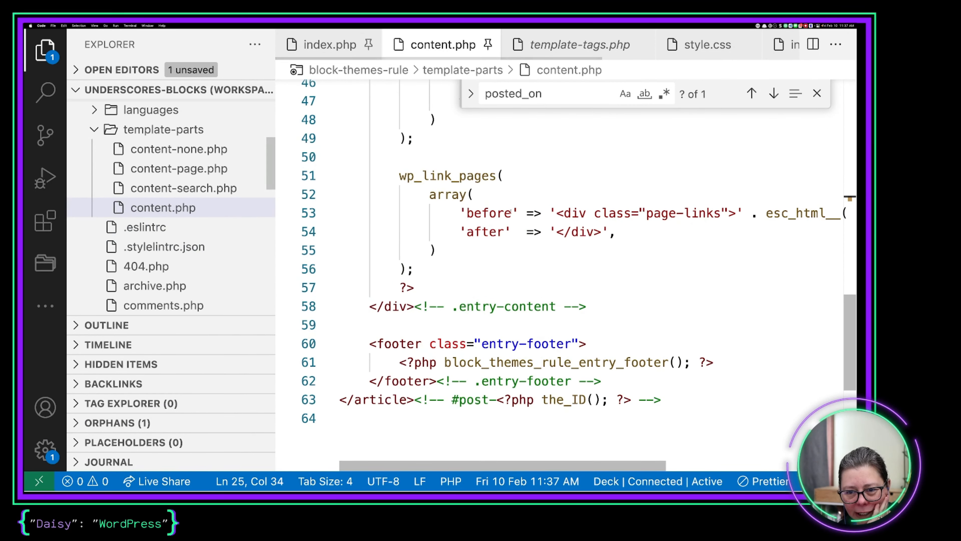
scroll(463, 362, up, 9)
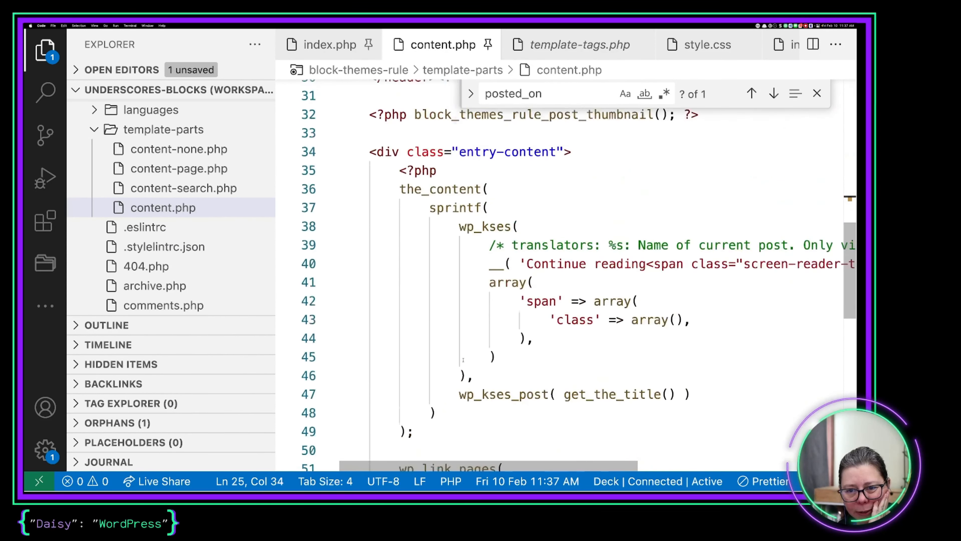
scroll(463, 359, up, 2)
scroll(529, 213, down, 3)
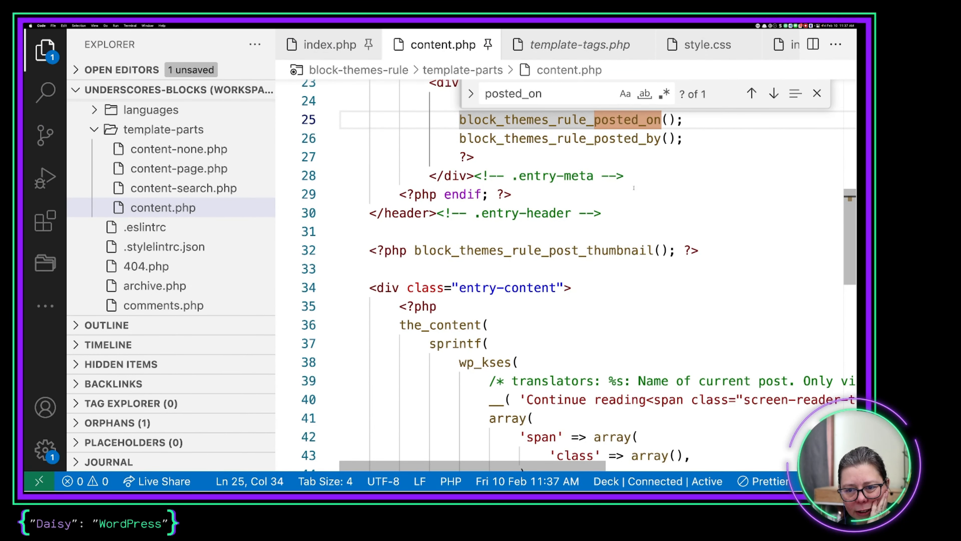
drag(624, 175, 430, 175)
scroll(447, 177, up, 3)
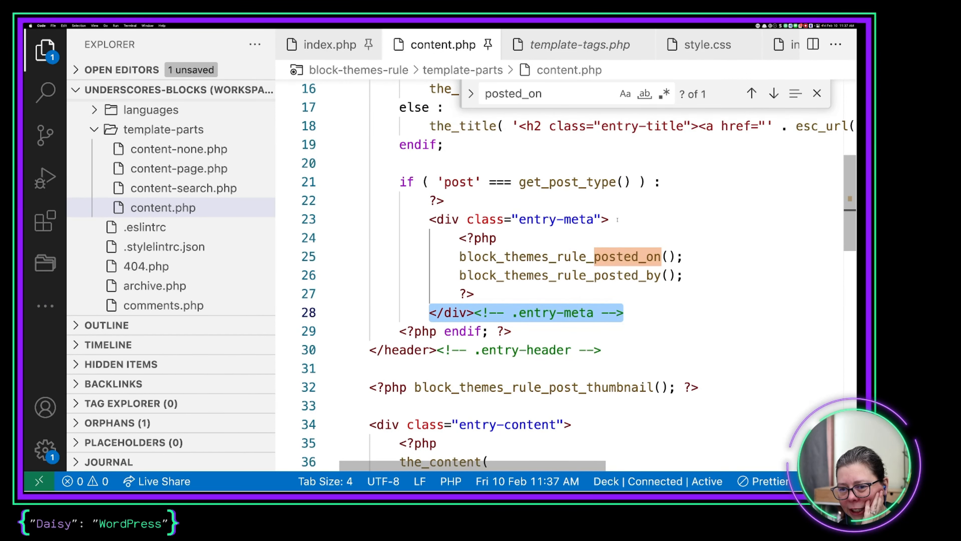
drag(617, 220, 429, 218)
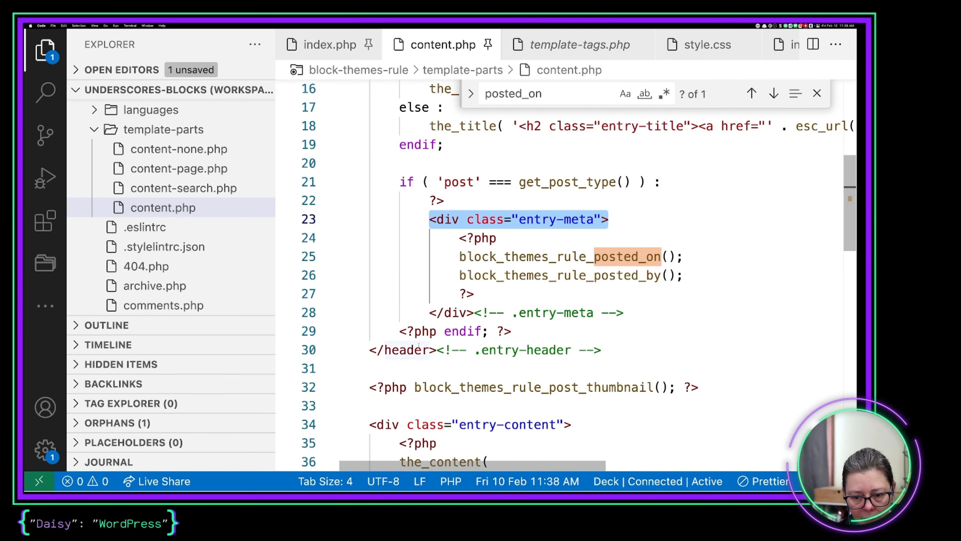
click(429, 350)
key(End)
drag(602, 350, 361, 352)
scroll(459, 329, up, 4)
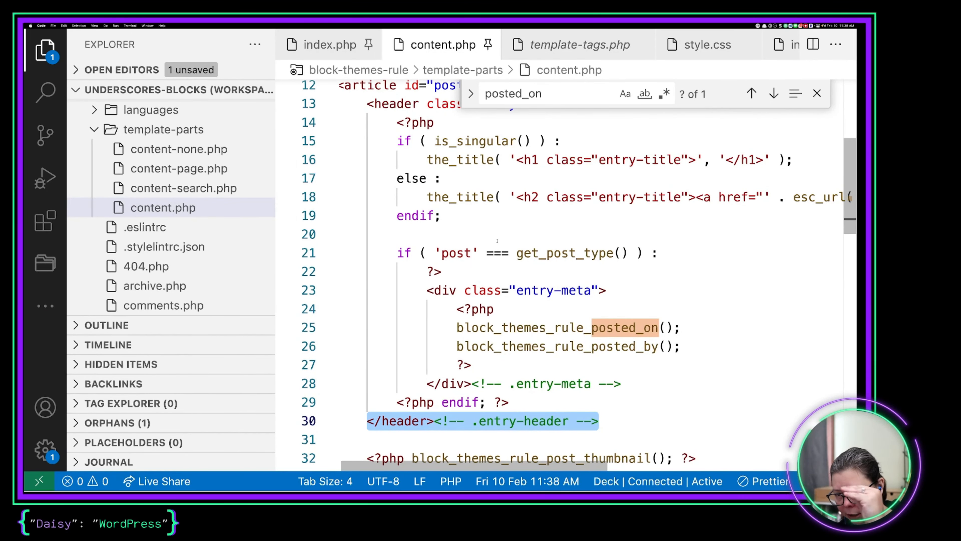
In Chrome's site editor, nest both Post Date blocks and the Post Author Name block inside Post Template below Post Title, and select Post Template.
key(super+Tab)
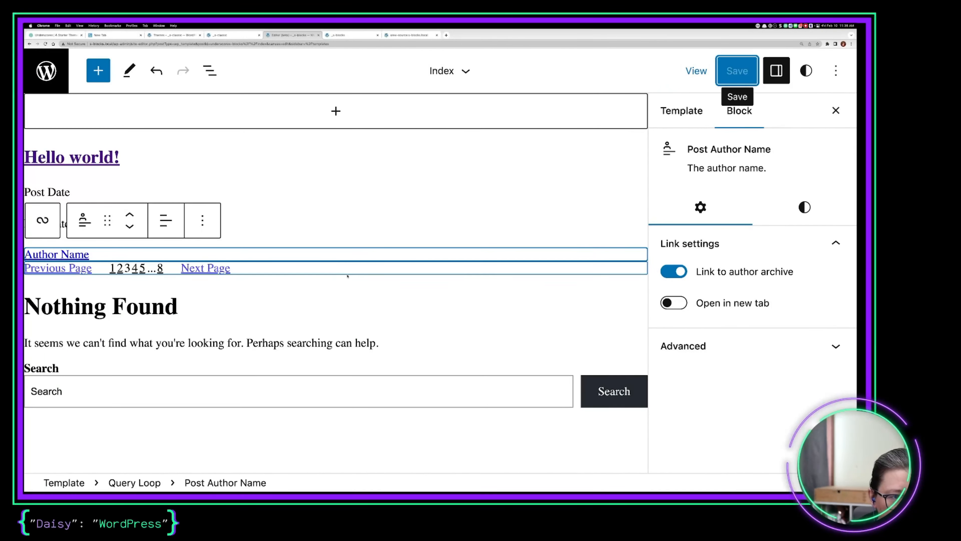
click(210, 70)
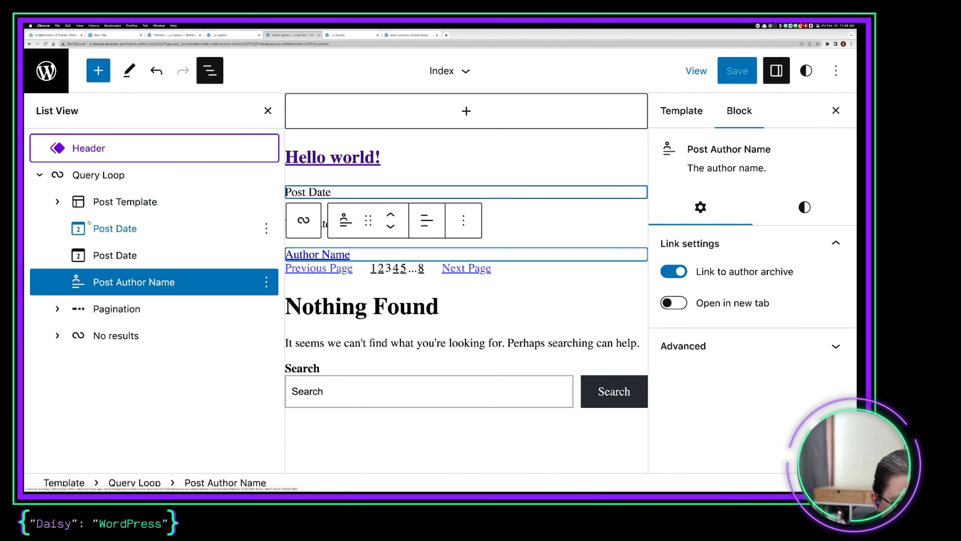
click(55, 201)
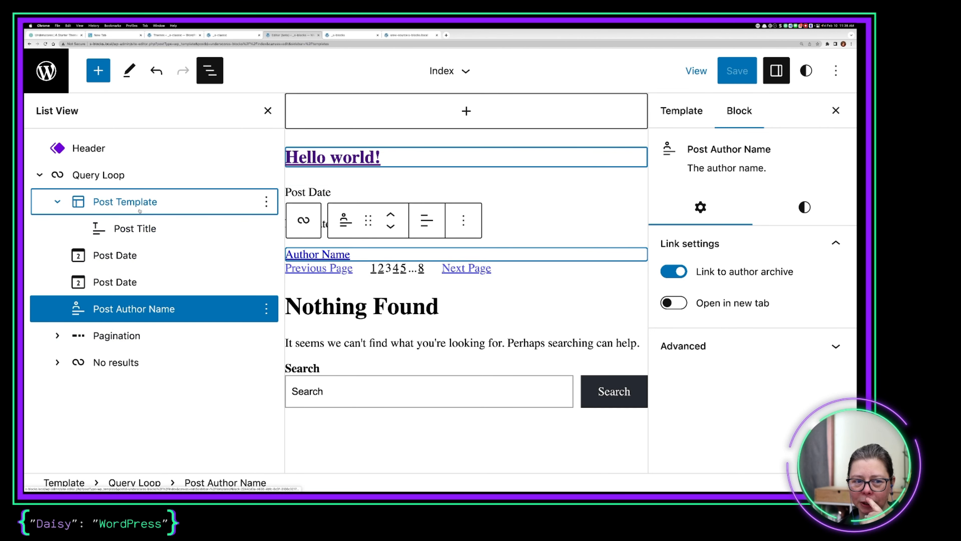
drag(114, 255, 144, 235)
drag(114, 279, 145, 292)
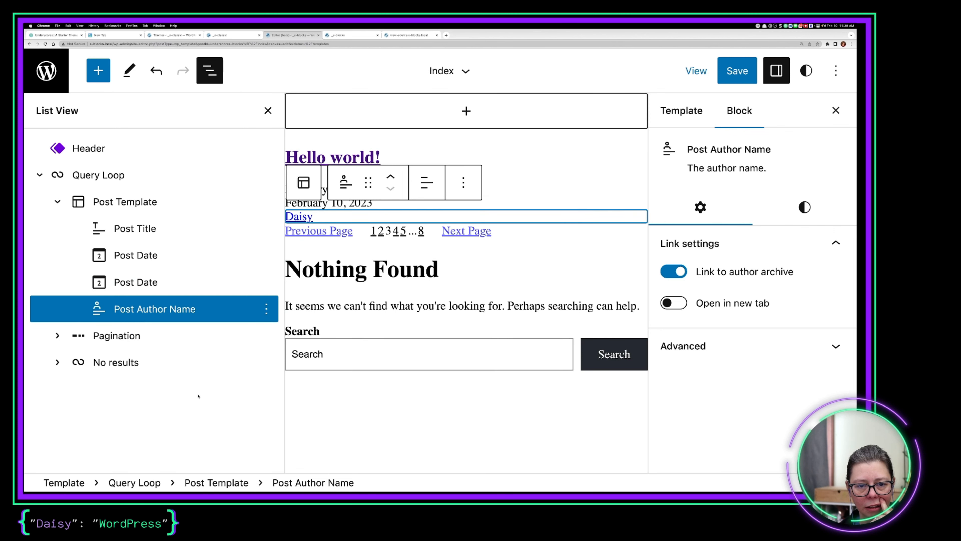
click(585, 166)
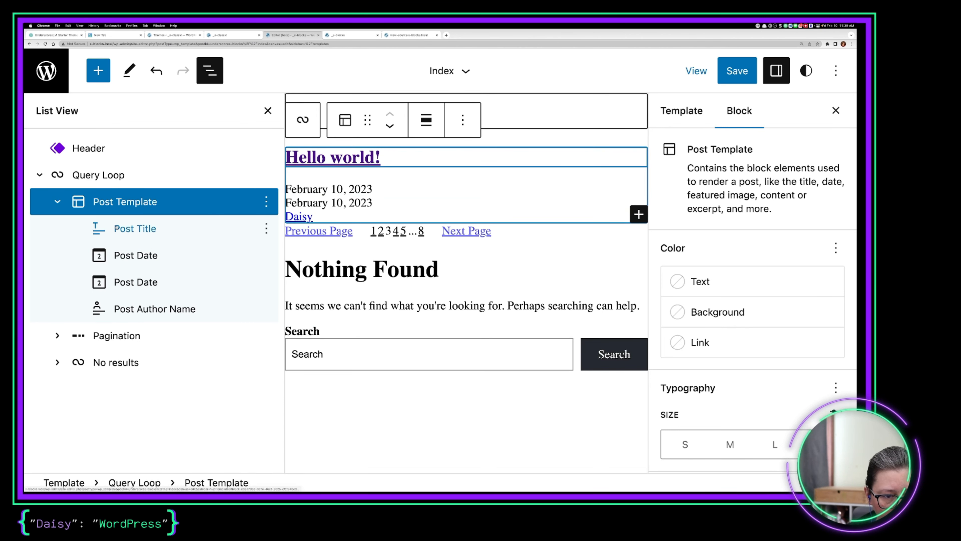
Group the Post Title, both Post Date blocks and the Post Author Name block inside Post Template.
click(116, 228)
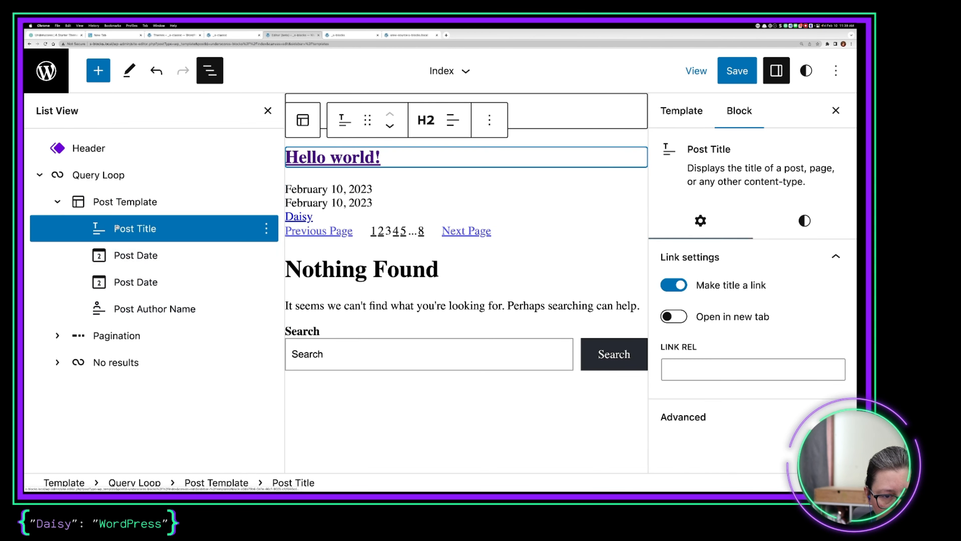
shift+click(139, 308)
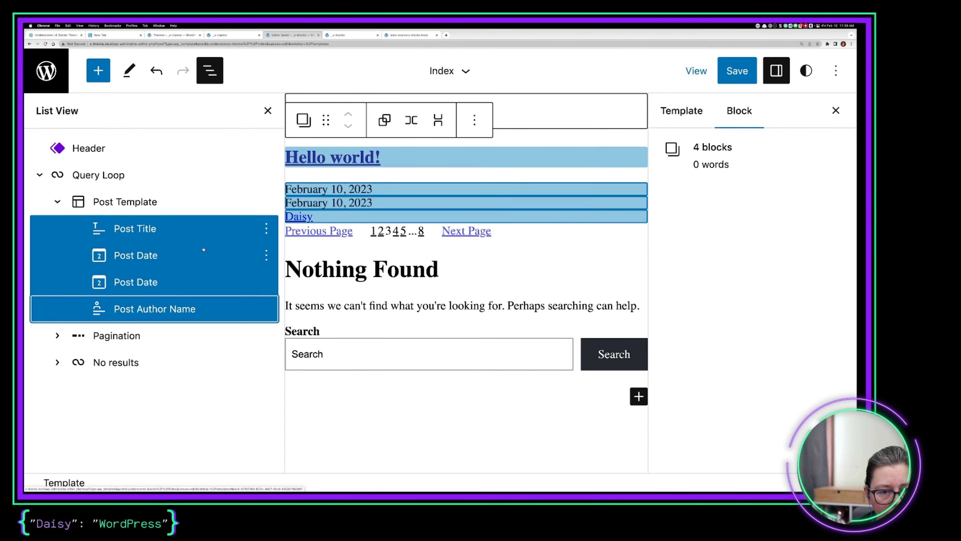
click(385, 120)
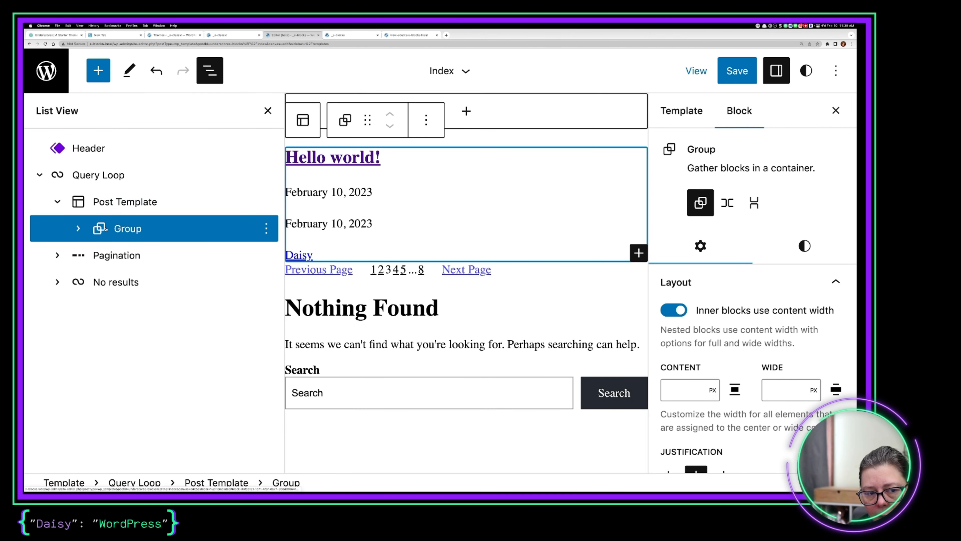
Set the new Group block's HTML element to <header> and save the Index template.
scroll(686, 436, down, 3)
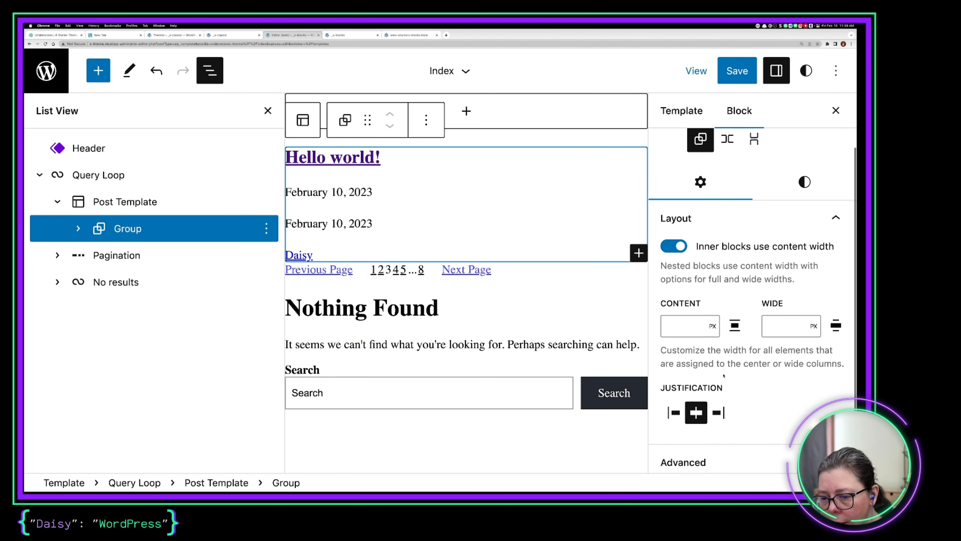
click(684, 456)
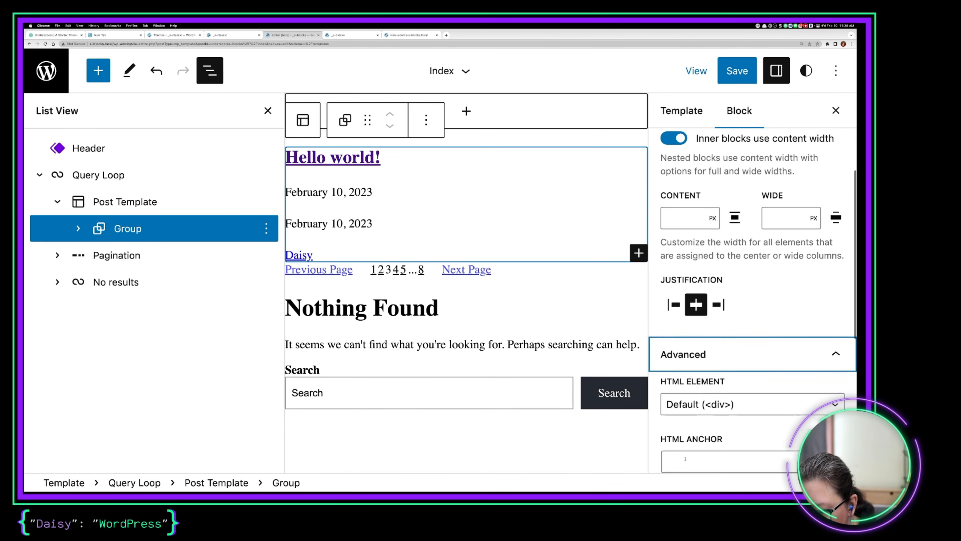
click(706, 303)
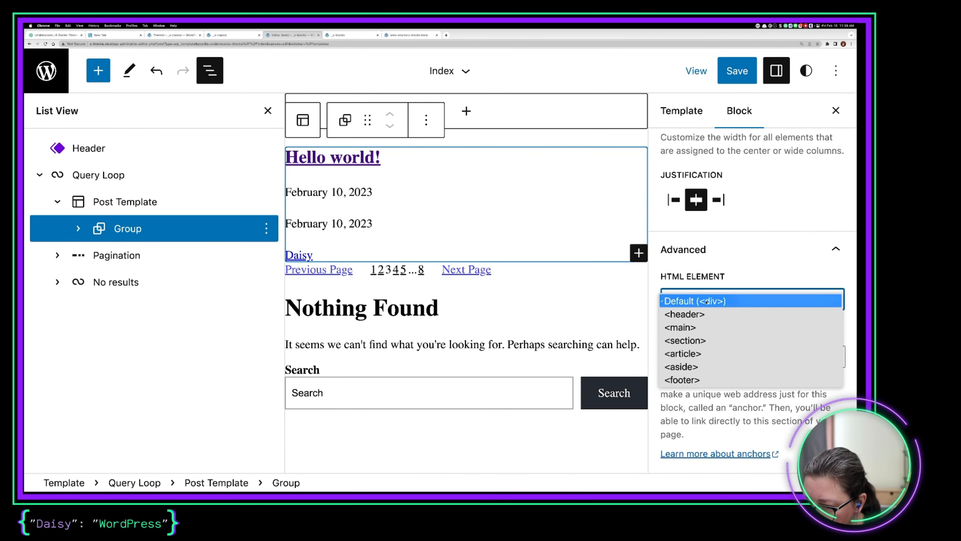
click(703, 314)
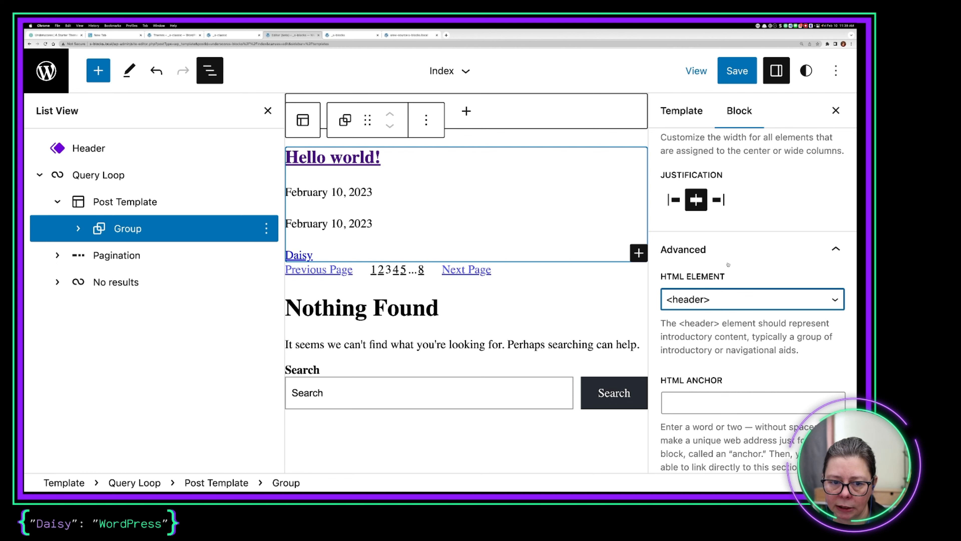
click(725, 338)
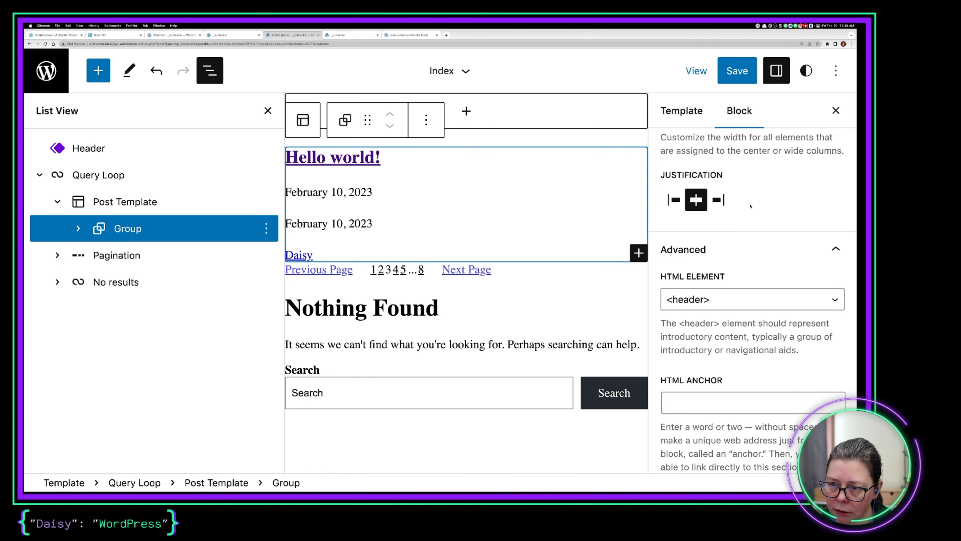
click(737, 70)
click(715, 68)
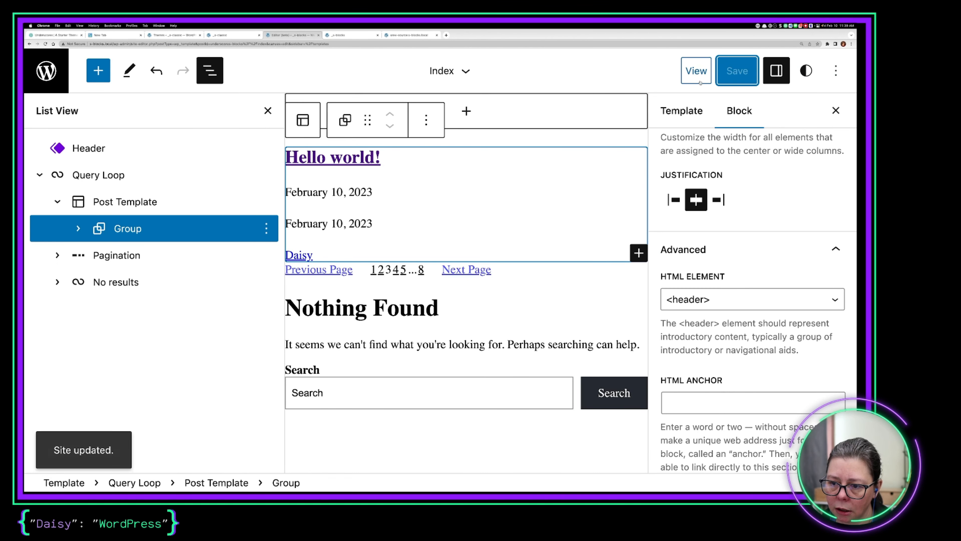
Switch to VS Code and examine the opening header tag and its entry-header class in content.php.
key(super+Tab)
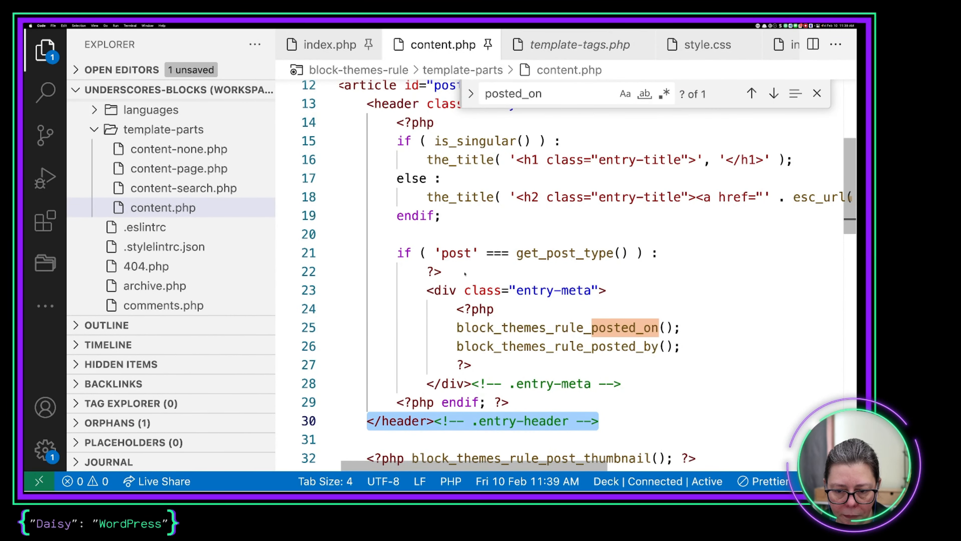
scroll(511, 303, up, 3)
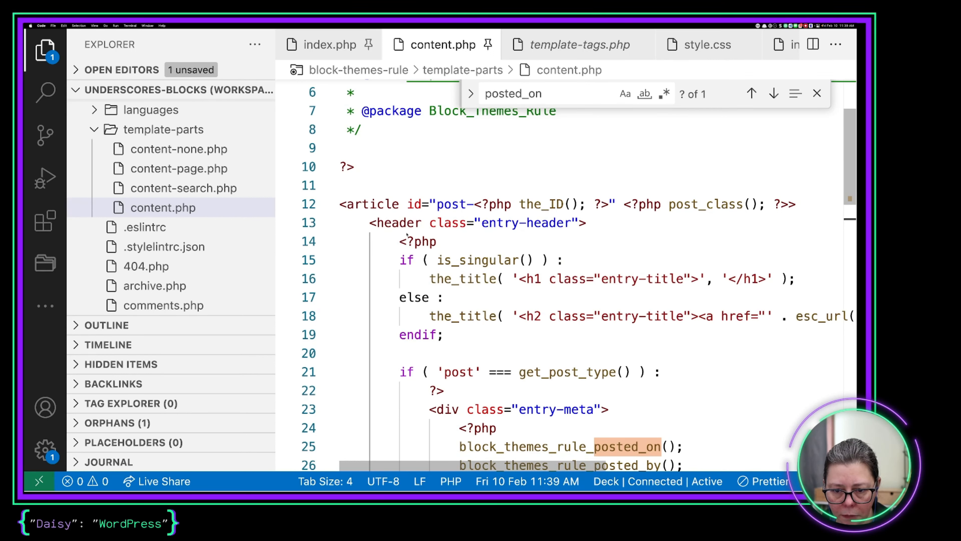
click(384, 224)
drag(370, 223, 588, 220)
scroll(579, 246, down, 3)
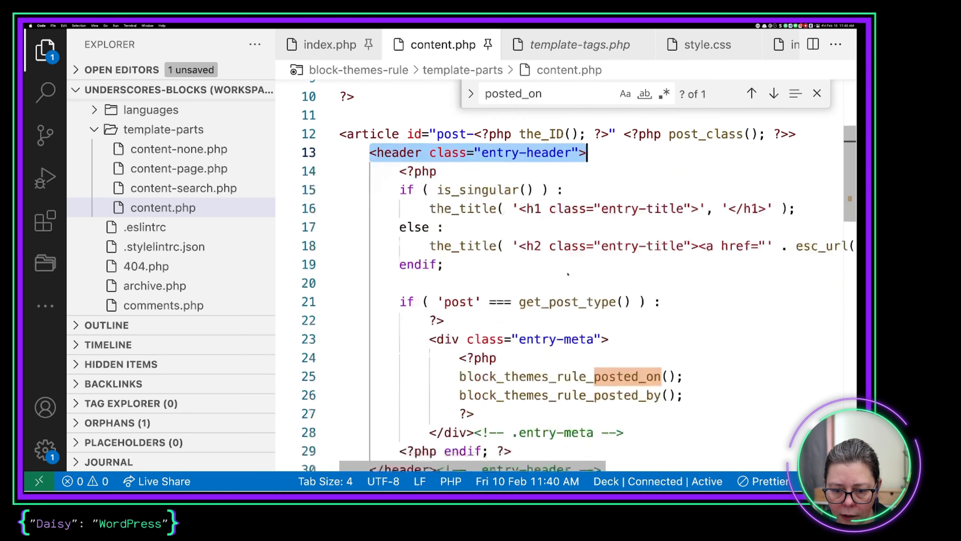
scroll(568, 274, down, 3)
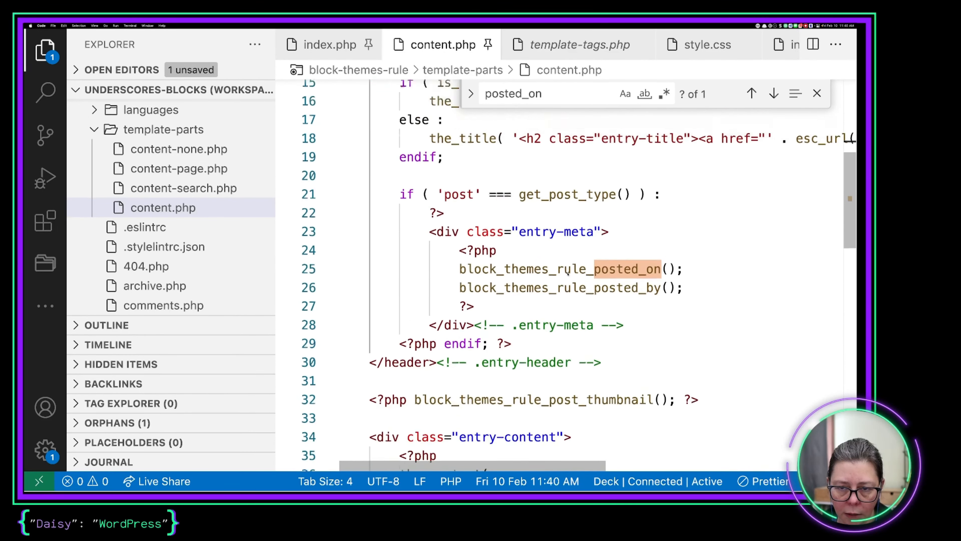
scroll(568, 275, up, 3)
scroll(568, 274, up, 2)
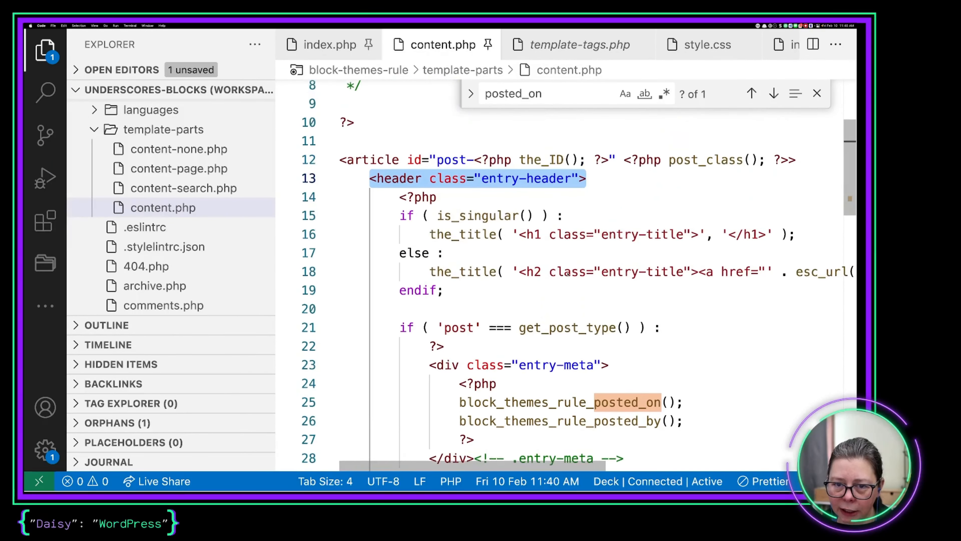
double_click(483, 178)
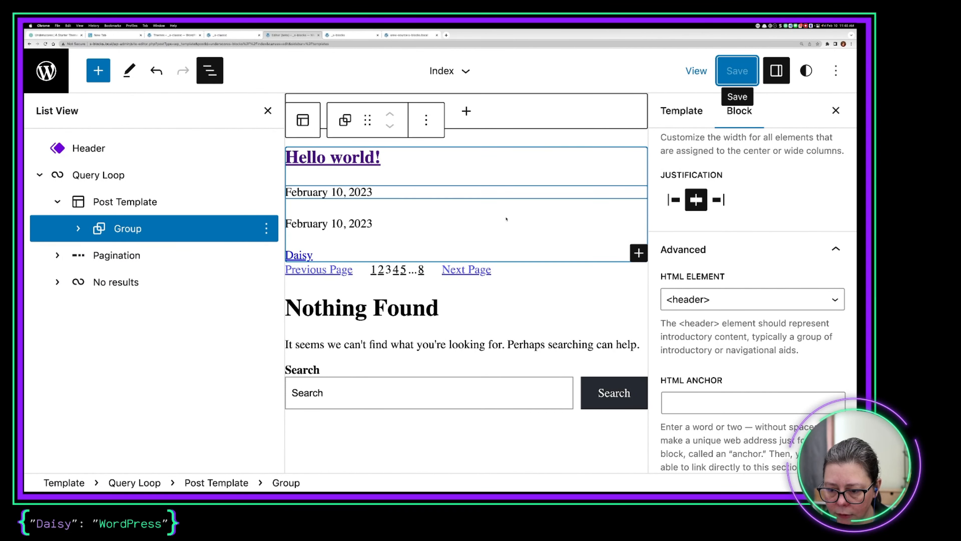
In Chrome's site editor, add the CSS class entry-header to the Group block and save the Index template.
scroll(696, 400, down, 3)
scroll(696, 400, down, 5)
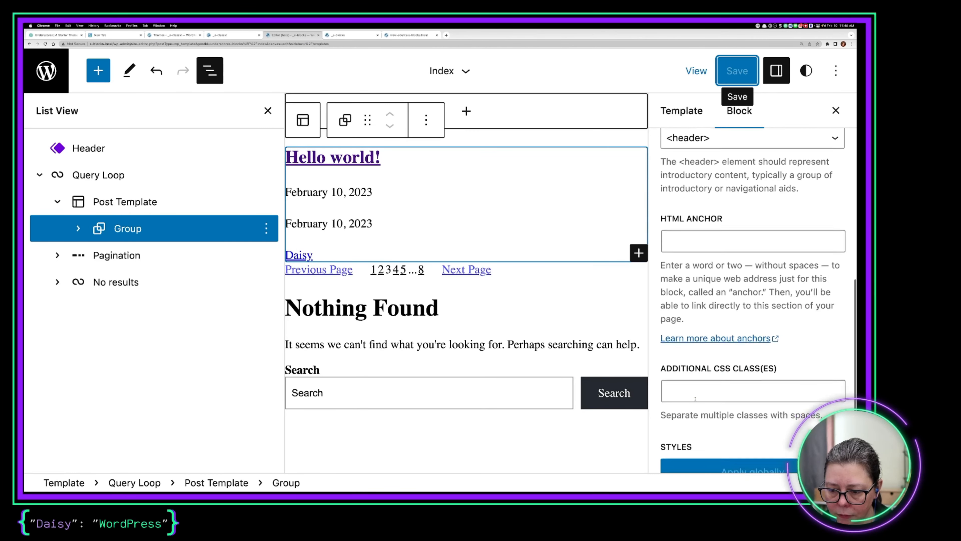
click(695, 367)
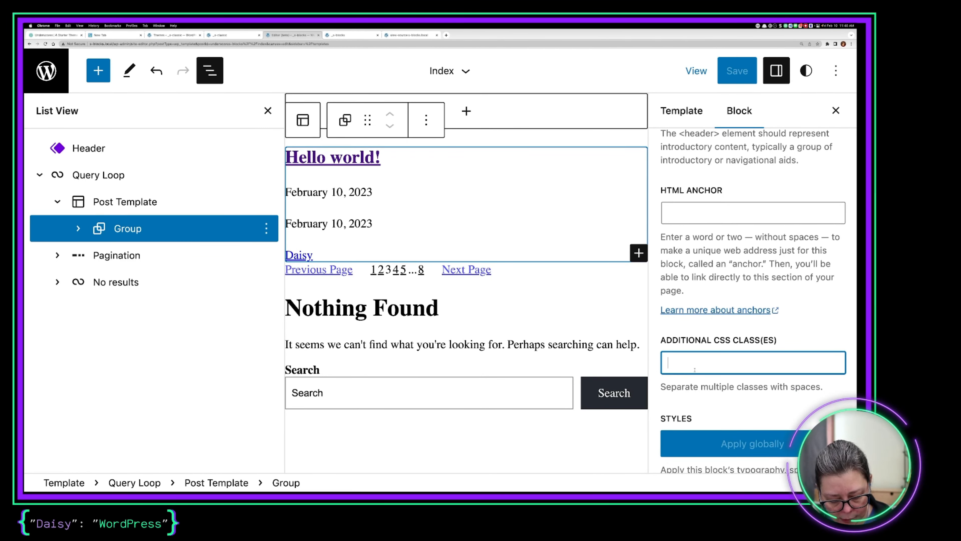
text(ent)
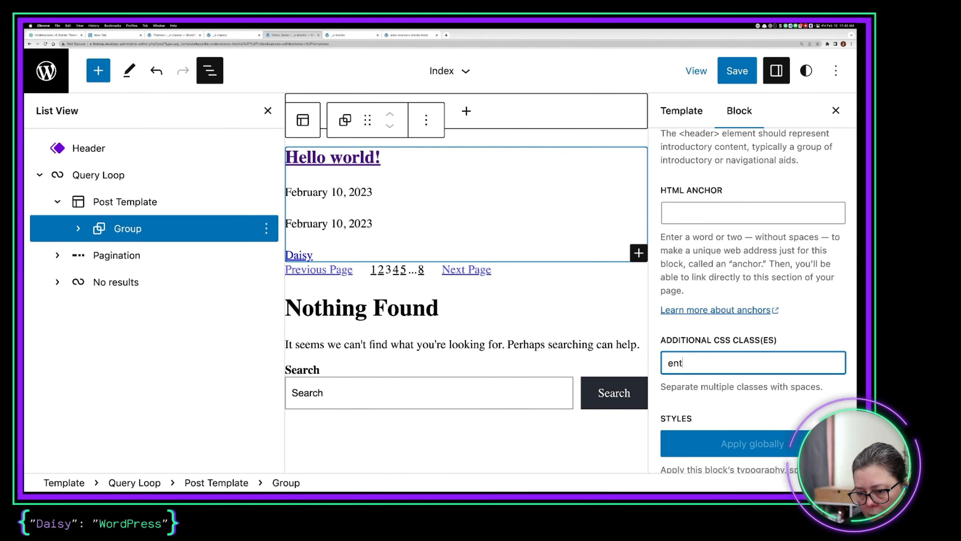
text(ry-header)
scroll(706, 403, down, 2)
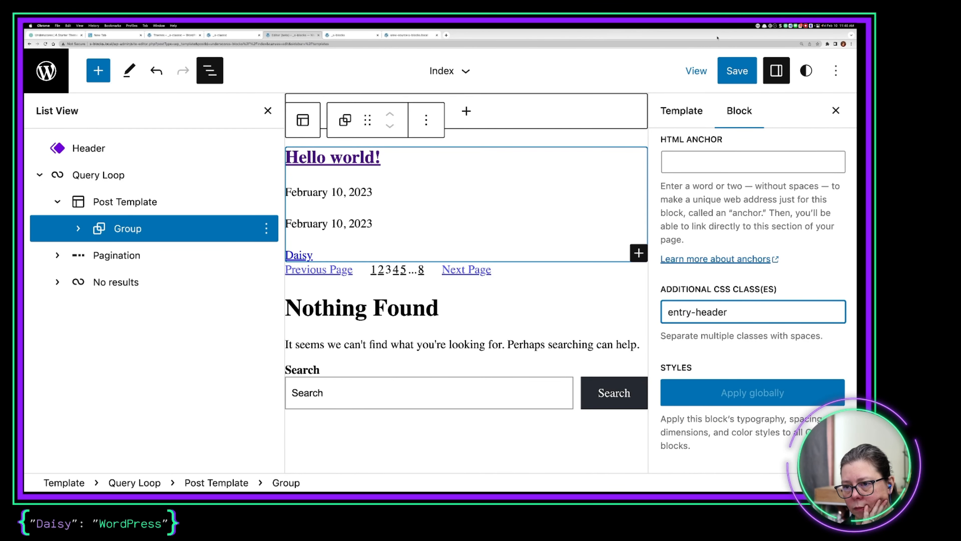
click(733, 72)
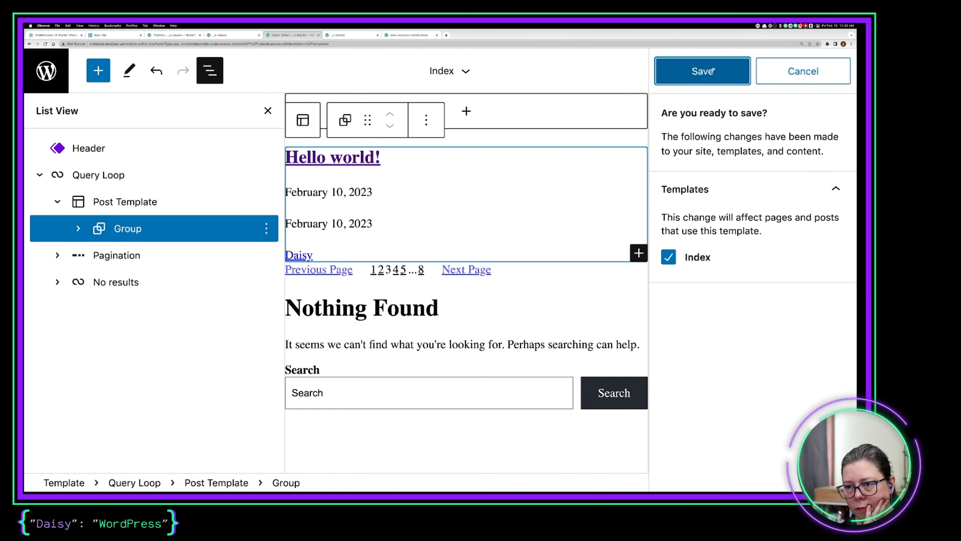
click(702, 71)
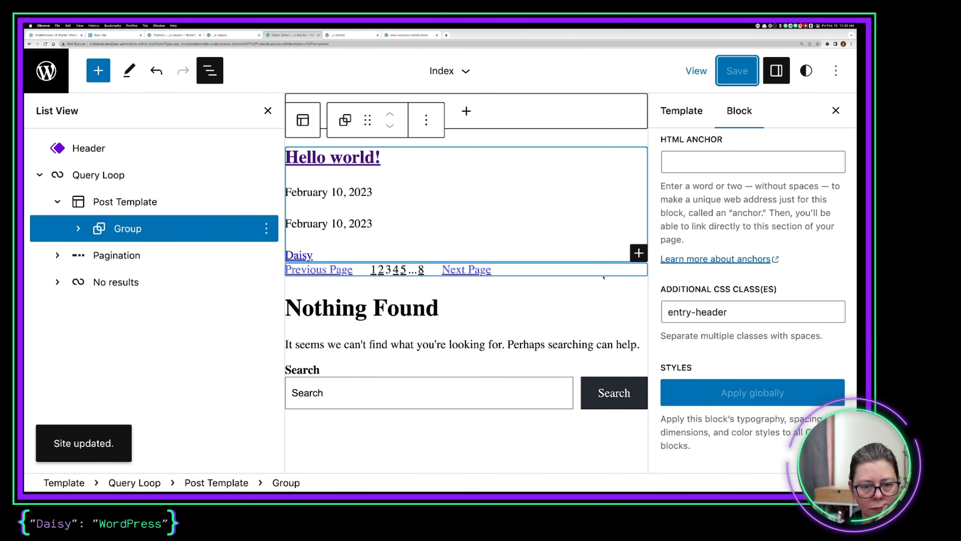
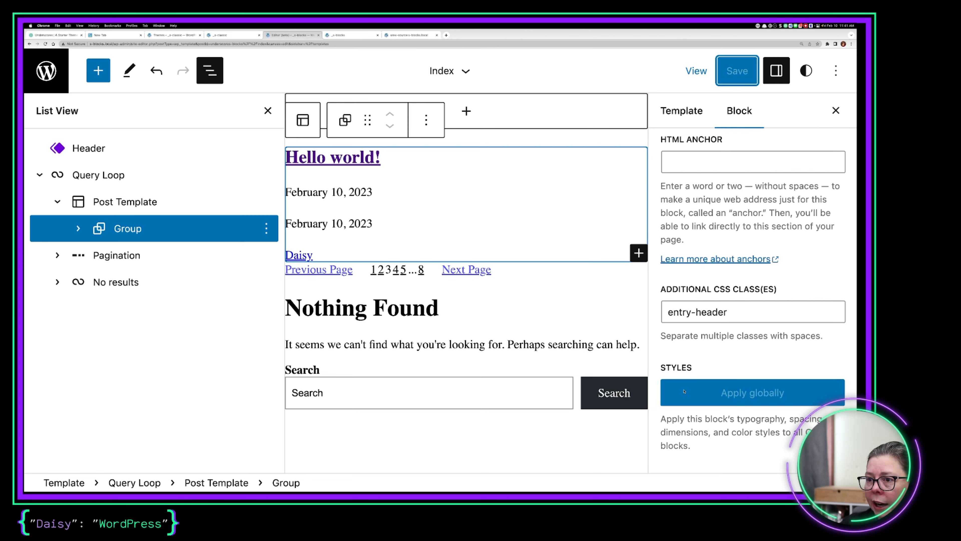
Look at the site-wide Styles, dismissing the welcome guide, and return to the Group block's settings.
click(806, 71)
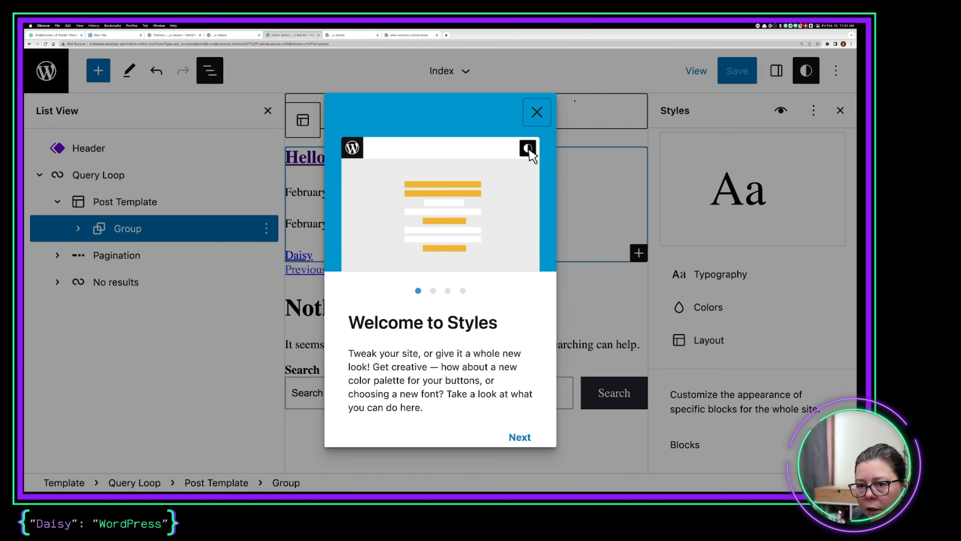
click(537, 112)
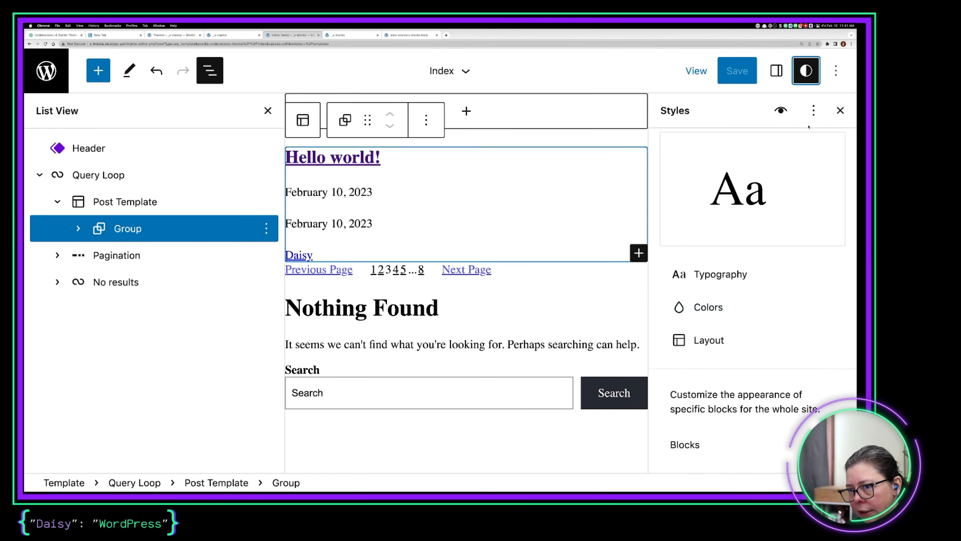
click(776, 70)
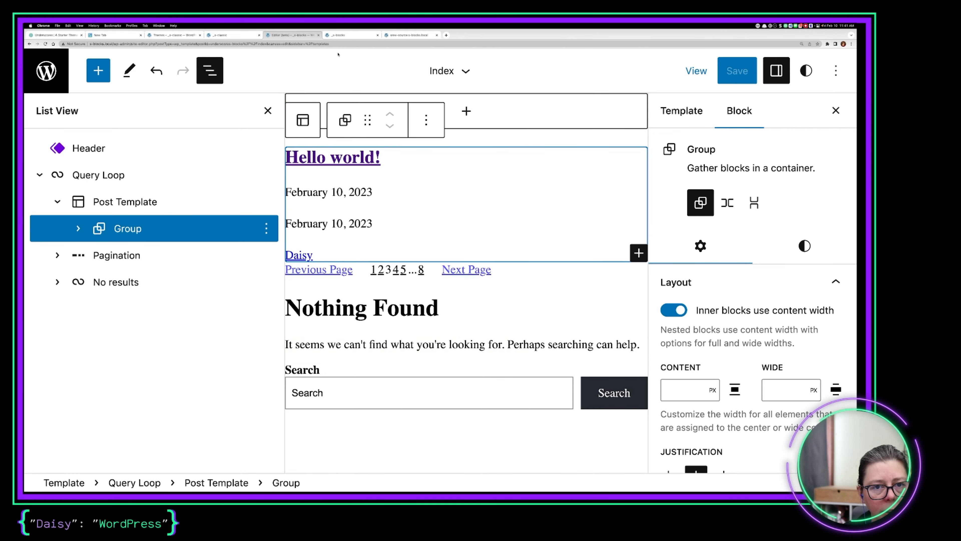
Reload the _s-blocks front page to check the rendered post header, and return to the site editor.
click(346, 34)
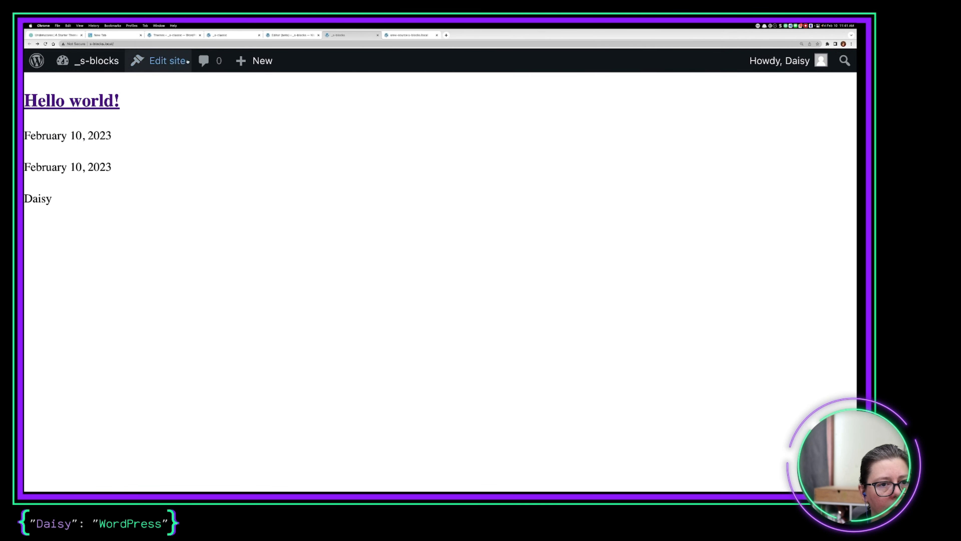
click(171, 45)
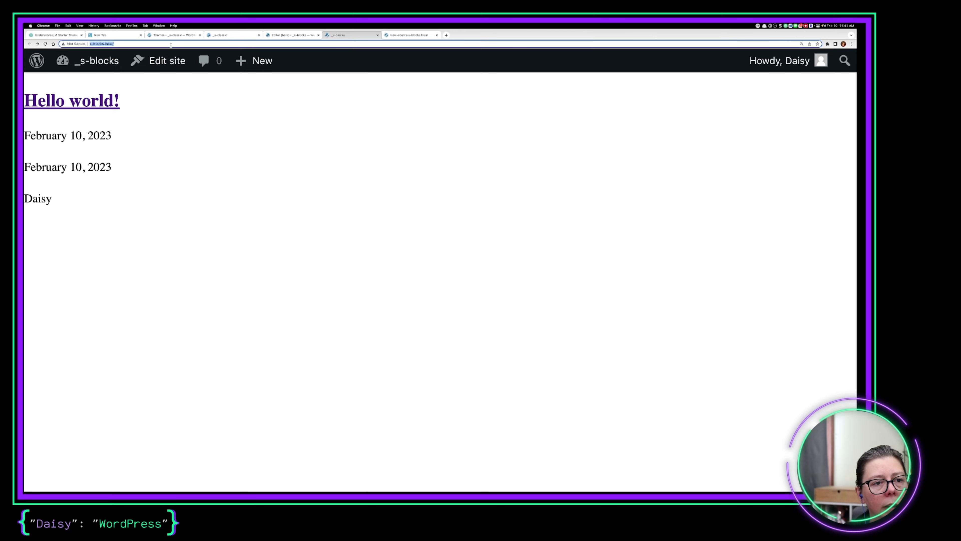
key(Return)
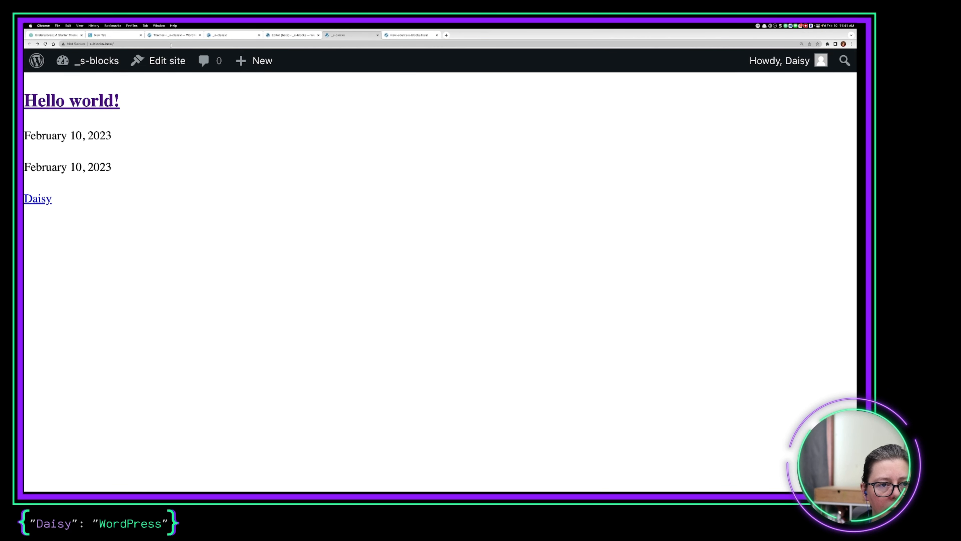
click(170, 45)
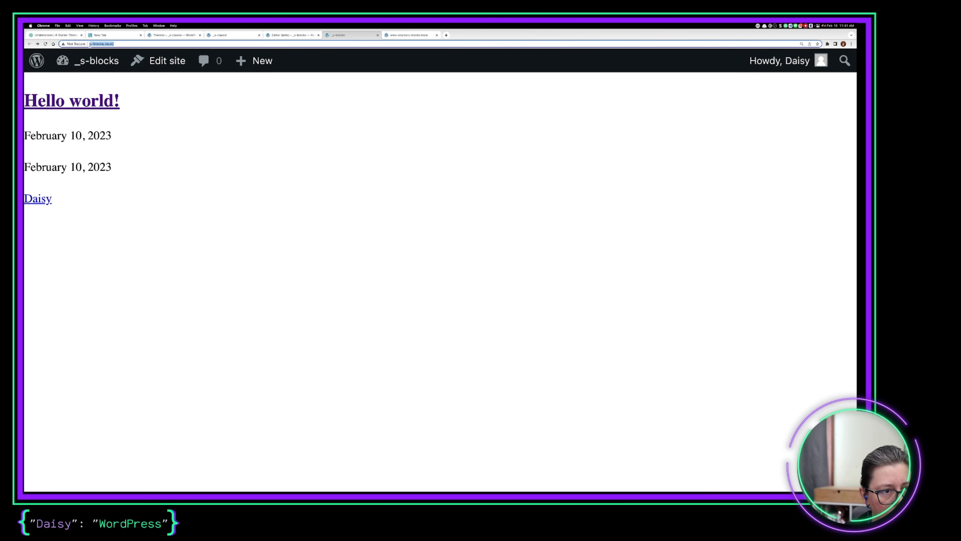
click(45, 44)
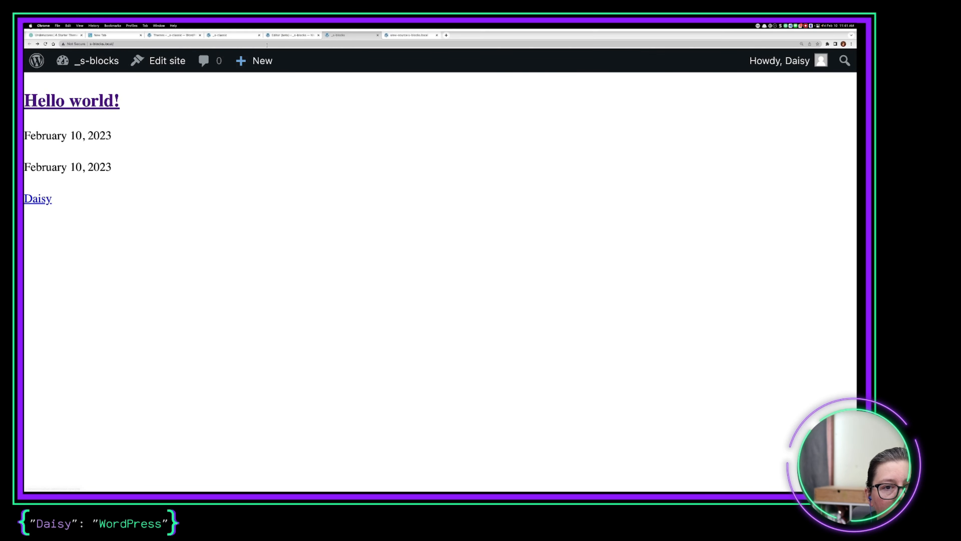
click(273, 35)
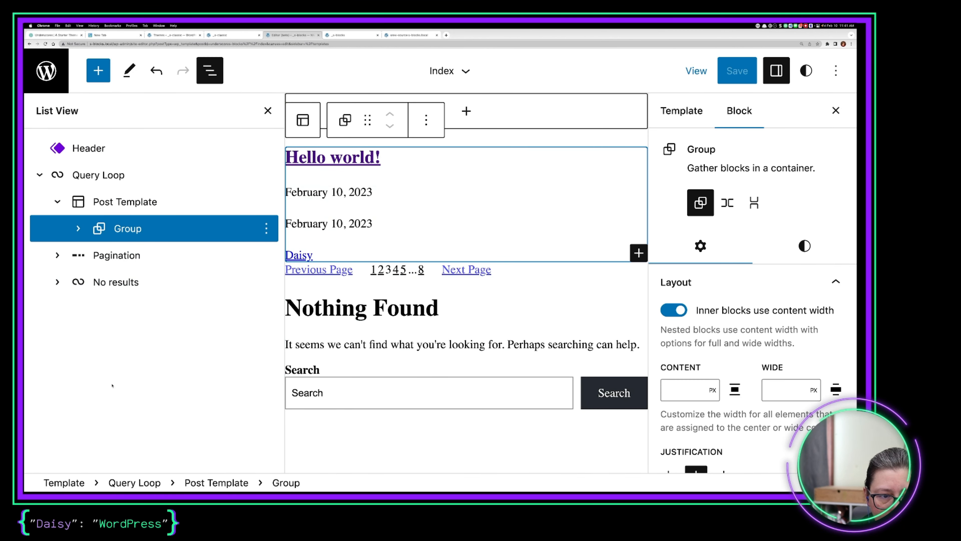
Switch to VS Code and examine the post_thumbnail call that follows the closing entry-header tag in content.php.
key(super+Tab)
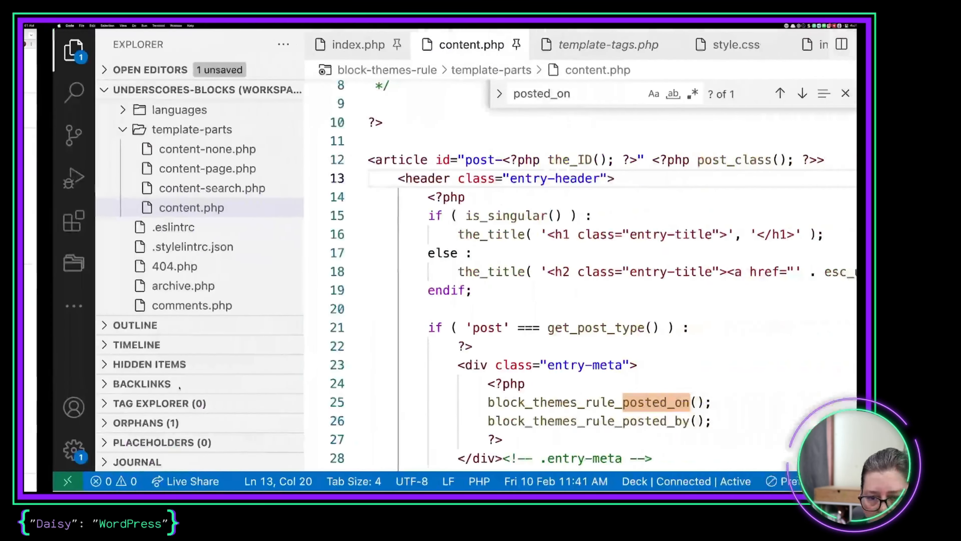
click(492, 178)
scroll(410, 407, down, 5)
scroll(411, 407, up, 1)
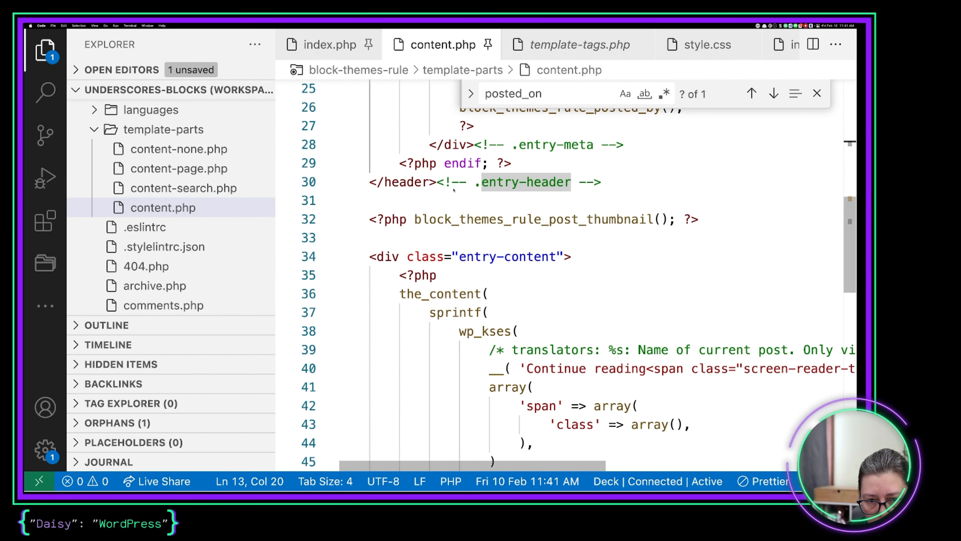
click(446, 185)
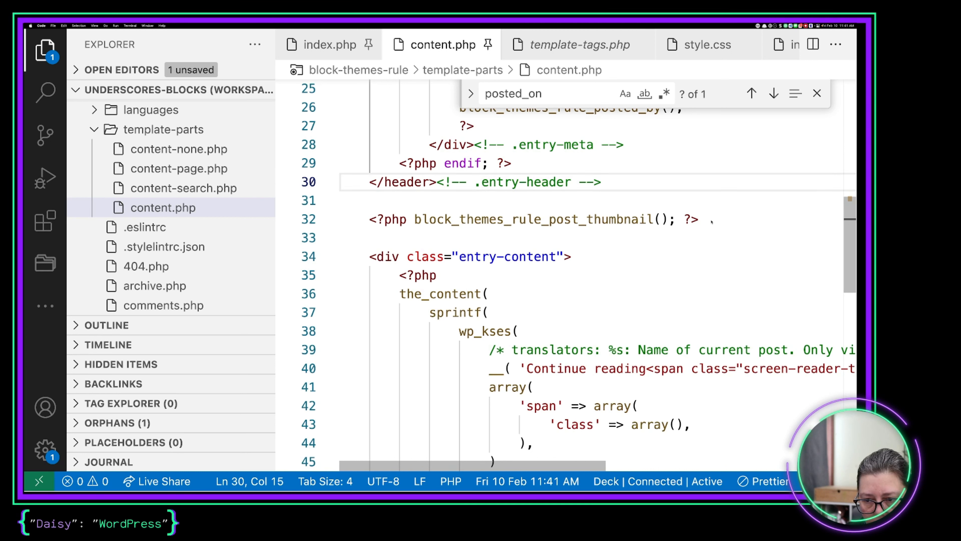
drag(711, 221, 369, 219)
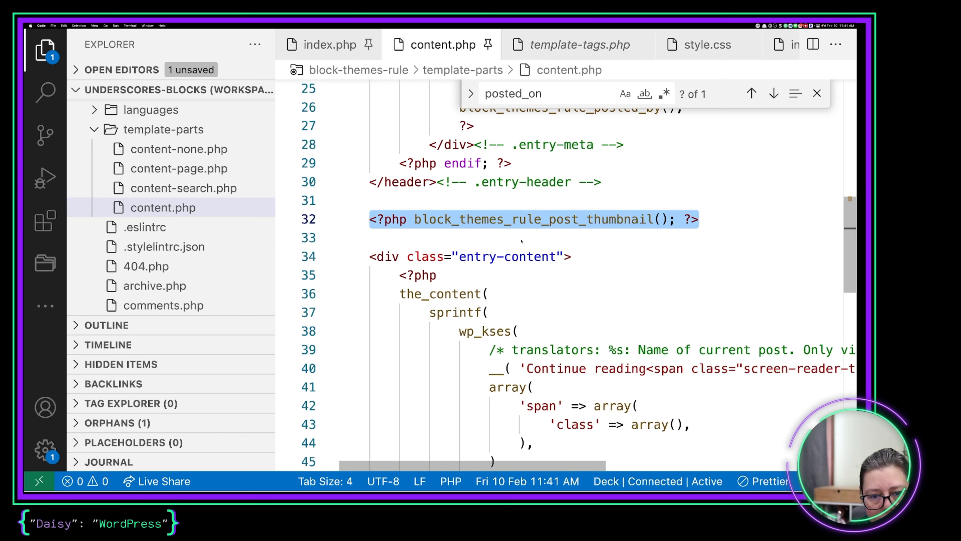
Switch to Chrome's site editor, add a Post Featured Image block after the Group in the Post Template, and save the Index template.
key(ctrl+Left)
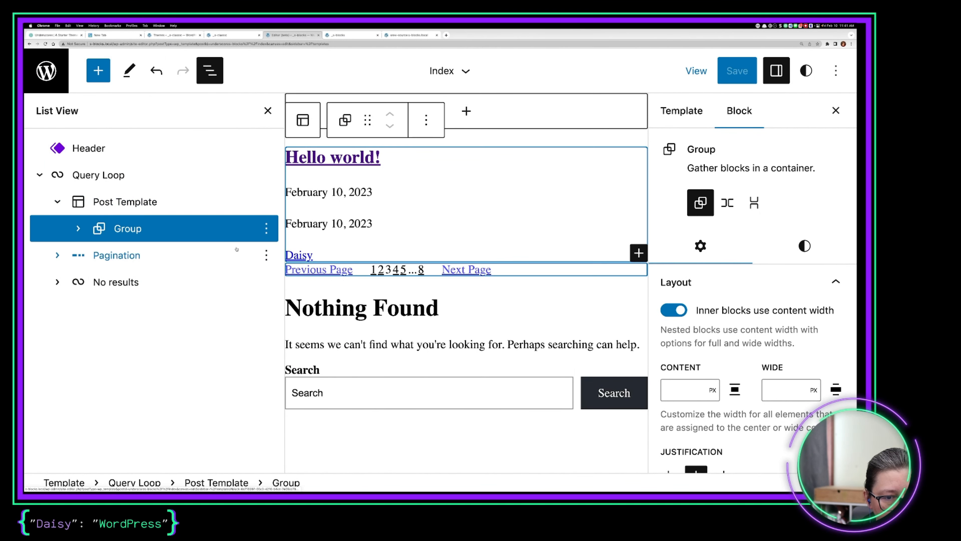
click(266, 229)
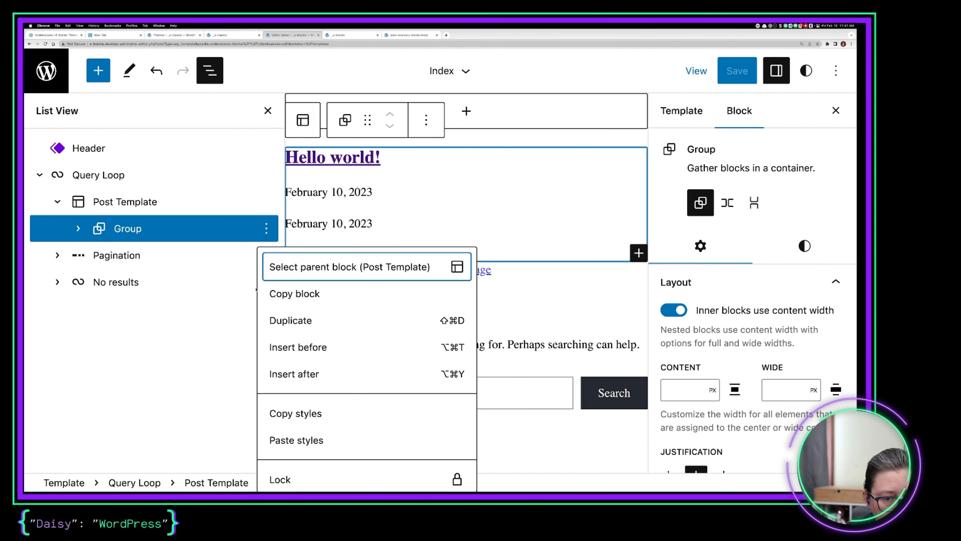
click(293, 374)
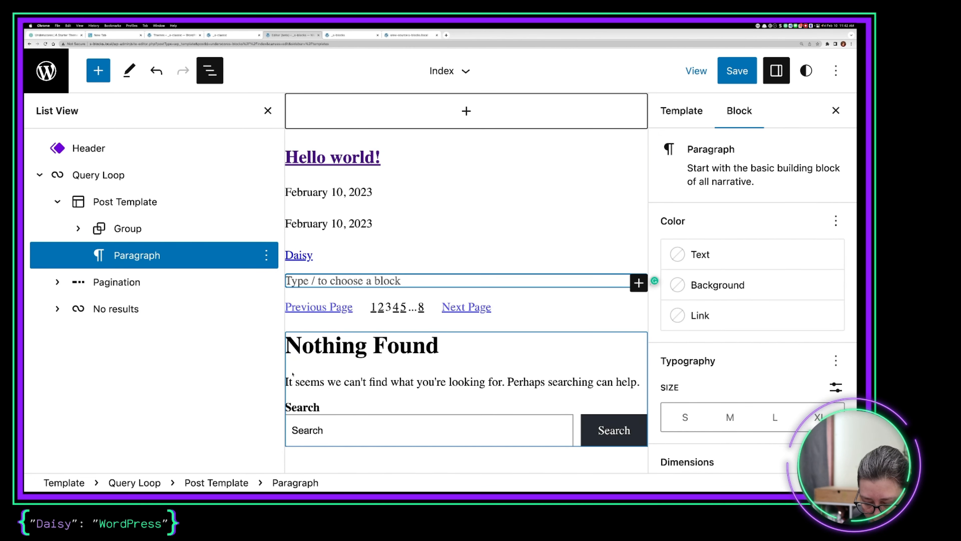
text(/fear)
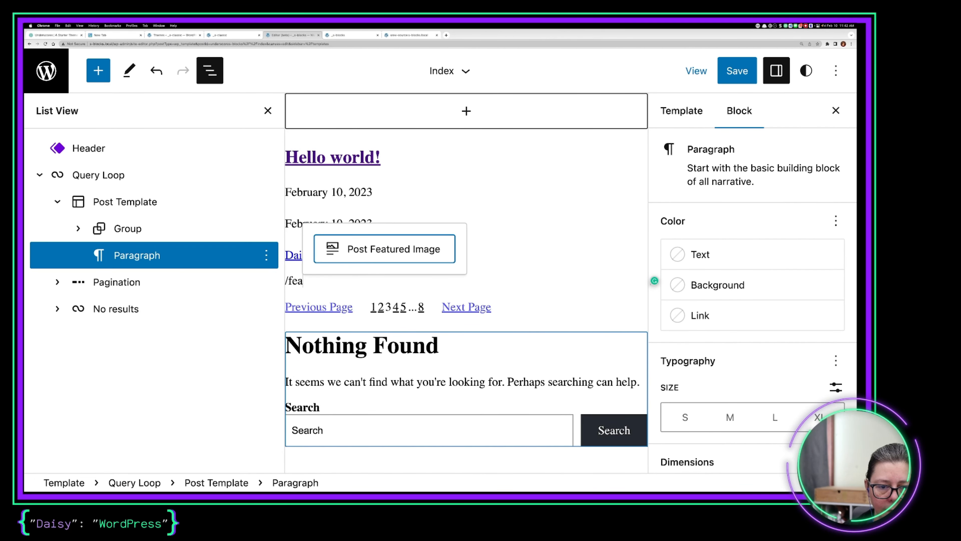
key(Return)
key(ctrl+Right)
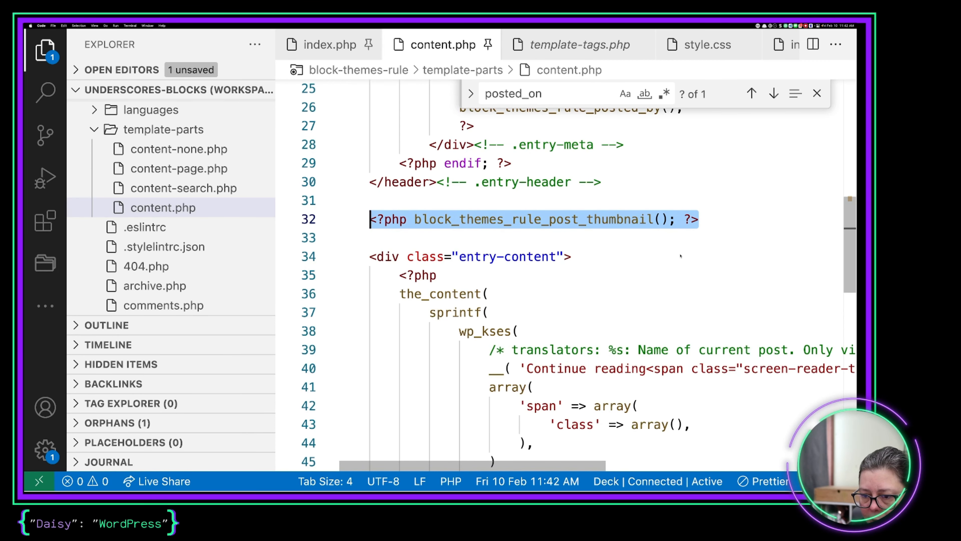
key(ctrl+Left)
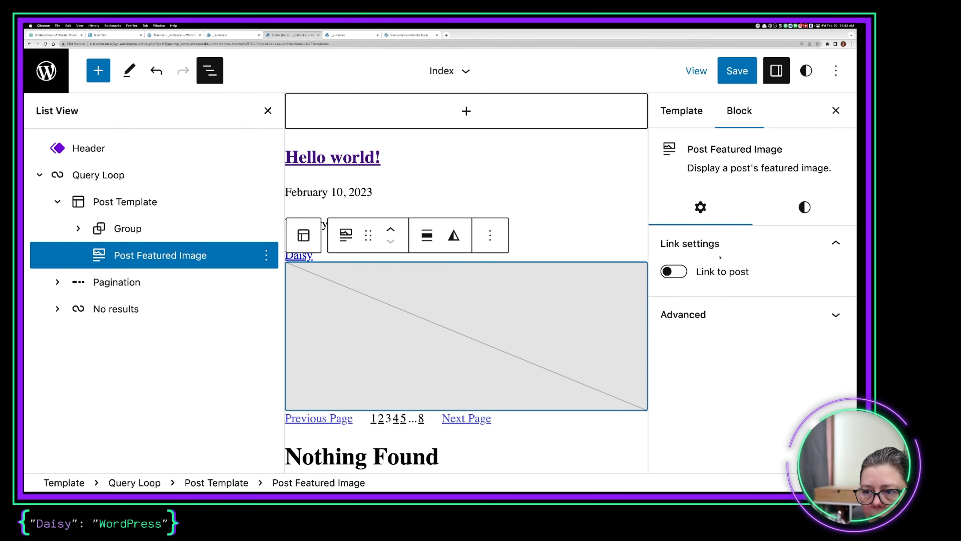
click(738, 70)
click(702, 70)
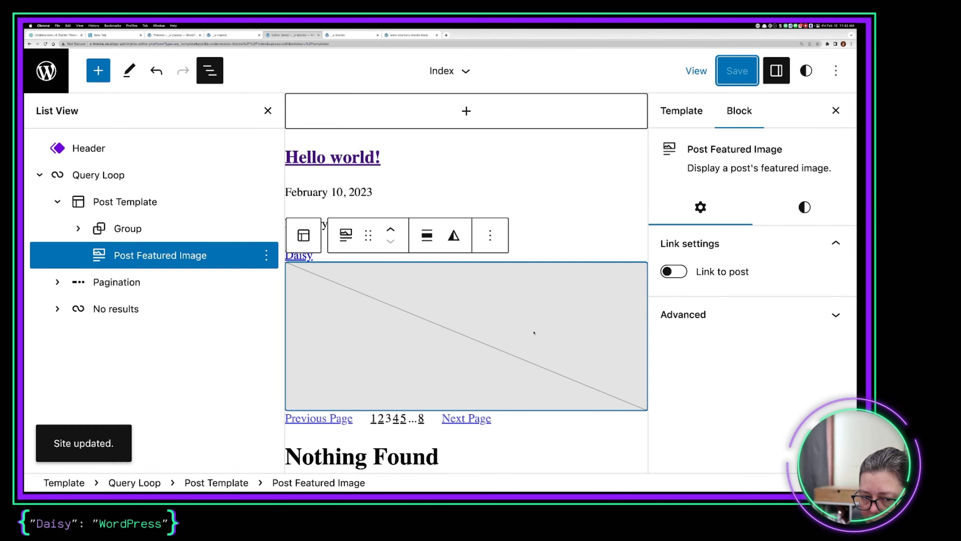
Switch to VS Code and examine the the_content call inside the entry-content div of content.php, including its full "Continue reading" line.
key(ctrl+Right)
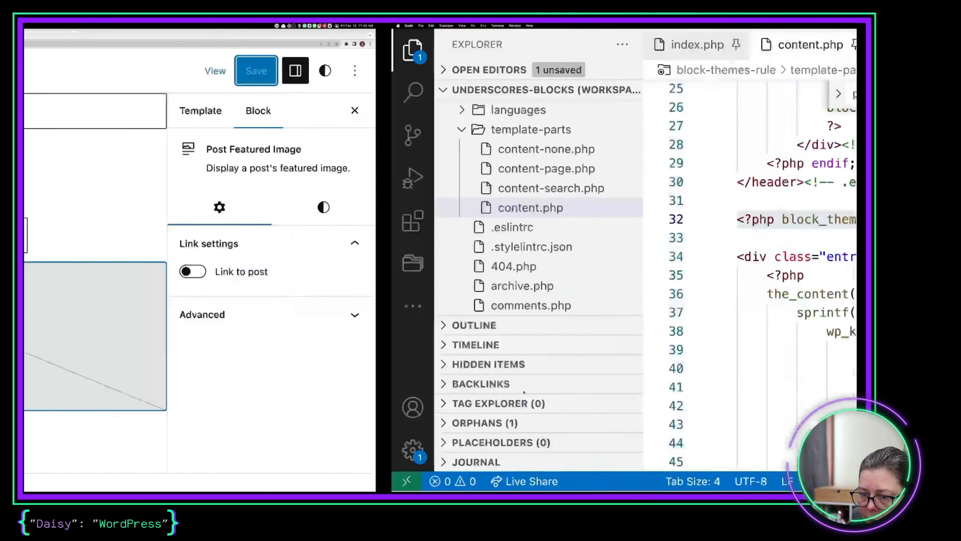
click(489, 294)
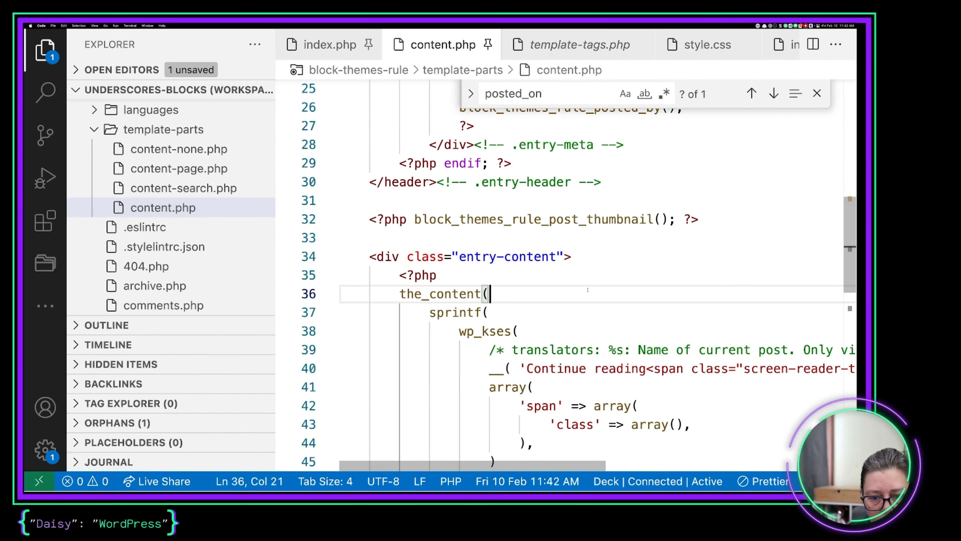
scroll(487, 279, down, 2)
scroll(489, 272, down, 2)
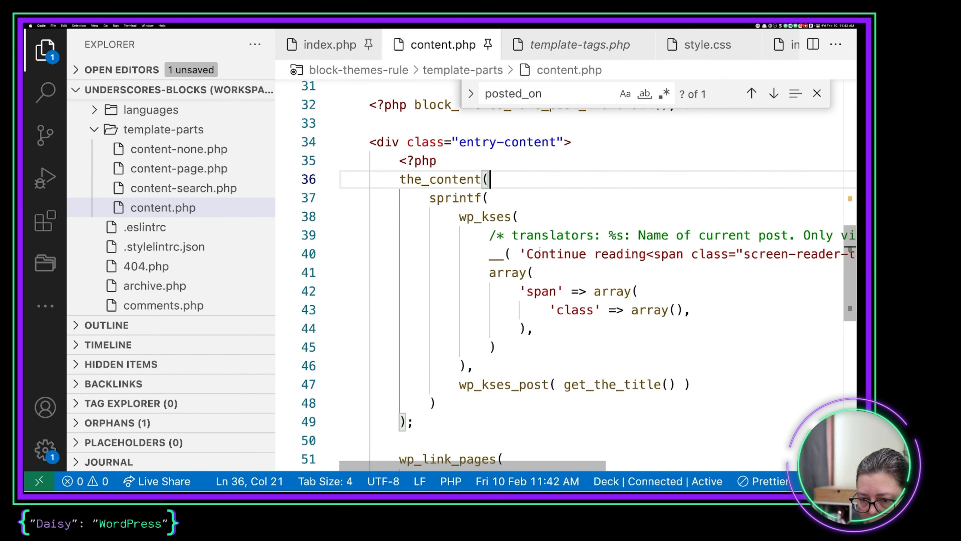
scroll(526, 228, right, 10)
scroll(540, 248, left, 10)
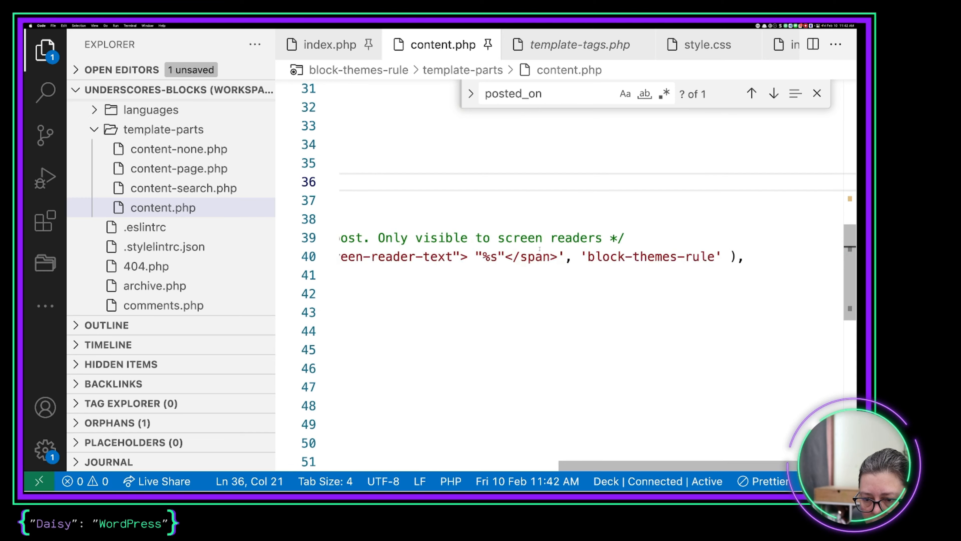
scroll(540, 248, up, 1)
scroll(539, 248, down, 2)
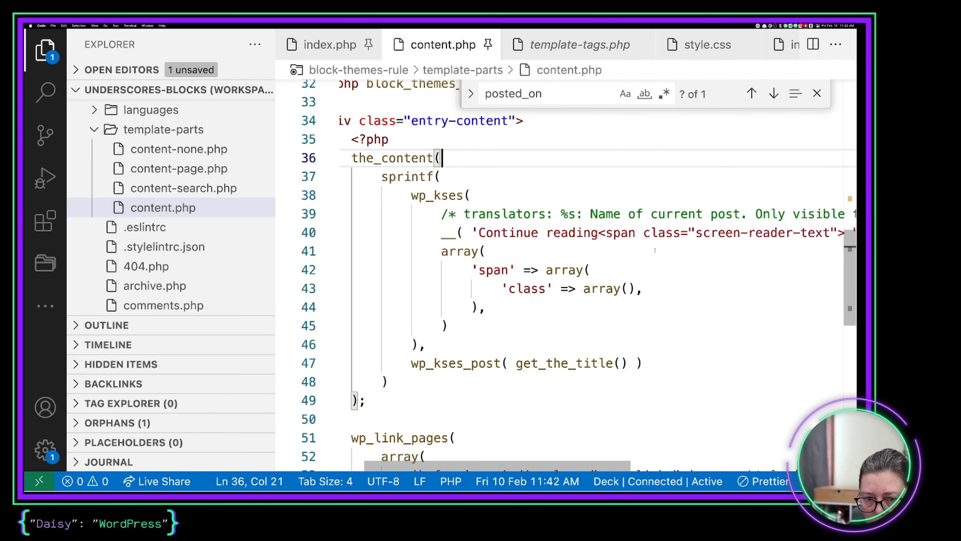
click(654, 250)
scroll(482, 150, right, 15)
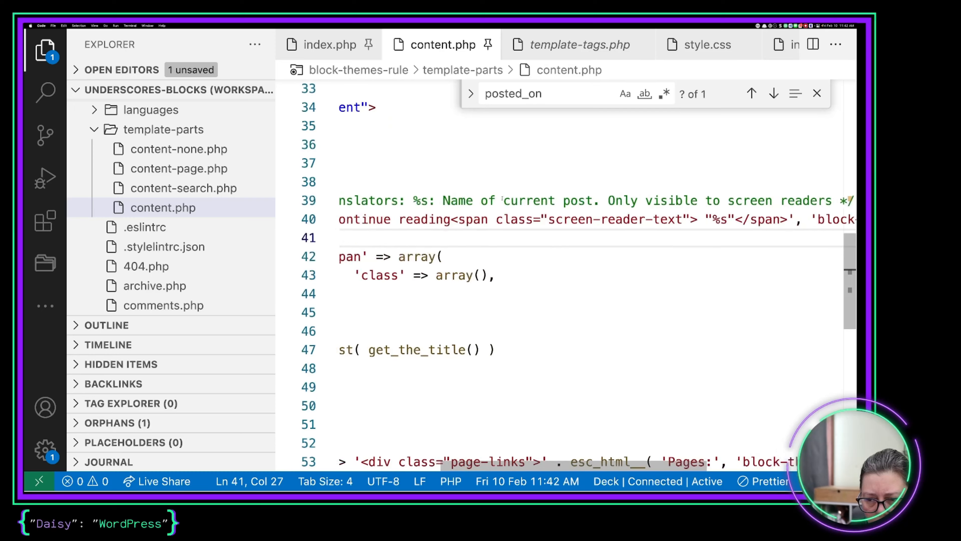
scroll(503, 198, left, 15)
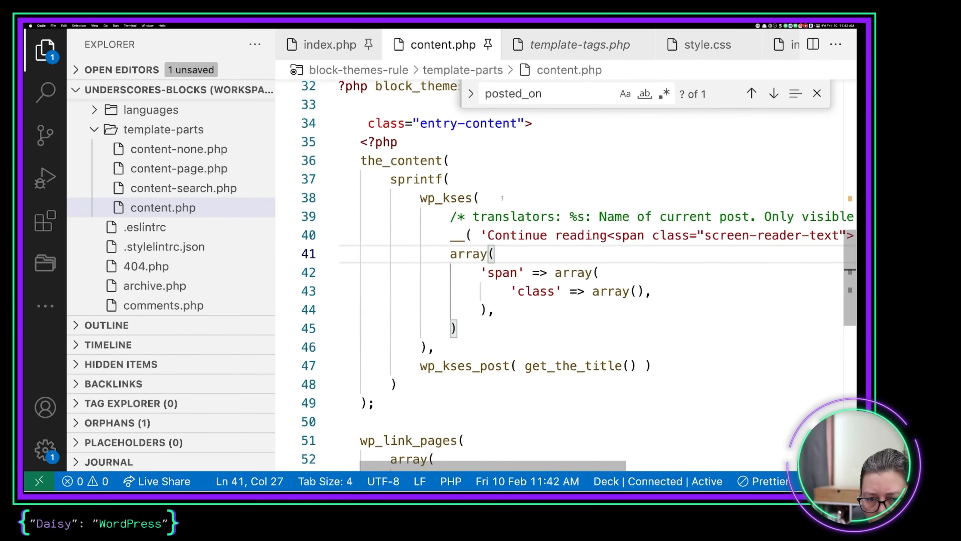
Switch to Chrome's site editor and add a Post Content block after the Post Featured Image in the Post Template.
key(super+Tab)
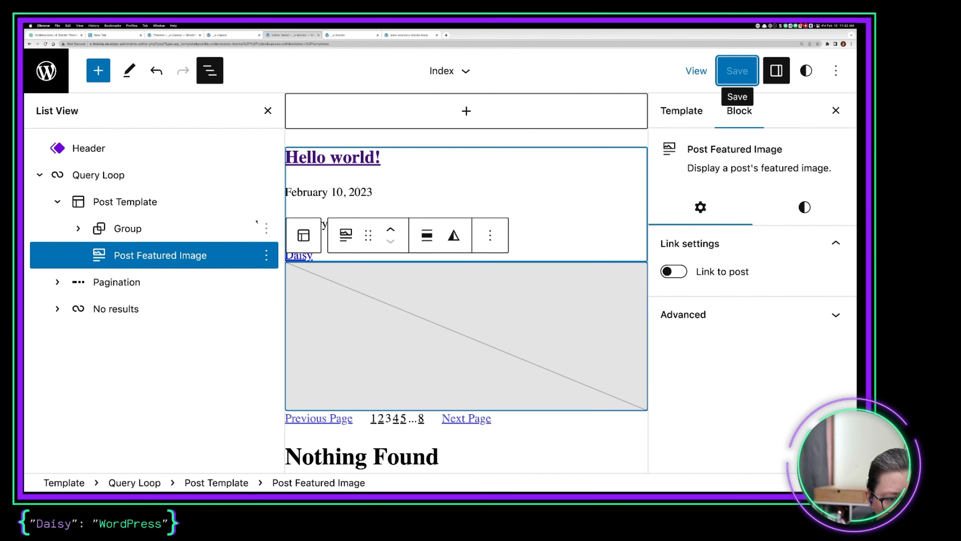
click(266, 255)
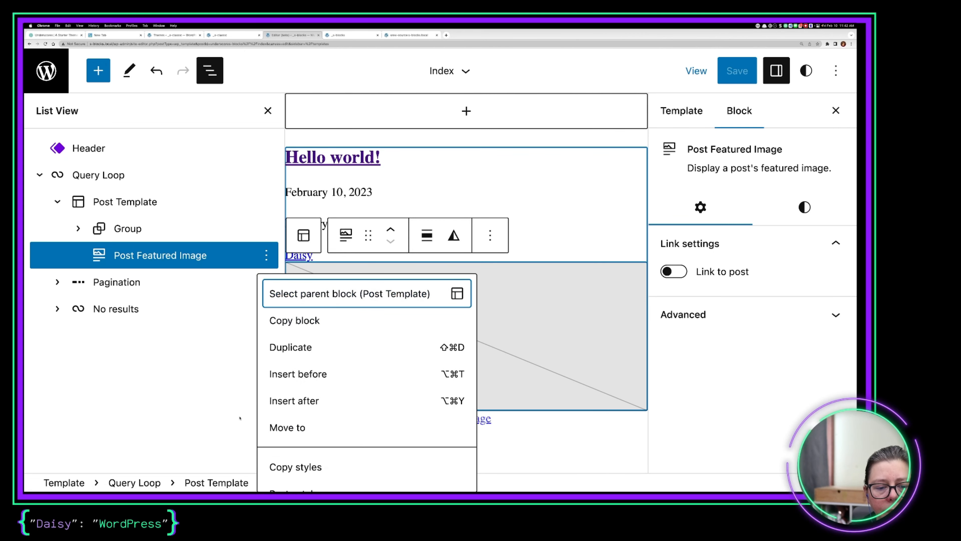
click(302, 400)
text(/conte)
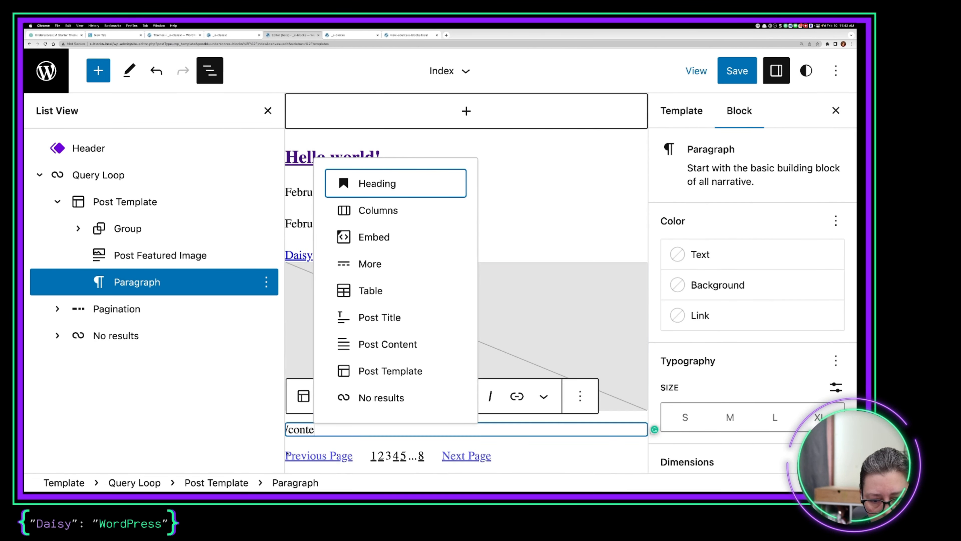
click(374, 349)
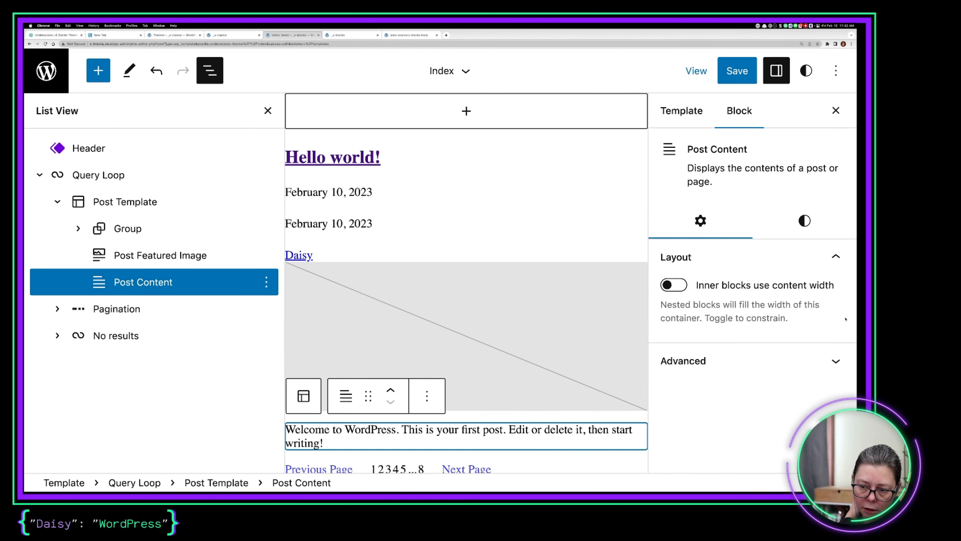
Look through the Post Content block's style, layout and advanced settings.
click(804, 221)
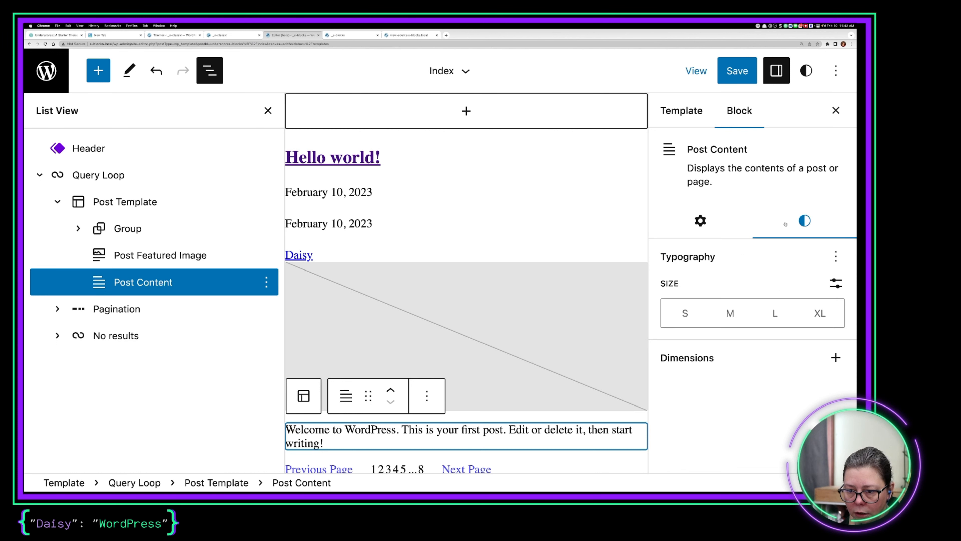
click(700, 220)
click(784, 361)
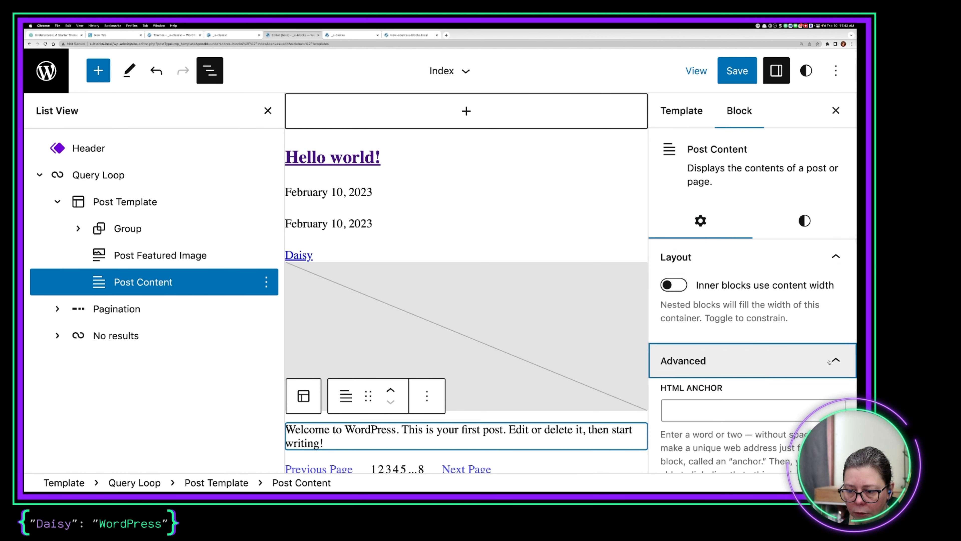
click(784, 361)
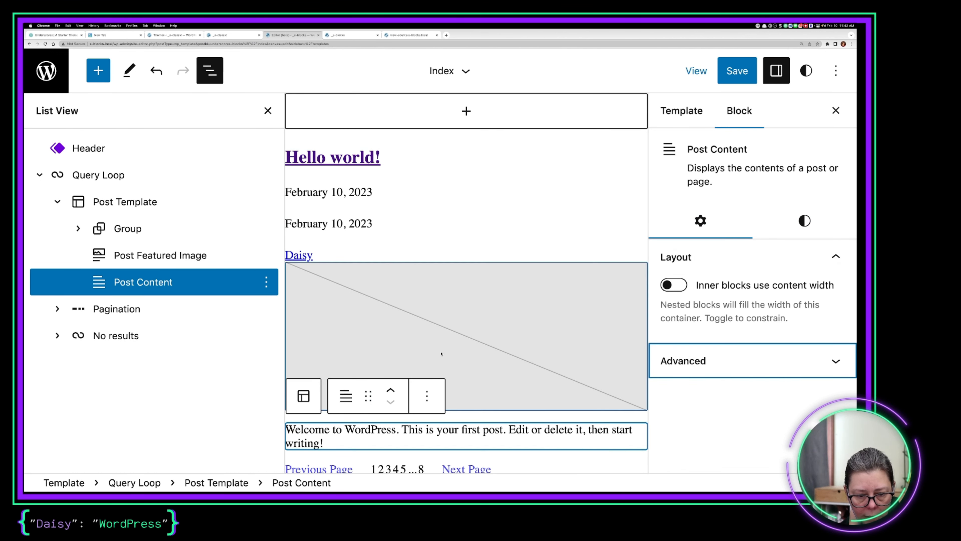
scroll(454, 356, down, 3)
Switch to VS Code and examine the "Continue reading" string and the get_the_title argument passed to the_content in content.php.
key(super+Tab)
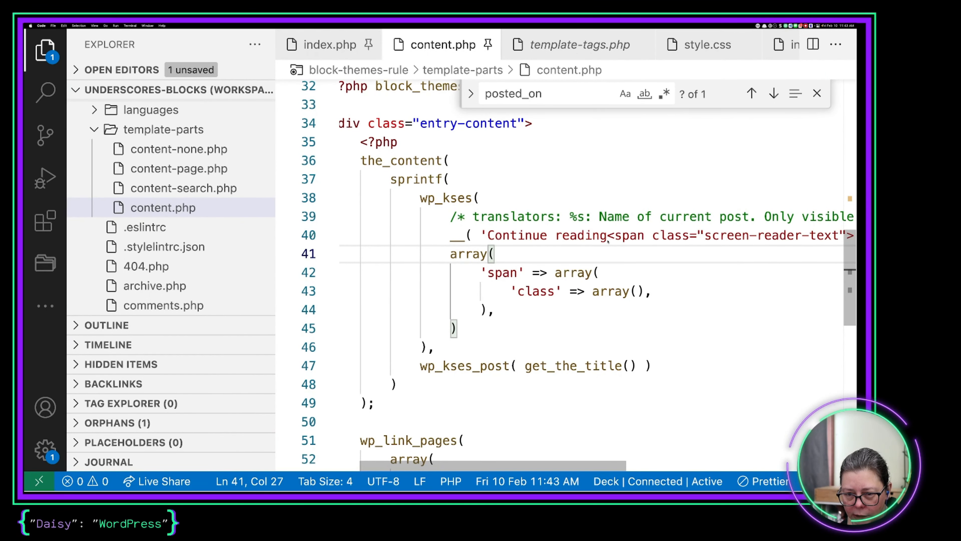
click(608, 235)
scroll(608, 235, right, 5)
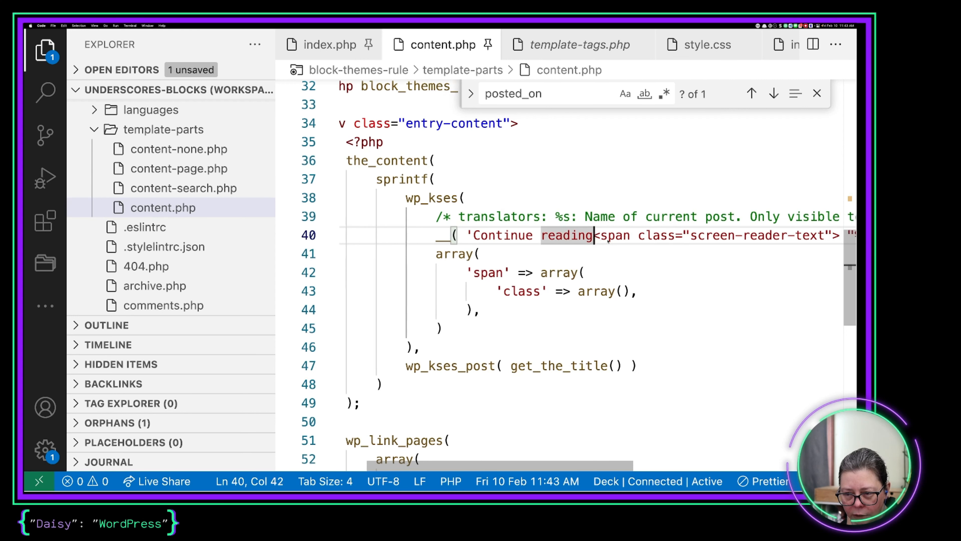
scroll(608, 239, left, 10)
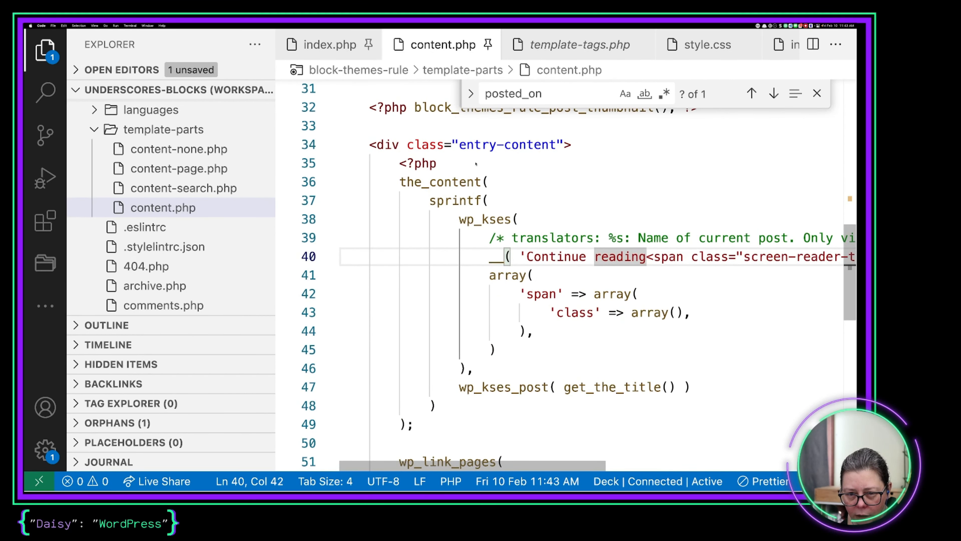
click(494, 184)
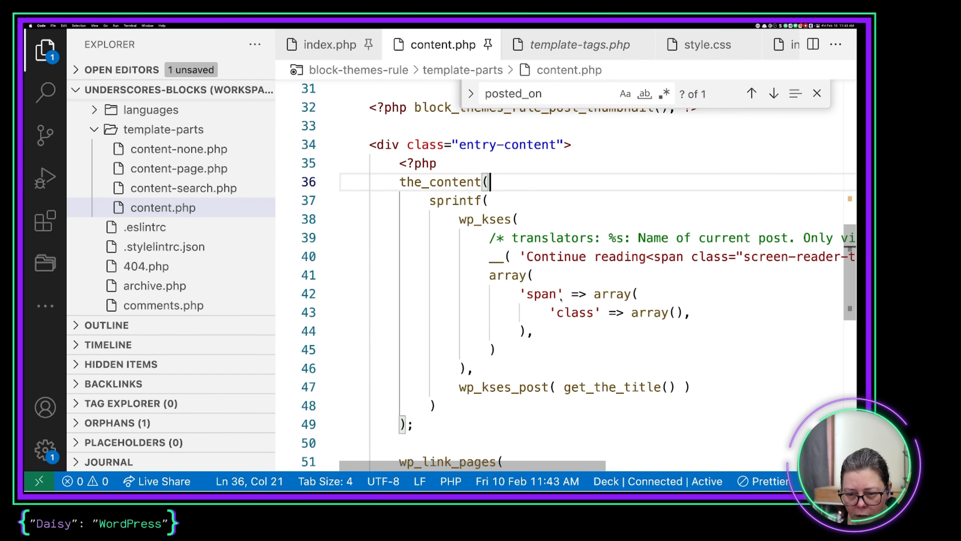
scroll(562, 300, down, 1)
scroll(561, 300, down, 3)
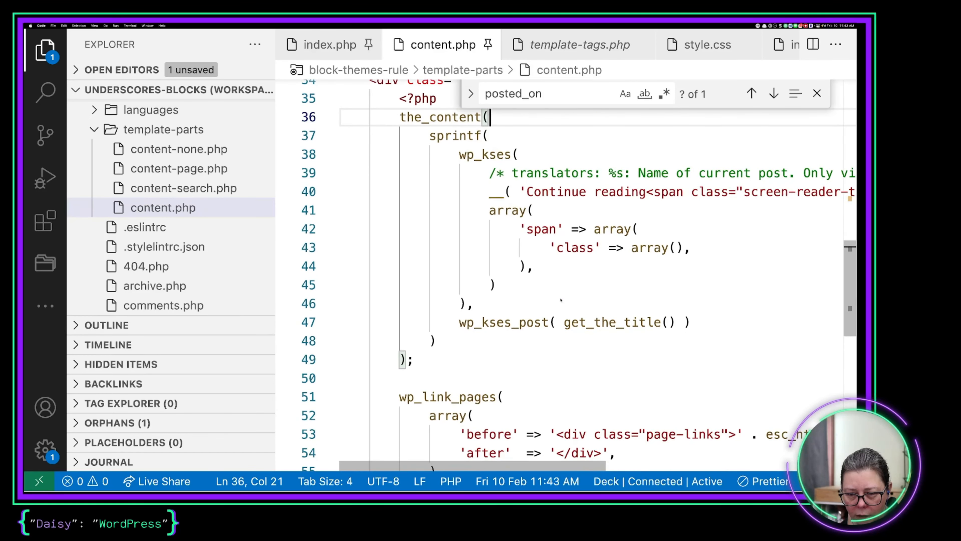
click(555, 322)
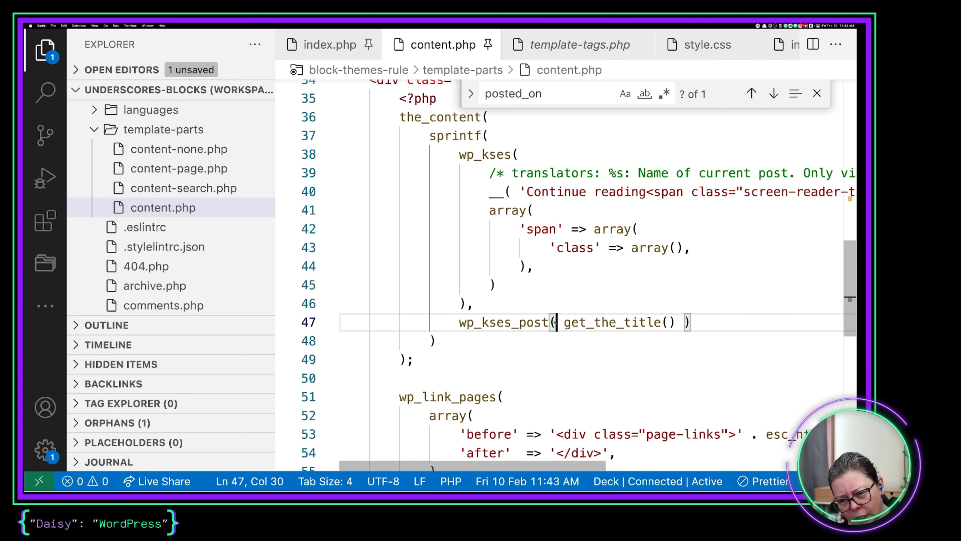
Read through the whole entry-content section, comparing the the_content arguments with the wp_link_pages call below them.
scroll(555, 322, up, 4)
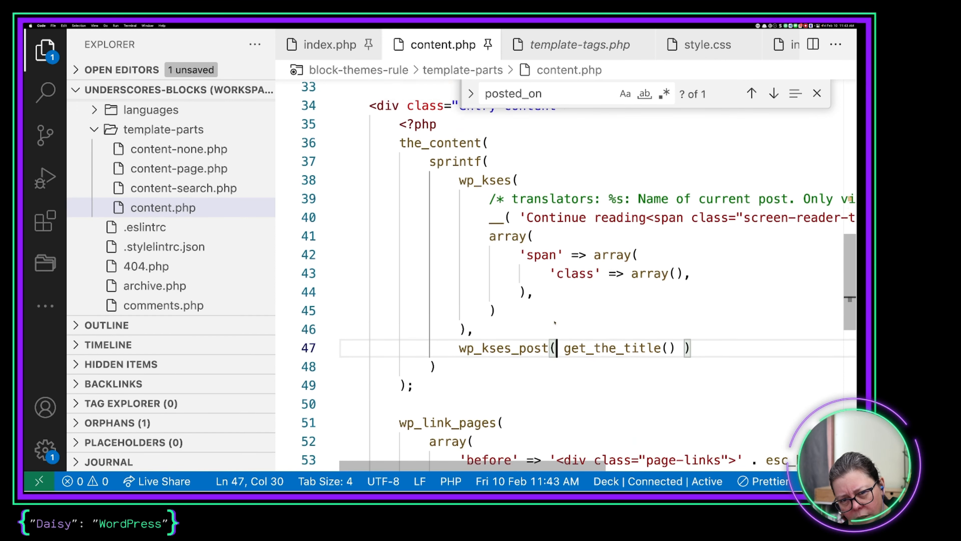
scroll(554, 322, down, 7)
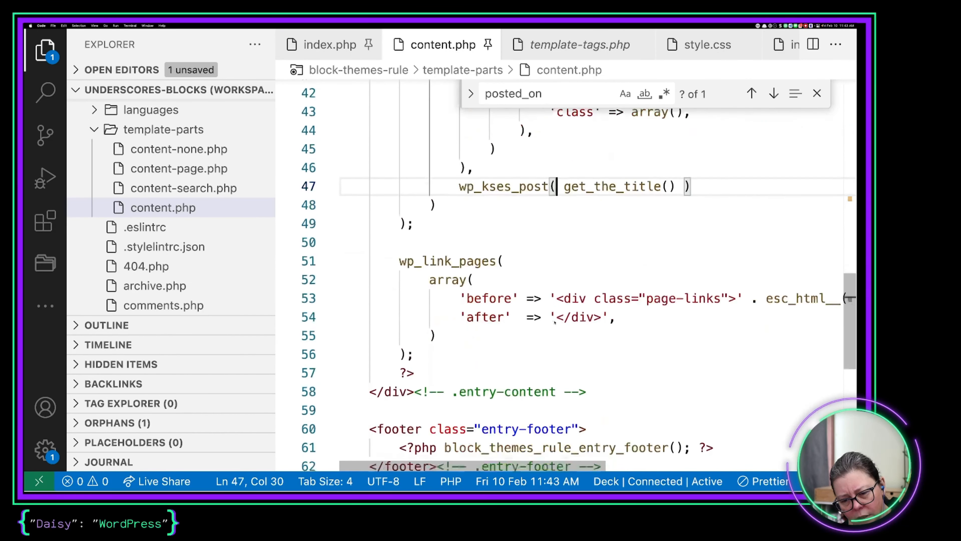
scroll(554, 322, up, 4)
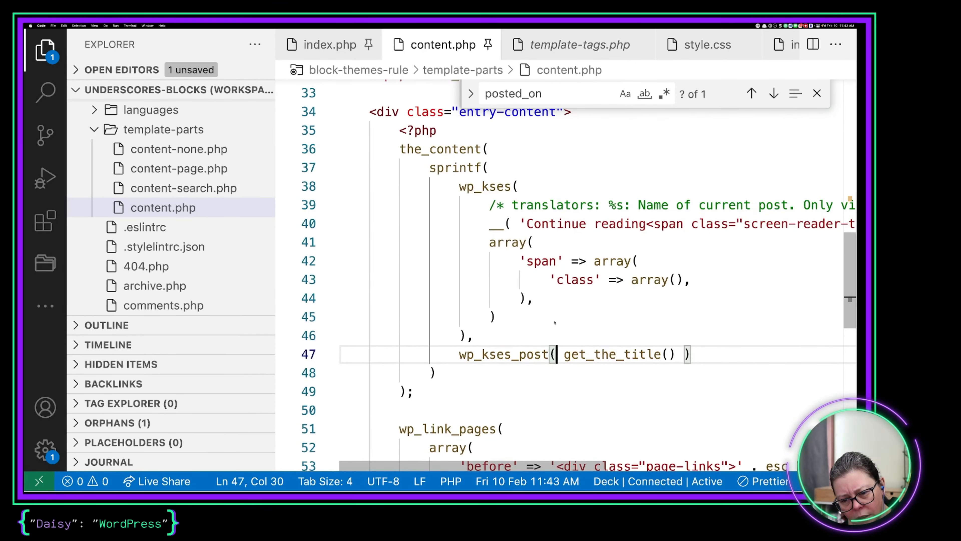
scroll(555, 323, right, 3)
scroll(555, 322, right, 5)
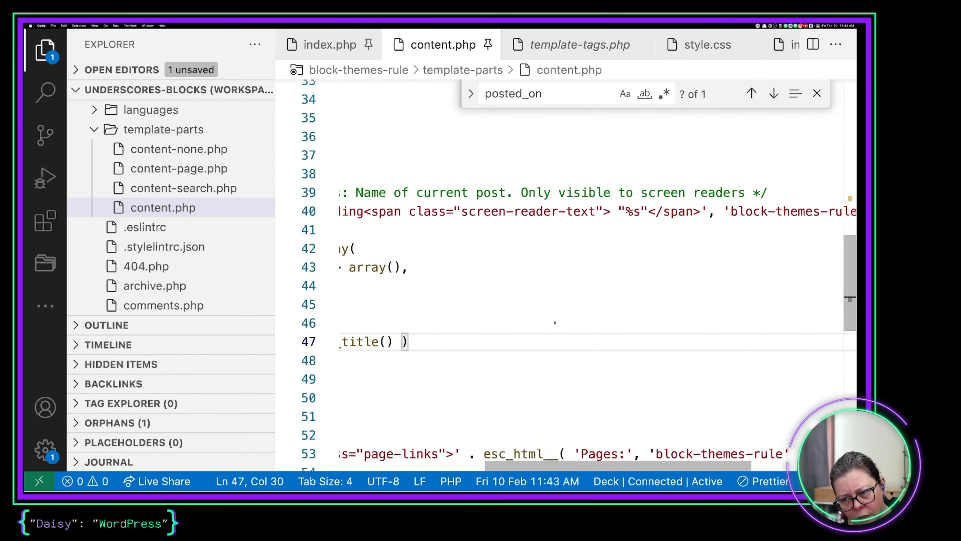
scroll(554, 322, up, 4)
scroll(554, 322, left, 5)
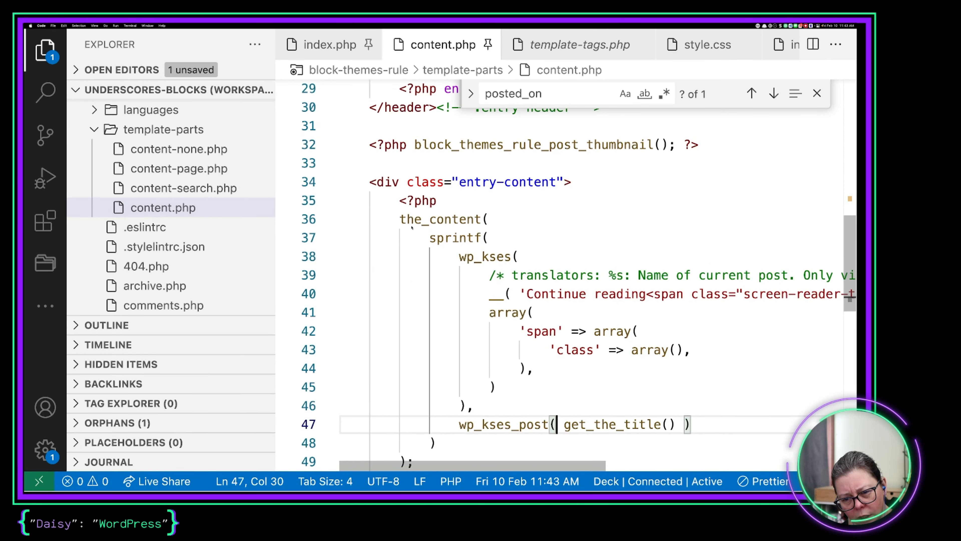
scroll(617, 375, down, 5)
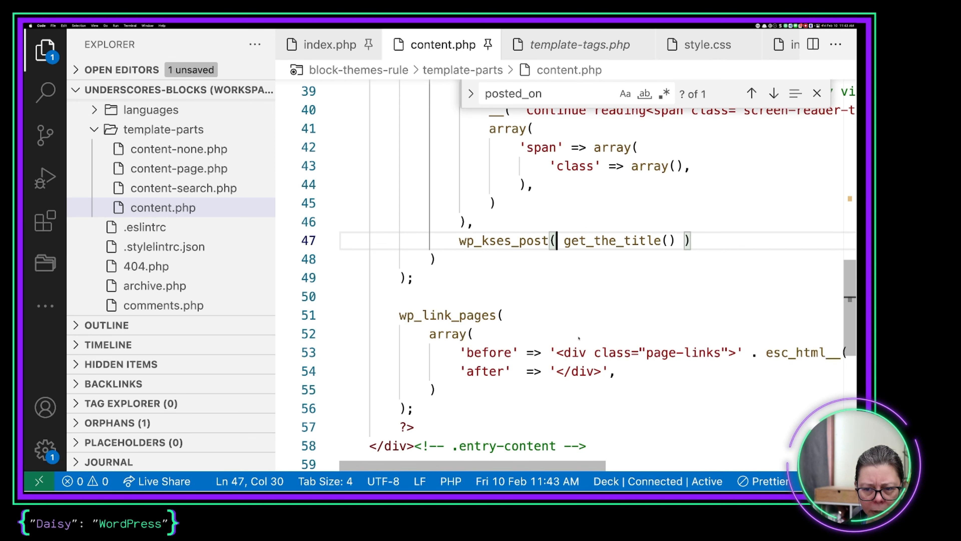
click(473, 257)
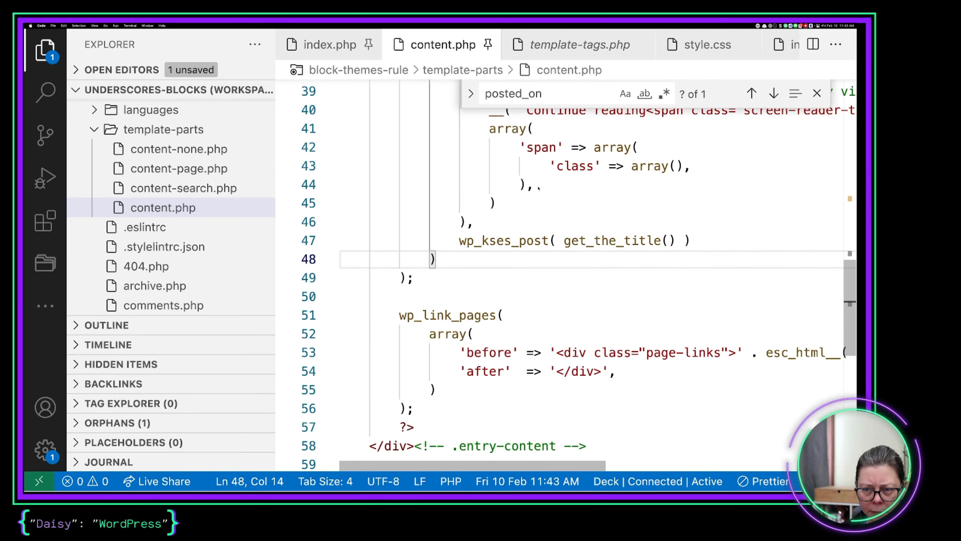
scroll(539, 187, up, 3)
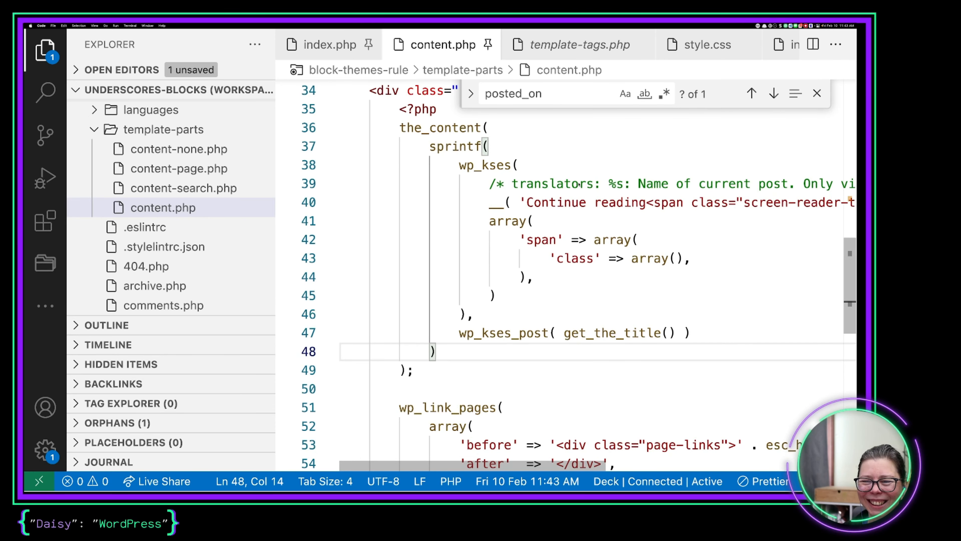
Switch to Chrome's site editor and insert a Post Excerpt block after the Post Content block.
key(super+Tab)
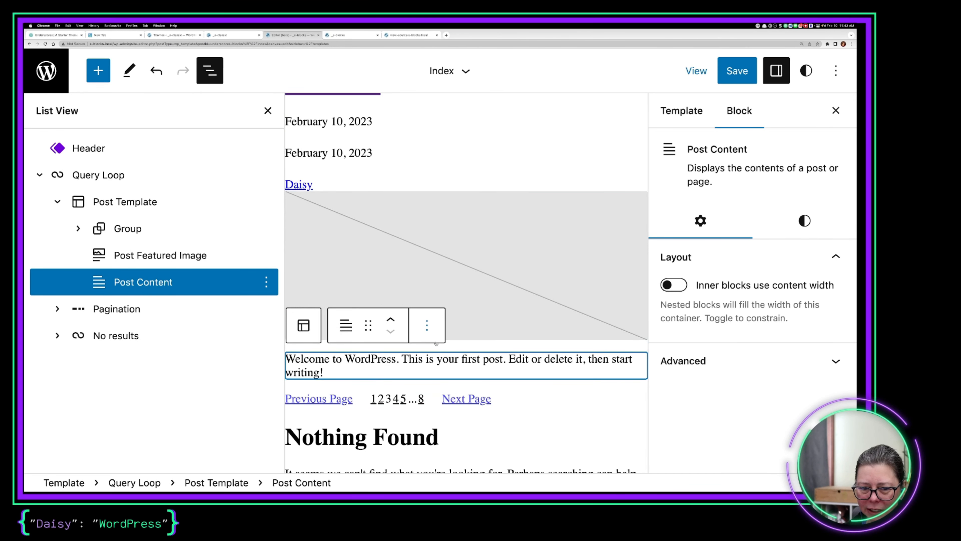
click(267, 282)
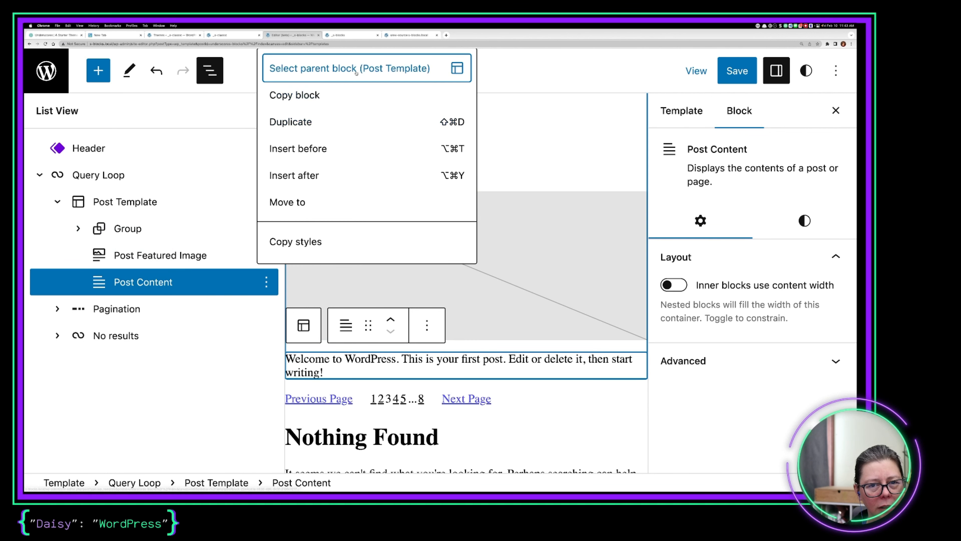
click(267, 281)
click(266, 281)
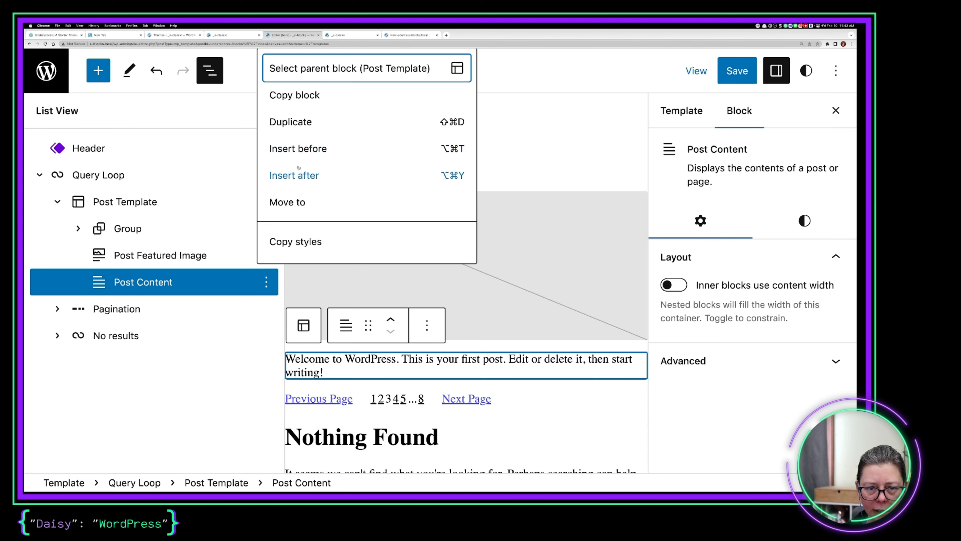
click(299, 174)
text(/excer)
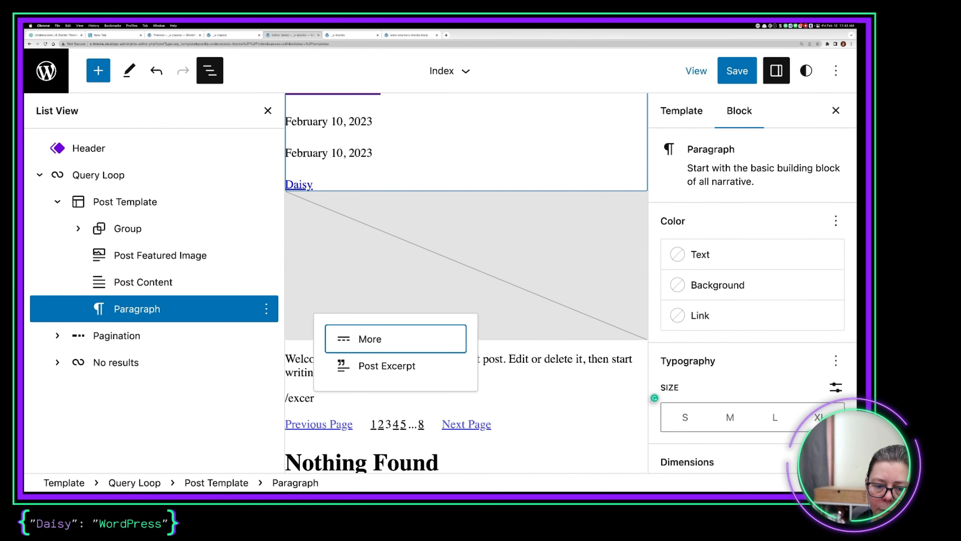
key(Down)
key(Return)
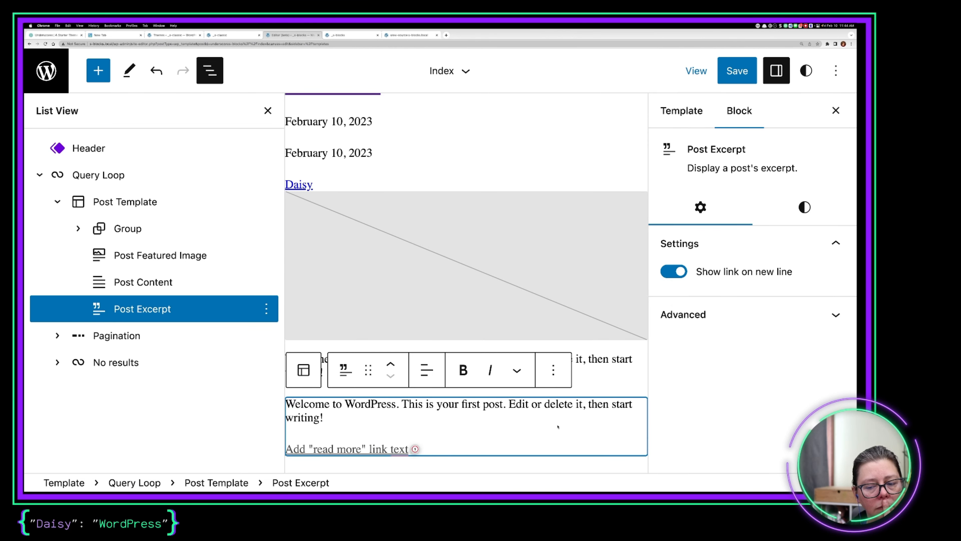
Check the Post Excerpt's "read more" link text and delete the Post Content block above it.
scroll(557, 427, down, 3)
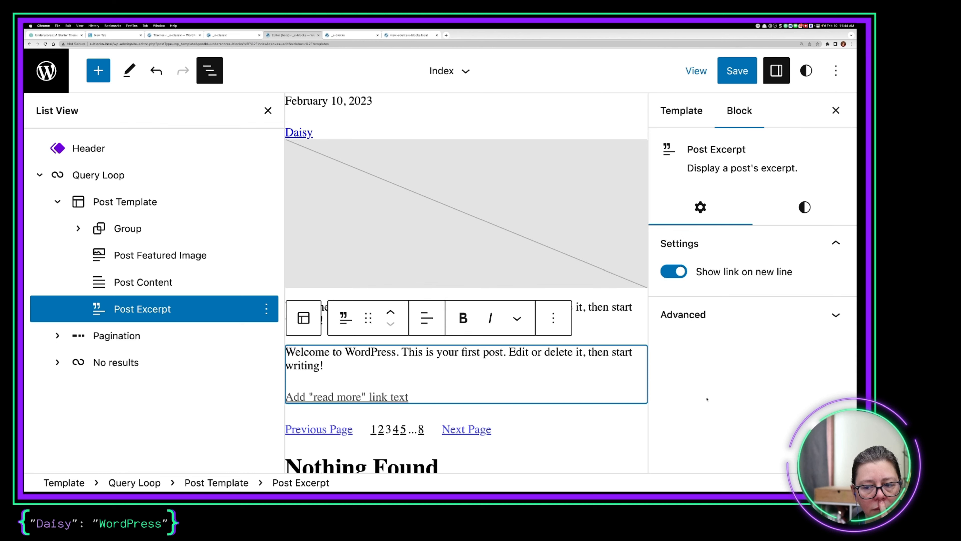
click(413, 381)
click(346, 397)
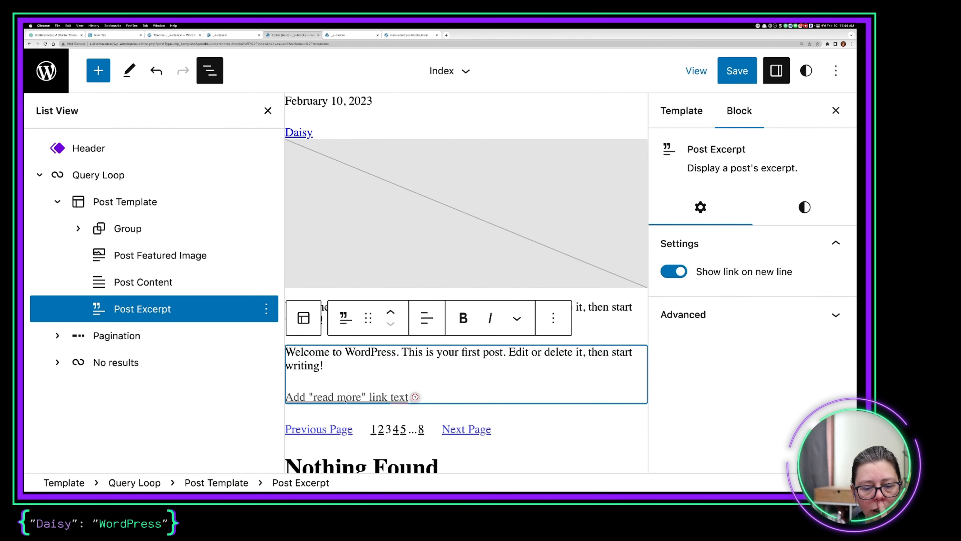
click(631, 314)
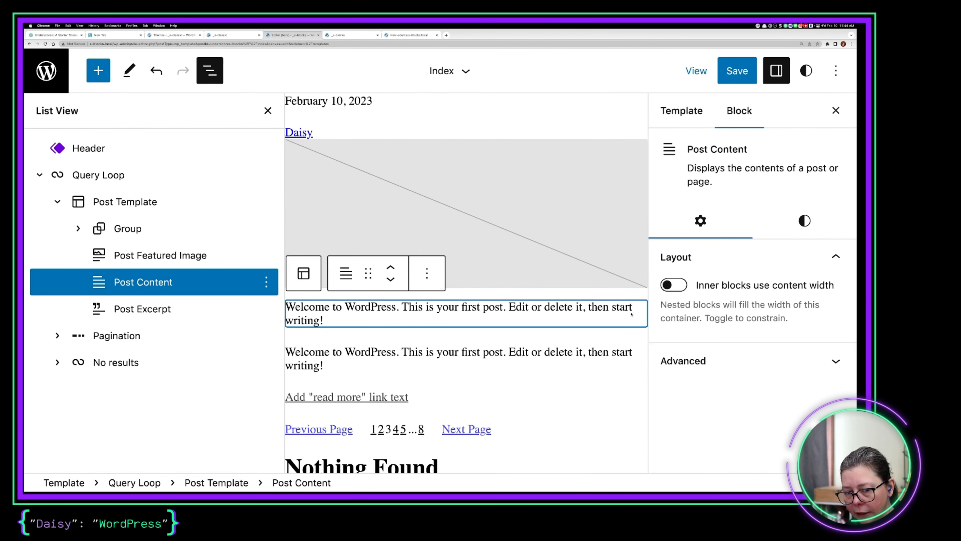
key(BackSpace)
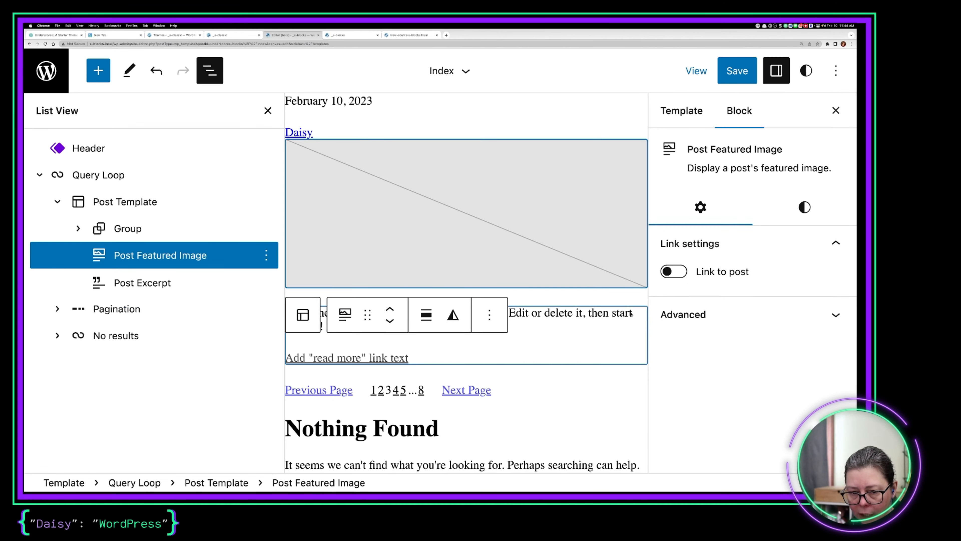
Insert a Read More block after the Post Excerpt and compare it with the excerpt's own link text.
click(359, 360)
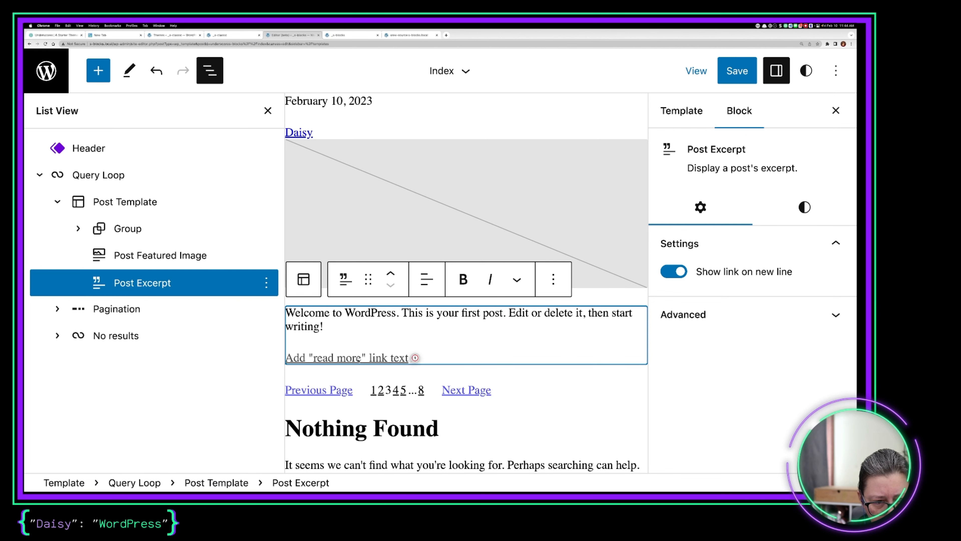
click(267, 283)
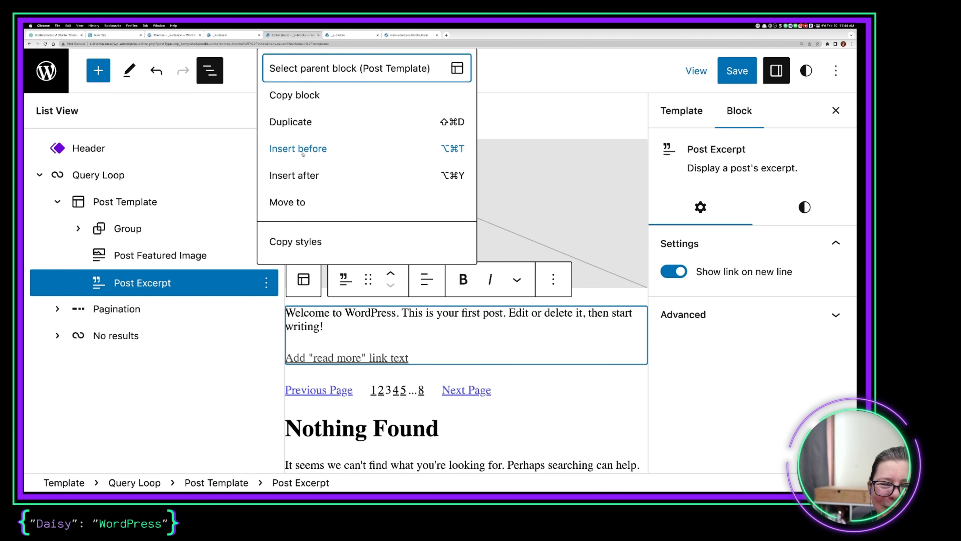
click(297, 175)
text(read)
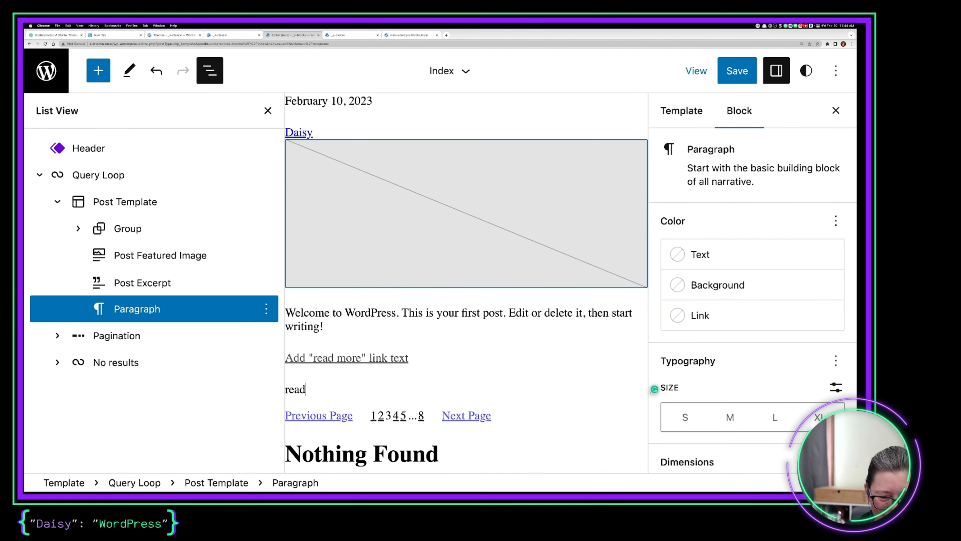
key(BackSpace)
text(/read)
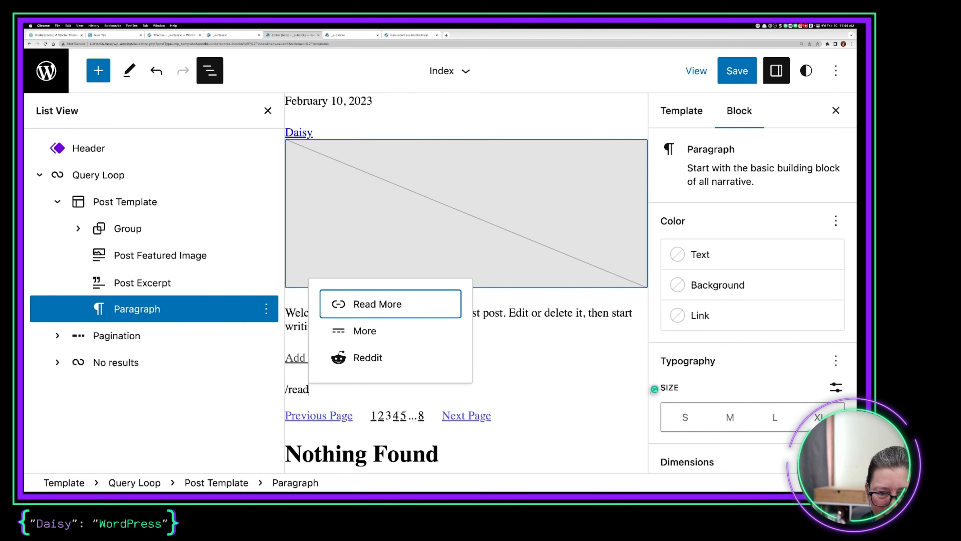
key(Return)
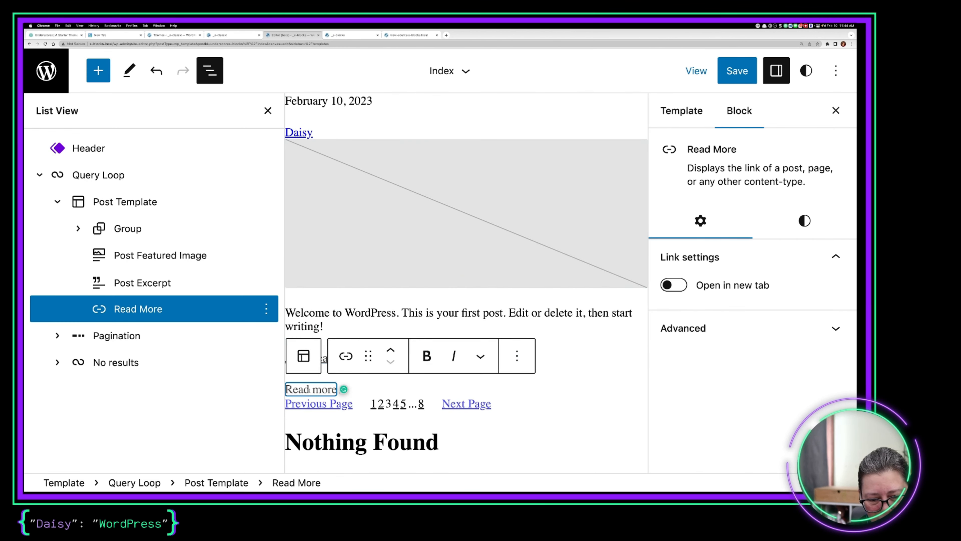
click(565, 336)
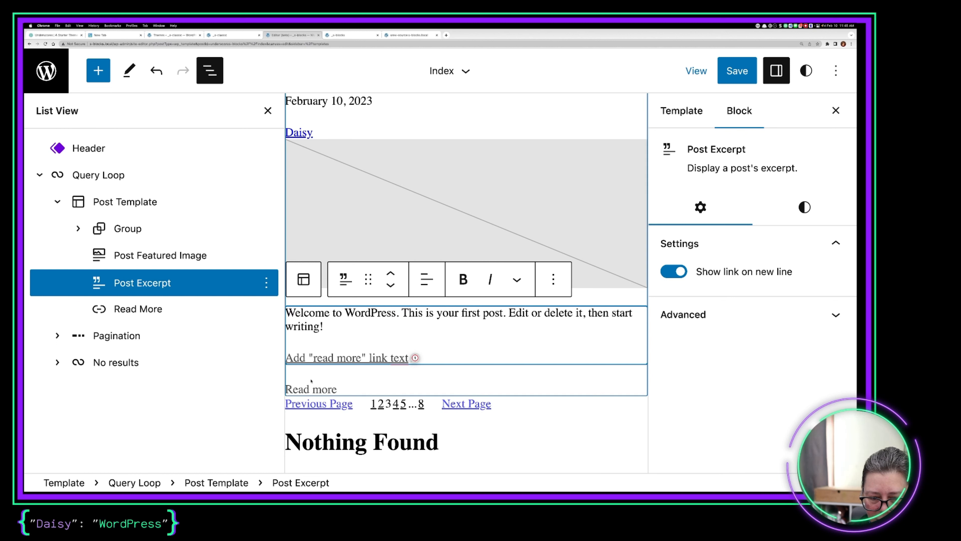
click(309, 389)
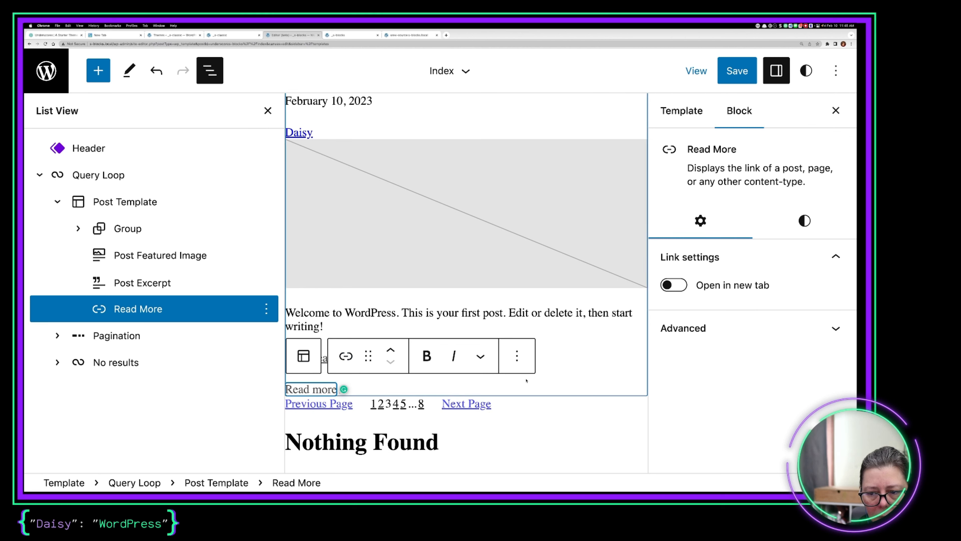
Save the Index template changes and reload the _s-blocks front page to check the excerpt and Read more link.
click(736, 71)
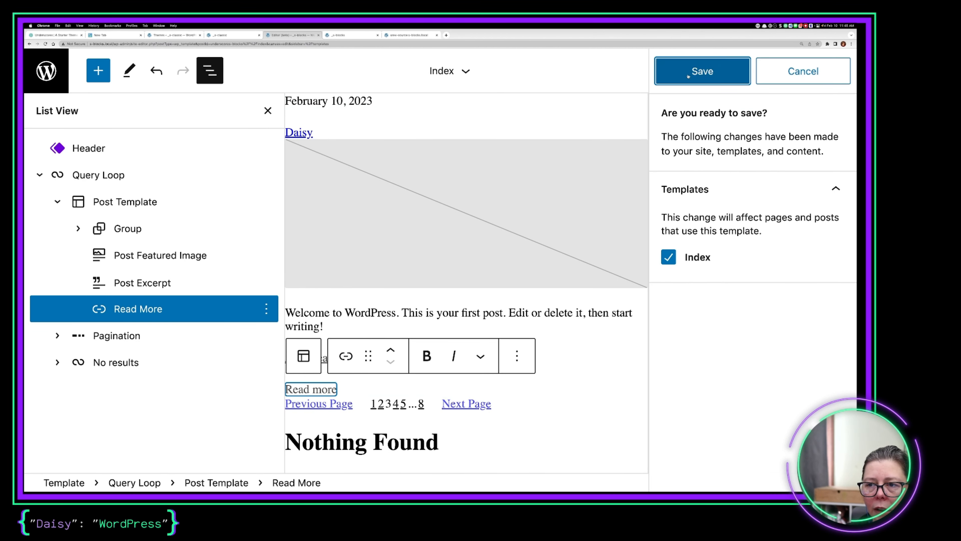
click(688, 74)
click(348, 36)
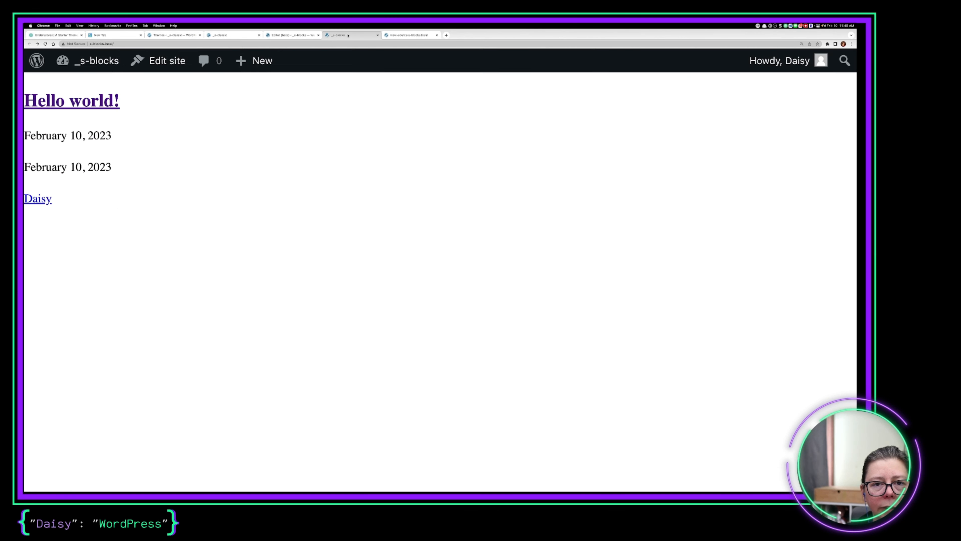
click(46, 43)
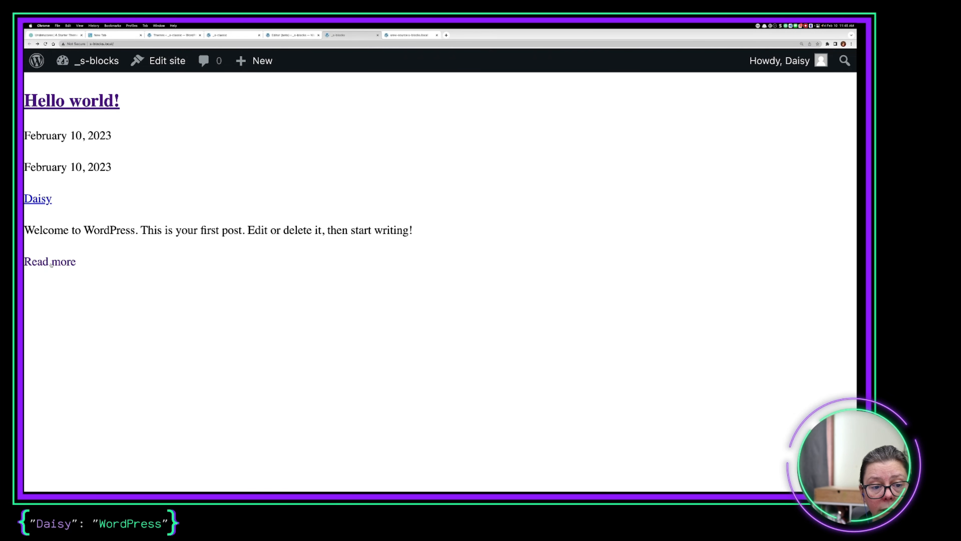
Switch to VS Code and compare content.php's "Continue reading" string and its get_the_title argument with the block site's link.
key(super+Tab)
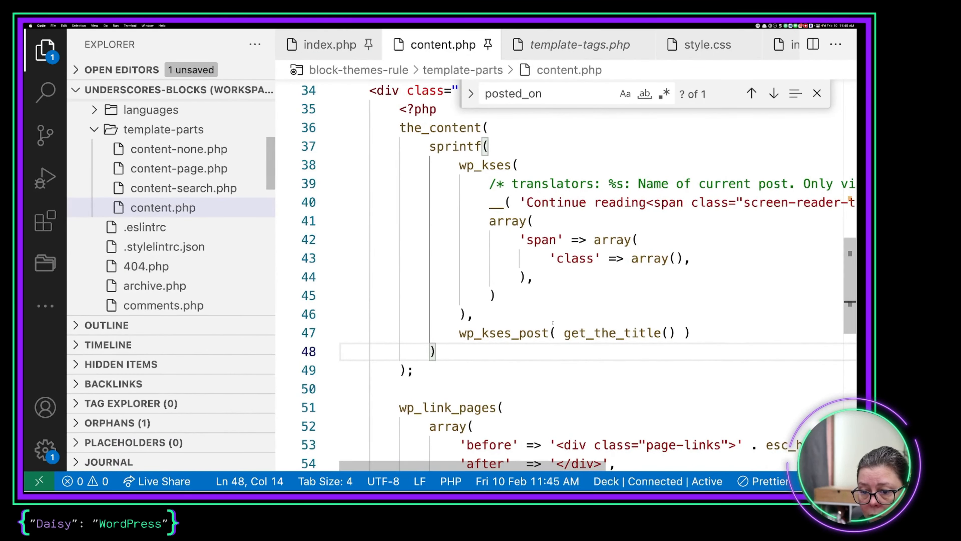
key(ctrl+Left)
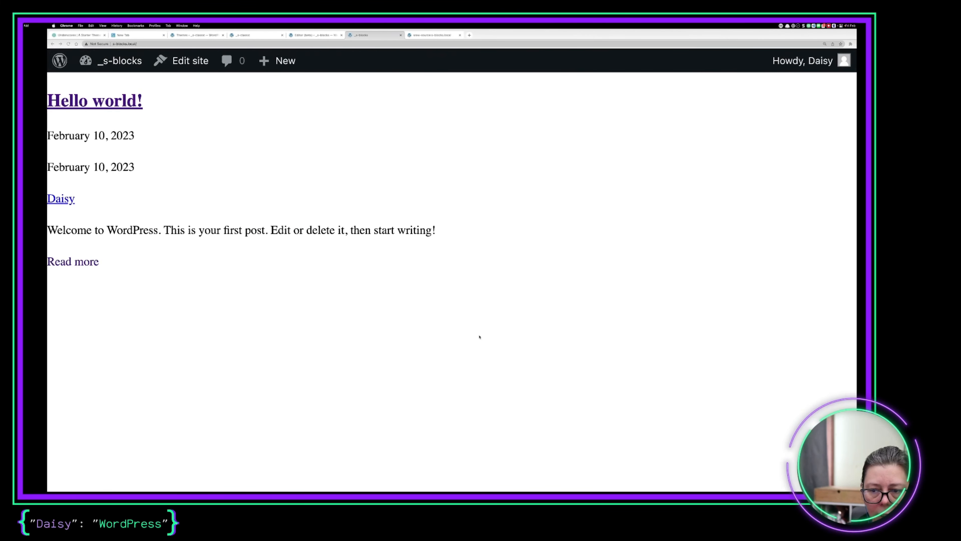
key(ctrl+Right)
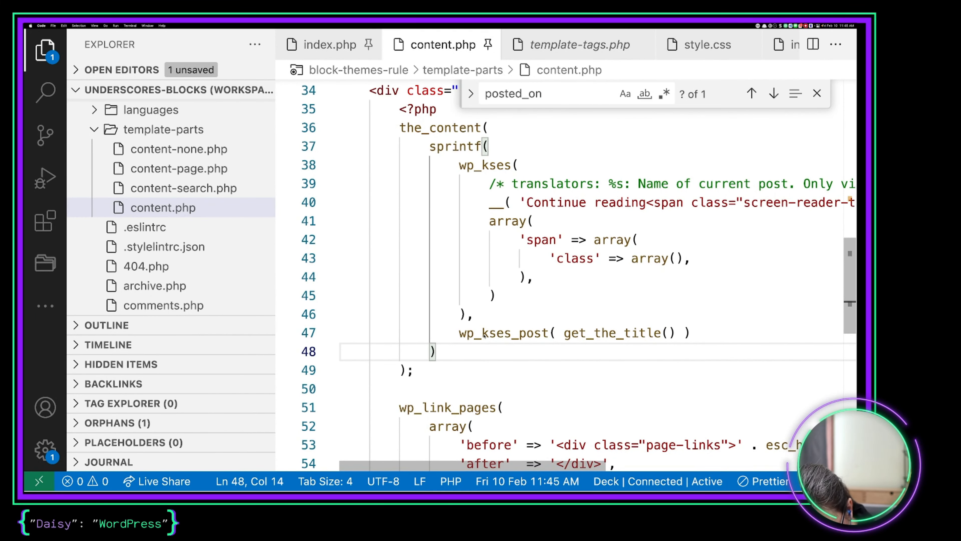
scroll(720, 245, right, 10)
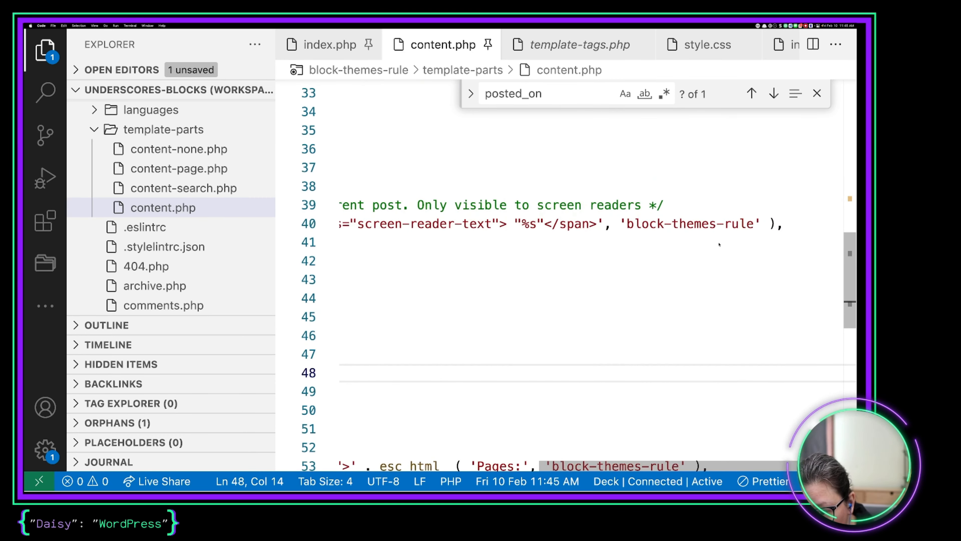
scroll(719, 245, left, 10)
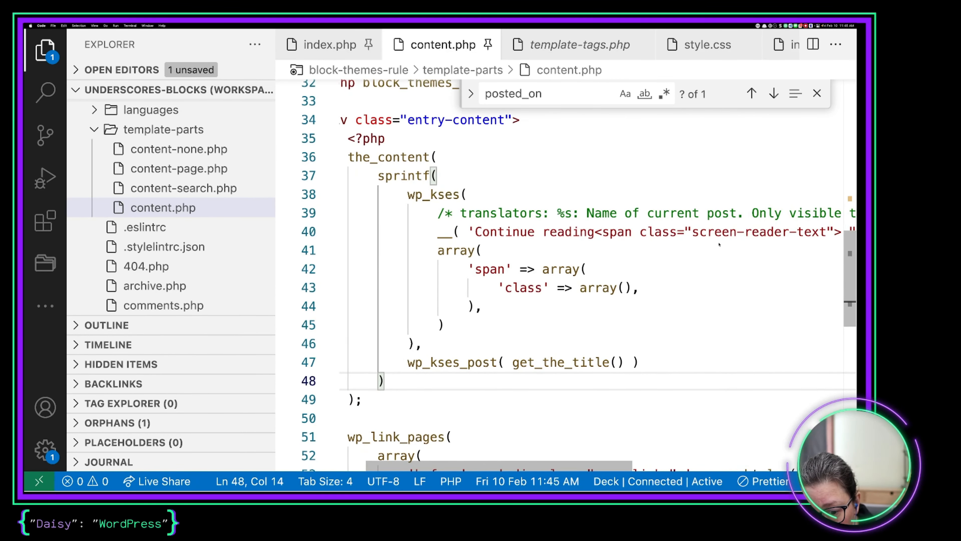
scroll(719, 245, left, 3)
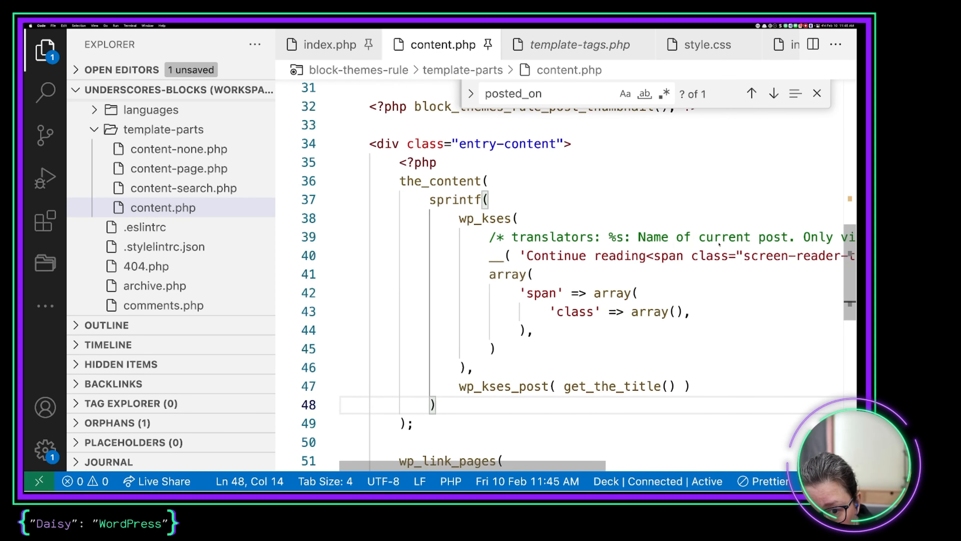
scroll(719, 244, right, 5)
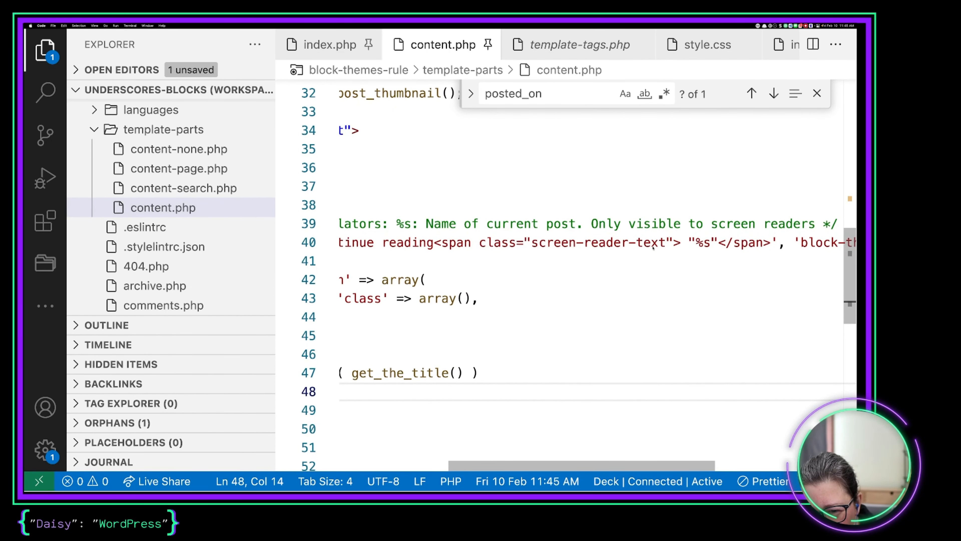
scroll(606, 303, left, 5)
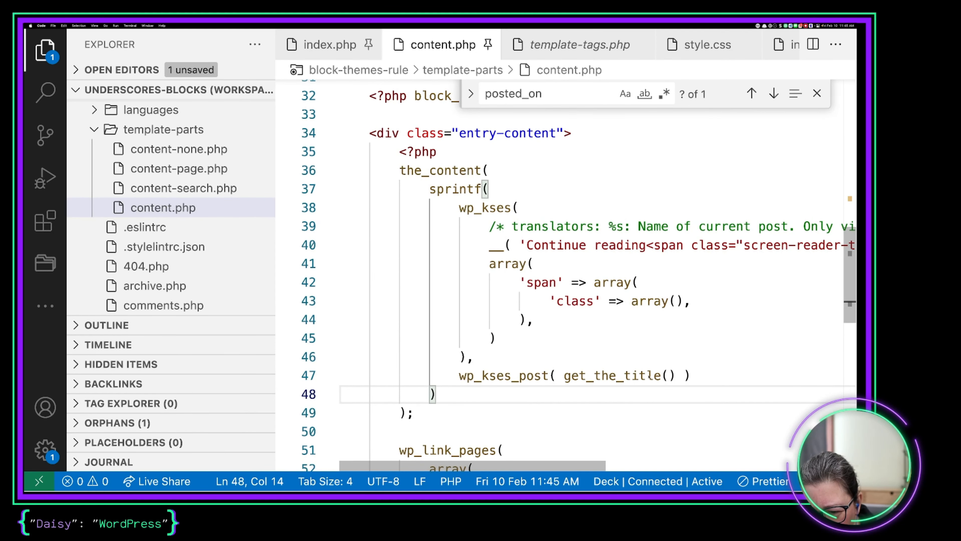
drag(675, 375, 562, 376)
Switch to Chrome, reload the _s-classic front page and examine the post's "Posted on" line, content text and "Posted in" footer line.
key(ctrl+Left)
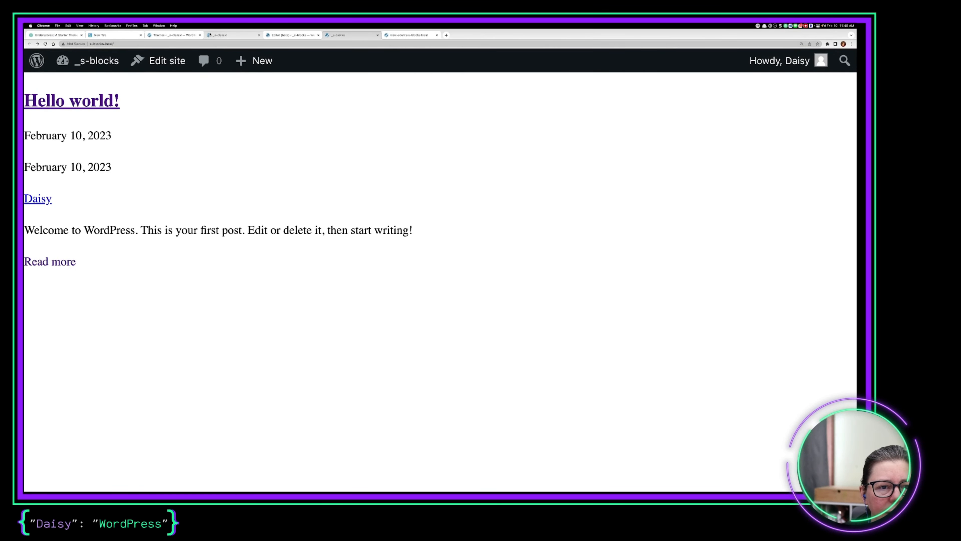
click(252, 36)
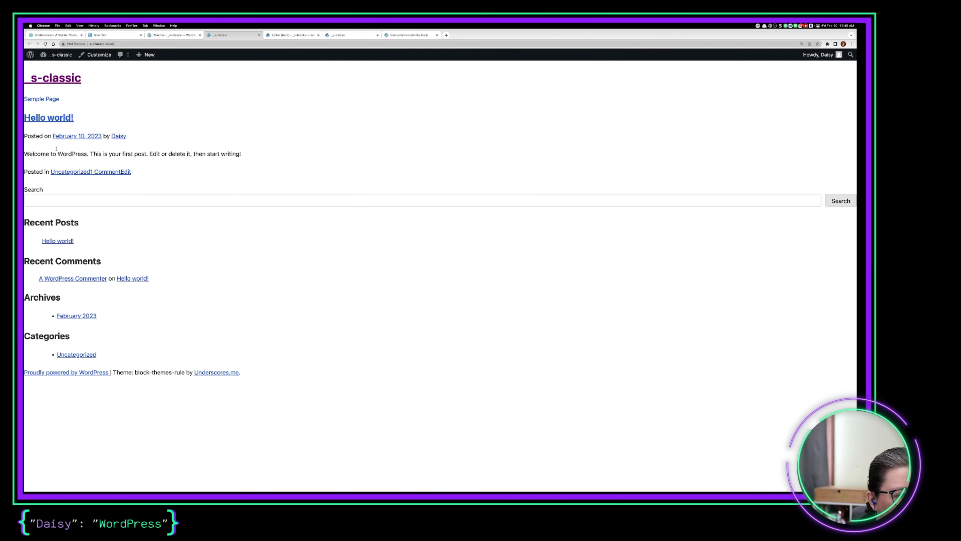
click(46, 43)
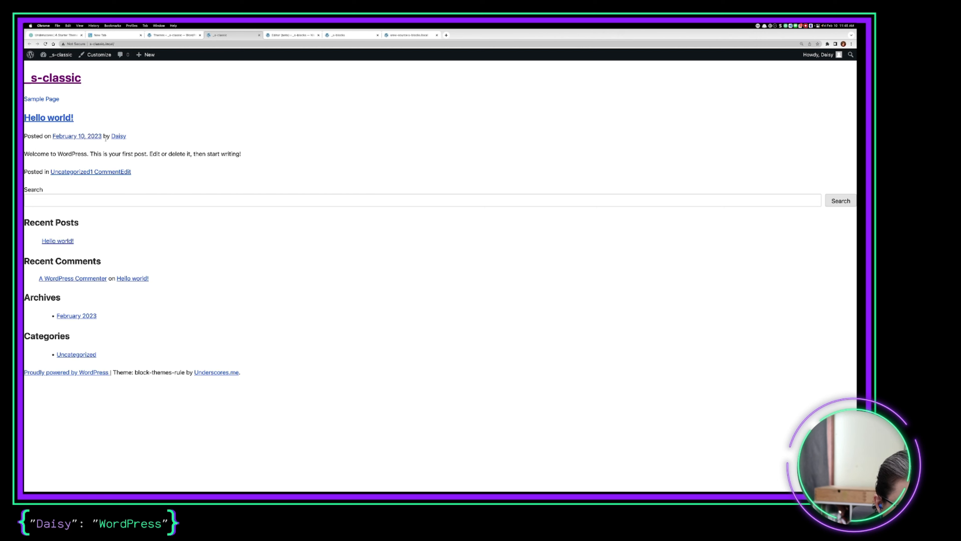
drag(142, 139, 24, 136)
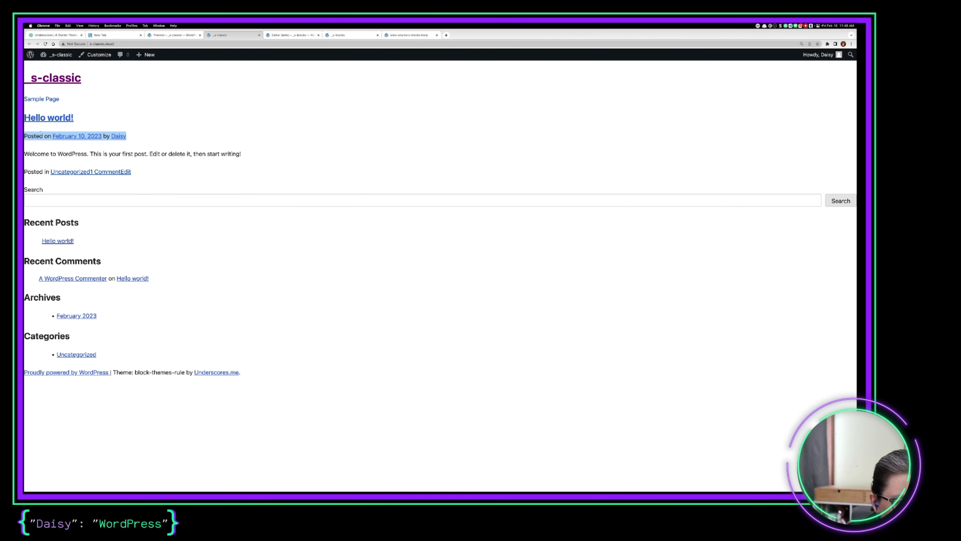
click(141, 145)
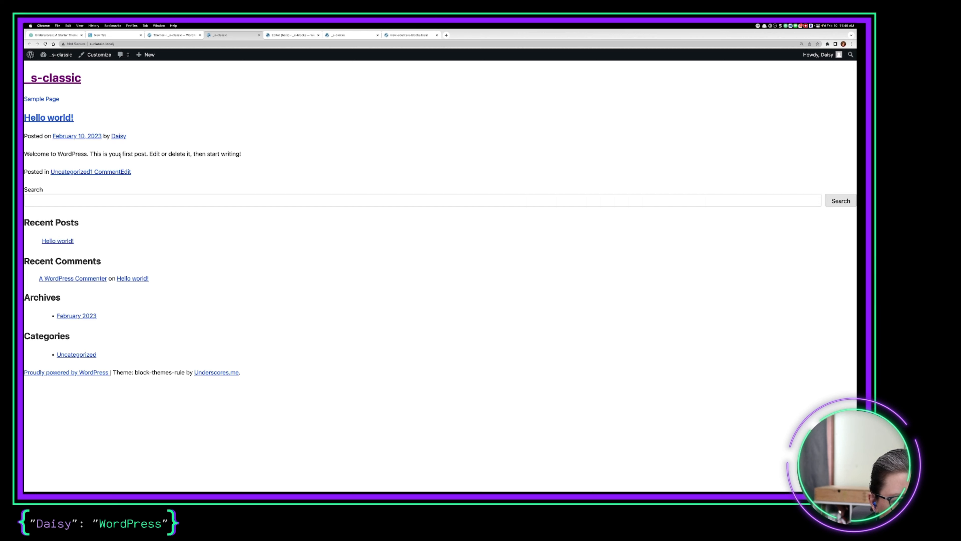
drag(258, 156, 24, 153)
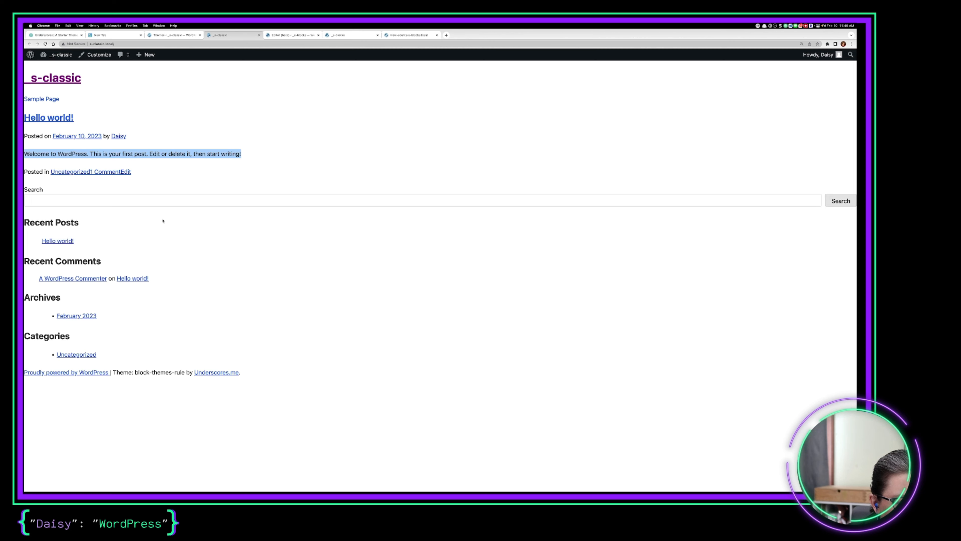
click(60, 155)
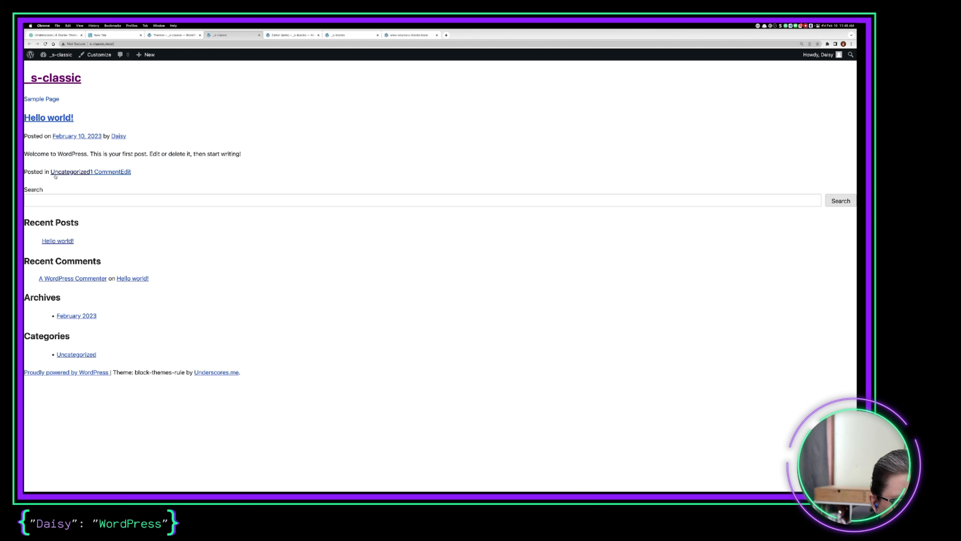
drag(33, 172, 148, 176)
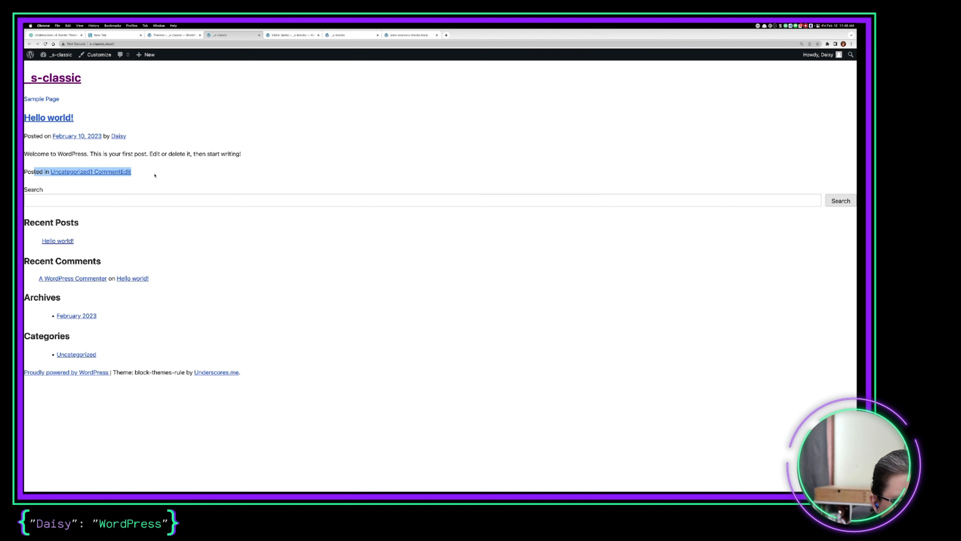
Switch to VS Code and examine the wp_link_pages call and its page-links arguments in content.php.
click(185, 173)
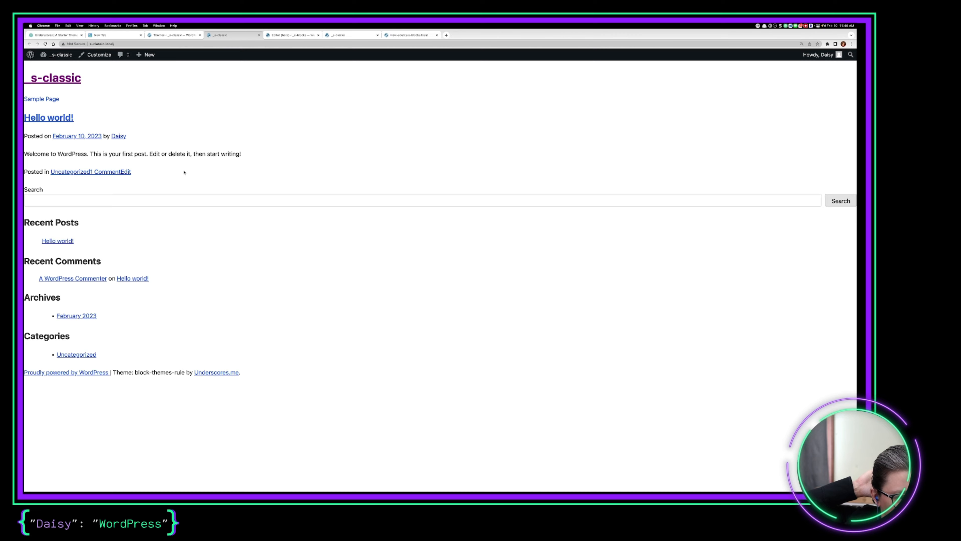
click(152, 200)
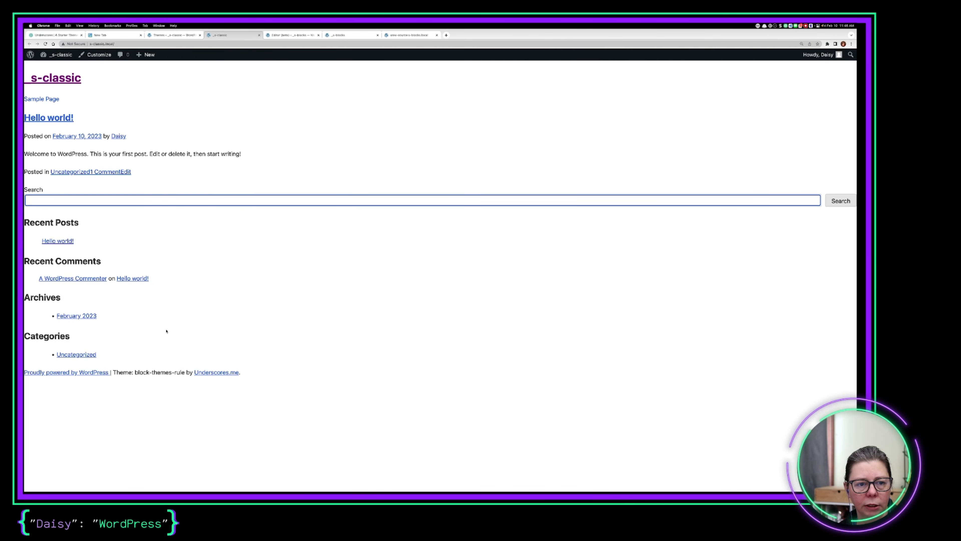
key(super+Tab)
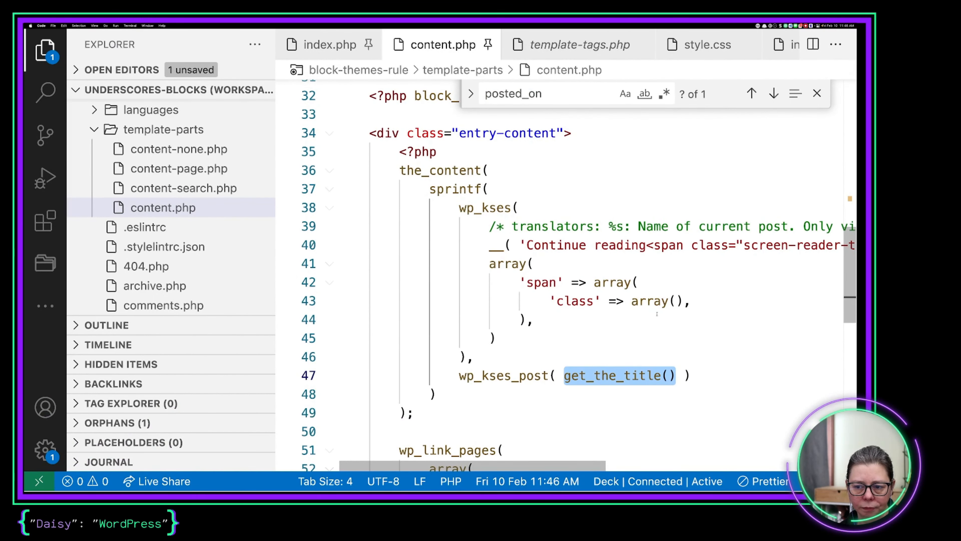
click(657, 314)
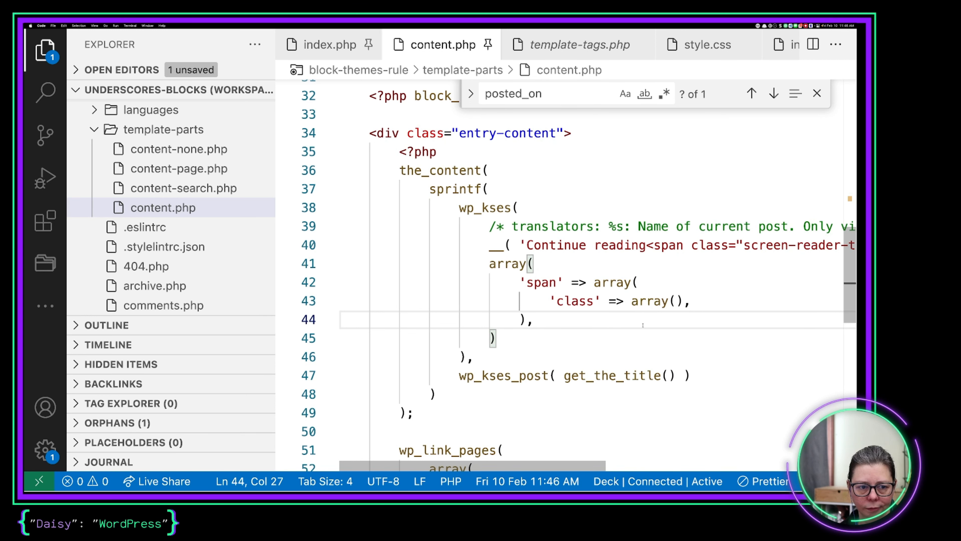
scroll(643, 325, down, 7)
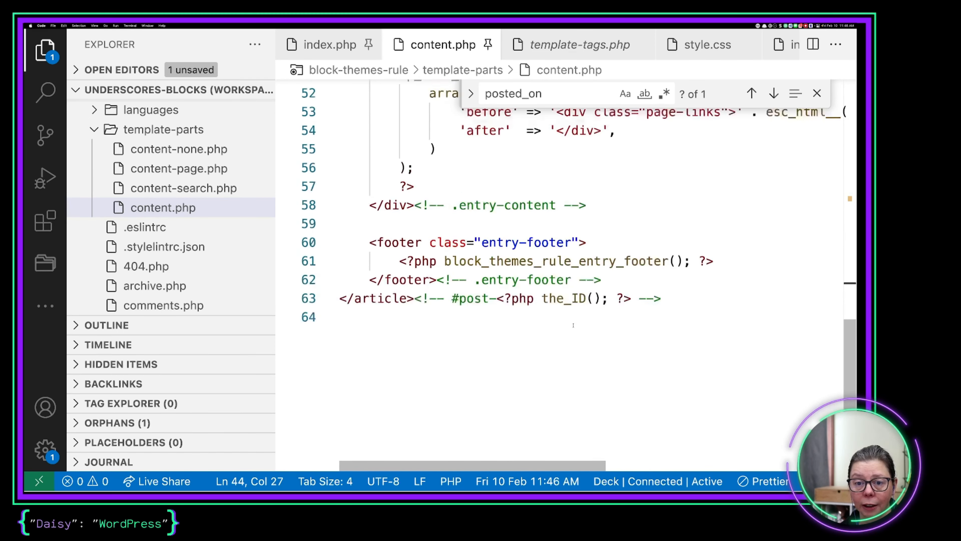
scroll(573, 325, up, 3)
click(518, 261)
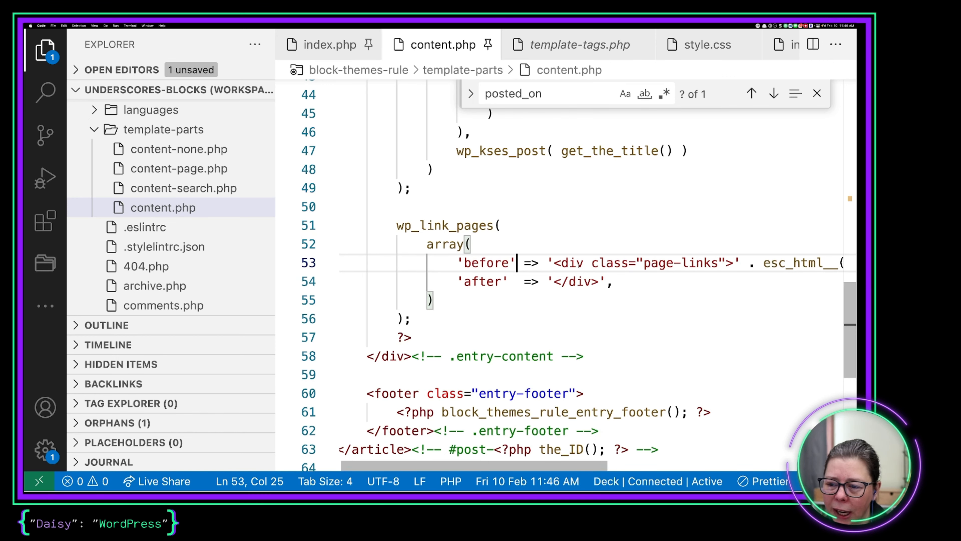
scroll(580, 267, right, 5)
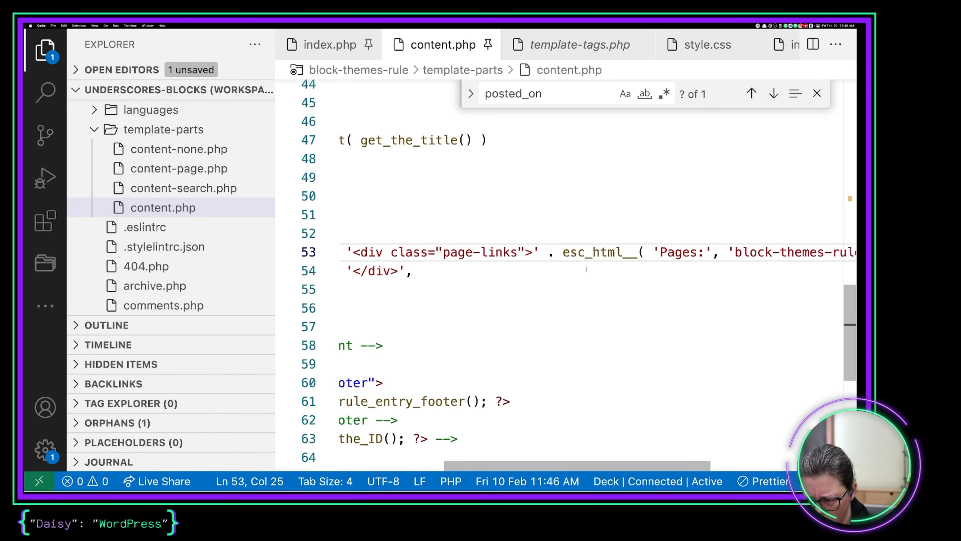
scroll(587, 269, right, 2)
scroll(586, 269, left, 8)
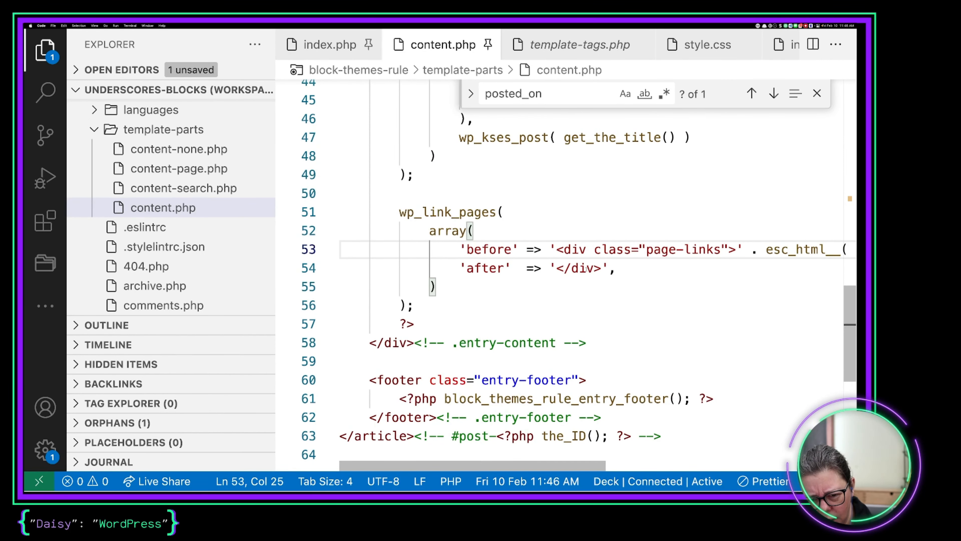
scroll(586, 269, right, 1)
click(457, 287)
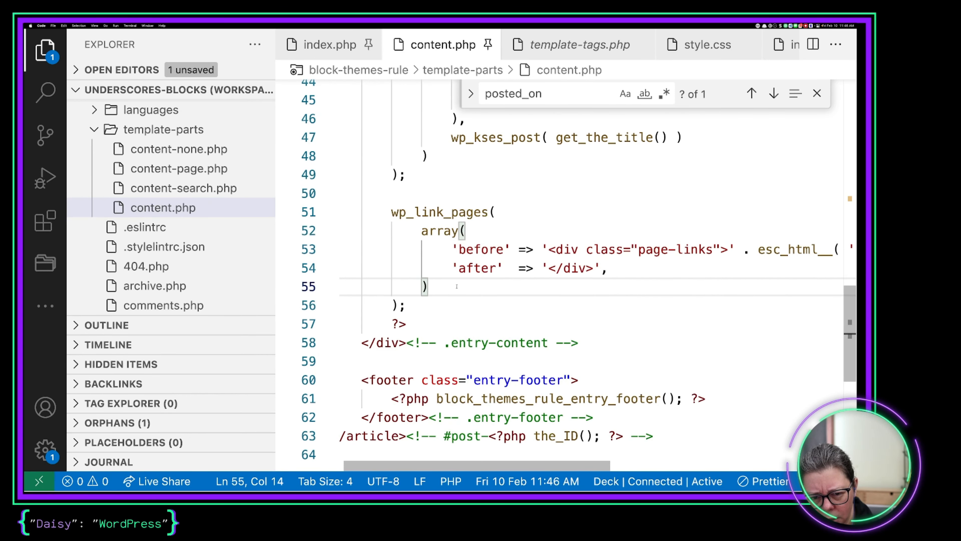
Switch to Chrome, search Google for wp_link_pages and open the function's WordPress developer reference page.
key(super+Tab)
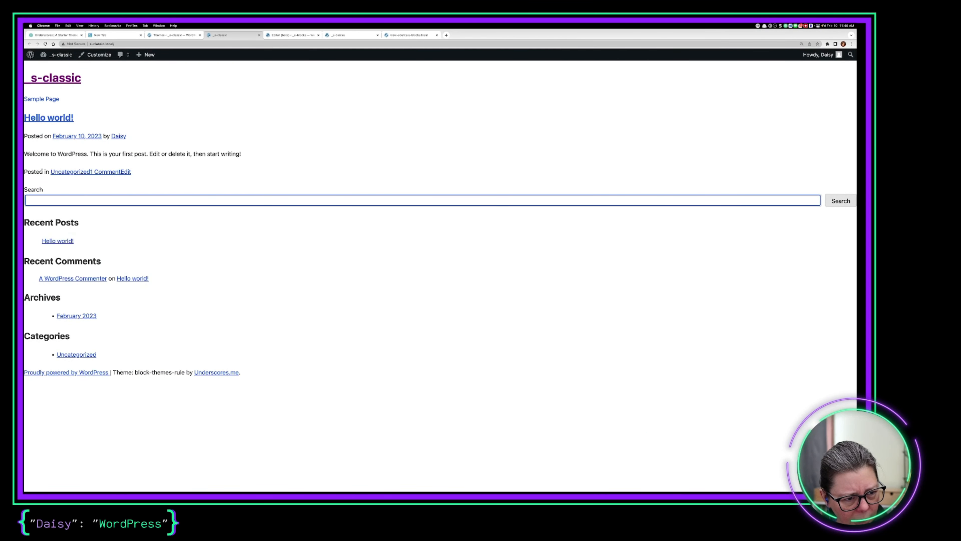
click(42, 171)
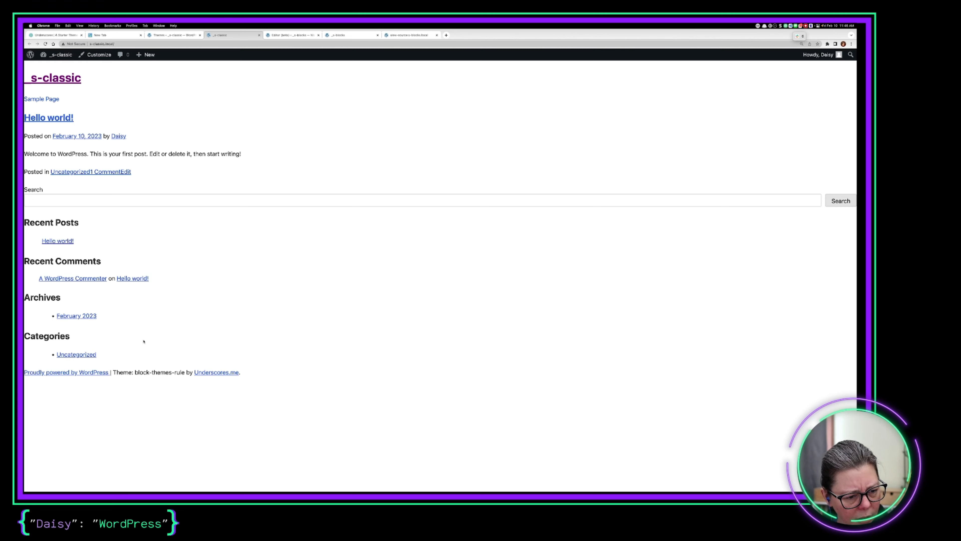
key(super+Tab)
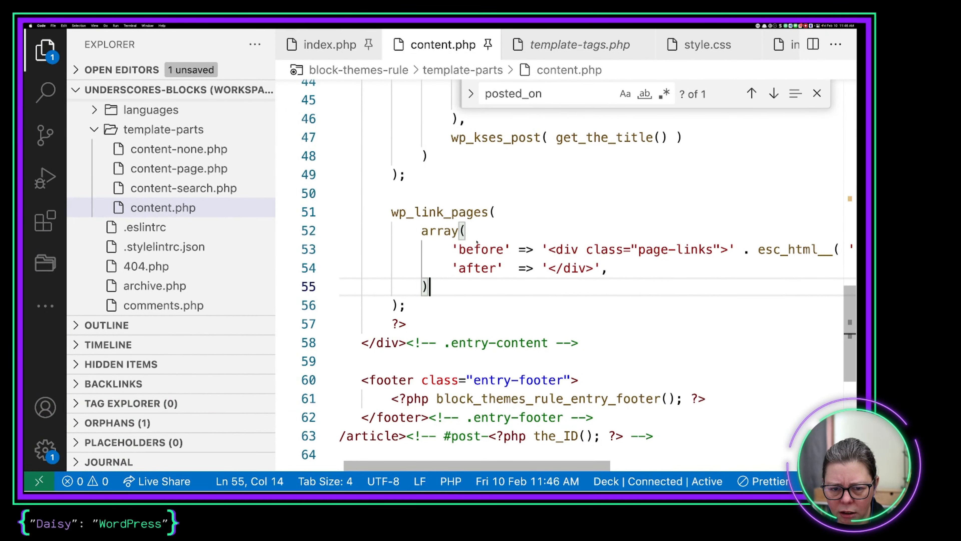
key(super+Tab)
key(super+t)
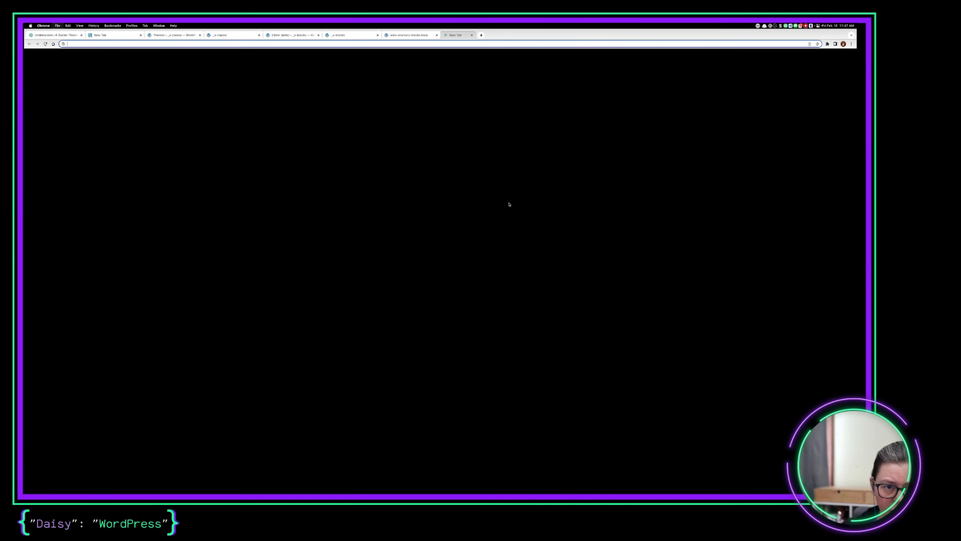
text(wp_l)
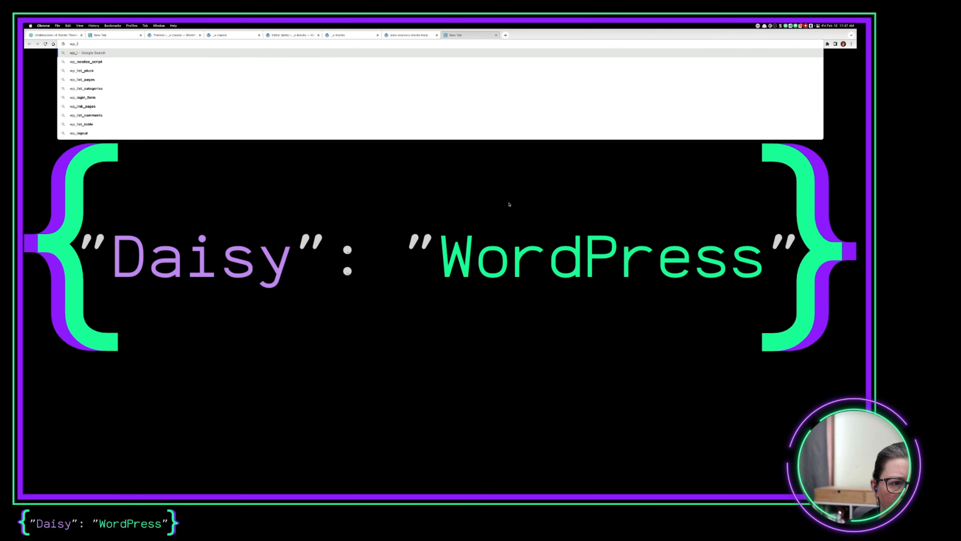
text(ink_pages)
key(Return)
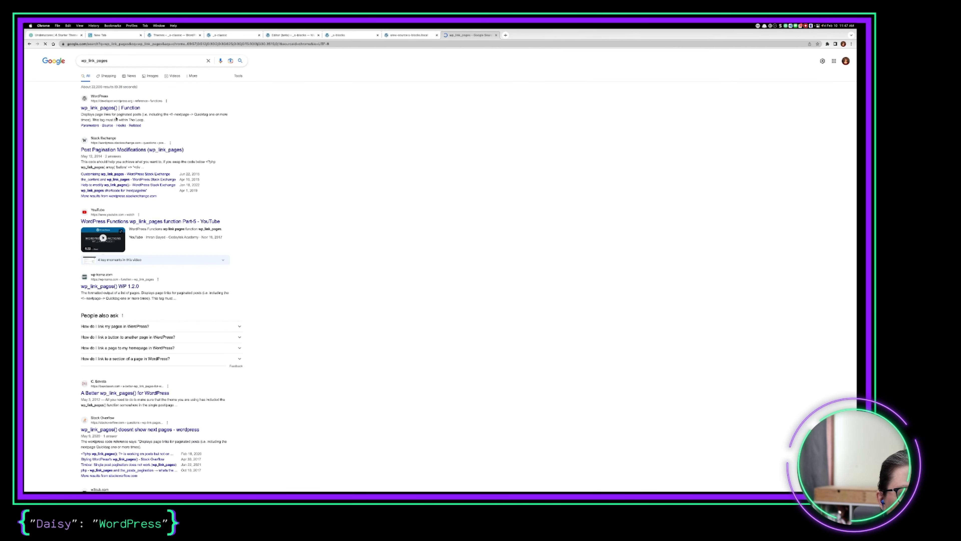
click(110, 108)
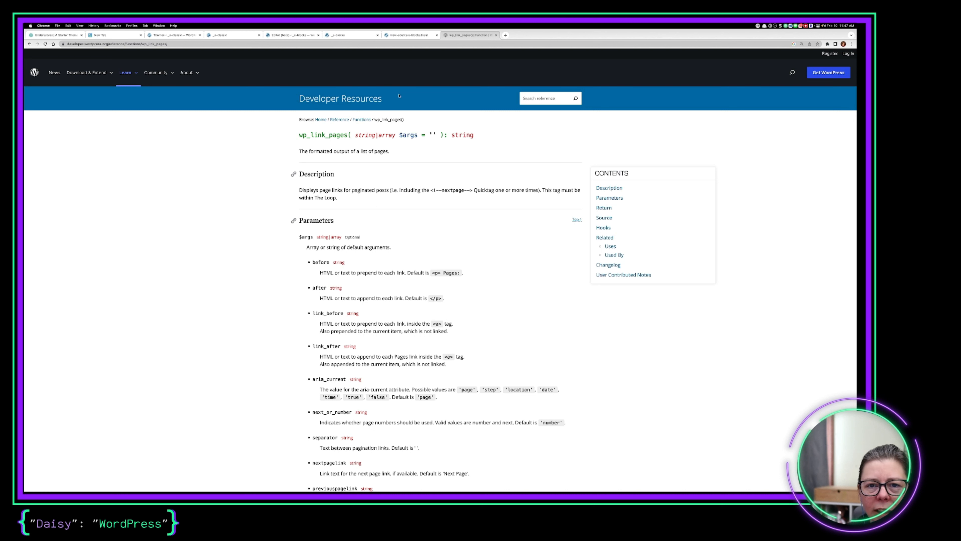
Open the _s-blocks admin dashboard in a separate browser tab from the site editor.
click(291, 35)
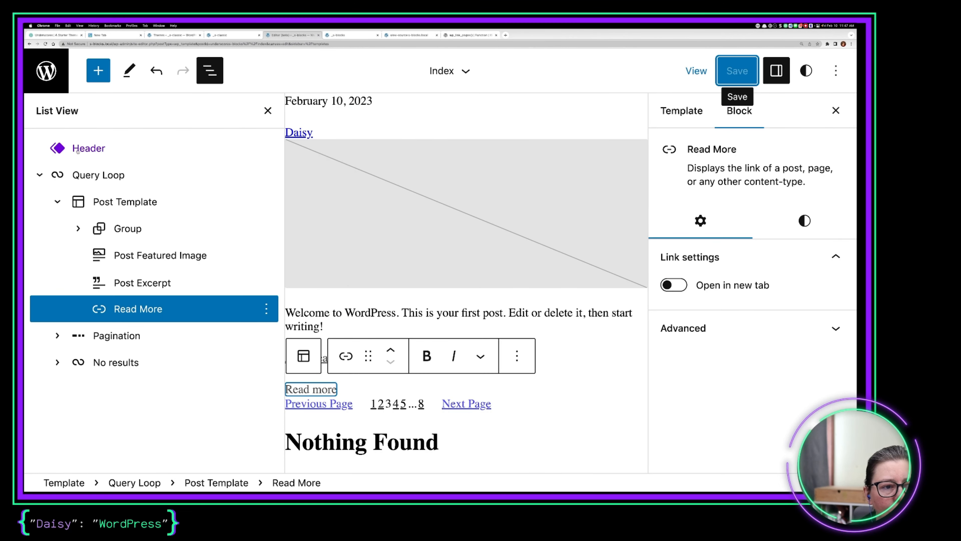
click(47, 66)
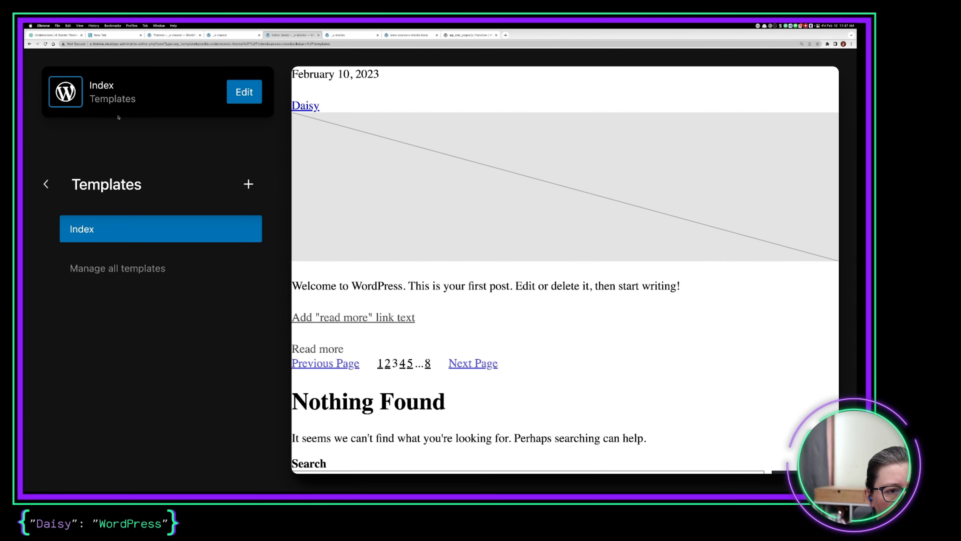
super+click(82, 98)
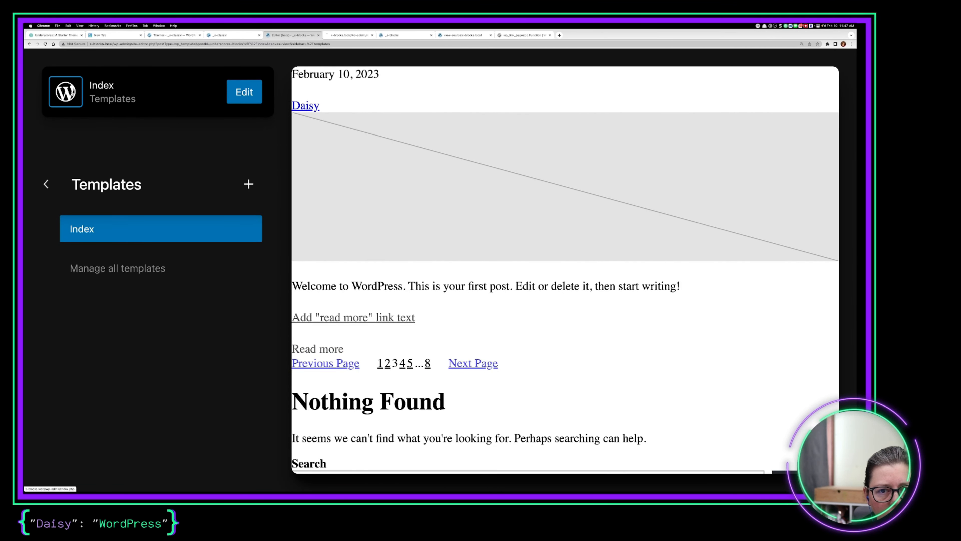
click(347, 35)
Open the Hello world! post of _s-blocks for editing and dismiss the block editor's welcome guide.
mouse_move(64, 181)
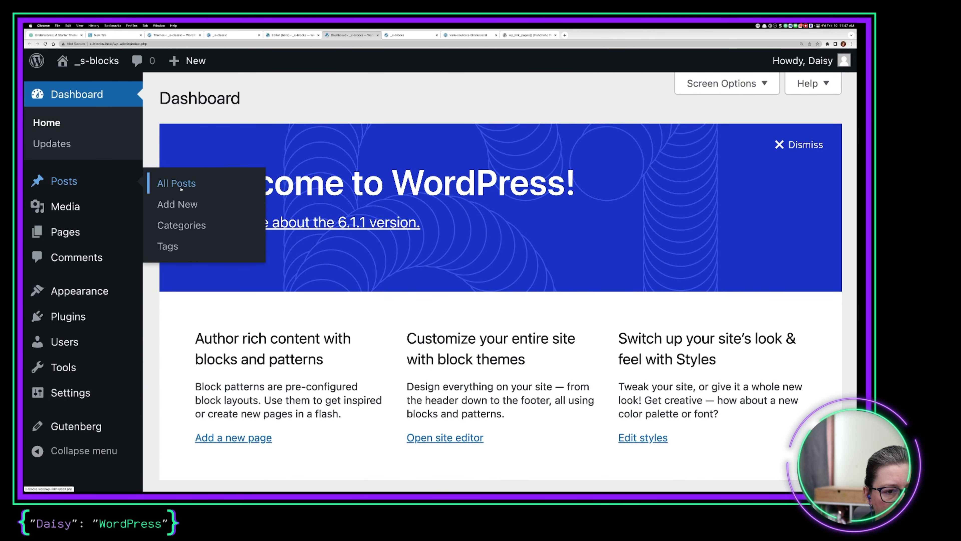
click(172, 183)
mouse_move(262, 229)
click(200, 227)
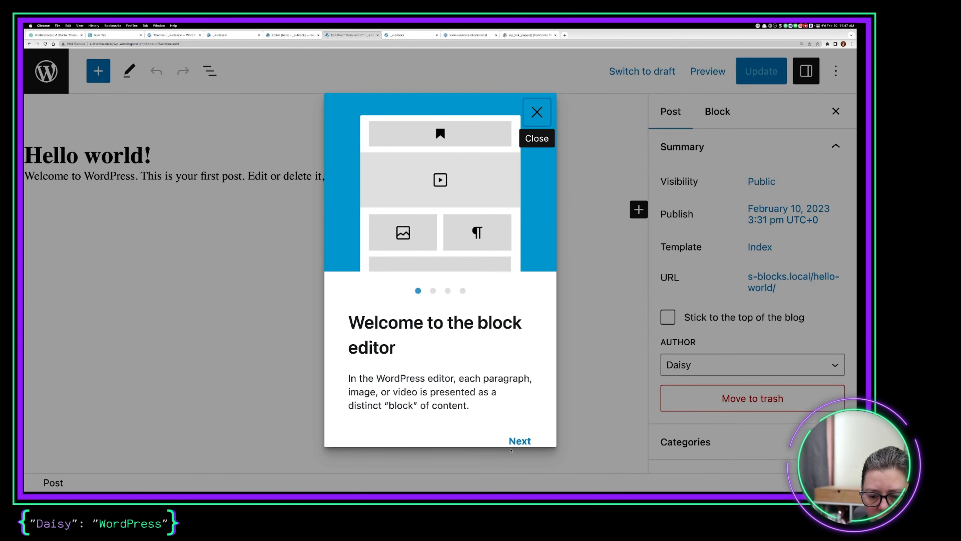
click(517, 442)
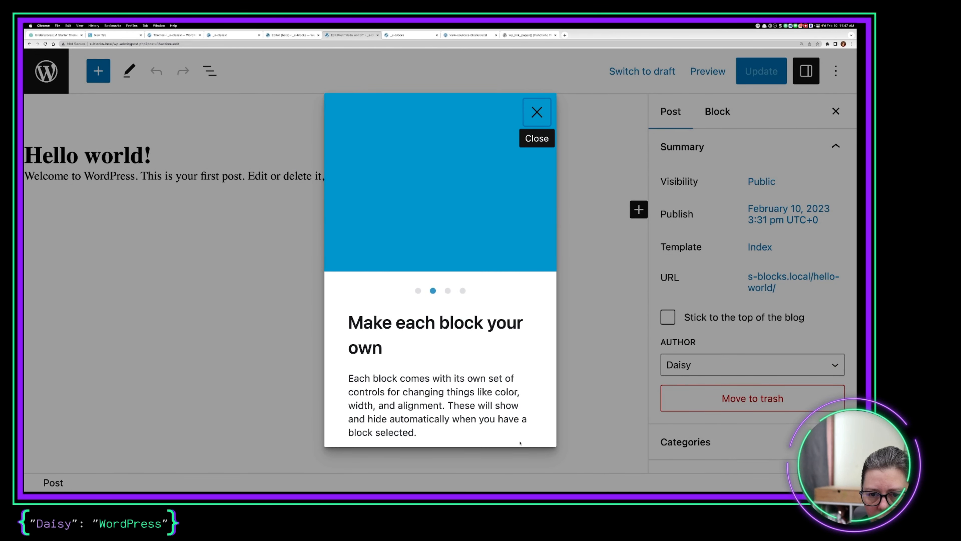
click(534, 111)
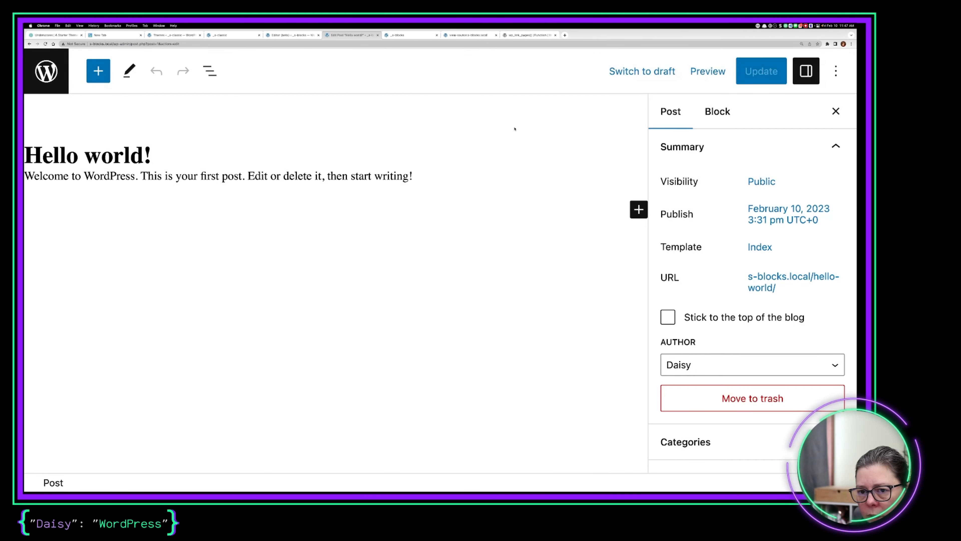
Search the web for bacon ipsum, open the Bacon Ipsum generator site and copy its sample paragraphs.
click(565, 35)
text(baco)
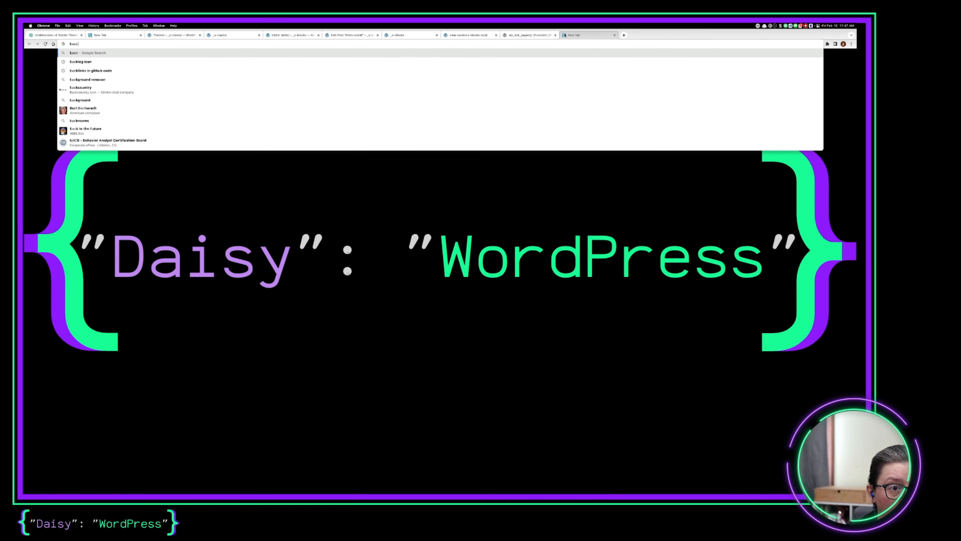
text(n ipsum)
key(Return)
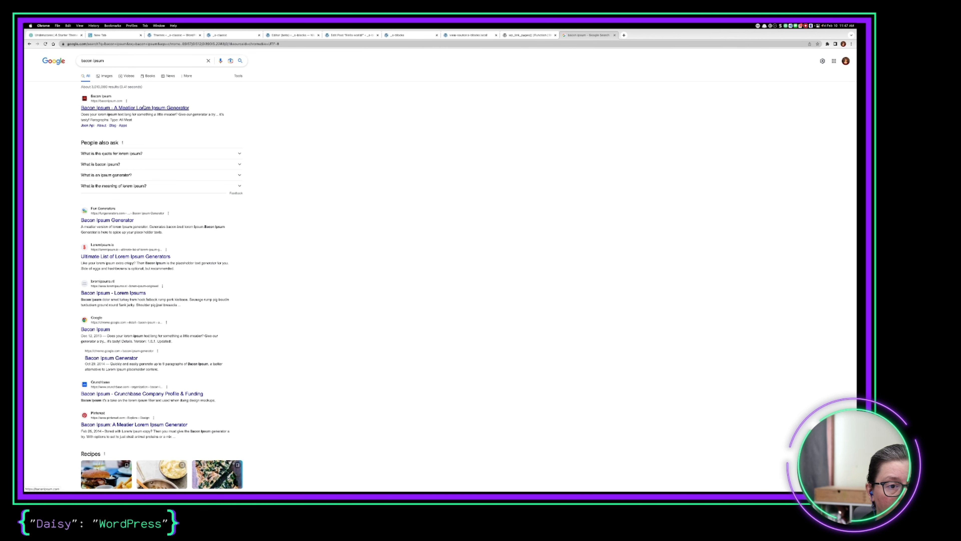
click(135, 107)
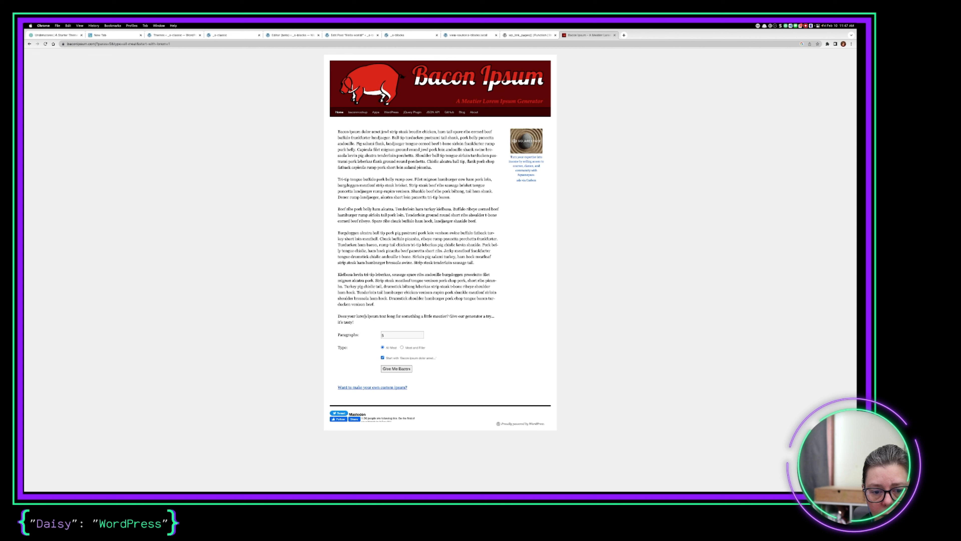
drag(362, 324, 384, 326)
click(338, 133)
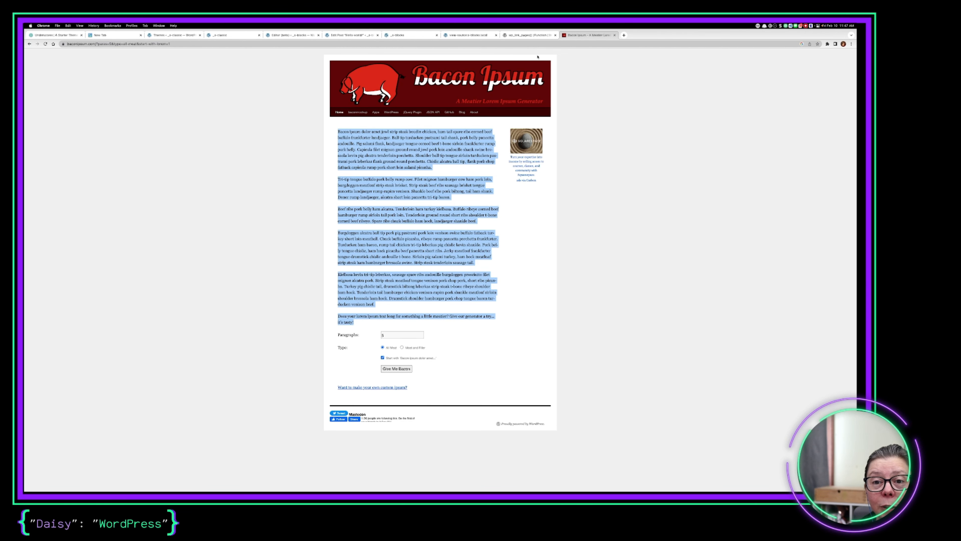
Paste the copied Bacon Ipsum paragraphs below the welcome paragraph of the Hello world! post.
click(348, 35)
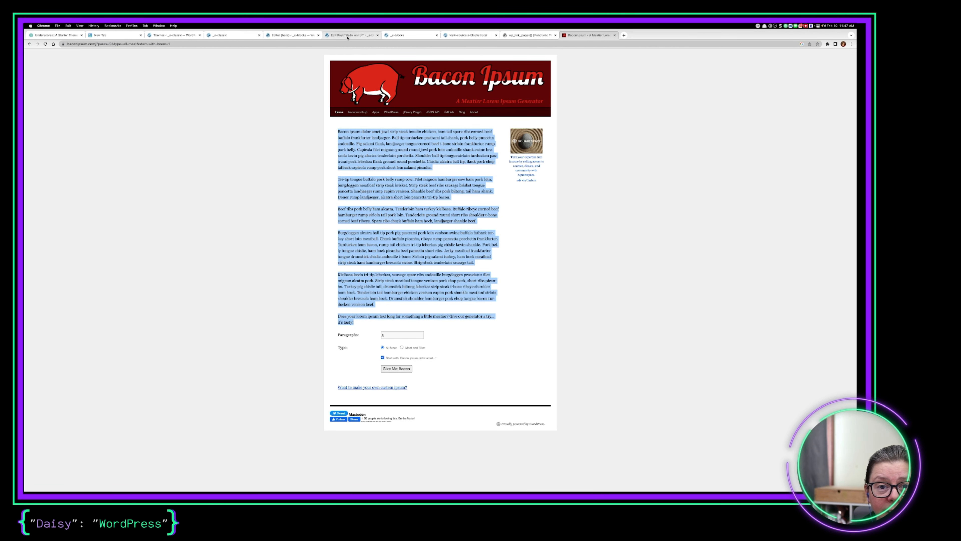
click(414, 177)
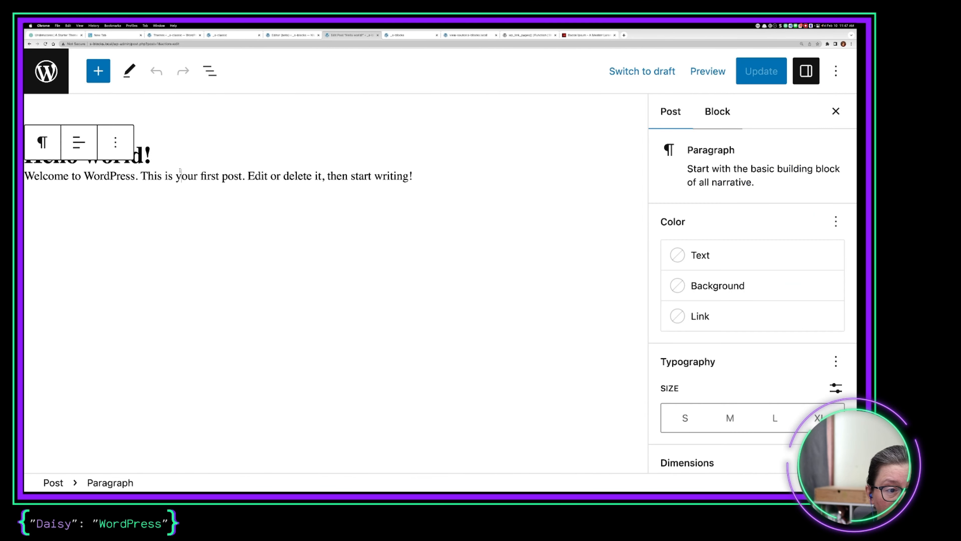
key(super+a)
click(419, 177)
key(Return)
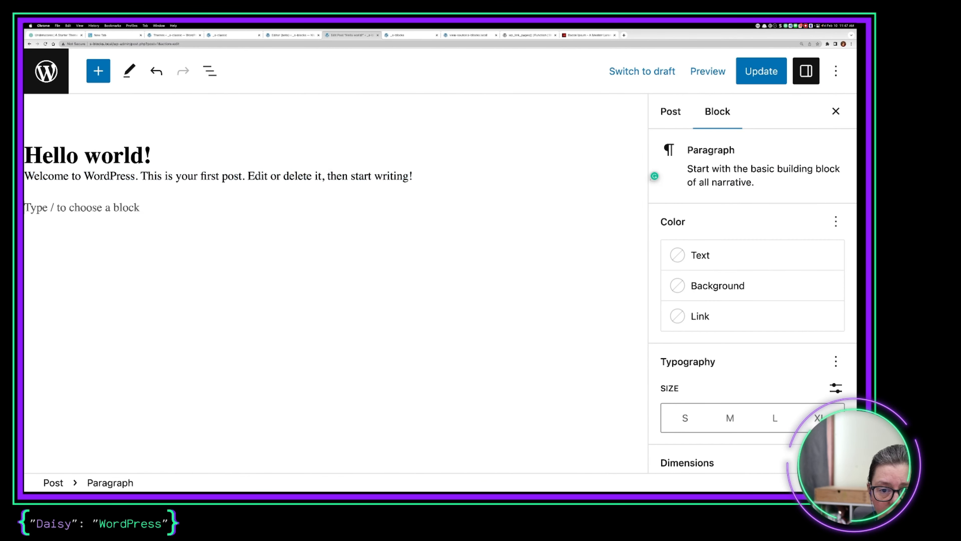
key(super+v)
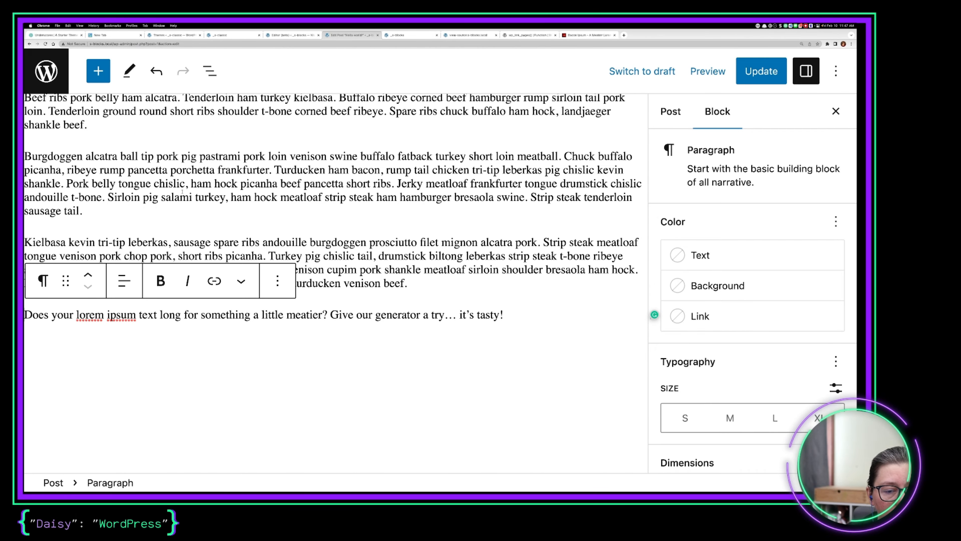
Insert a Page Break block between the "Beef ribs" and "Burgdoggen" paragraphs of the Hello world! post.
scroll(602, 272, up, 10)
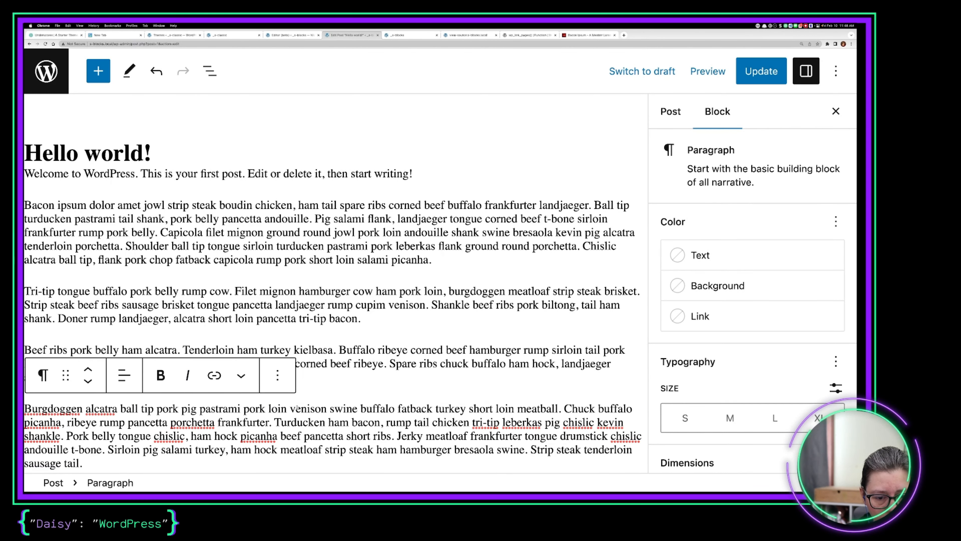
click(367, 379)
key(Return)
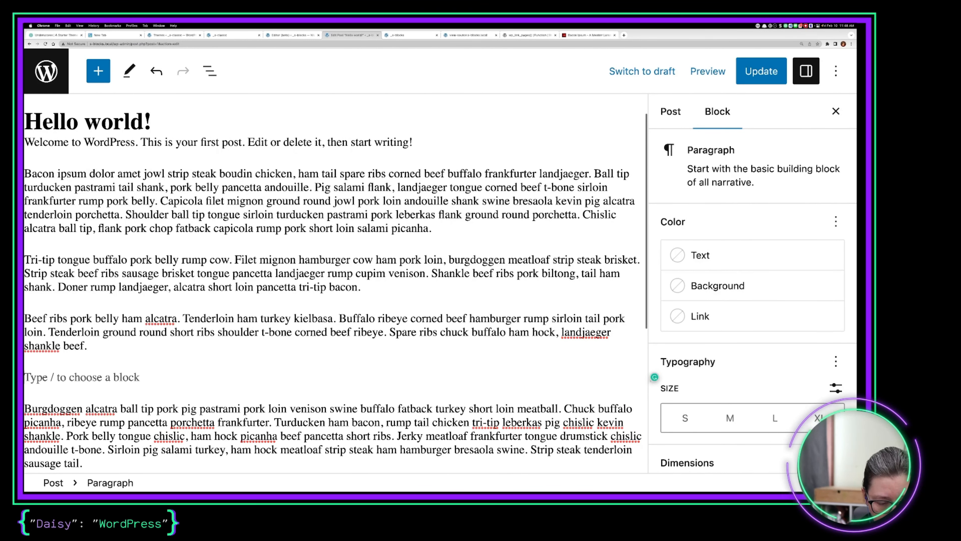
text(/next)
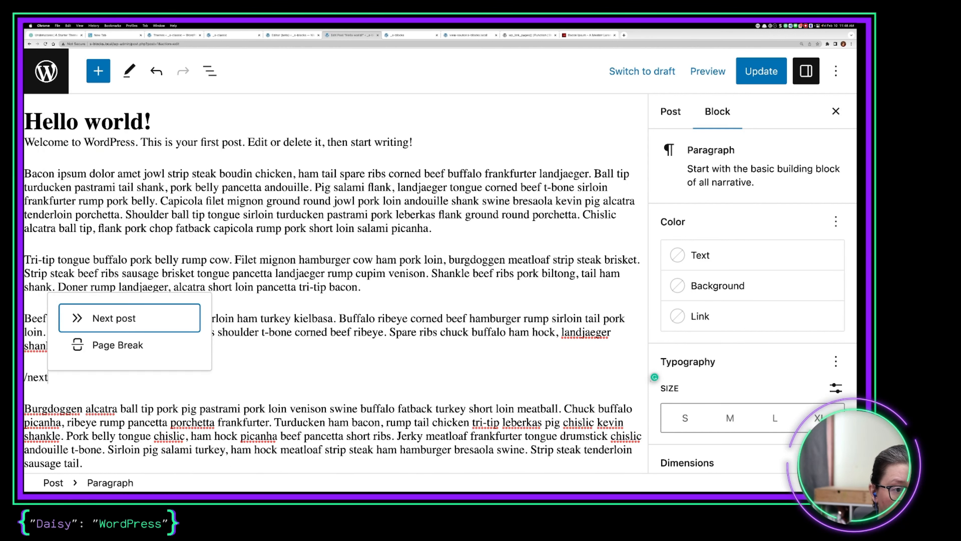
key(Down)
key(Return)
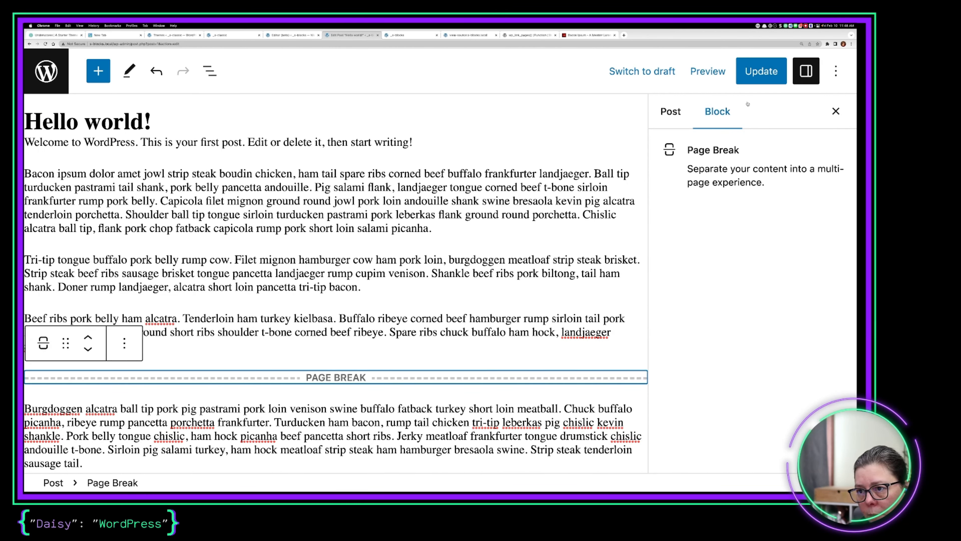
Update the Hello world! post and reload the _s-blocks front page to examine how its text is displayed.
click(762, 71)
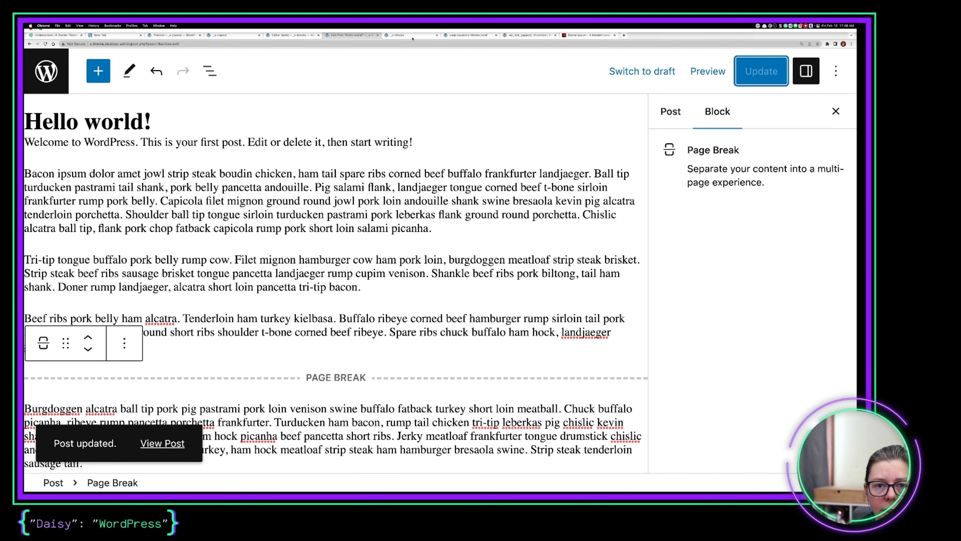
key(ctrl+Tab)
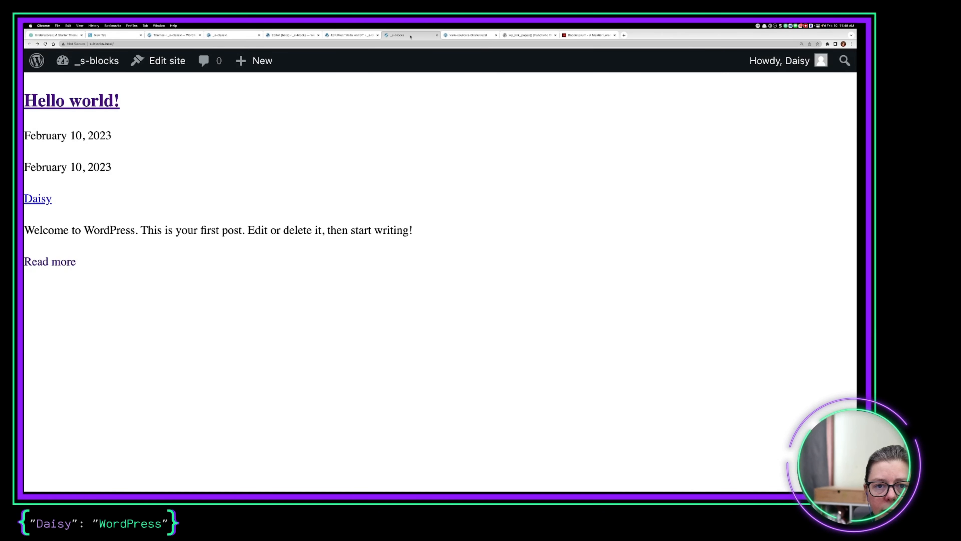
click(45, 44)
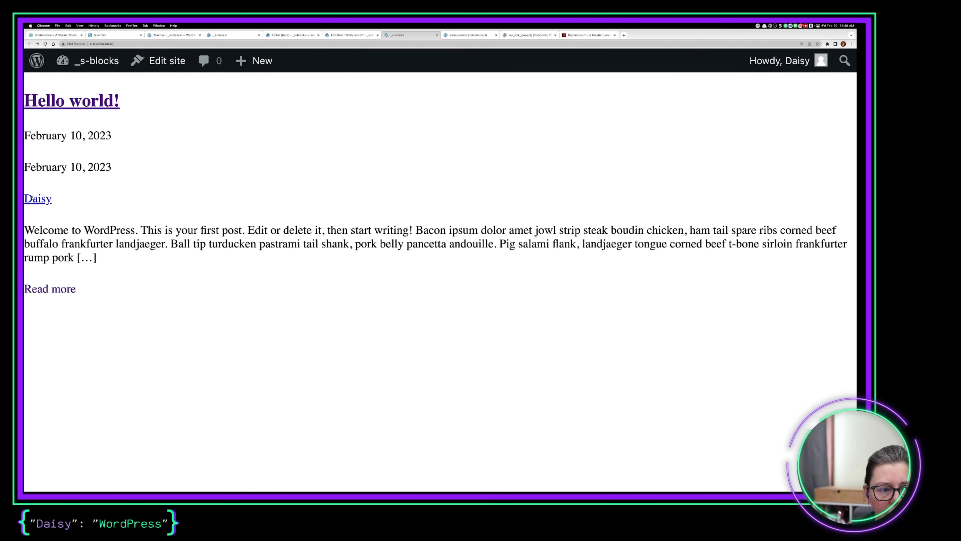
drag(102, 263, 24, 228)
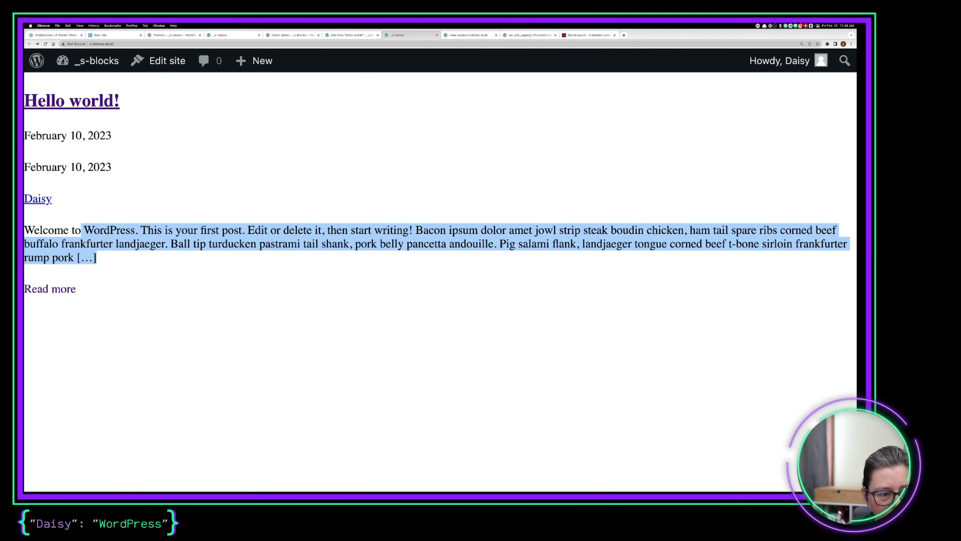
click(93, 286)
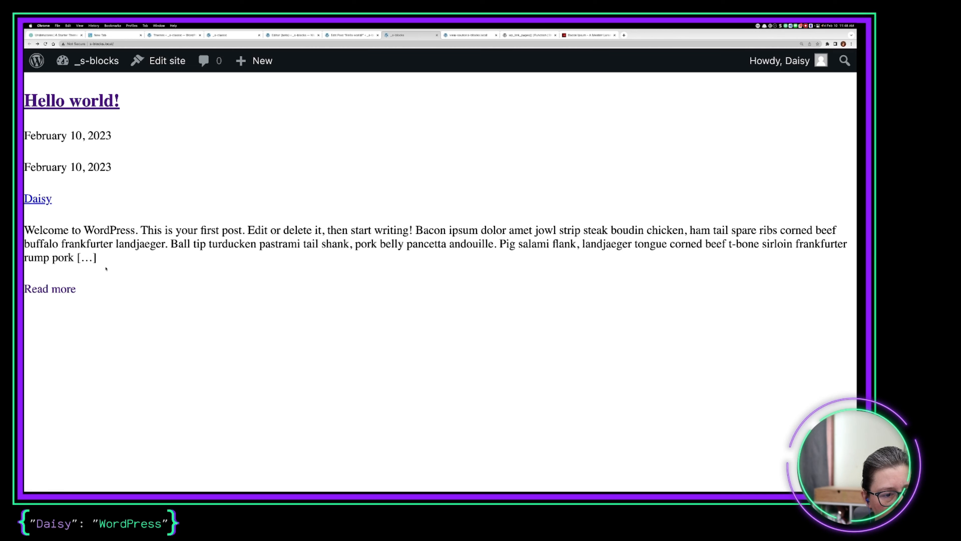
drag(99, 260, 69, 251)
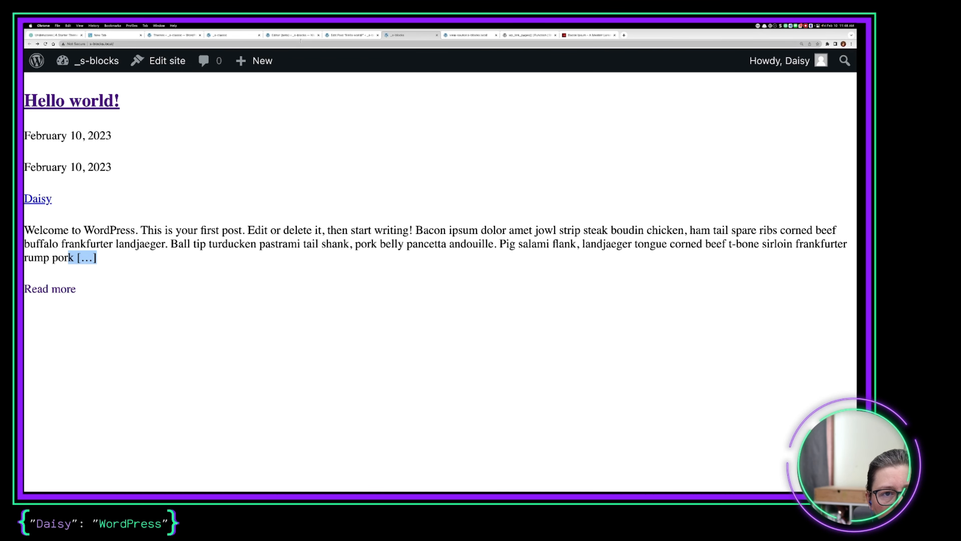
Transform the Post Excerpt block in the Index template into a Post Content block and save the template.
click(233, 36)
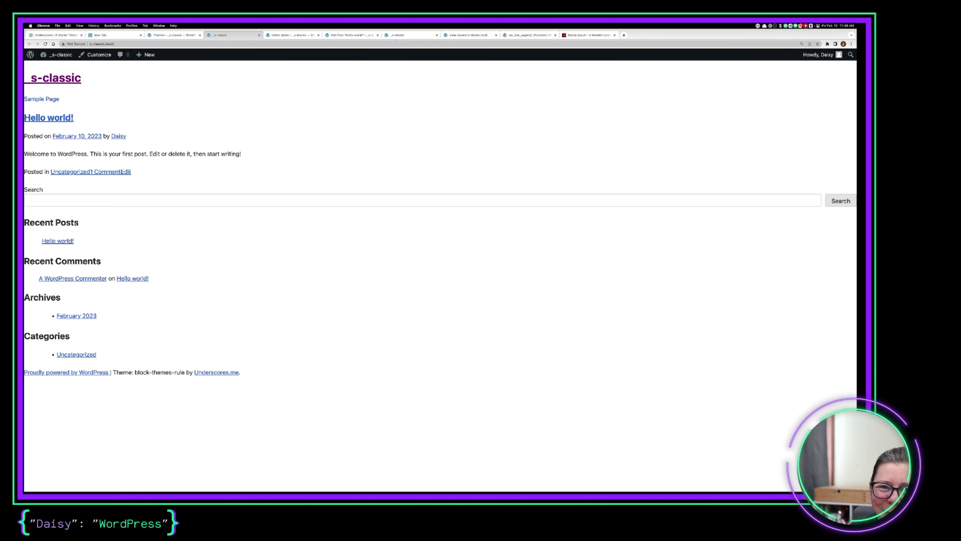
click(351, 34)
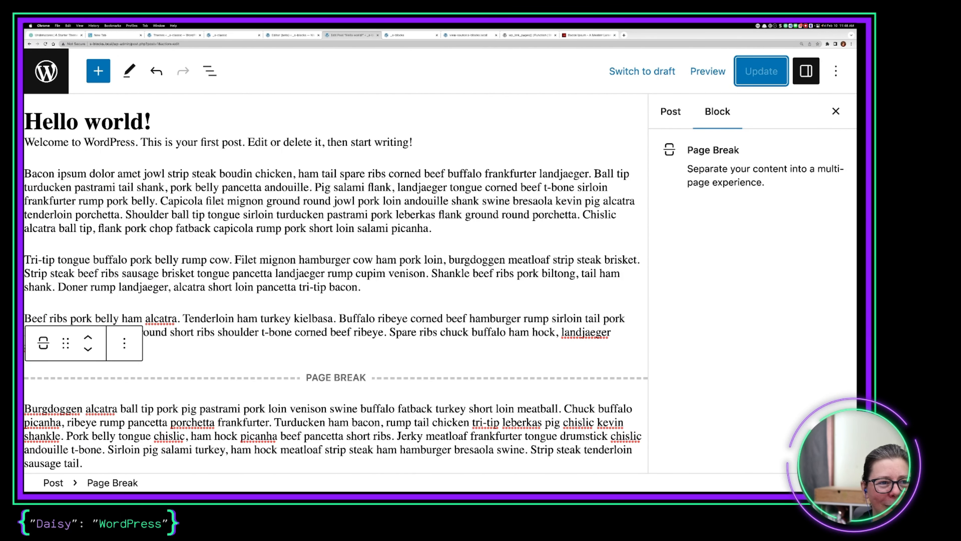
click(295, 35)
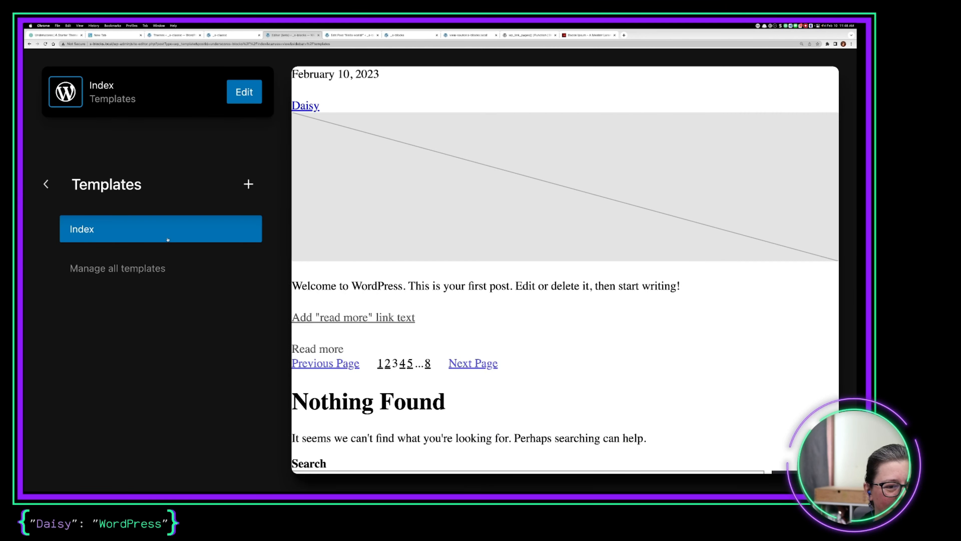
click(420, 217)
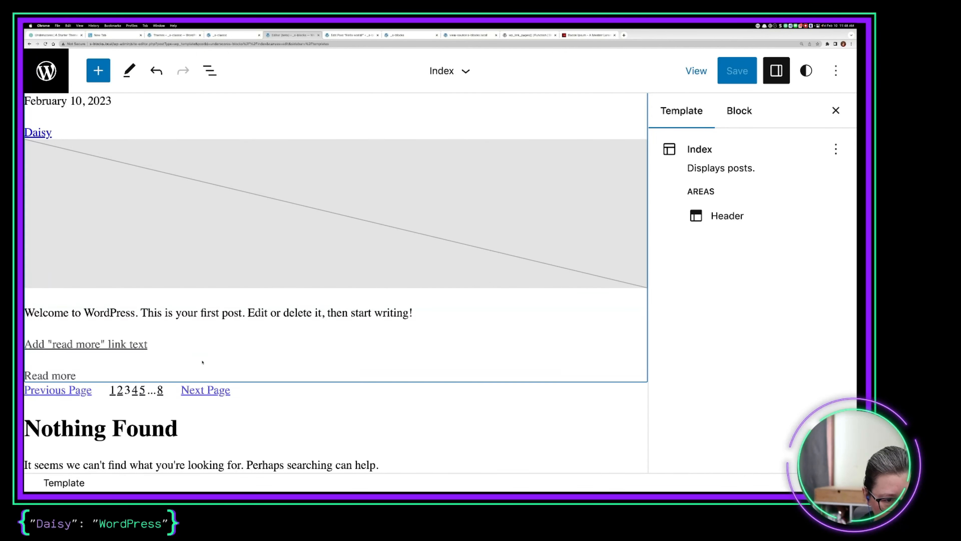
click(237, 321)
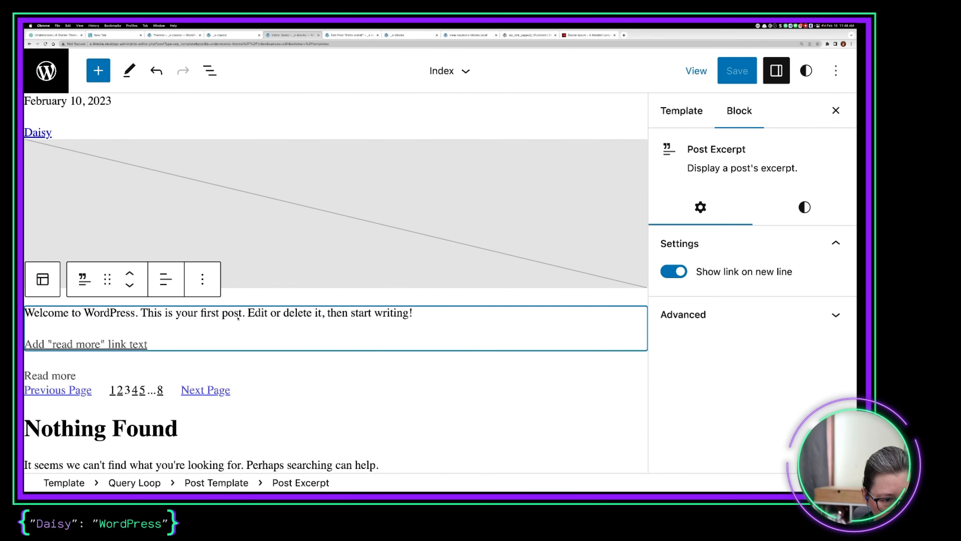
click(202, 280)
key(Escape)
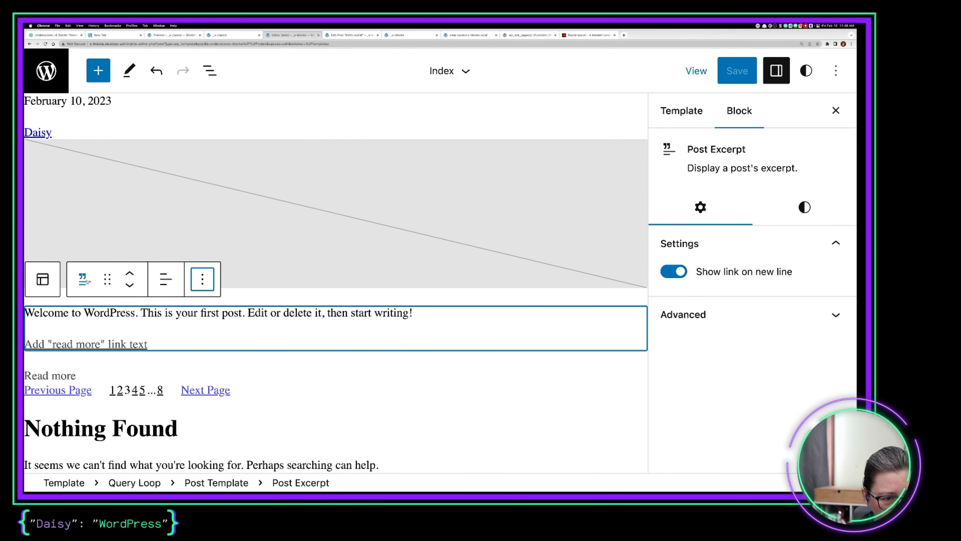
click(85, 280)
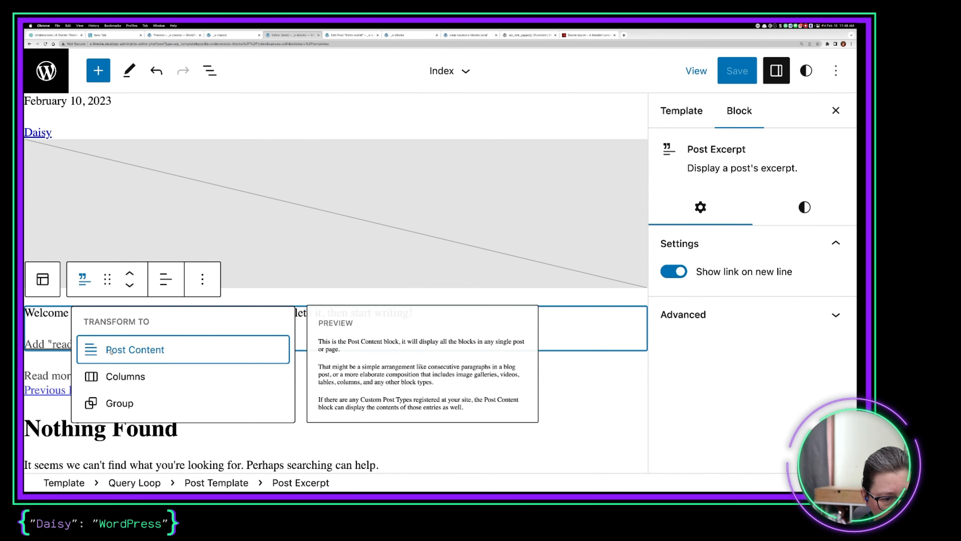
click(127, 349)
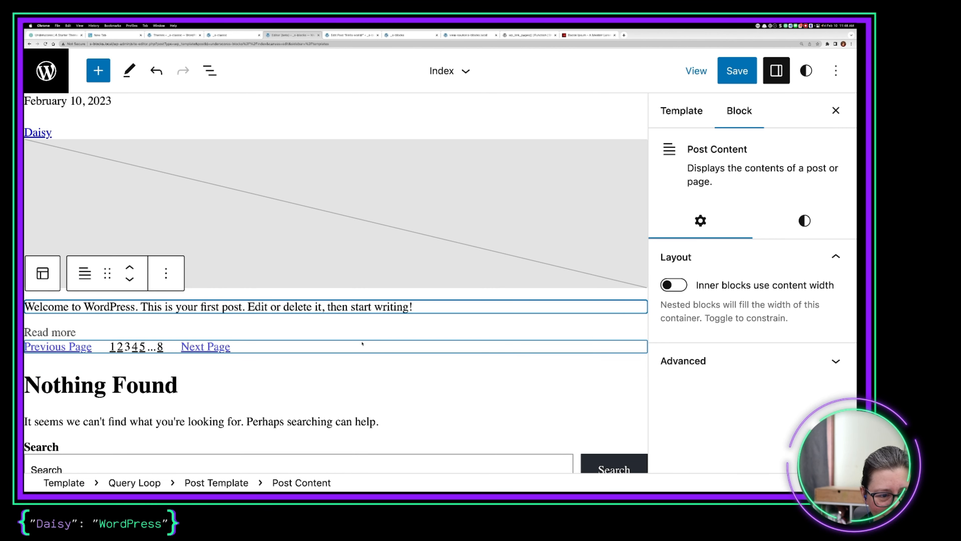
scroll(363, 343, down, 1)
click(738, 71)
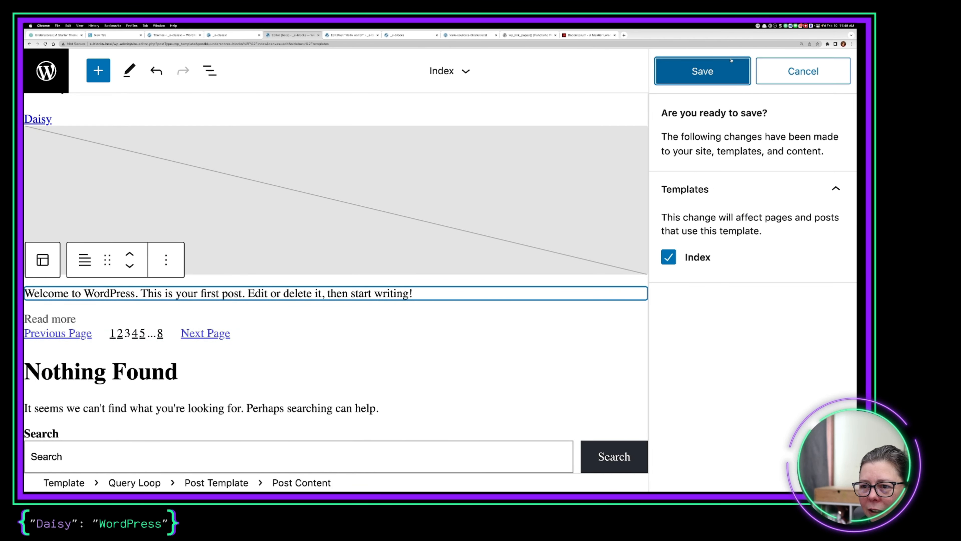
click(701, 71)
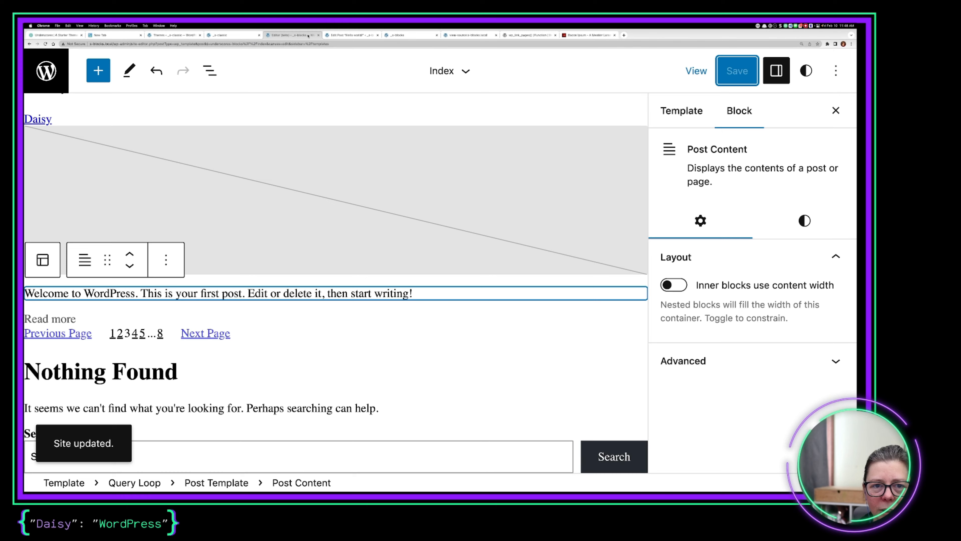
Reload the Hello world! post editor and the _s-blocks front page, and examine the page links below the post content.
click(347, 36)
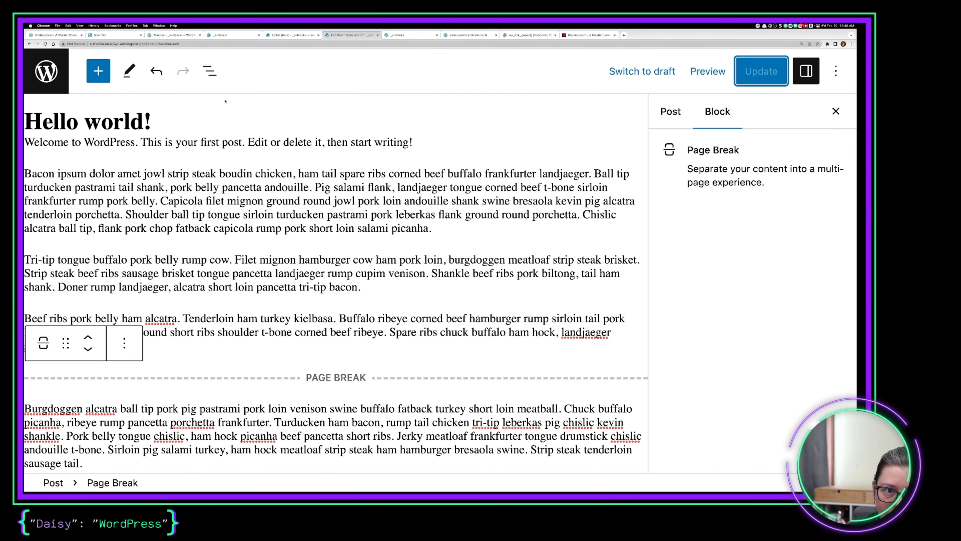
click(45, 45)
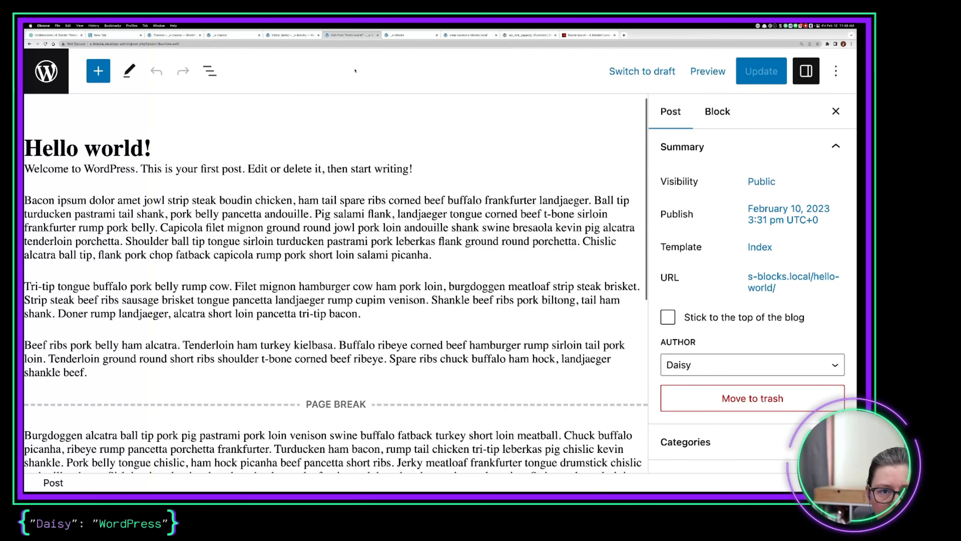
click(401, 36)
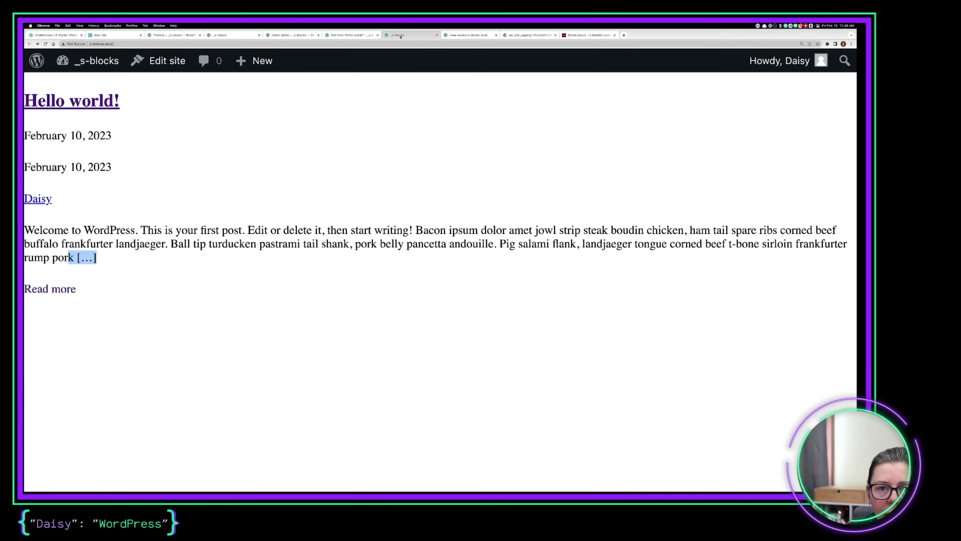
click(46, 44)
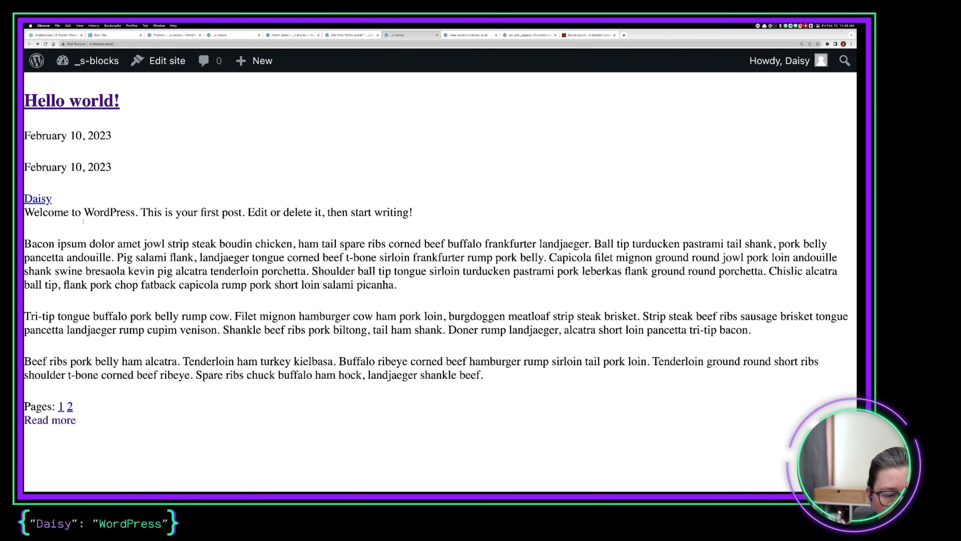
drag(88, 404, 25, 402)
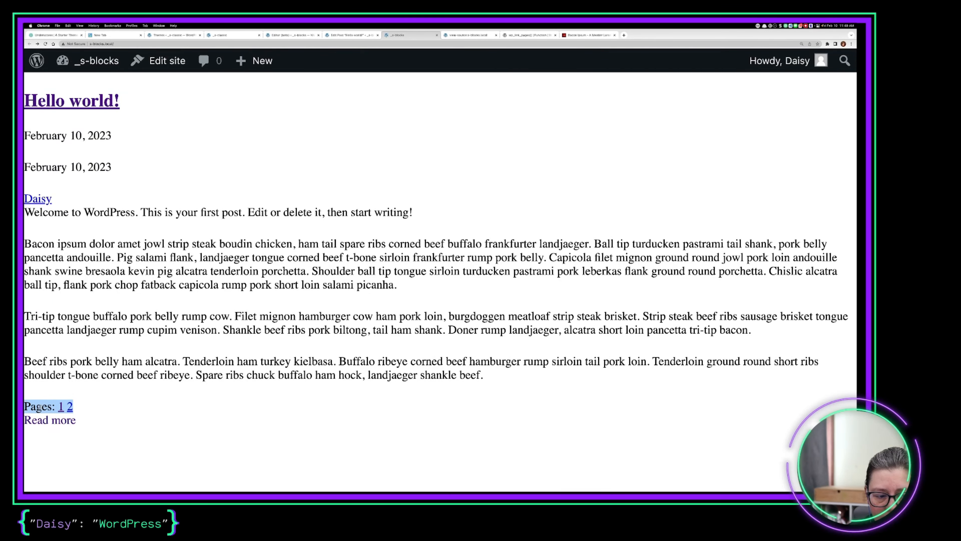
click(82, 408)
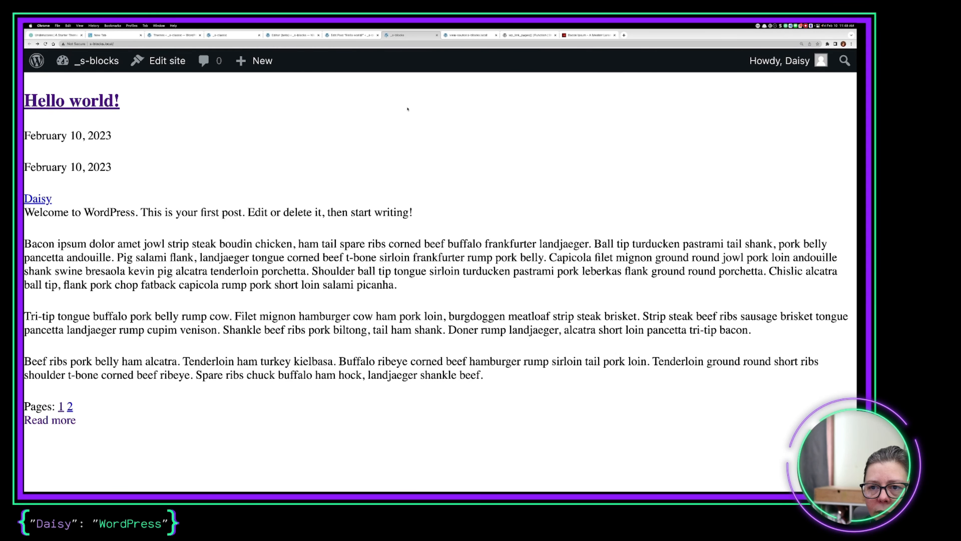
Switch to Visual Studio Code and examine the entry-footer section and its block_themes_rule_entry_footer() call in content.php.
key(super+Tab)
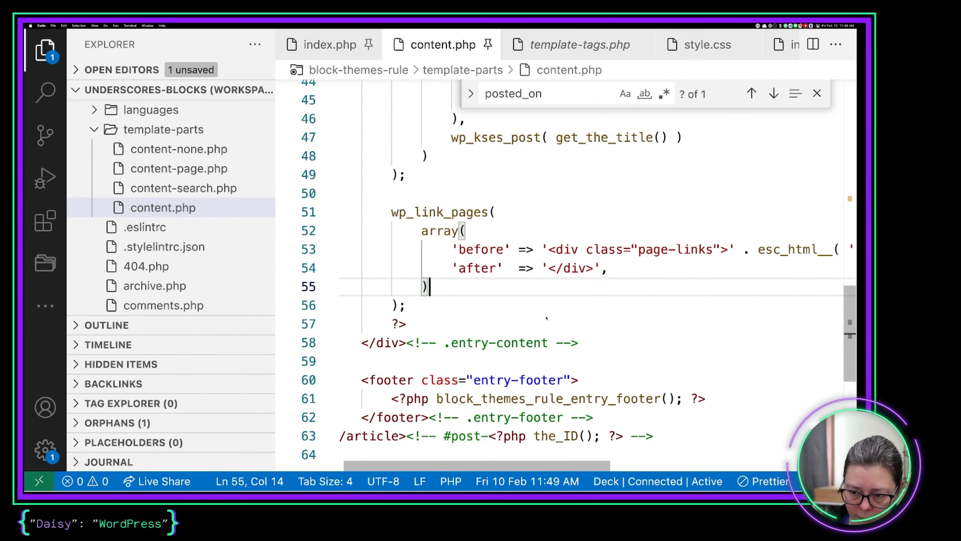
scroll(546, 318, down, 5)
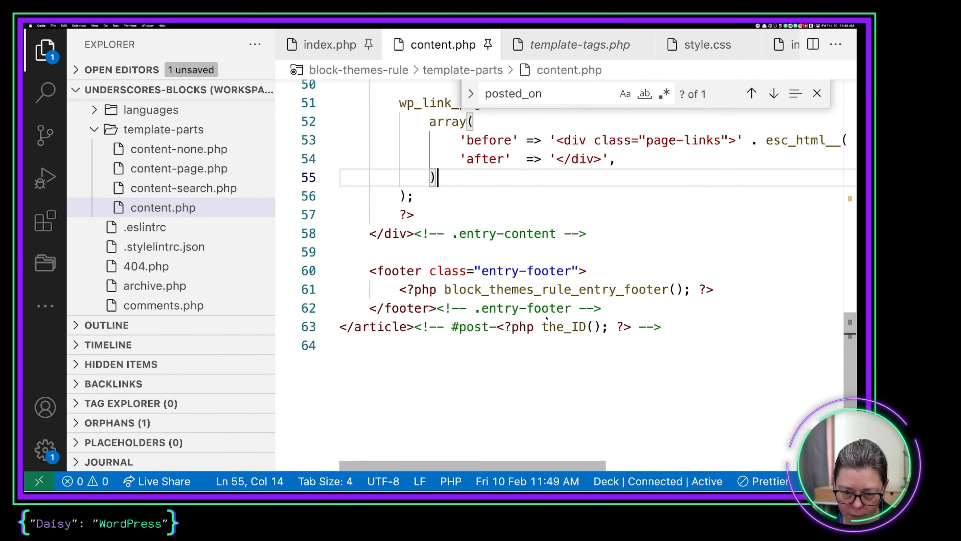
click(631, 316)
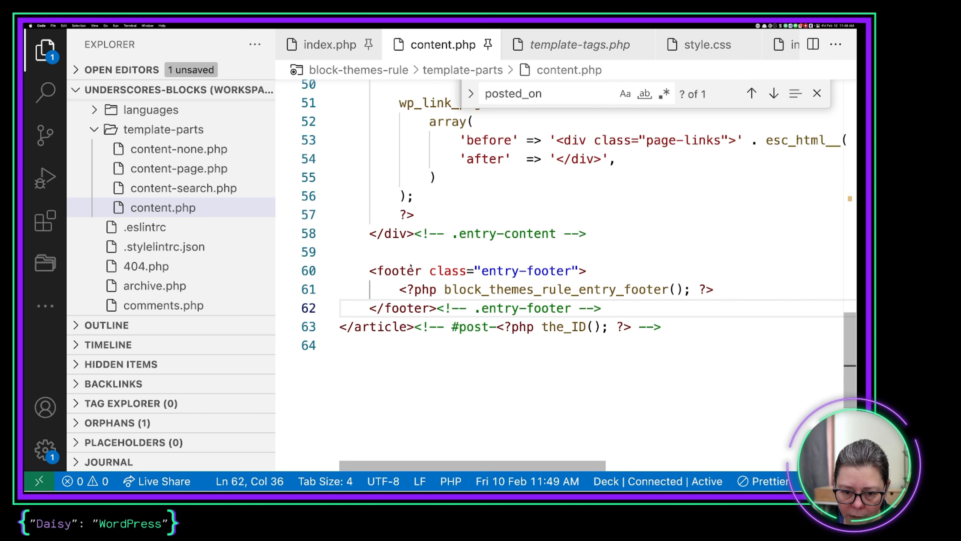
click(367, 262)
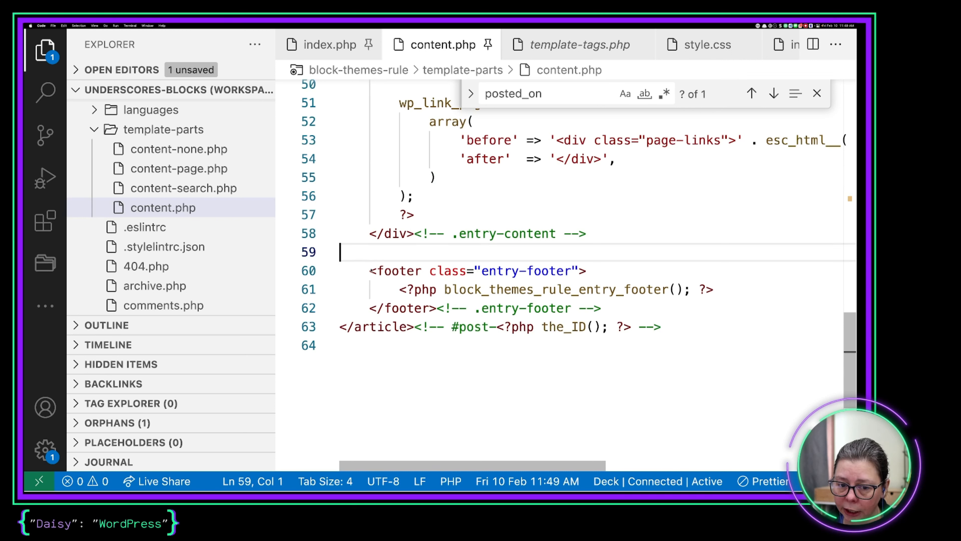
drag(369, 270, 609, 311)
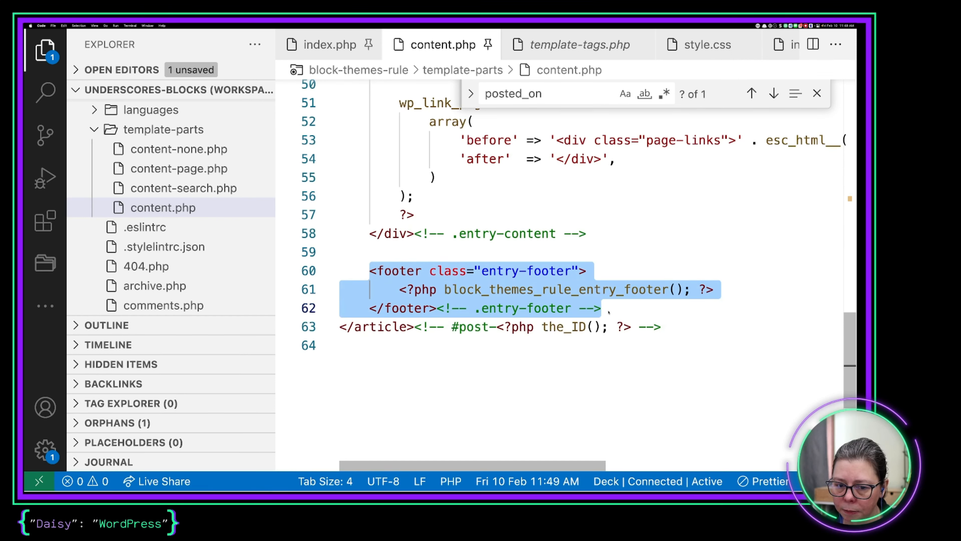
click(513, 291)
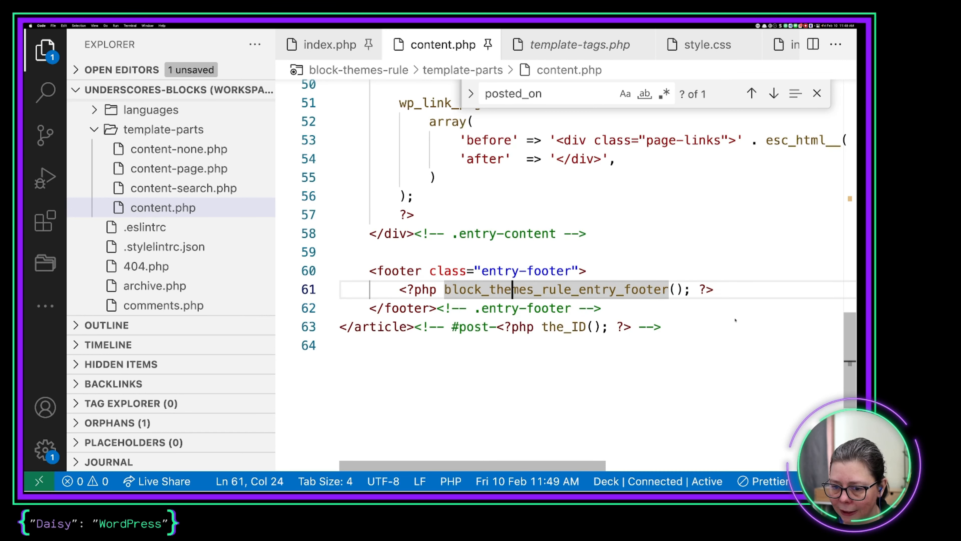
click(683, 290)
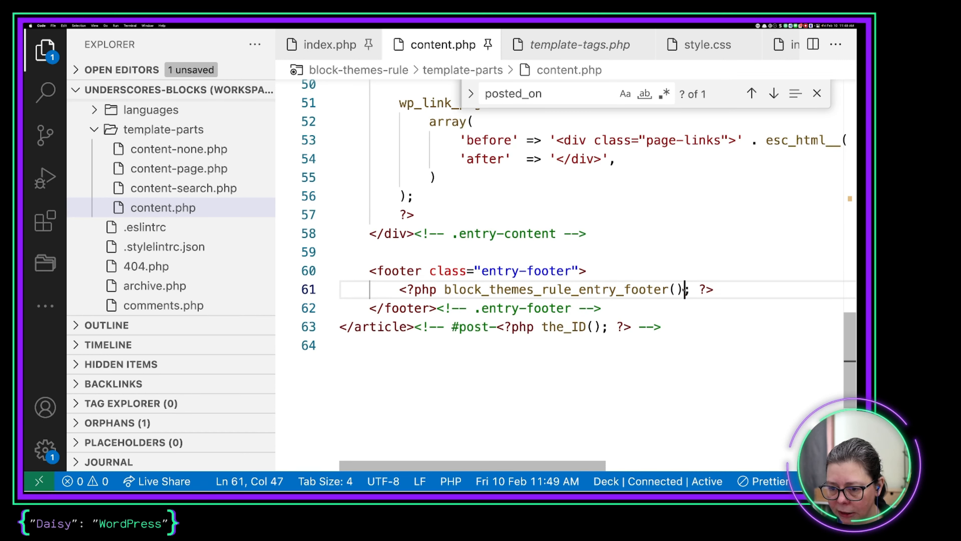
shift+click(495, 289)
drag(491, 289, 580, 290)
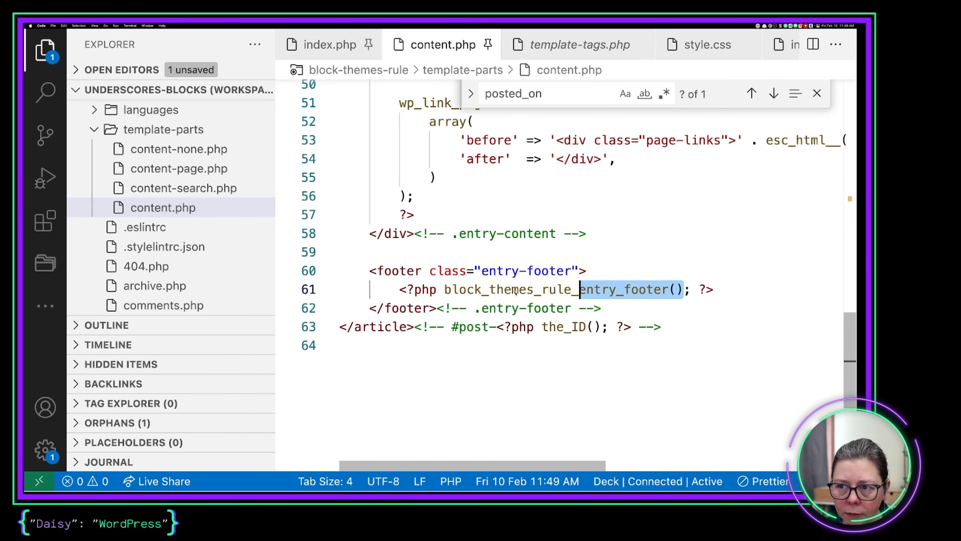
Return to the Index template in Chrome, hide the settings sidebar and show the template's block structure in List View.
key(ctrl+Left)
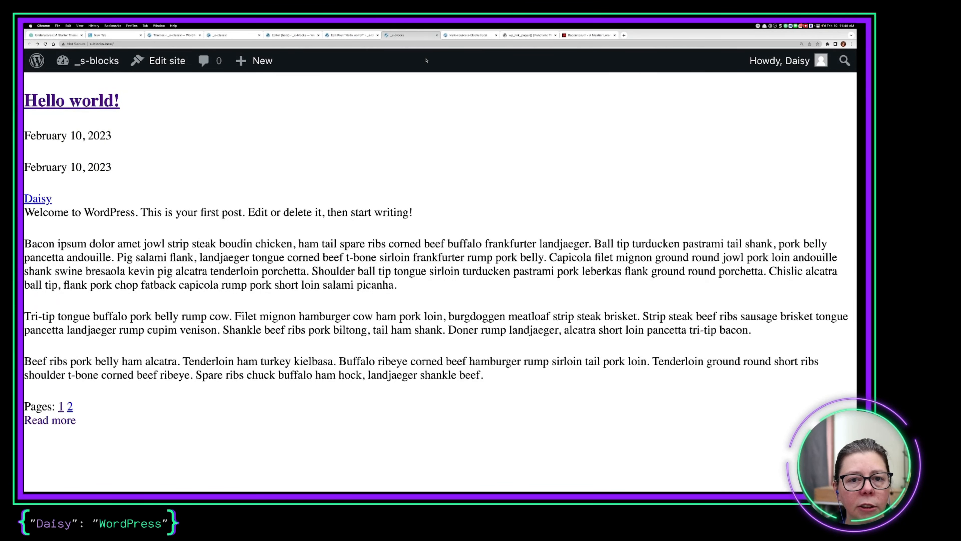
click(349, 35)
click(292, 35)
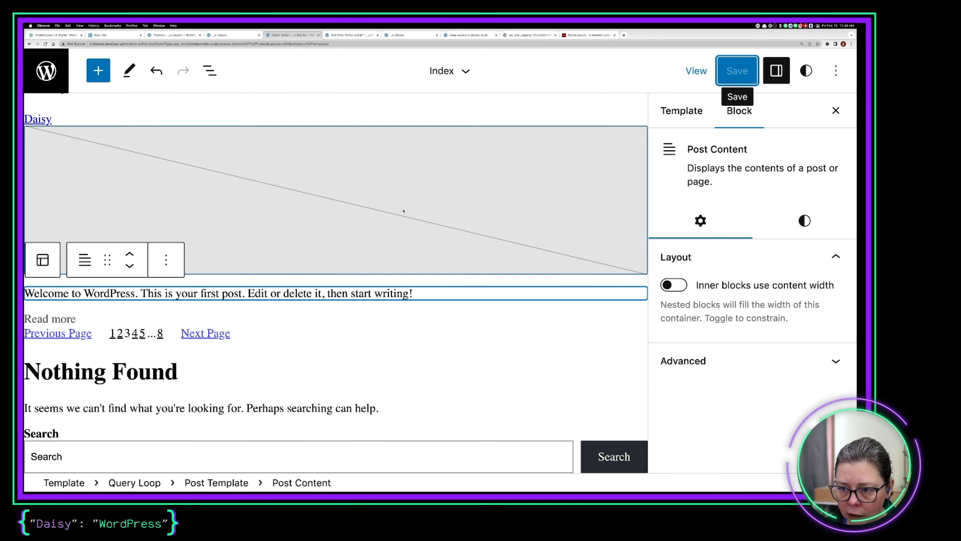
key(super+a)
click(772, 71)
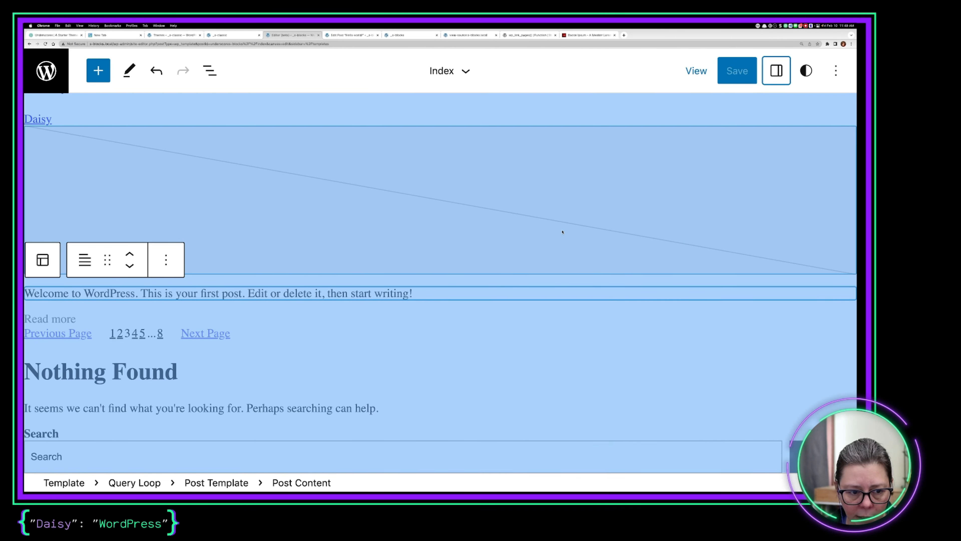
click(512, 333)
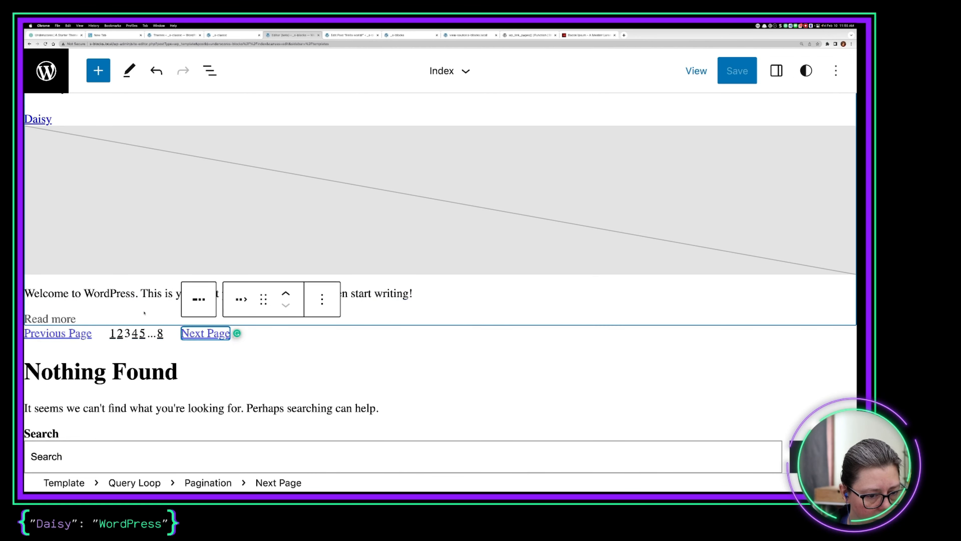
click(210, 71)
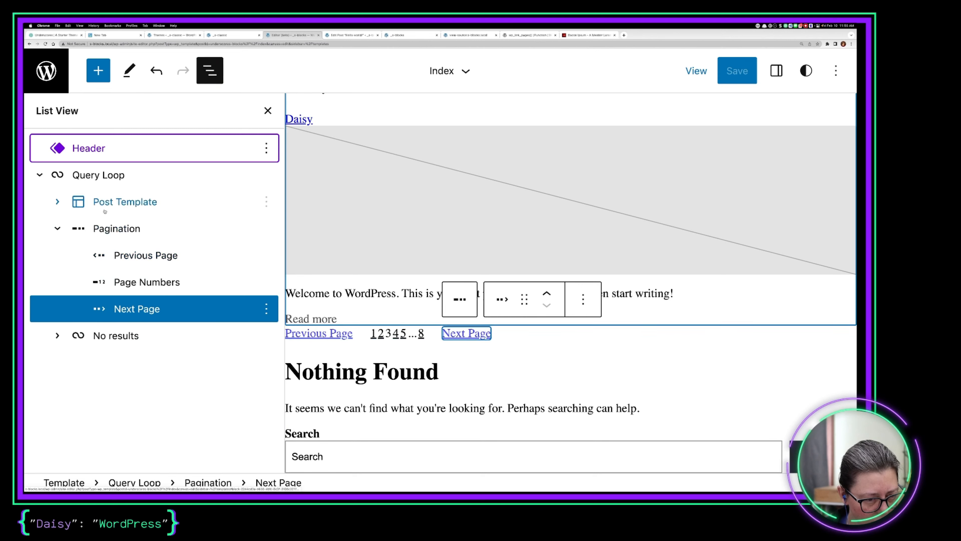
Insert a Group block with the plain group layout after the Read More block inside the Post Template.
click(120, 231)
click(58, 228)
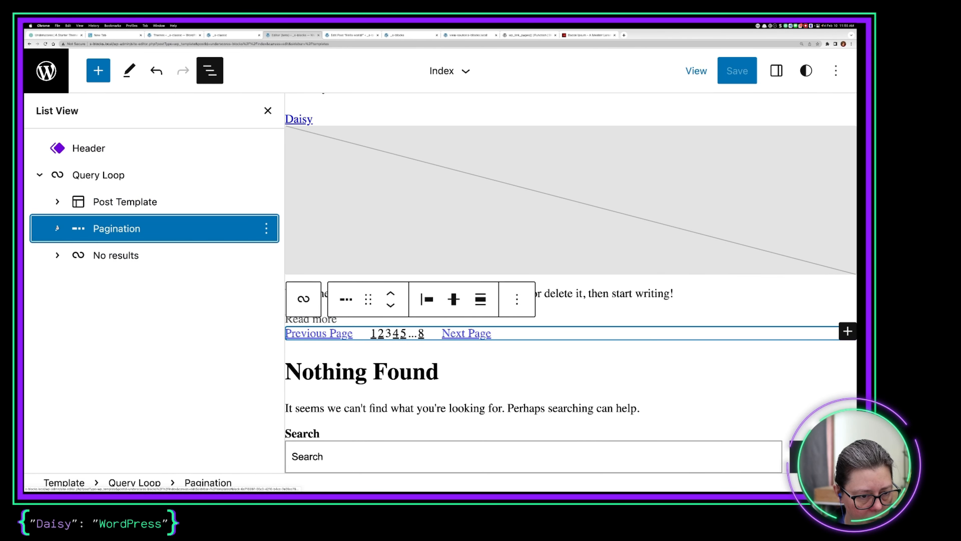
click(59, 228)
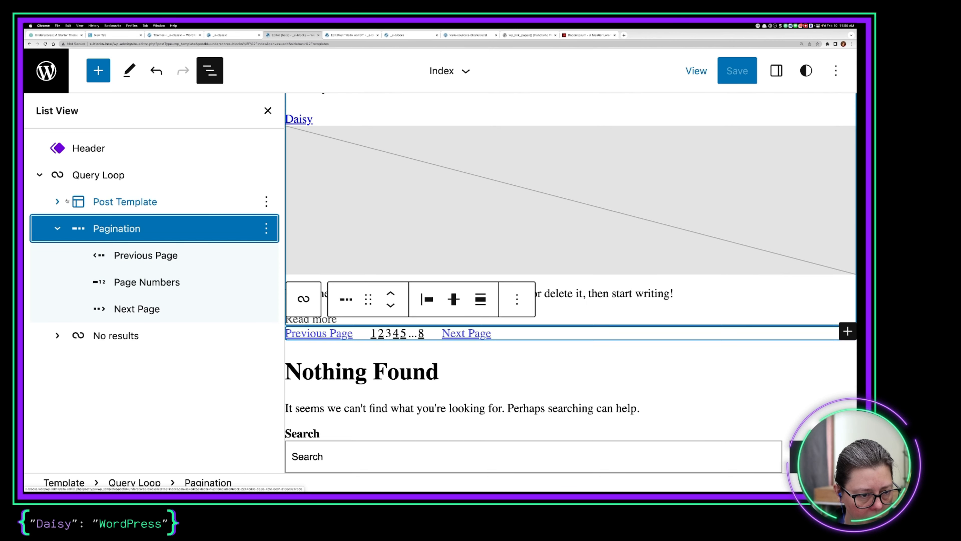
click(59, 229)
click(57, 202)
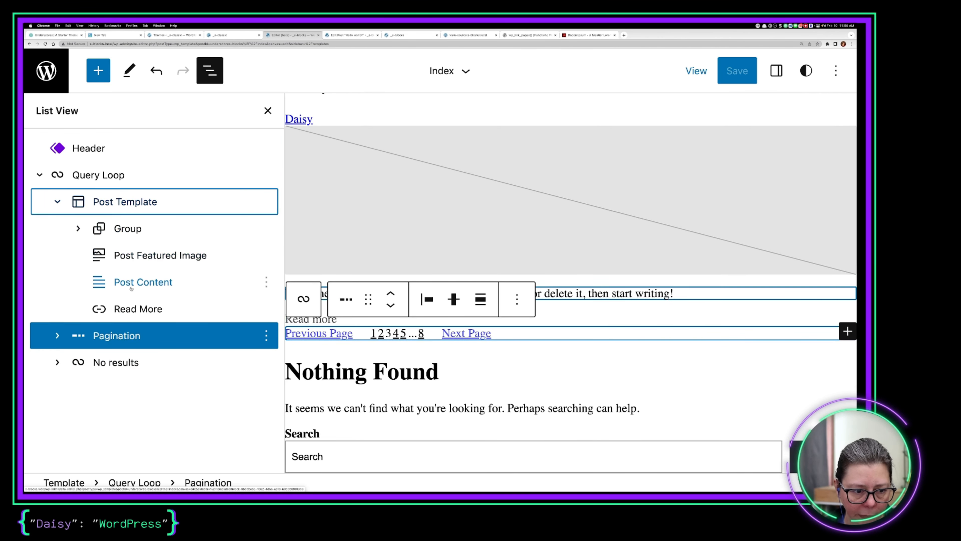
click(266, 309)
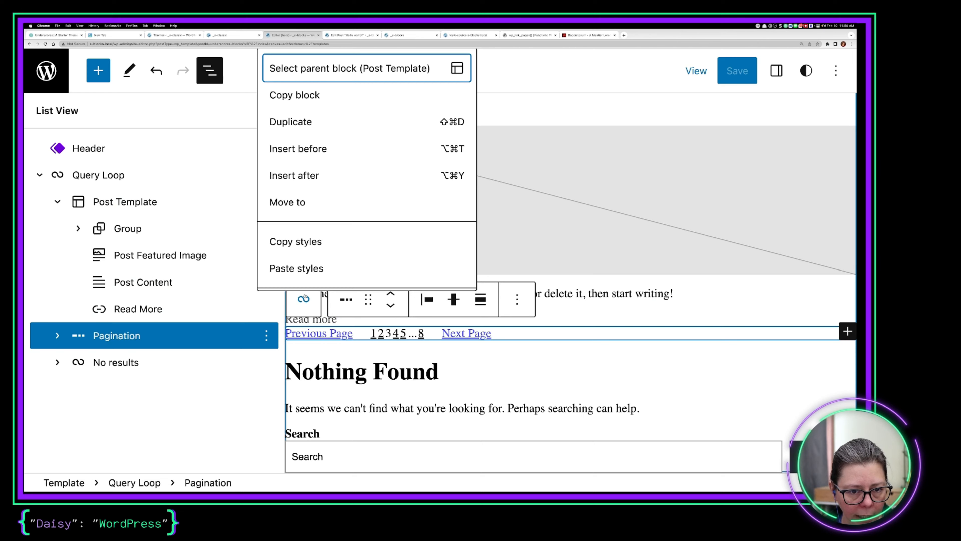
click(299, 174)
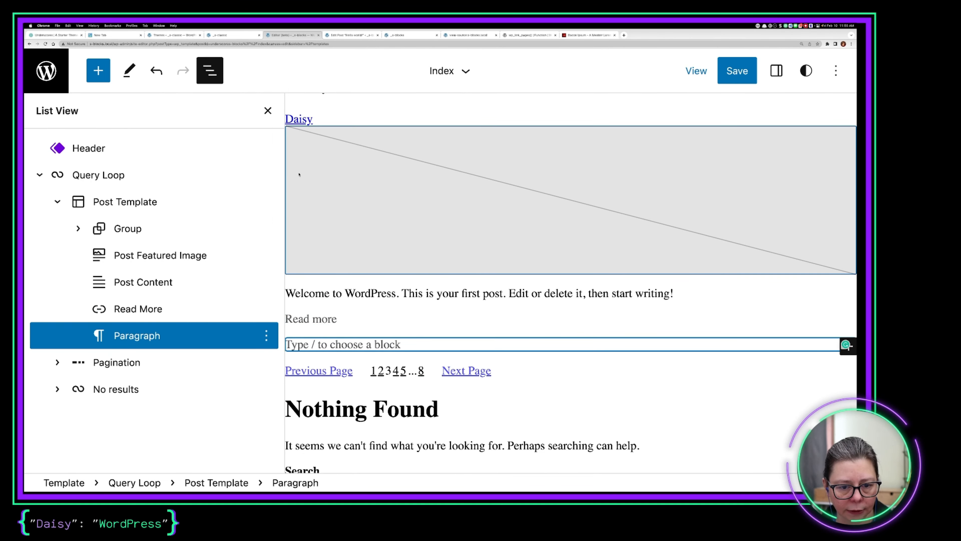
text(/group)
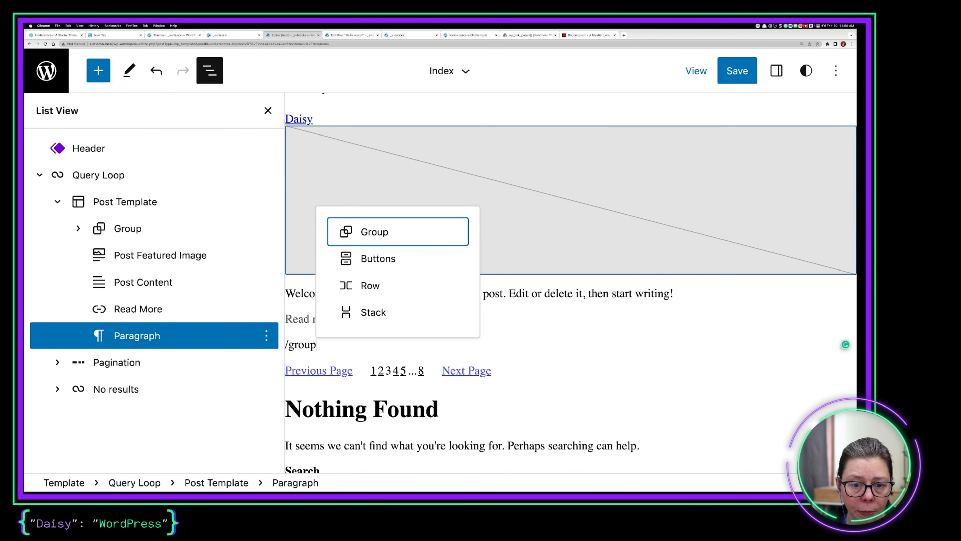
key(Return)
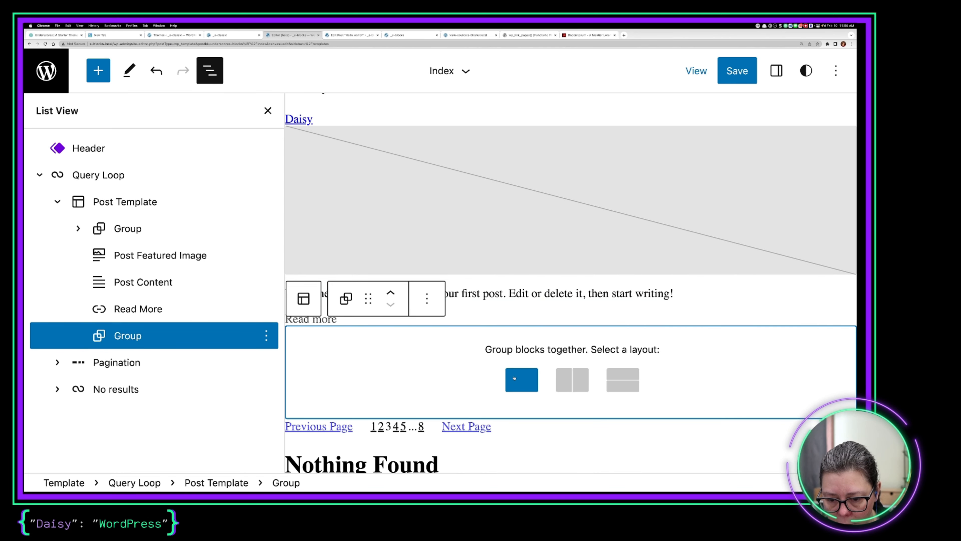
click(522, 380)
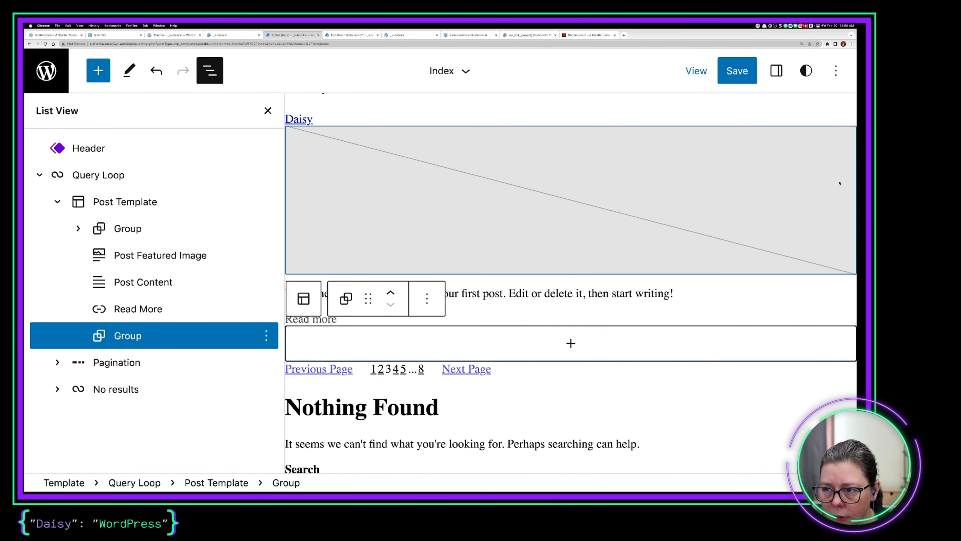
Show the block settings and set the new Group block's HTML element to <footer>.
click(777, 70)
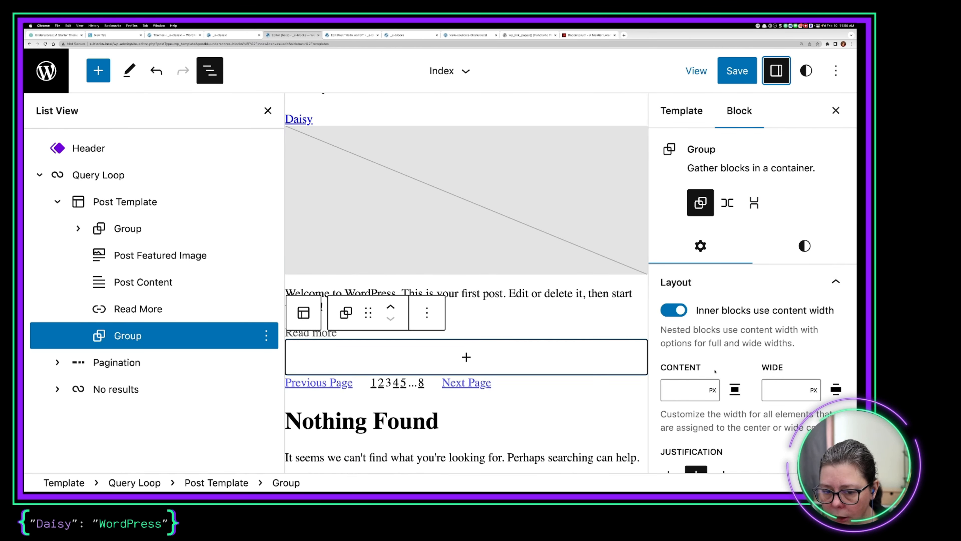
scroll(771, 340, down, 2)
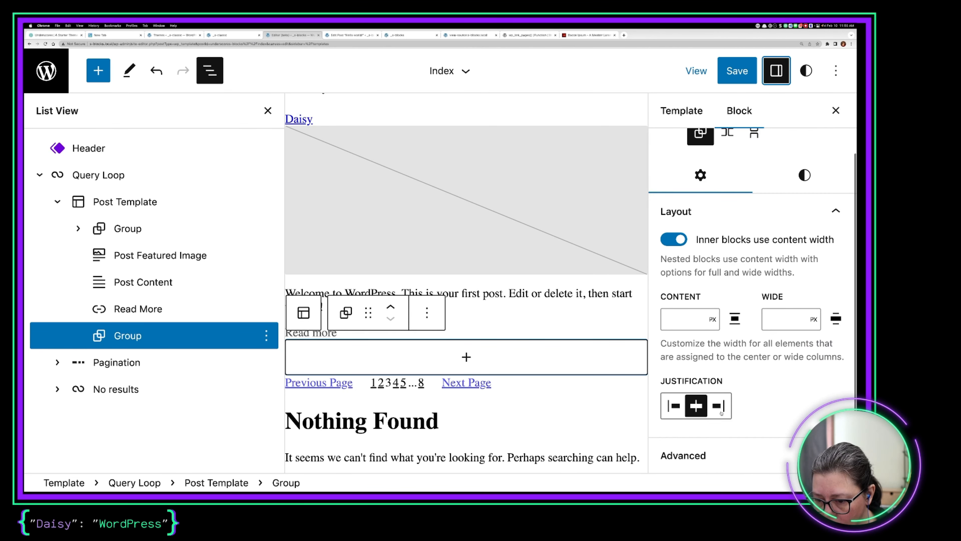
click(696, 458)
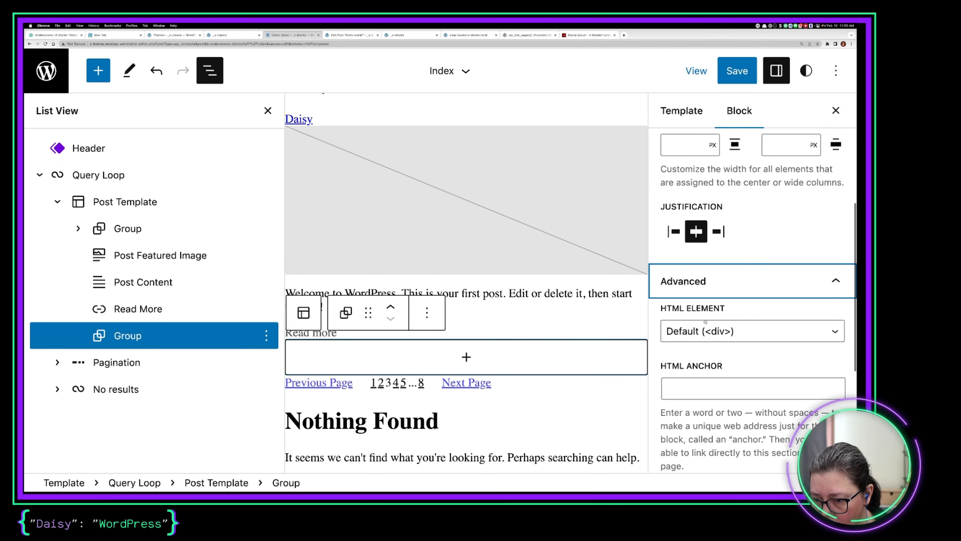
click(704, 329)
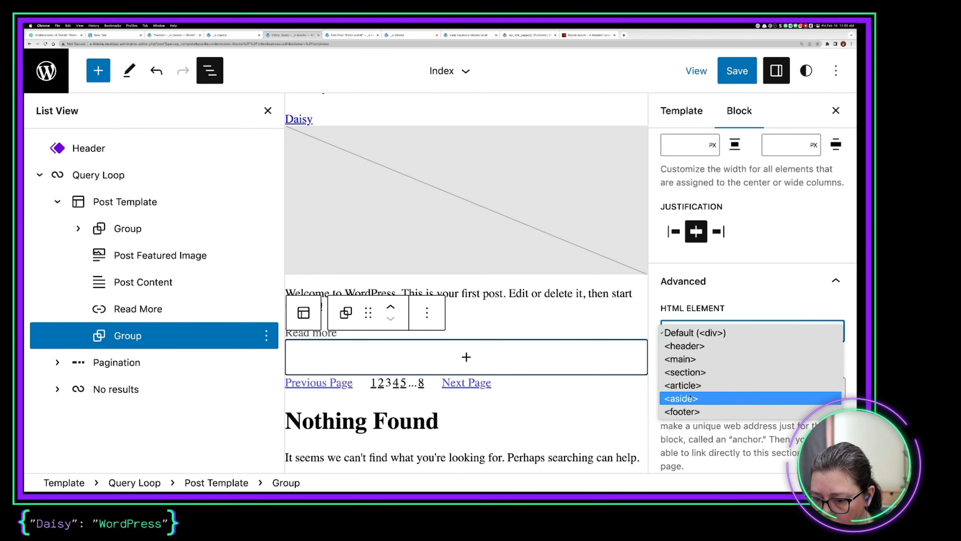
click(708, 412)
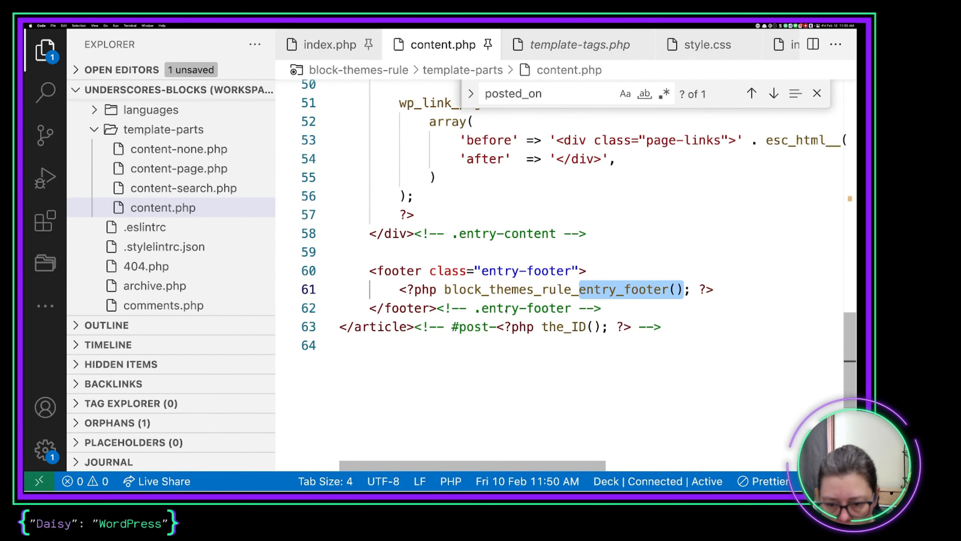
Check the footer's class name in content.php, return to Chrome and enter entry-footer as the footer group's HTML anchor.
click(550, 233)
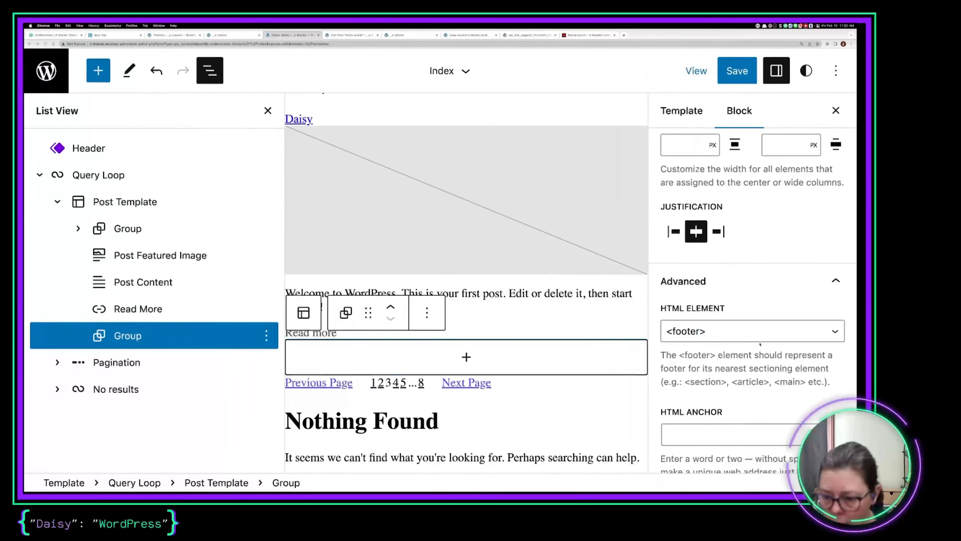
click(797, 436)
text(e)
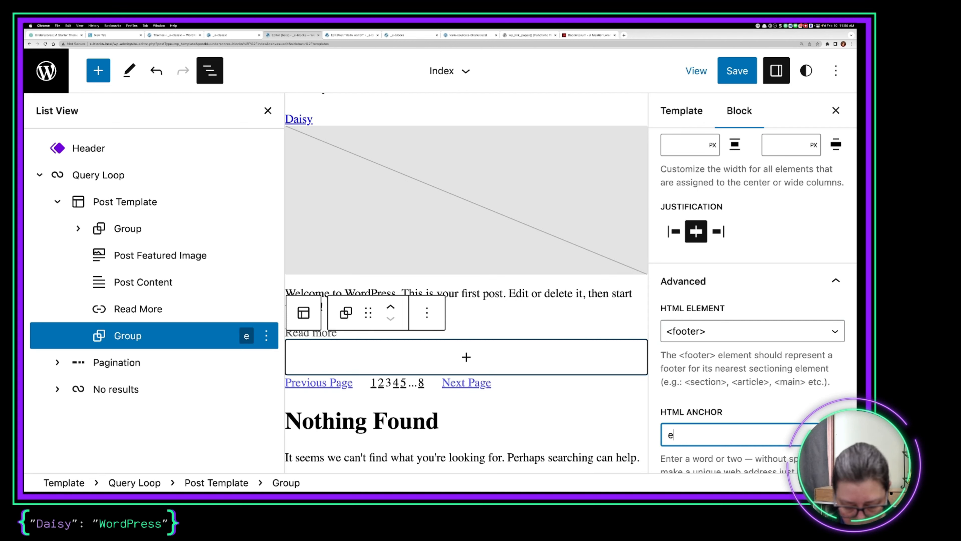
text(ntry-footer)
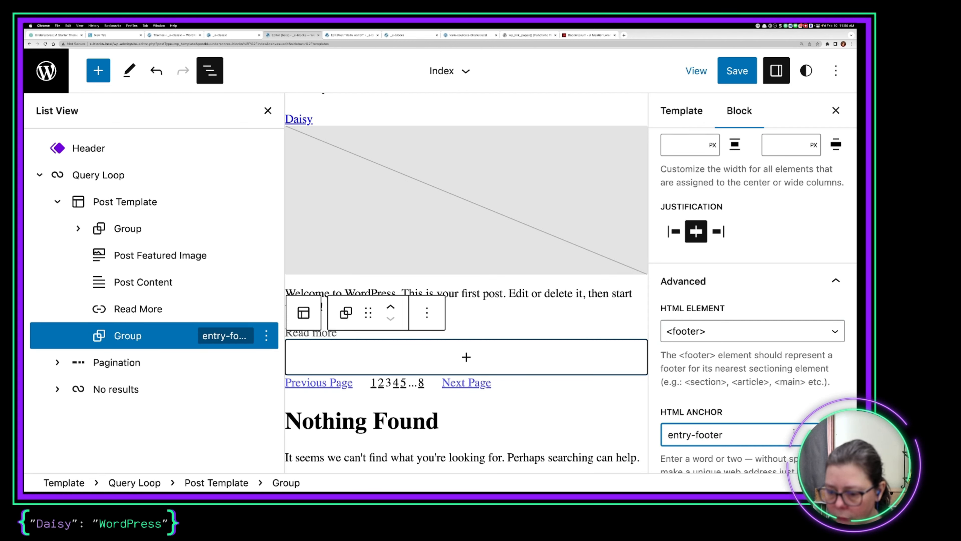
scroll(794, 430, down, 3)
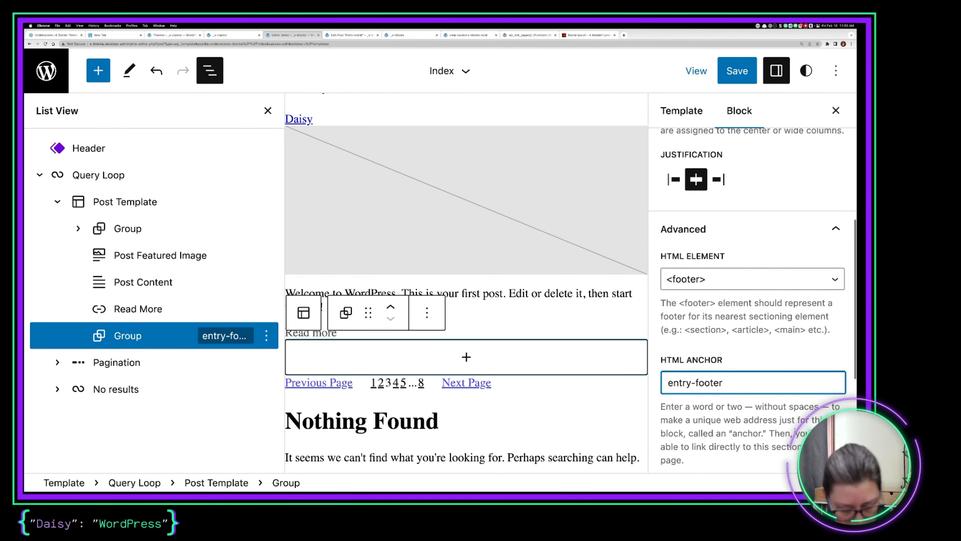
Move the entry-footer text from the HTML anchor to the footer group's additional CSS classes and save the Index template.
key(super+a)
key(super+x)
scroll(792, 439, down, 4)
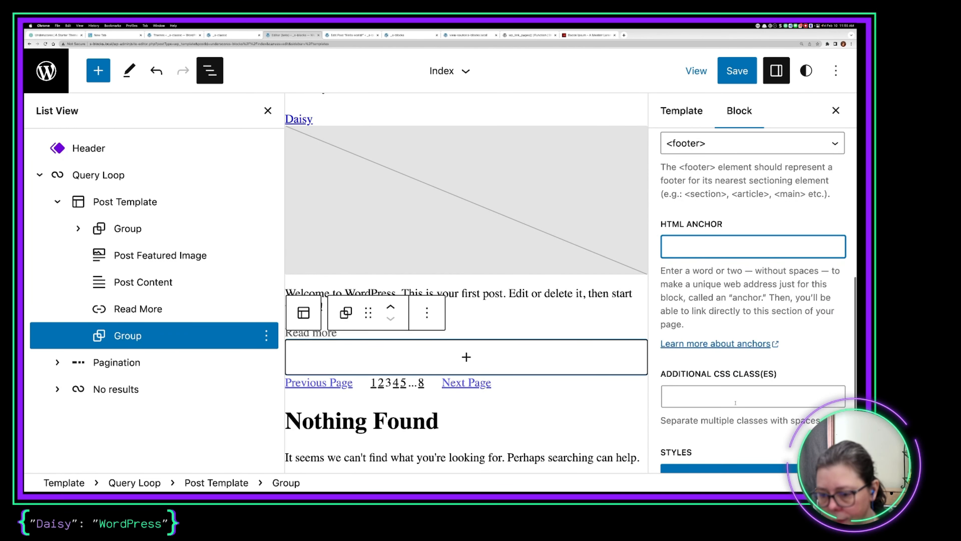
click(733, 395)
key(super+v)
scroll(733, 395, down, 3)
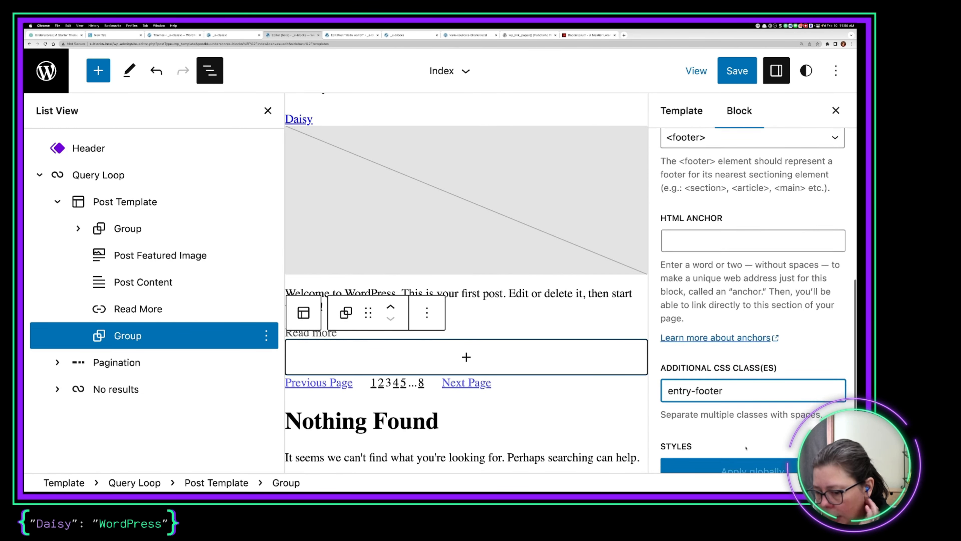
click(740, 71)
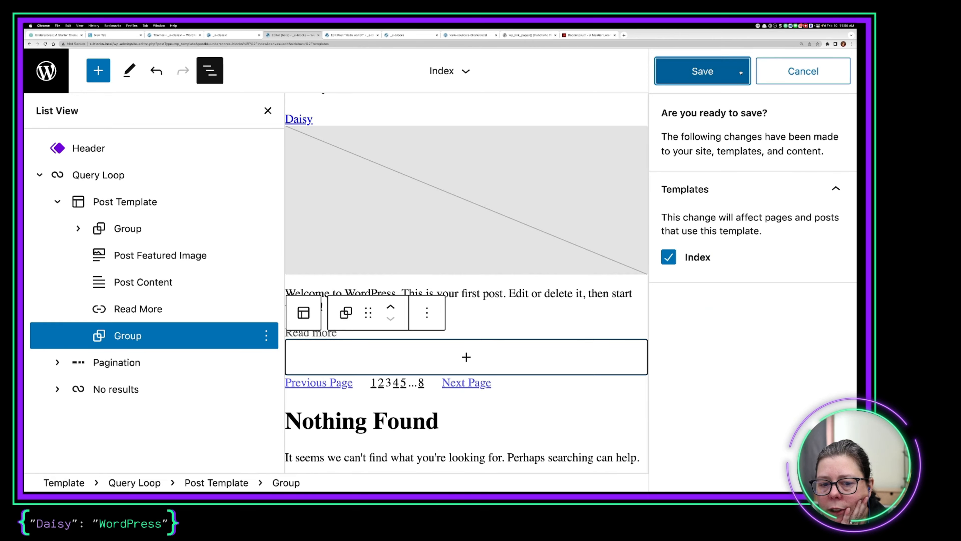
click(741, 72)
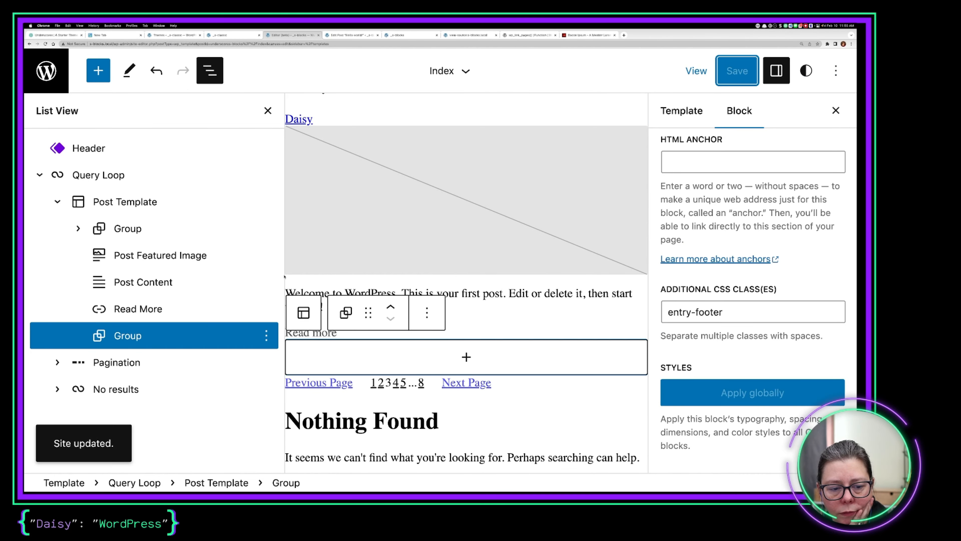
Switch to Visual Studio Code and examine the block_themes_rule_entry_footer() function in template-tags.php.
key(super+Tab)
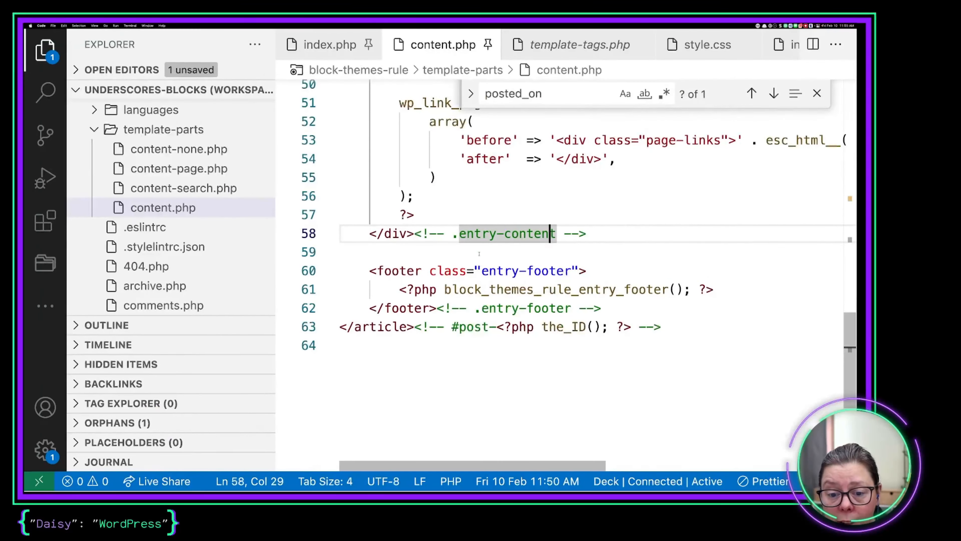
key(super+alt+Right)
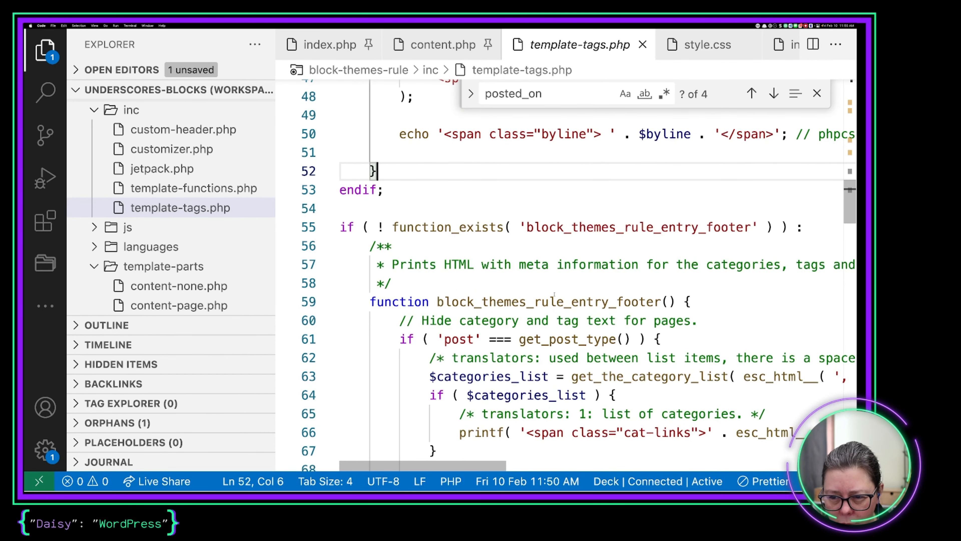
scroll(548, 292, down, 1)
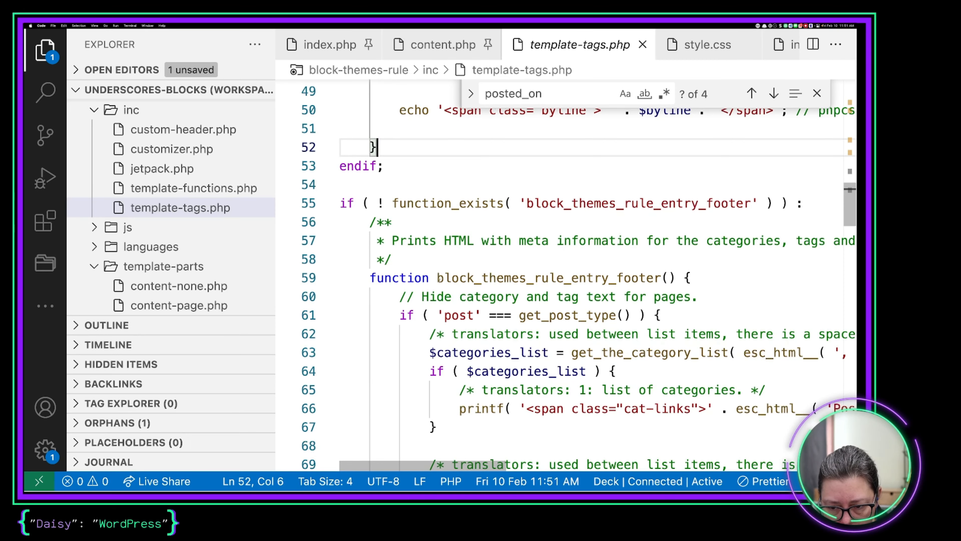
scroll(555, 295, down, 3)
scroll(541, 326, up, 1)
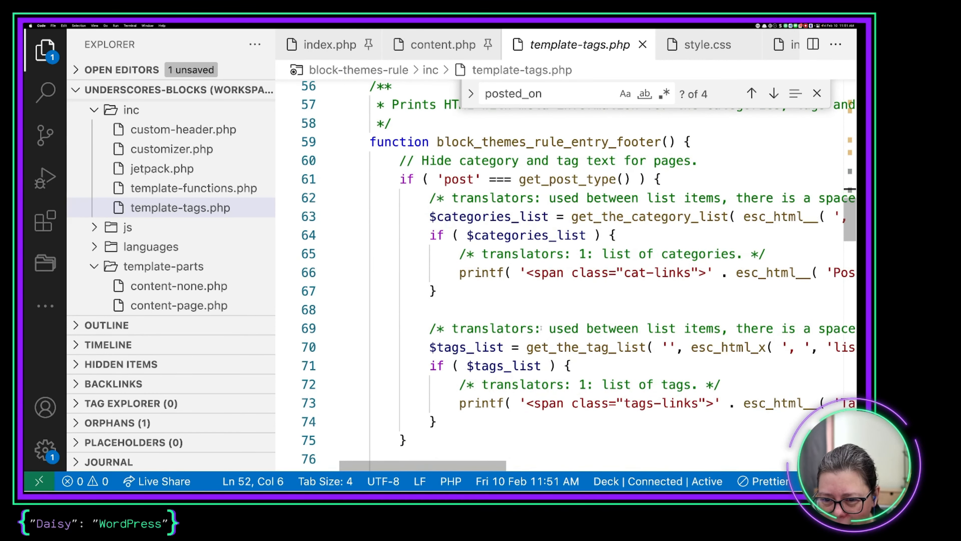
Switch to Chrome's _s-classic front page and compare the category, comment and edit links below the post with the code.
key(super+Tab)
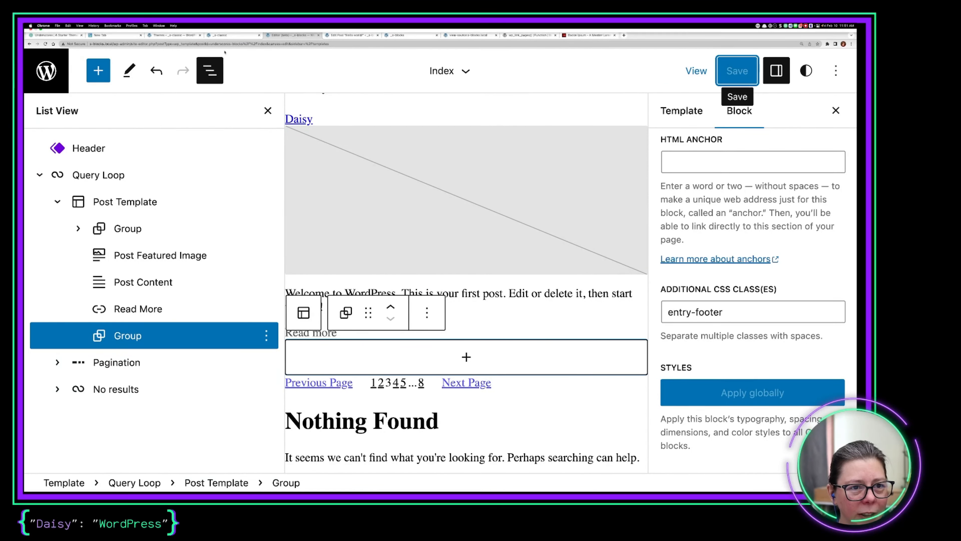
click(242, 36)
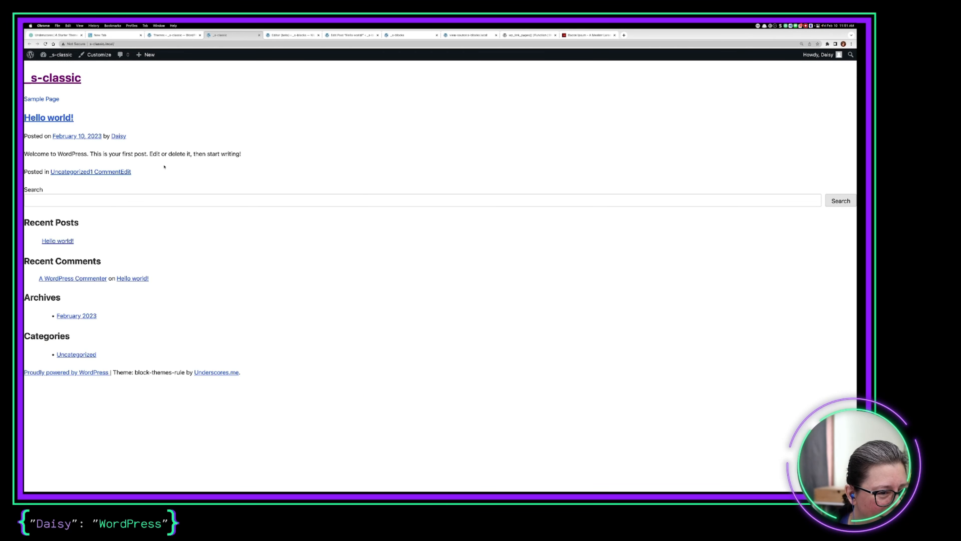
drag(166, 172, 22, 172)
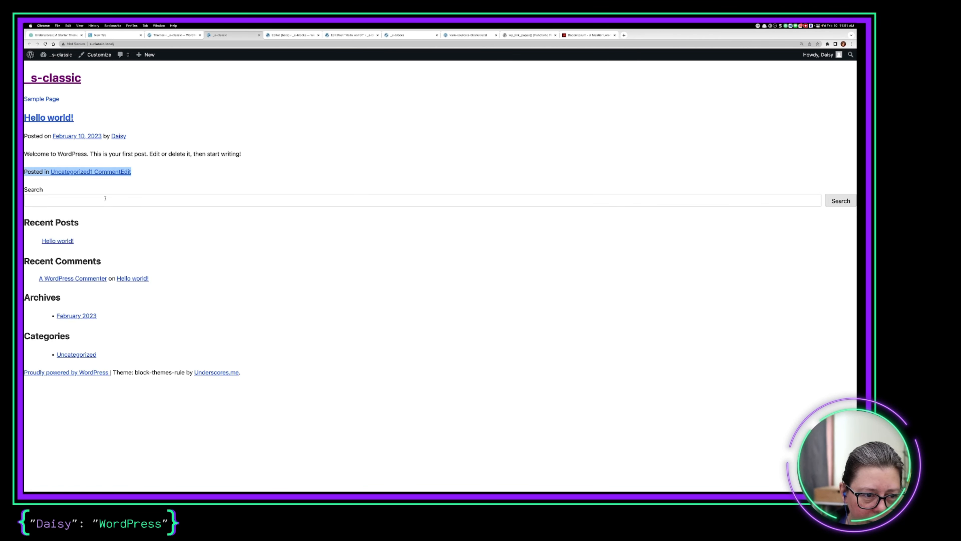
click(168, 261)
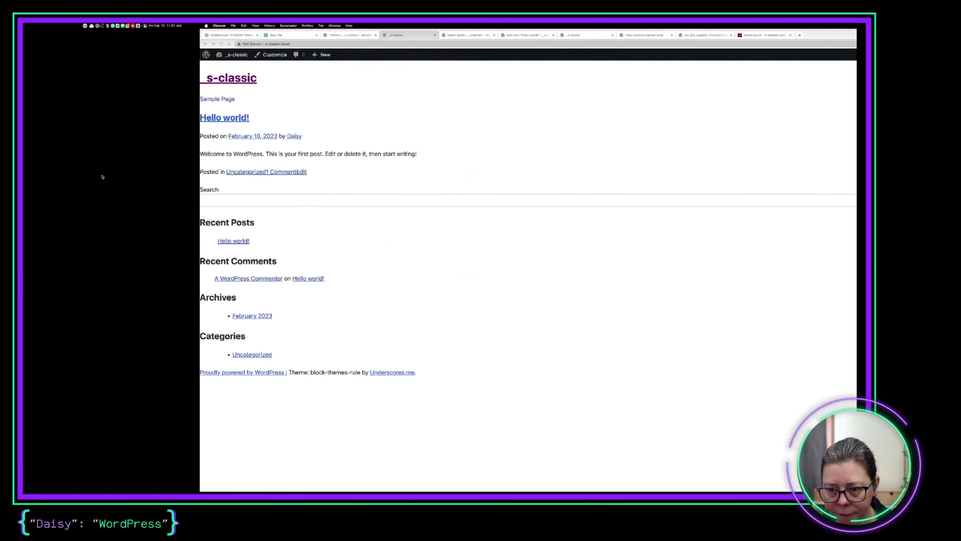
key(ctrl+Right)
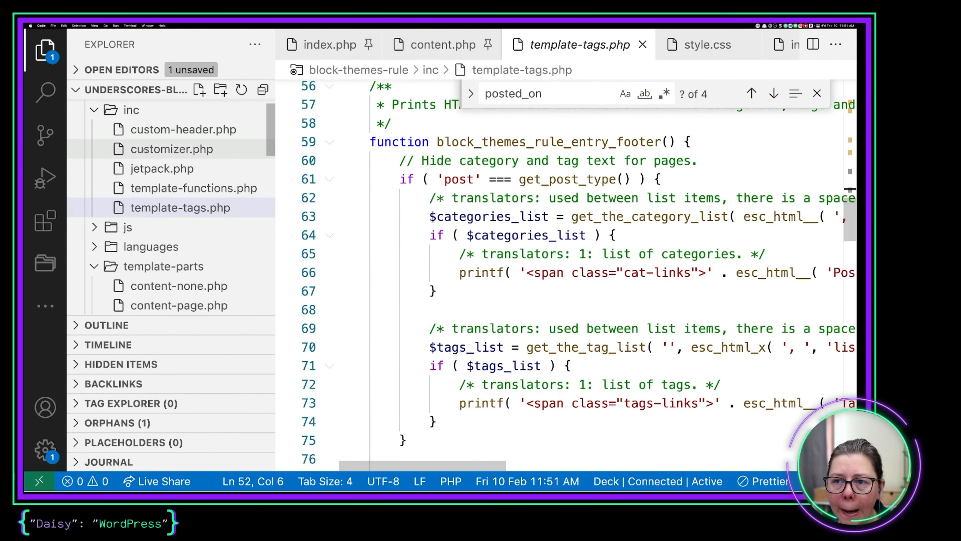
key(ctrl+Left)
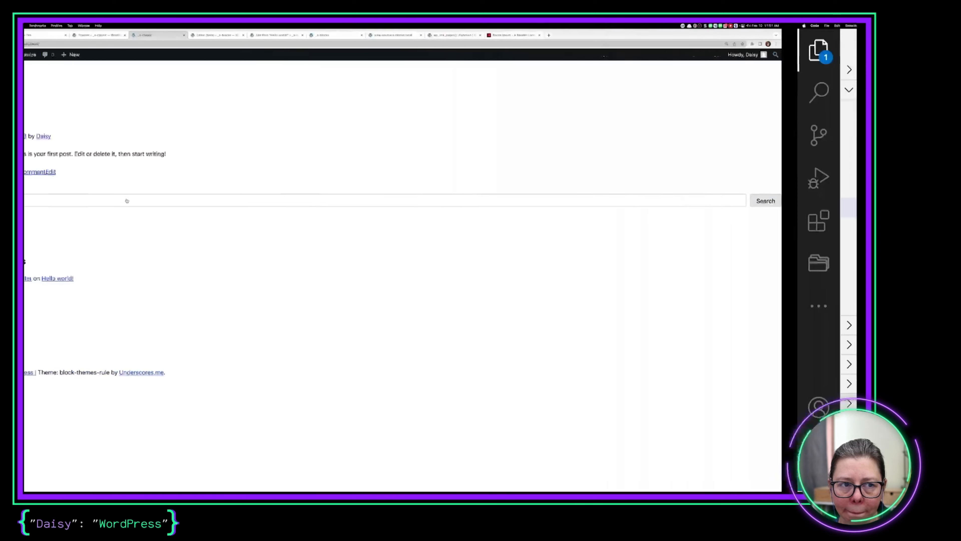
Return to the Index template editor and insert a Categories block inside the entry-footer group.
click(283, 35)
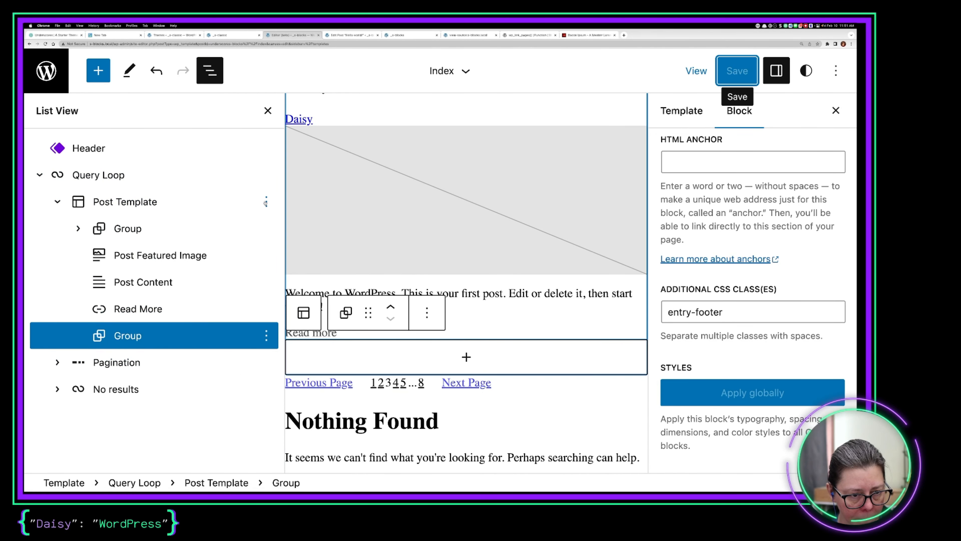
click(466, 356)
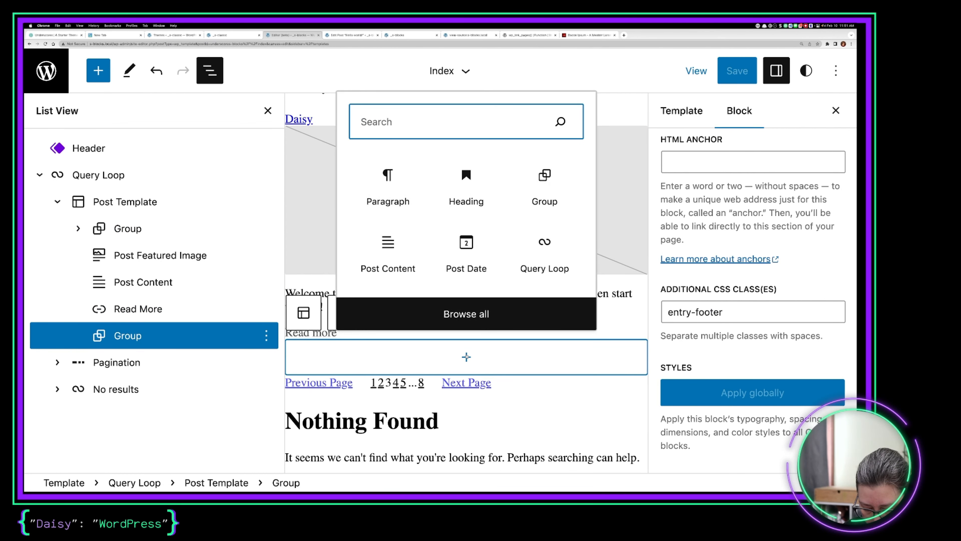
text(/)
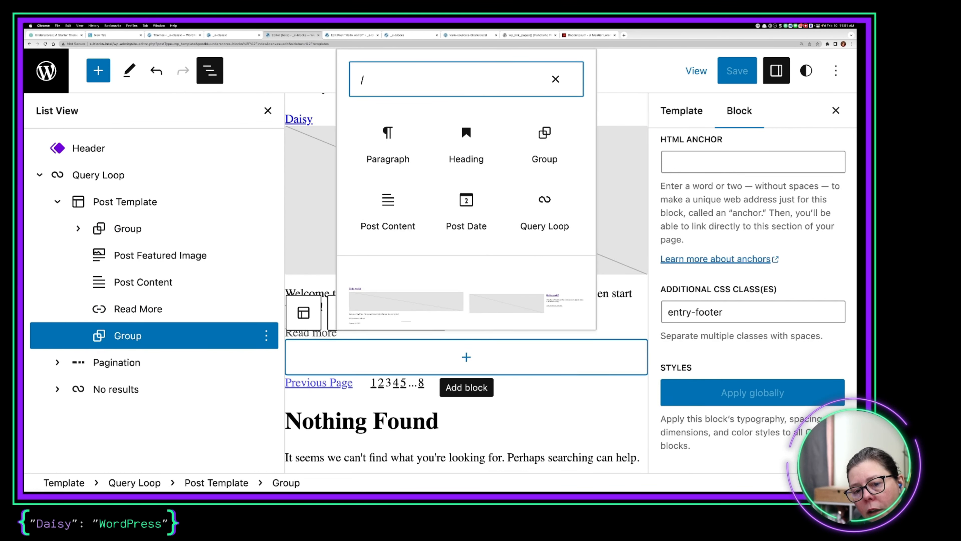
text(cate)
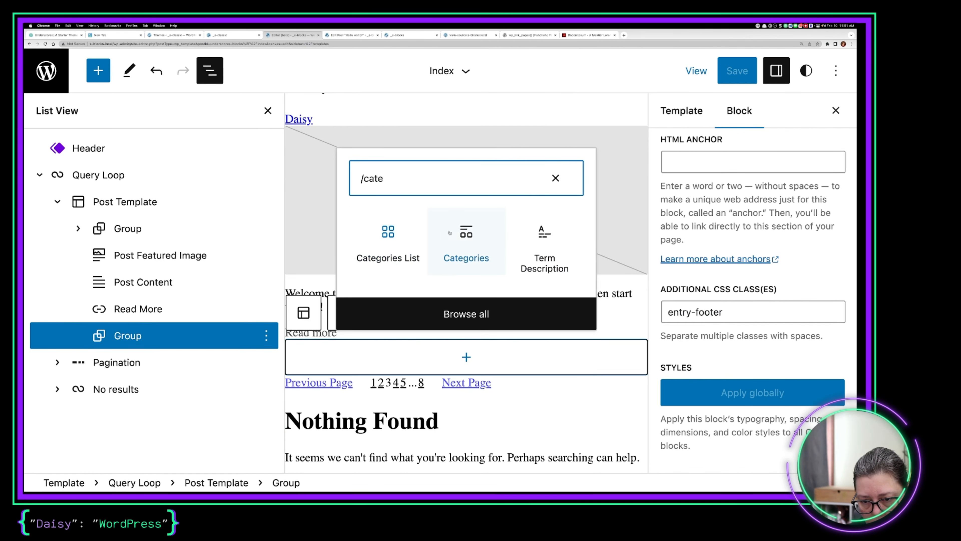
click(475, 234)
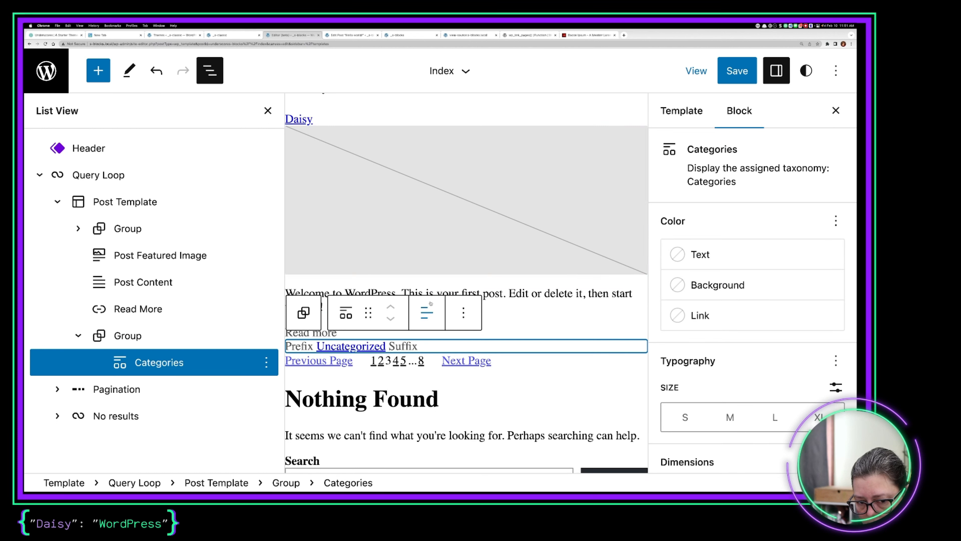
Examine the Categories block's prefix and suffix placeholders and its available block settings.
click(323, 347)
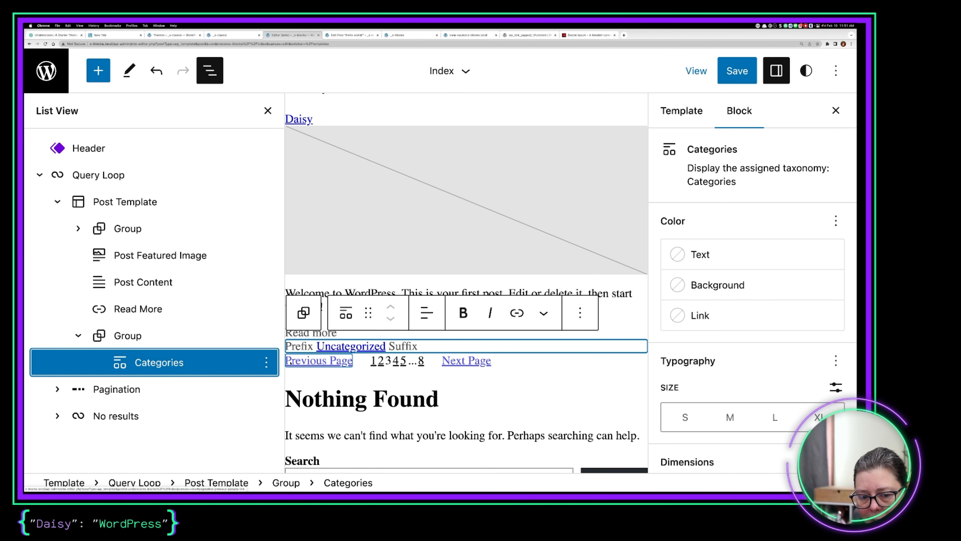
click(323, 347)
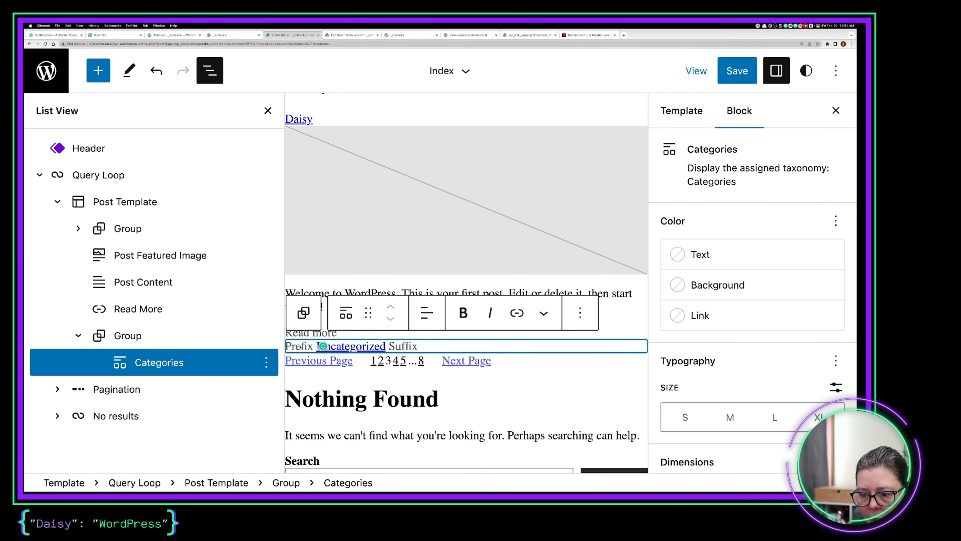
scroll(692, 299, down, 2)
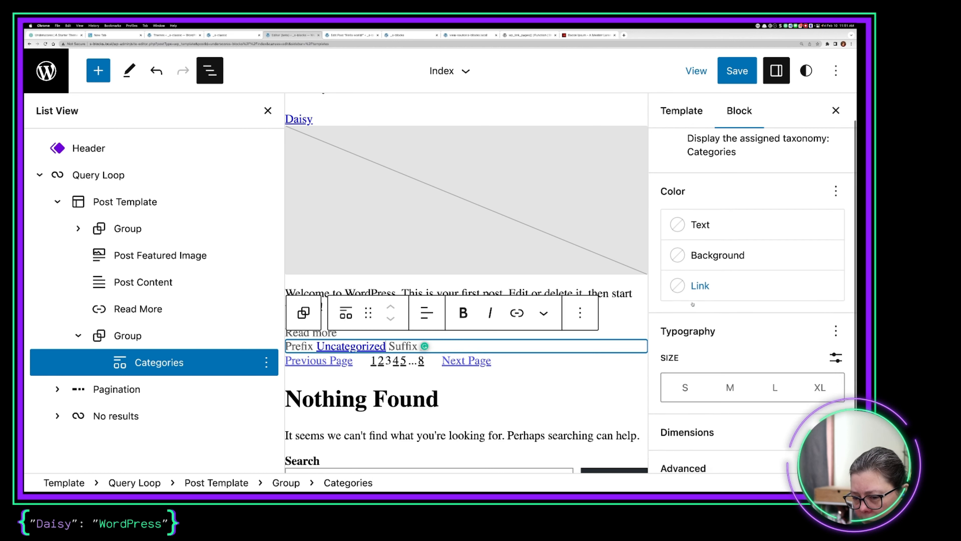
click(323, 346)
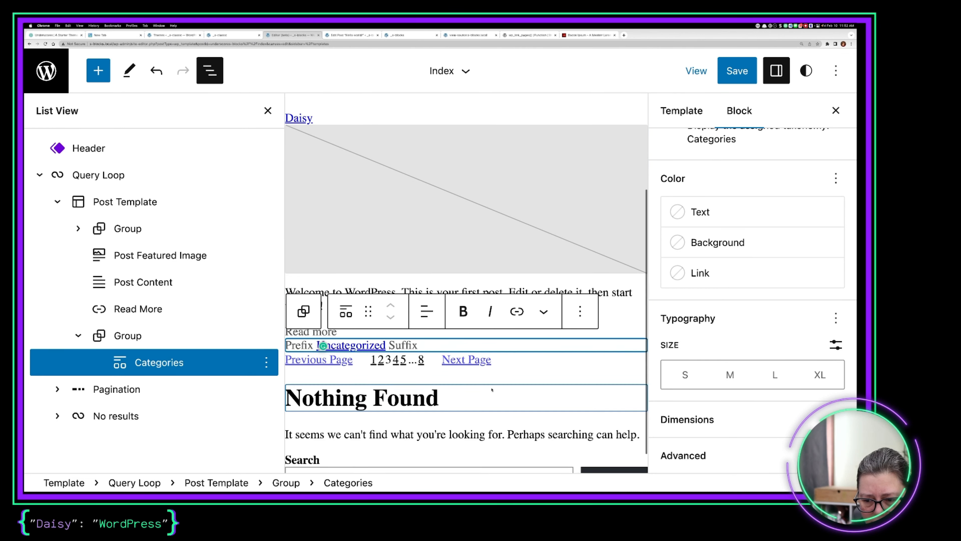
scroll(555, 338, down, 1)
scroll(745, 383, up, 2)
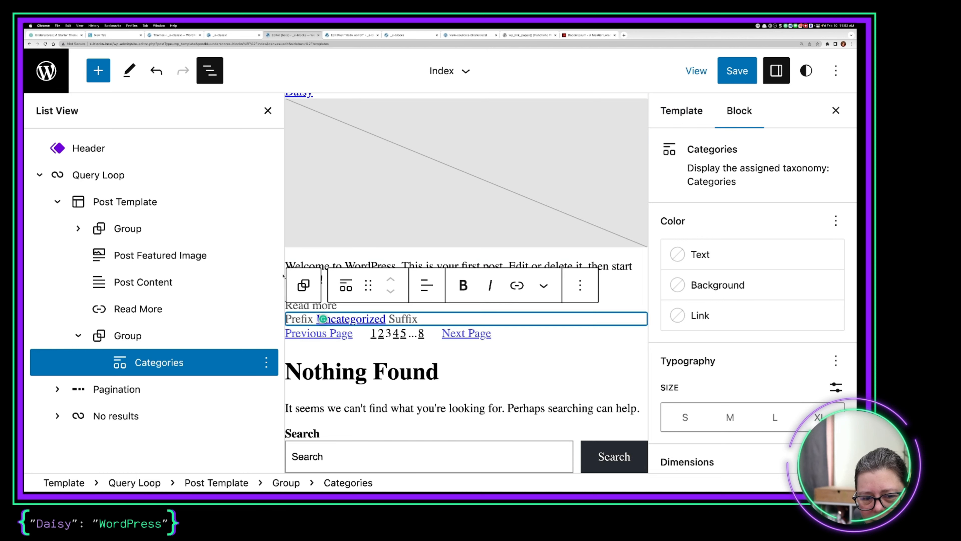
click(580, 286)
click(580, 285)
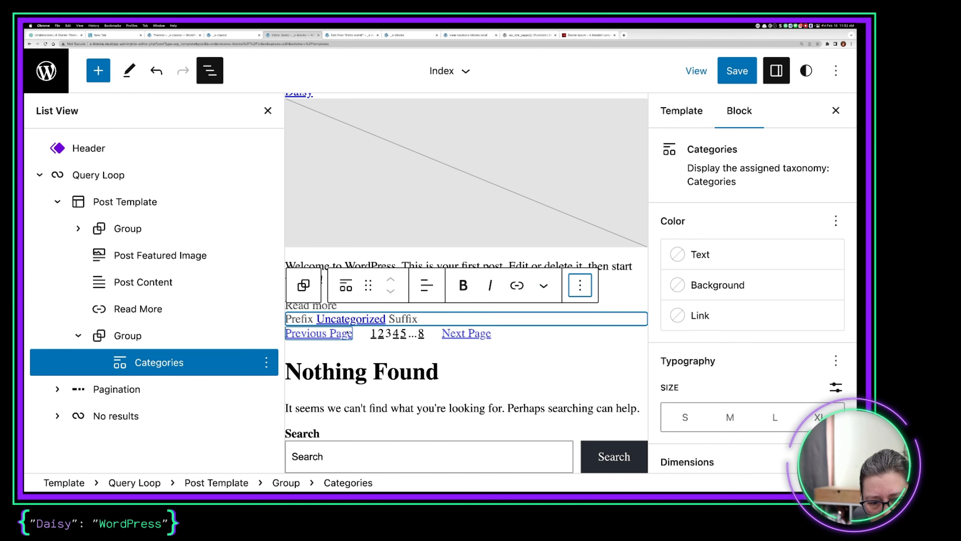
click(323, 319)
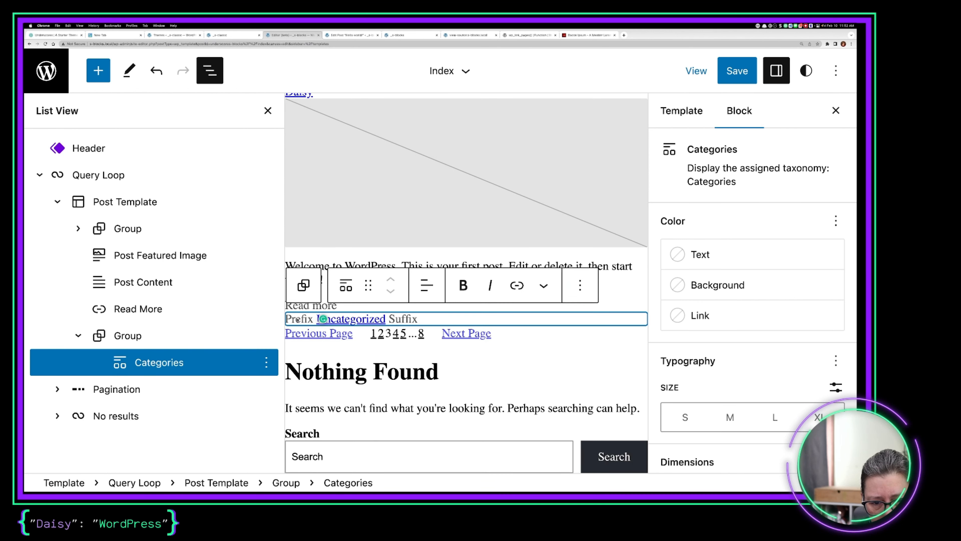
key(BackSpace)
key(BackSpace)
key(BackSpace)
key(BackSpace)
key(BackSpace)
key(BackSpace)
key(BackSpace)
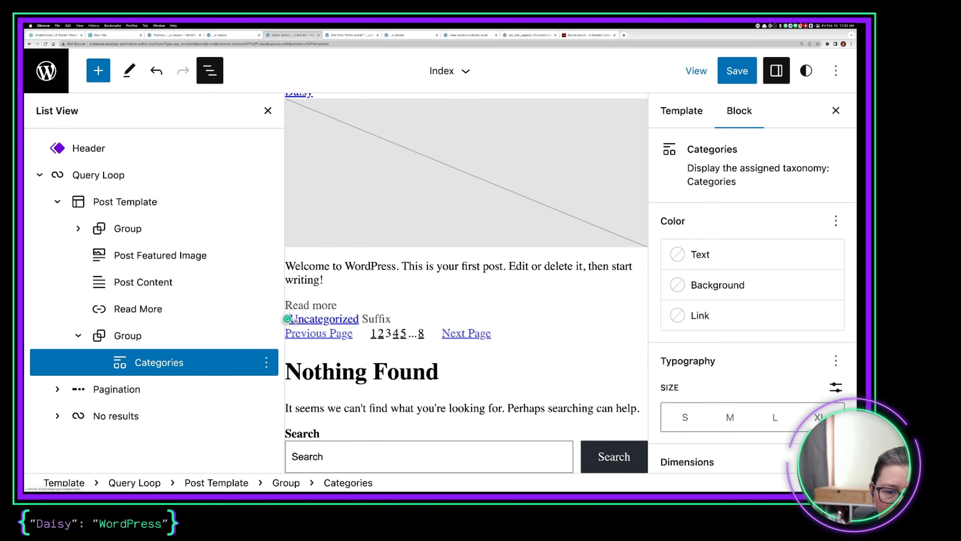
key(ctrl+z)
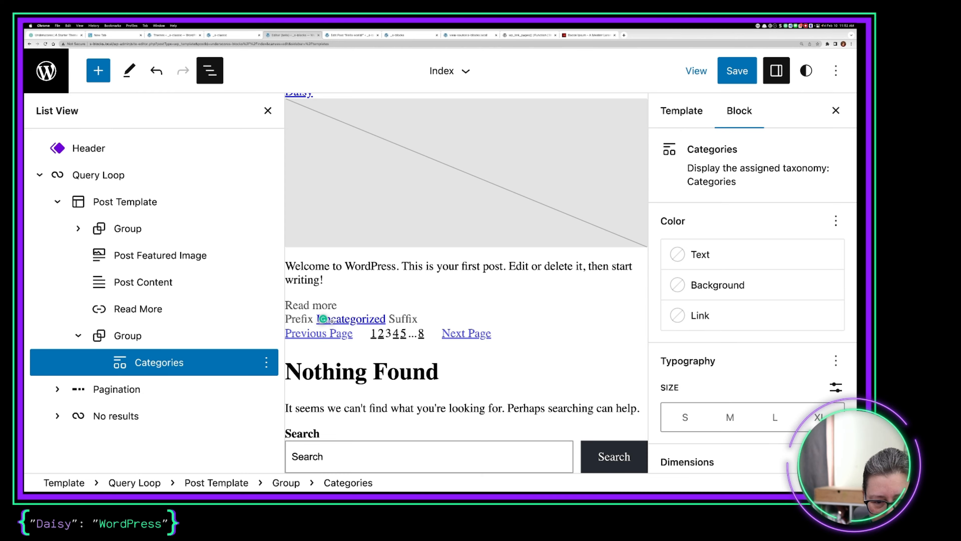
Set the prefix of the footer's Categories block to "Posted in".
key(BackSpace)
key(BackSpace)
key(BackSpace)
key(BackSpace)
key(BackSpace)
key(BackSpace)
key(BackSpace)
text(Posted in)
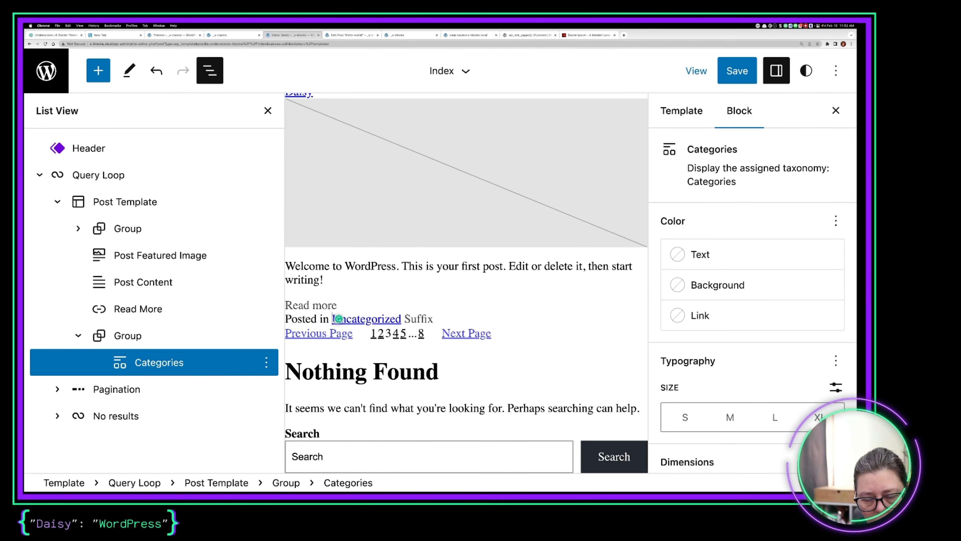
Check the category wording in template-tags.php and on the _s-classic front page, and return to the Index template editor.
key(super+Tab)
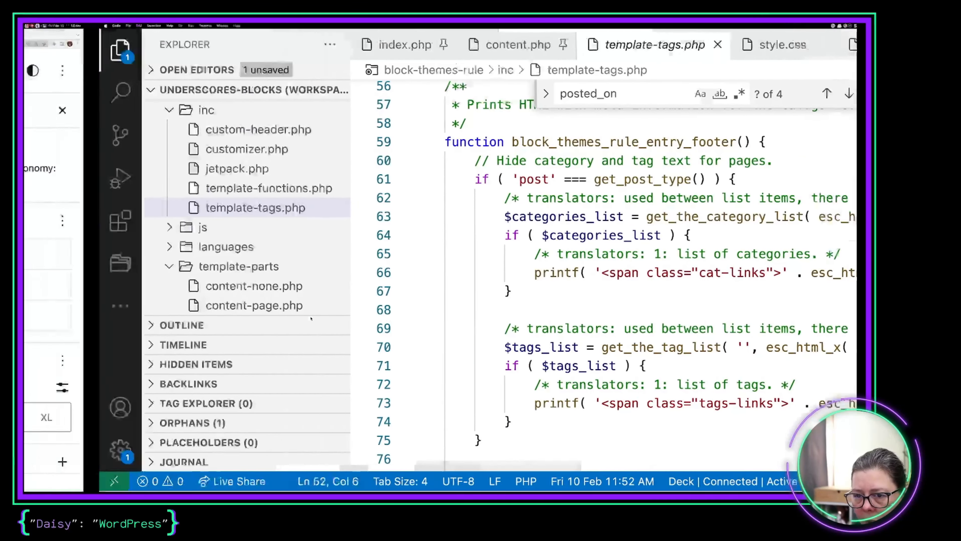
key(super+Tab)
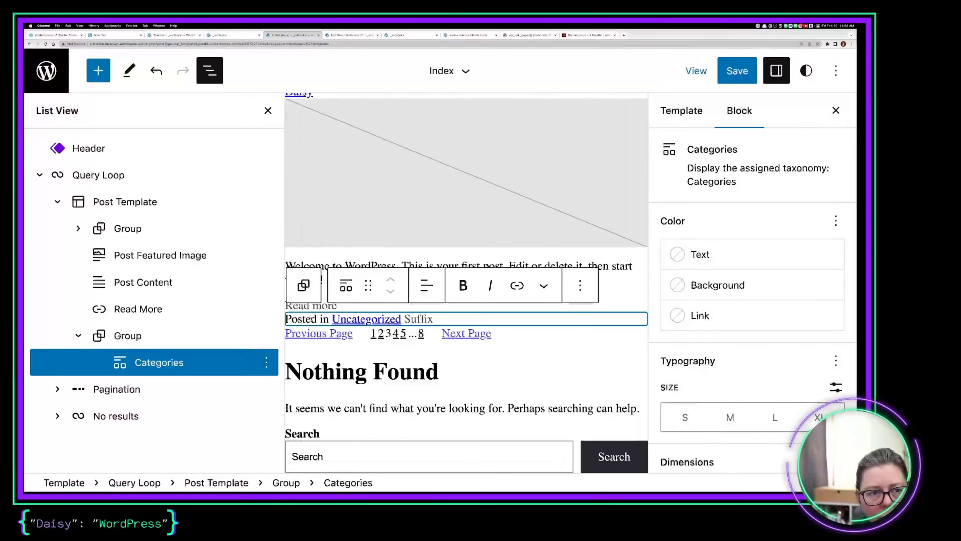
click(234, 35)
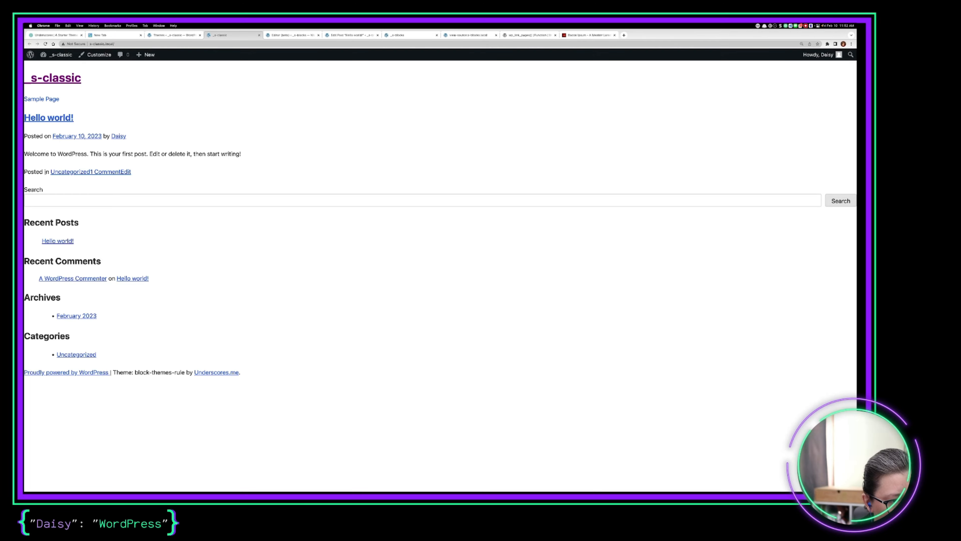
key(ctrl+Right)
key(ctrl+Right)
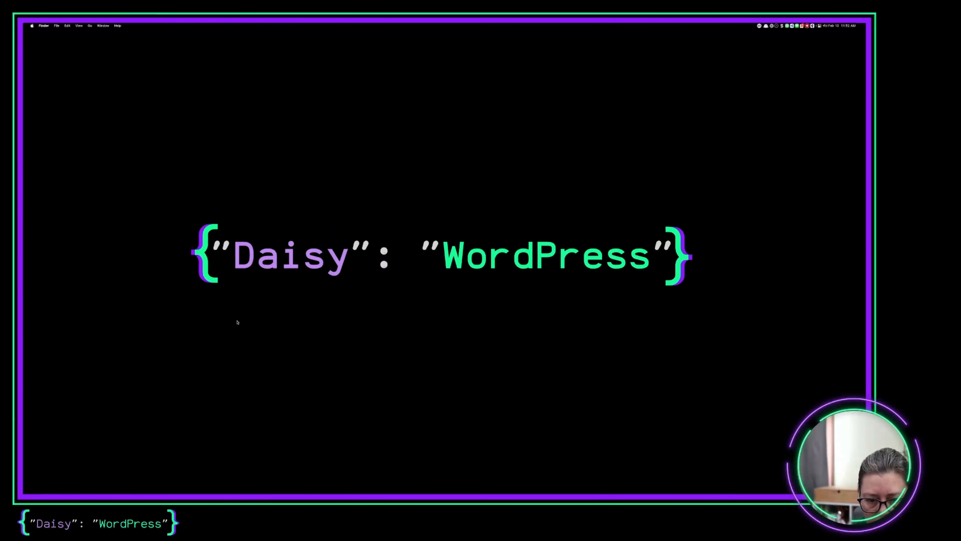
key(ctrl+Left)
key(ctrl+Left)
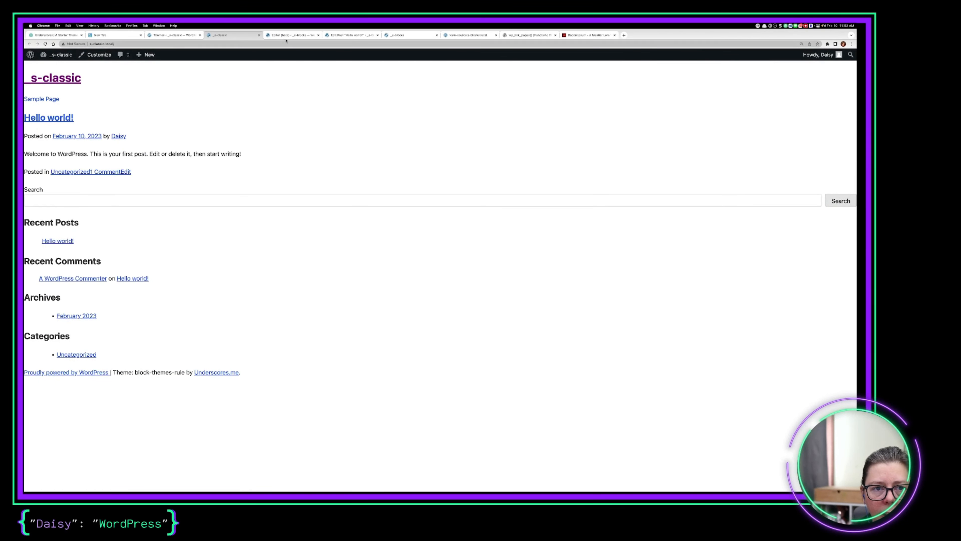
click(286, 36)
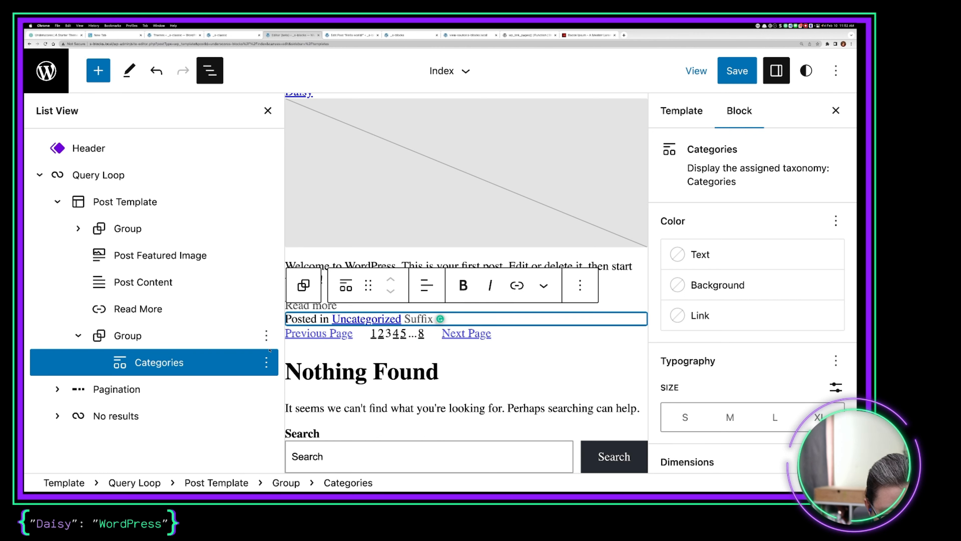
Insert a Post Comments Link block after the Categories block in the footer group.
click(266, 362)
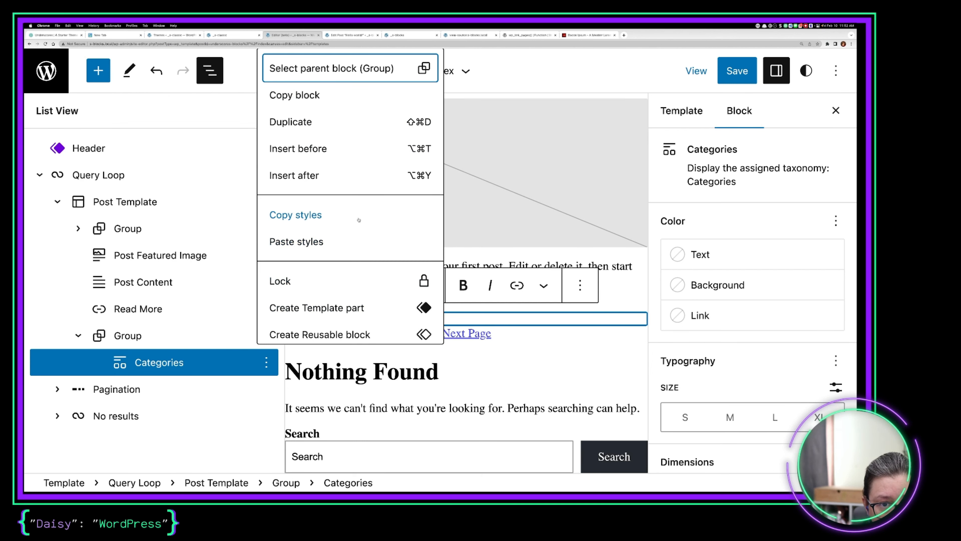
click(309, 169)
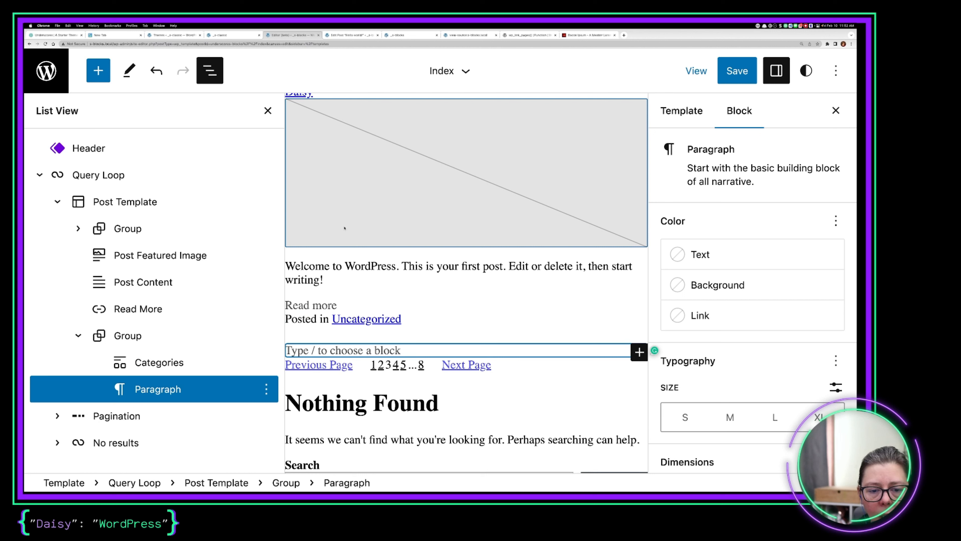
text(/comment)
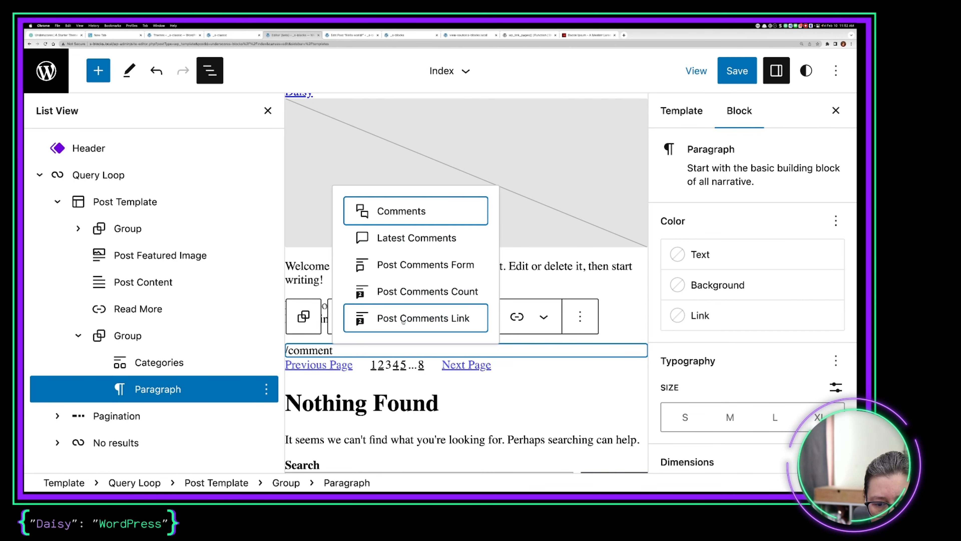
click(404, 322)
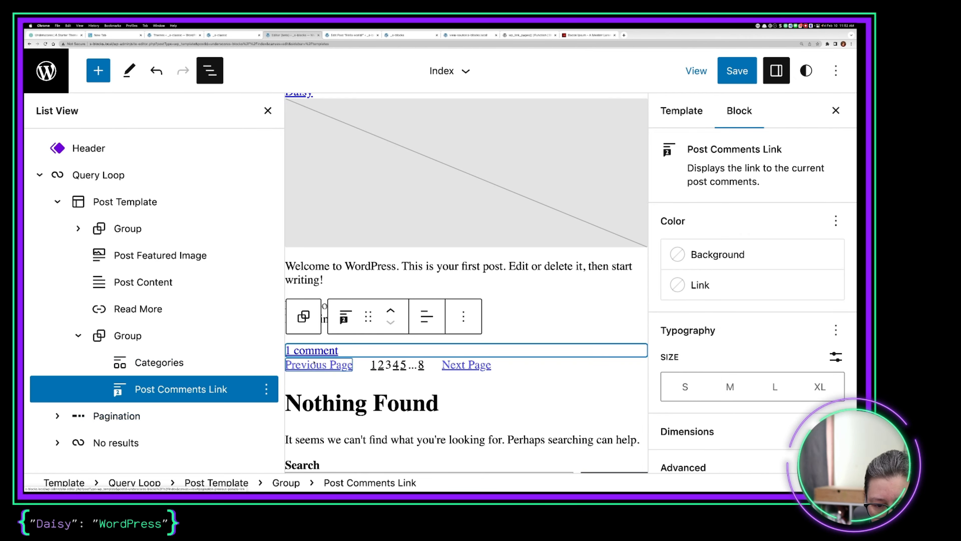
Select the footer group and compare its block arrangement with the category and comment line on the _s-classic front page.
key(ctrl+Right)
key(ctrl+Left)
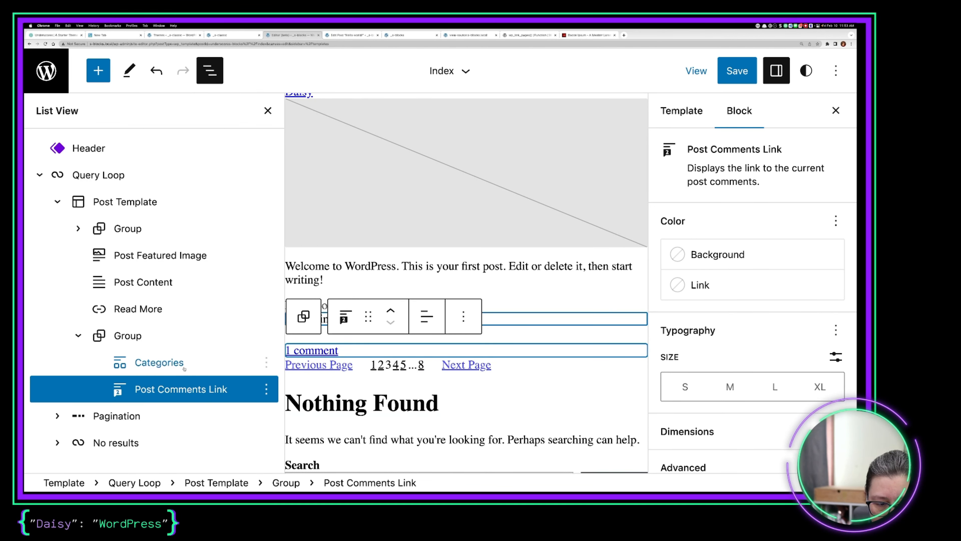
click(128, 335)
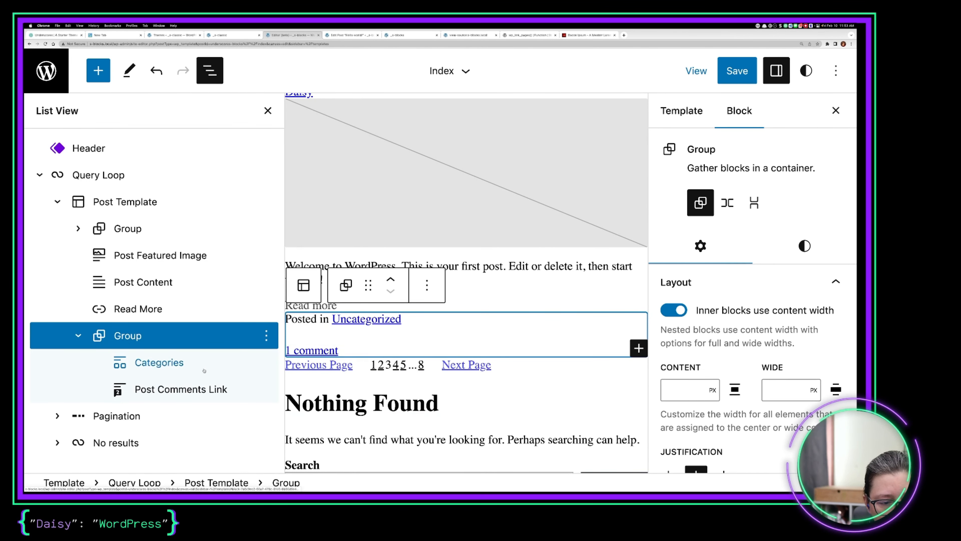
click(567, 319)
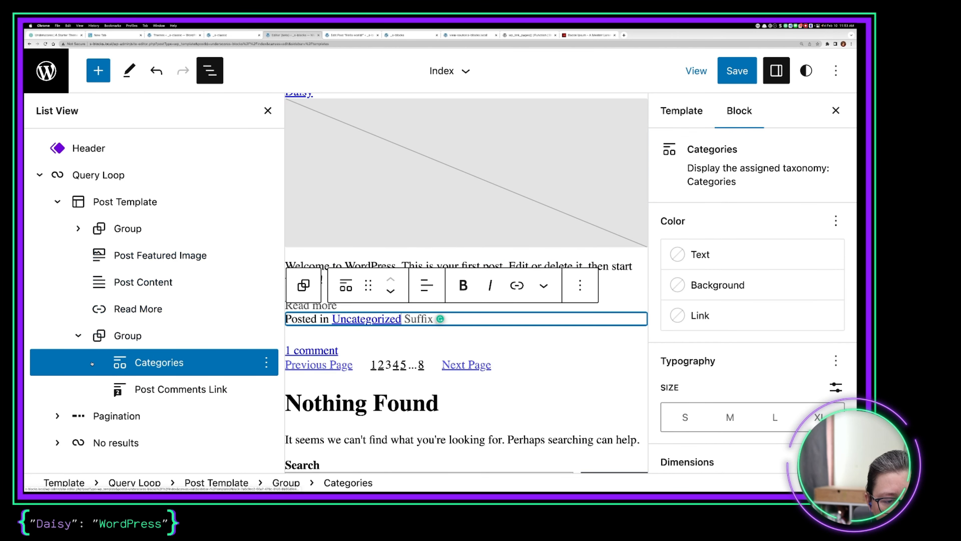
click(122, 339)
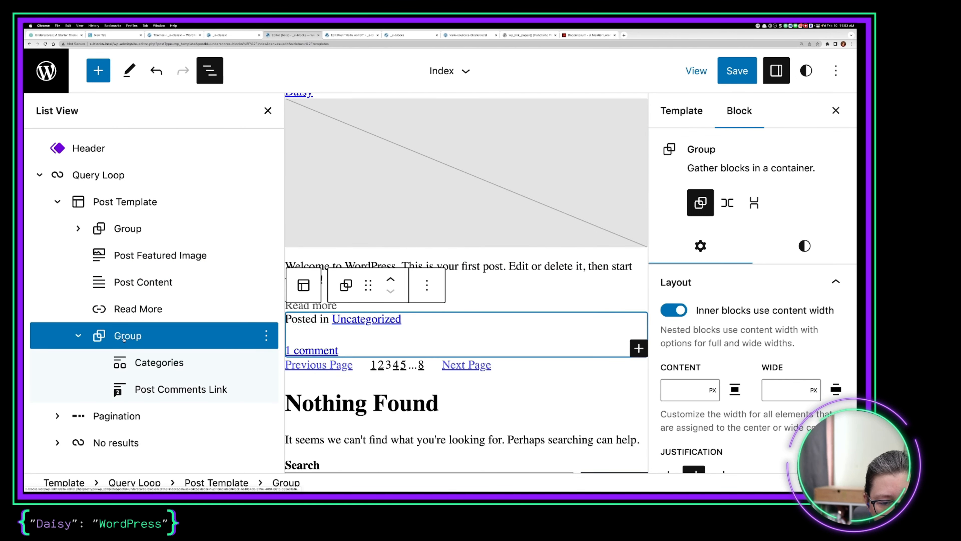
click(226, 36)
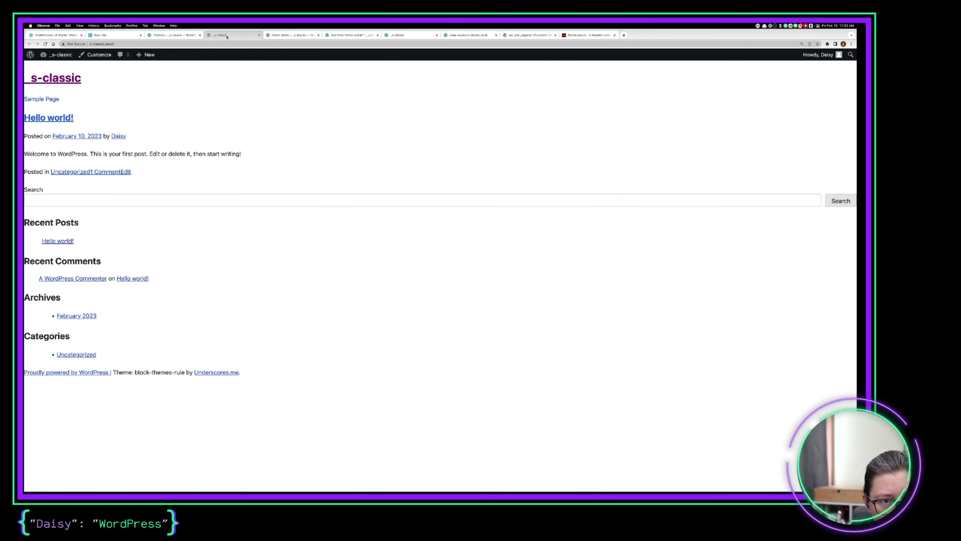
triple_click(114, 171)
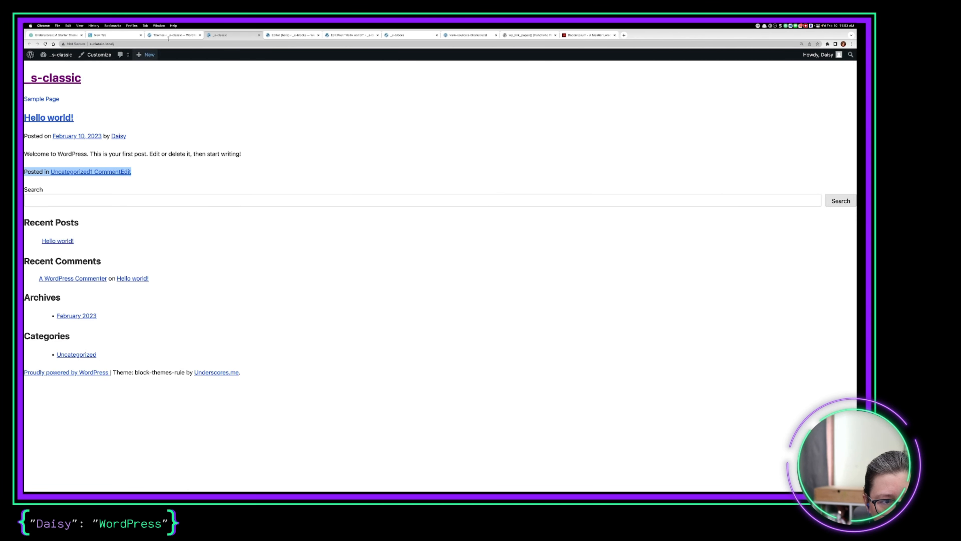
click(178, 36)
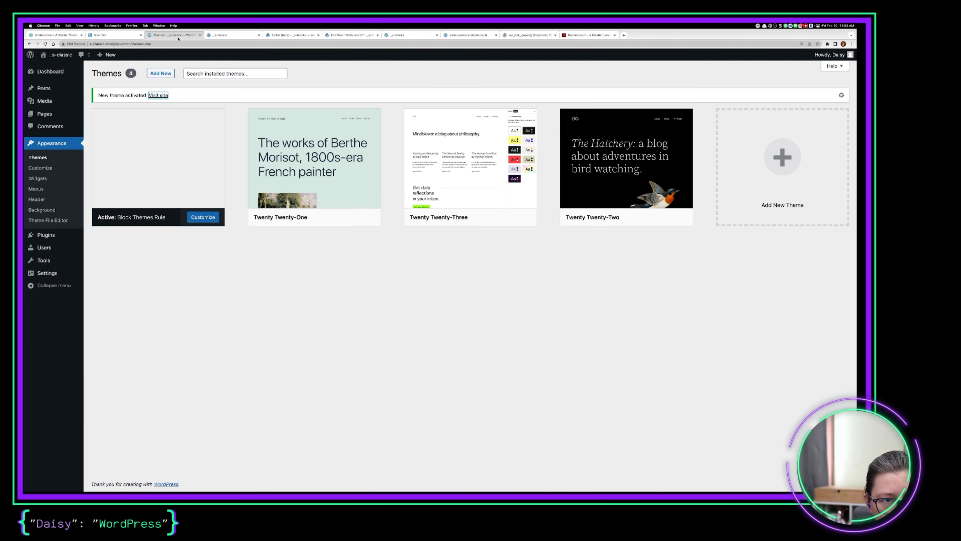
Return to the Index template editor, change the footer group to a Row and save the template.
click(280, 35)
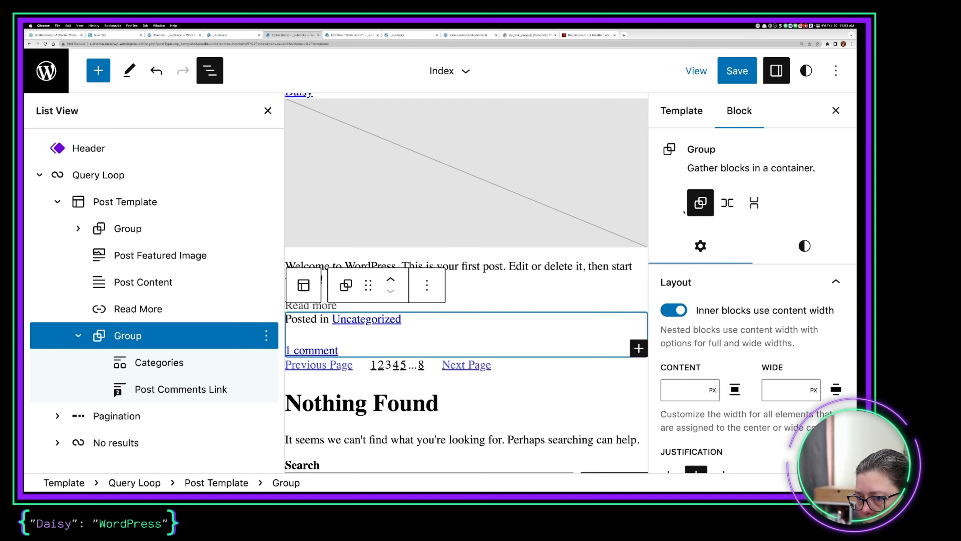
click(728, 203)
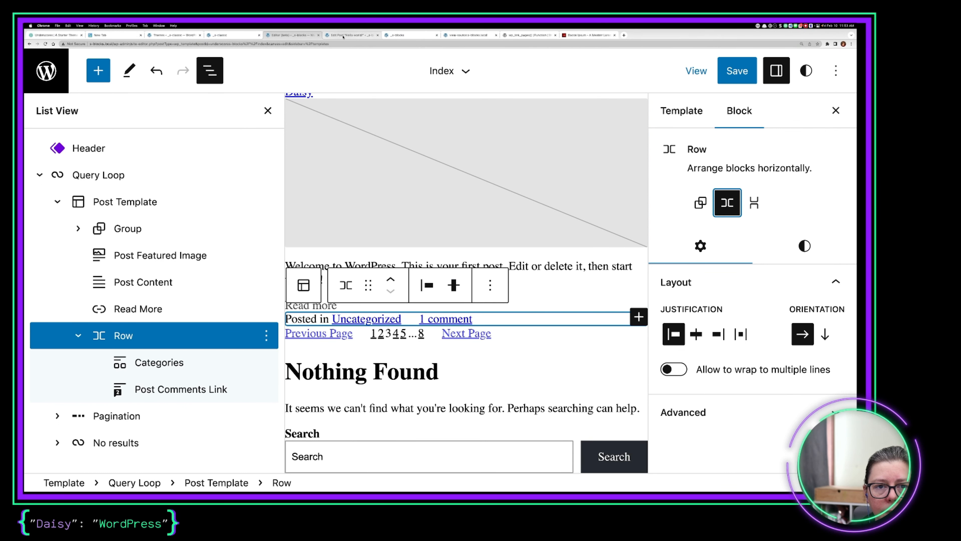
click(737, 70)
click(722, 70)
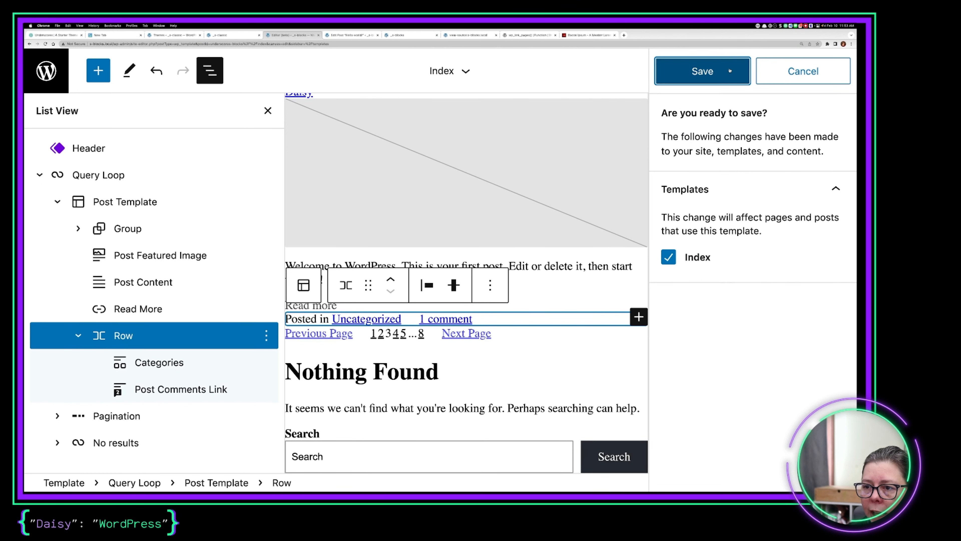
Reload the _s-blocks front page and check the category and comment line below the Hello world! post.
click(336, 36)
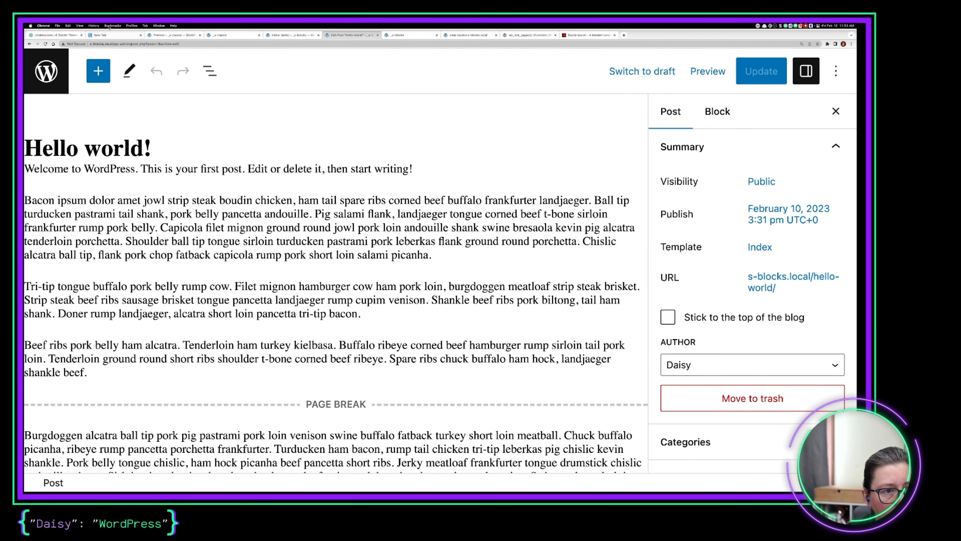
click(383, 36)
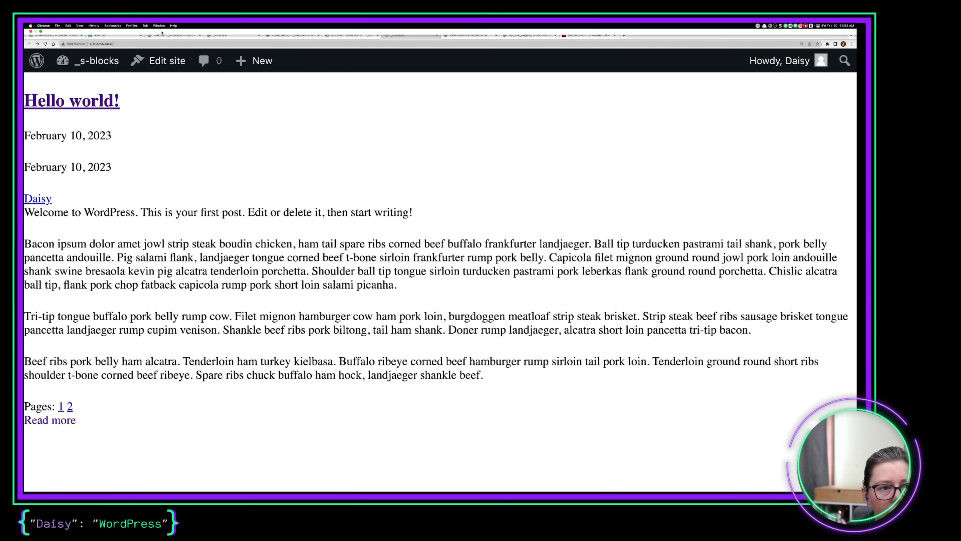
click(45, 44)
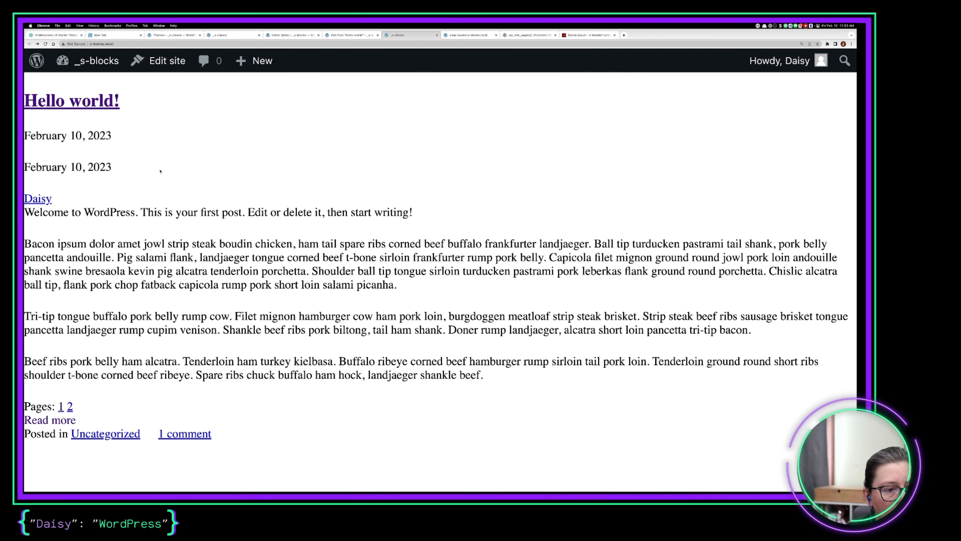
scroll(134, 228, down, 1)
scroll(133, 227, up, 1)
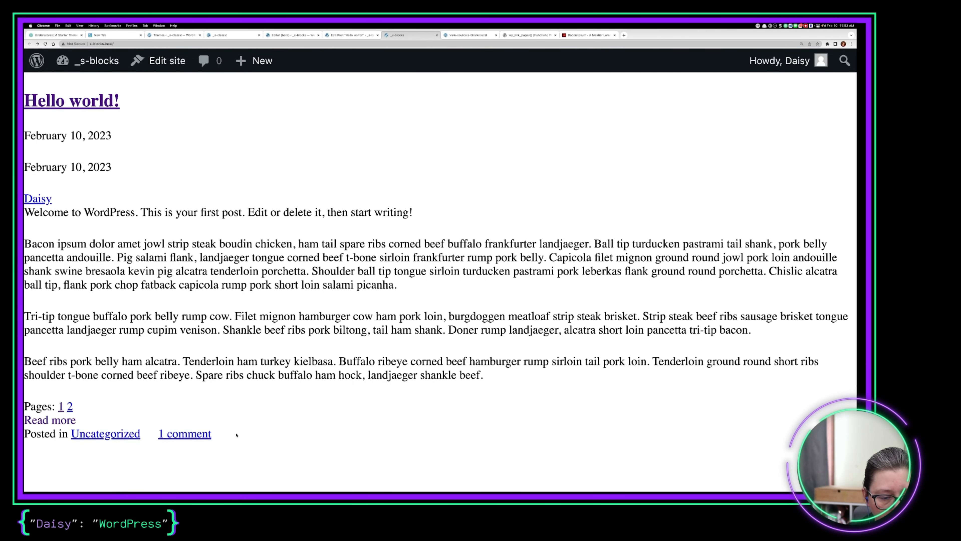
drag(235, 440, 25, 434)
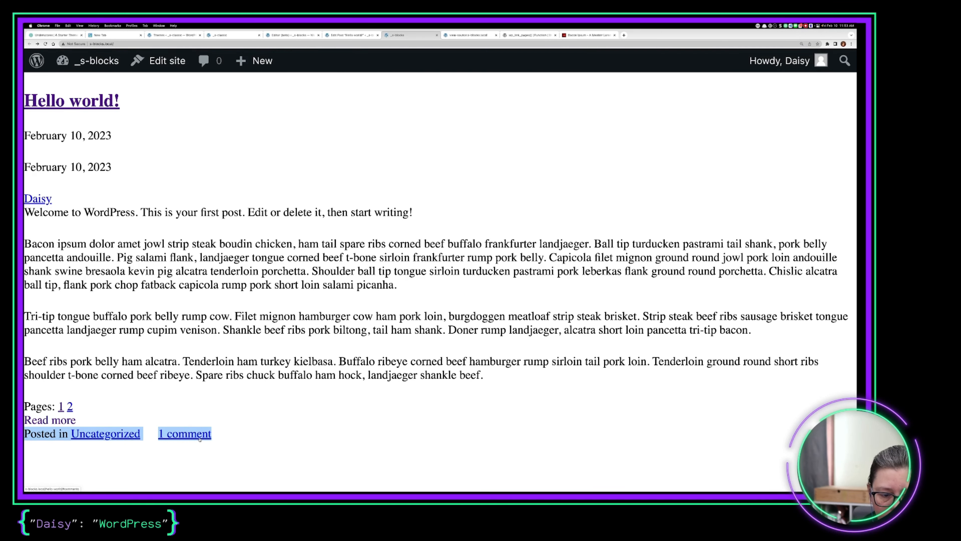
click(183, 452)
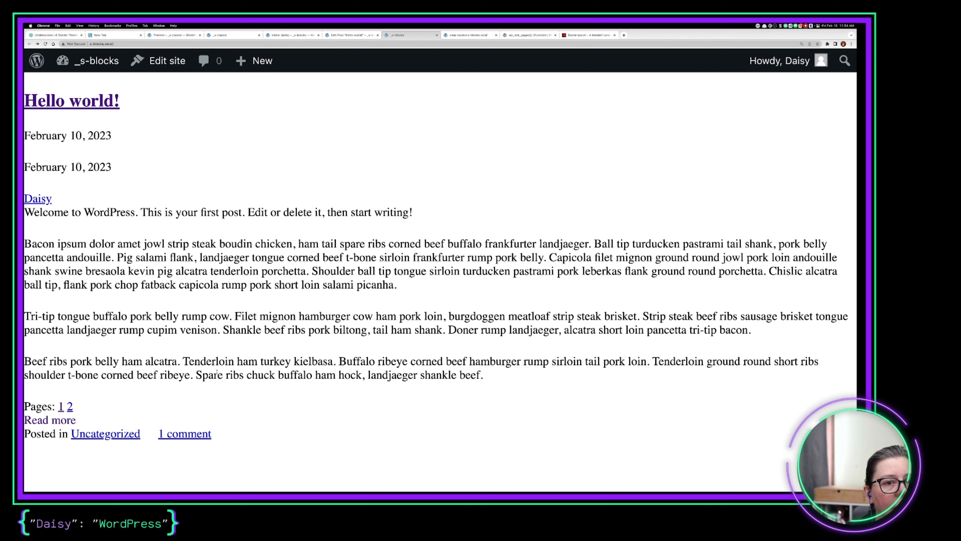
In the Index template editor, change the Group holding the post title, dates and author to a Row and move Post Title above it.
click(349, 36)
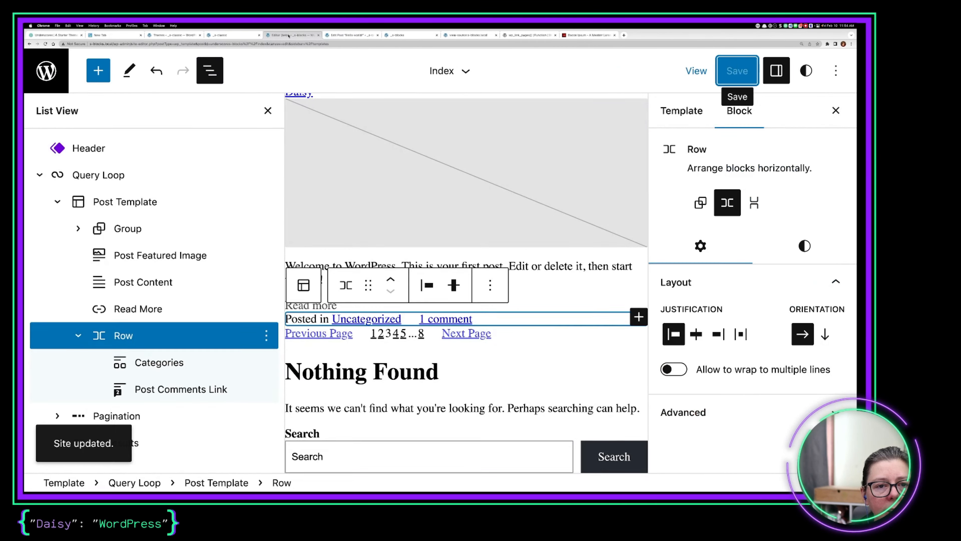
click(292, 35)
click(133, 228)
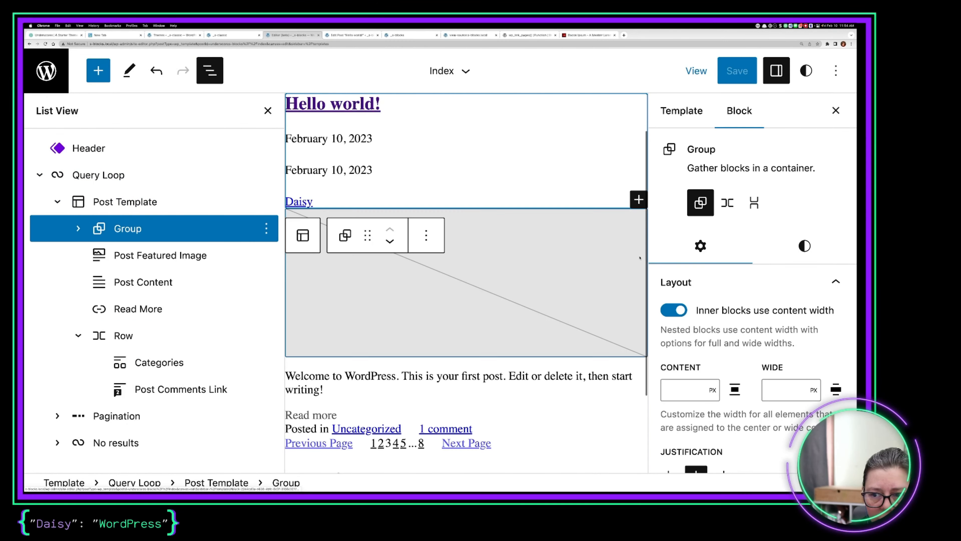
click(728, 203)
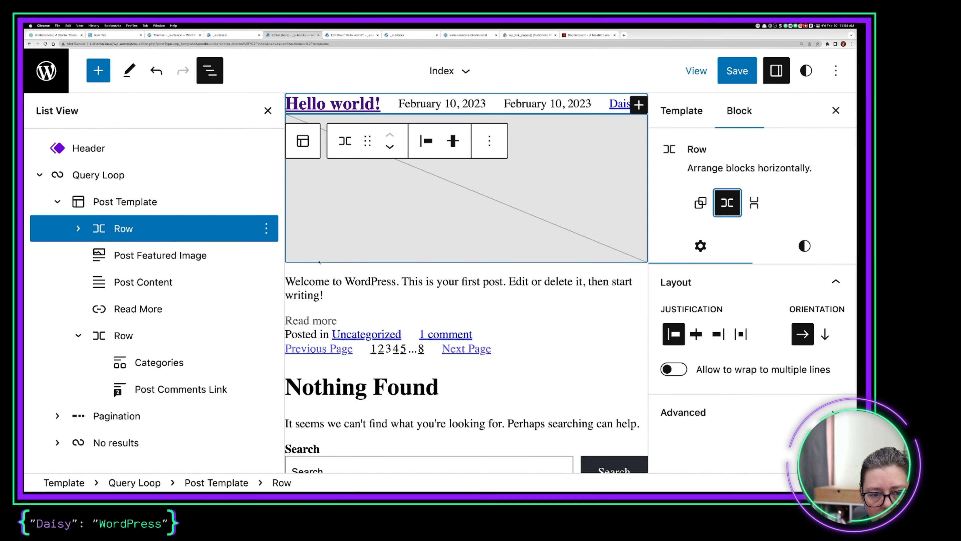
scroll(320, 262, up, 2)
scroll(319, 262, up, 1)
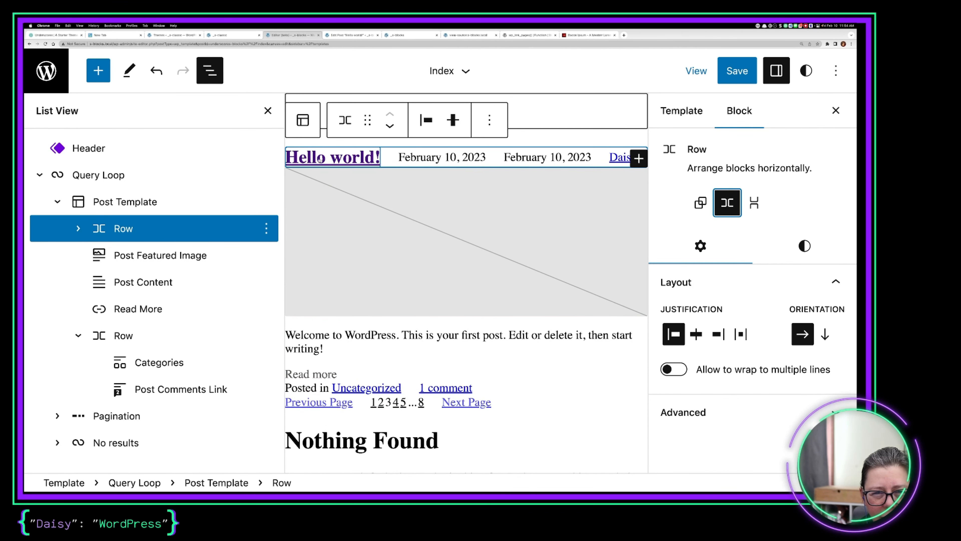
click(78, 228)
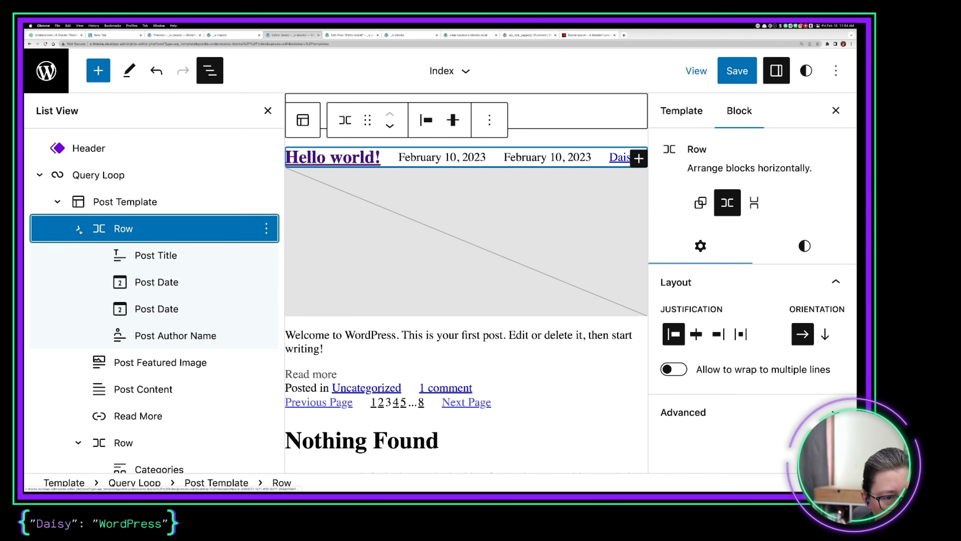
drag(134, 259, 133, 214)
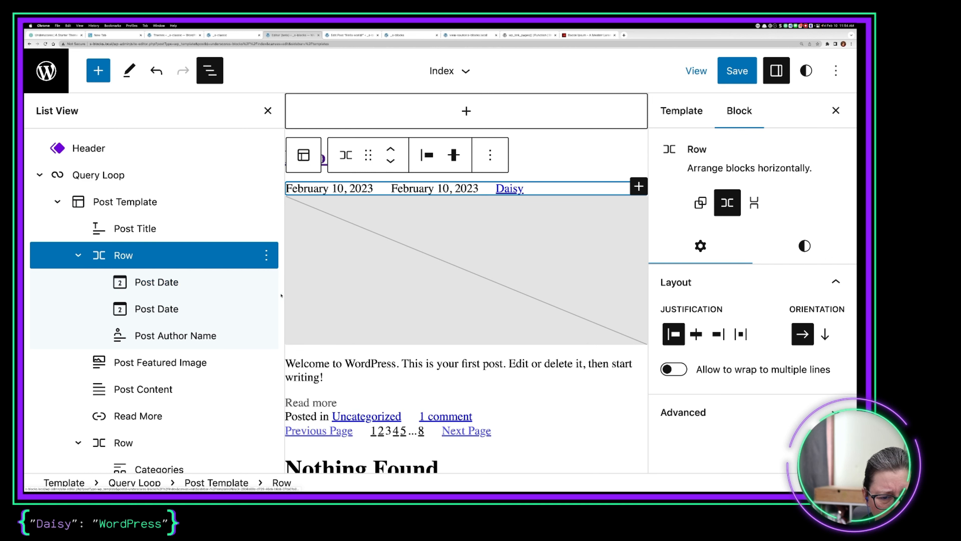
Remove the first of the two Post Date blocks from the row under Post Title and save the Index template.
click(266, 309)
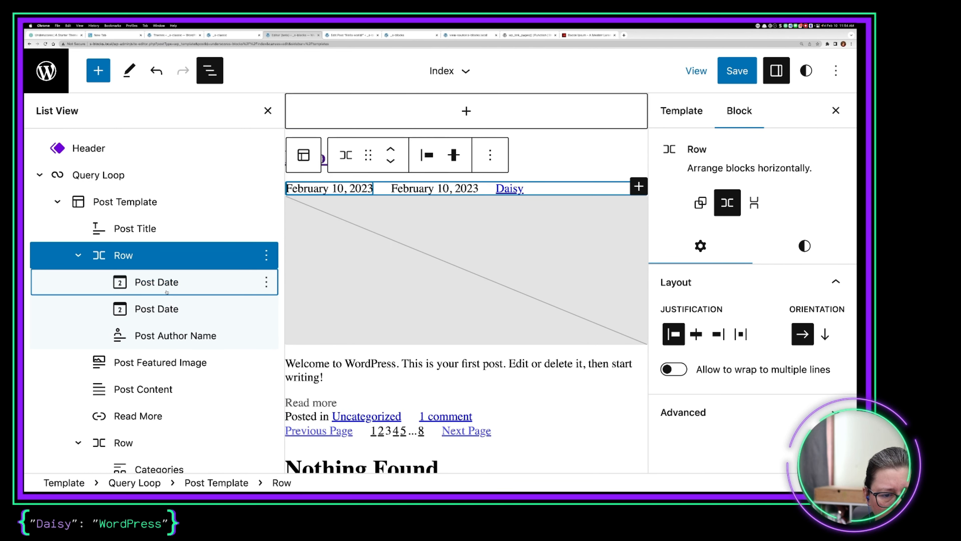
click(273, 283)
click(271, 283)
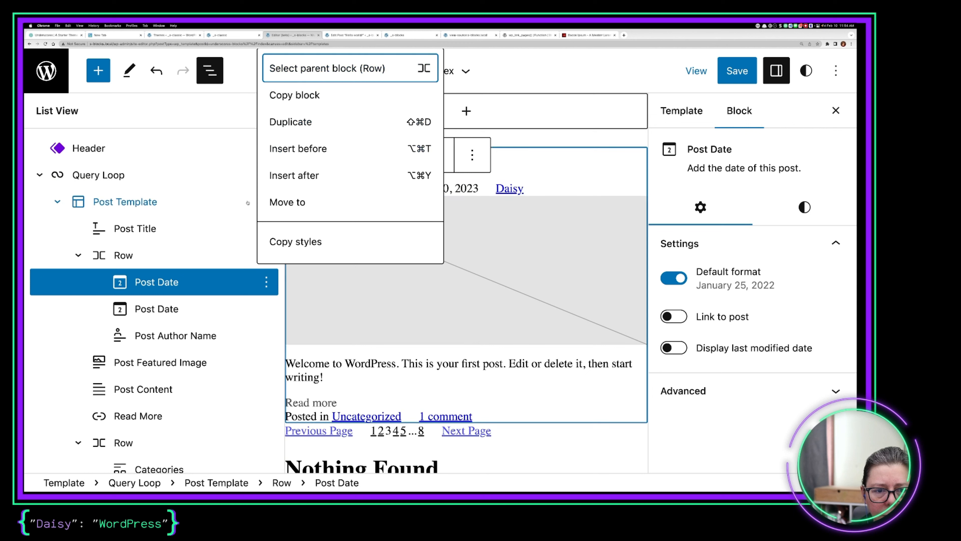
click(162, 283)
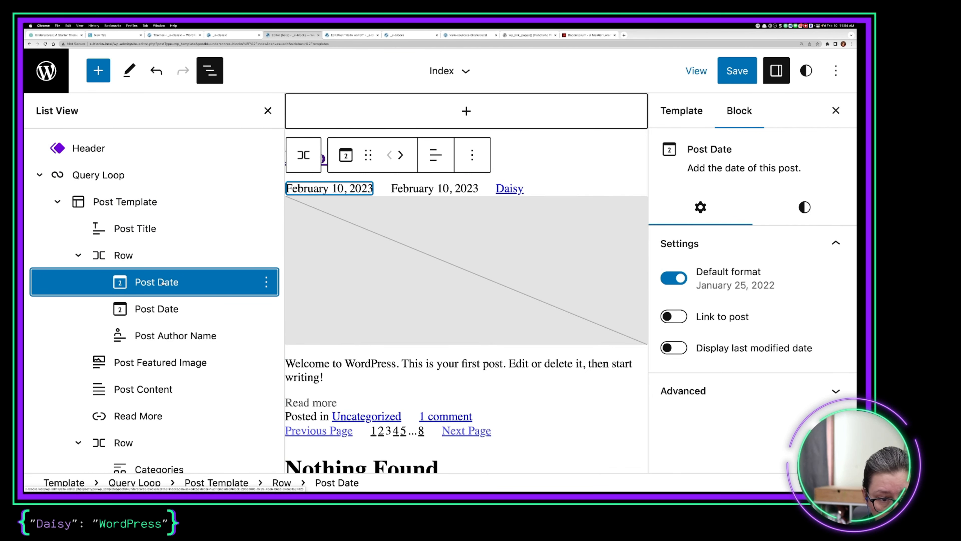
click(266, 281)
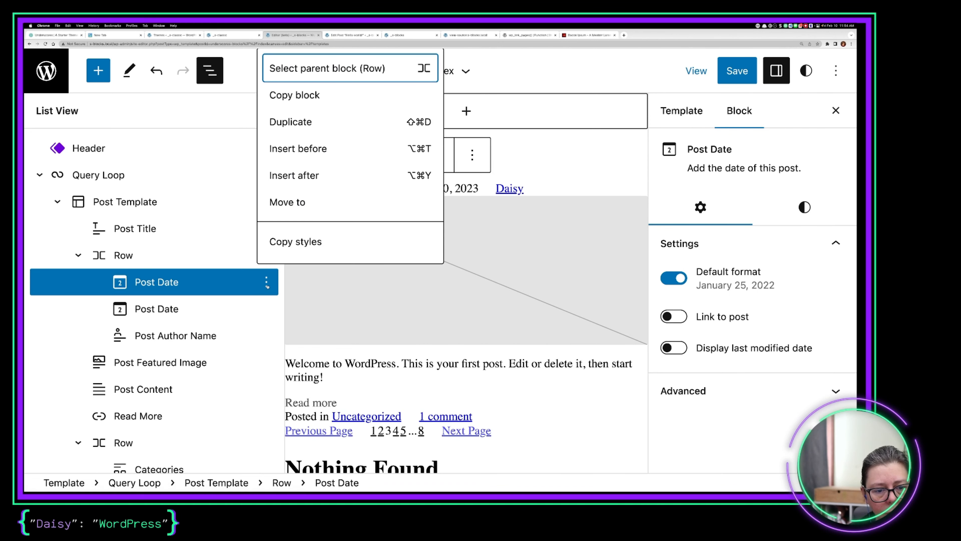
click(473, 154)
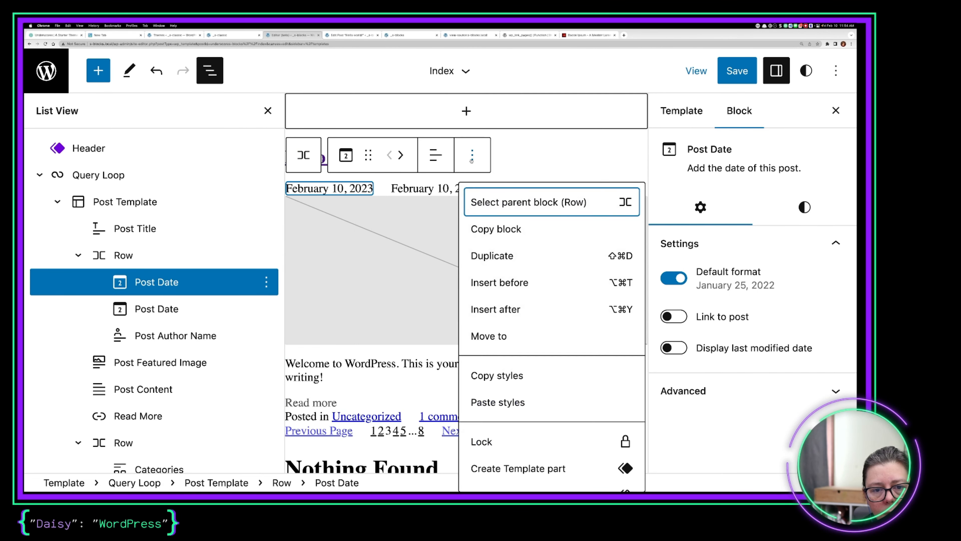
scroll(509, 421, down, 2)
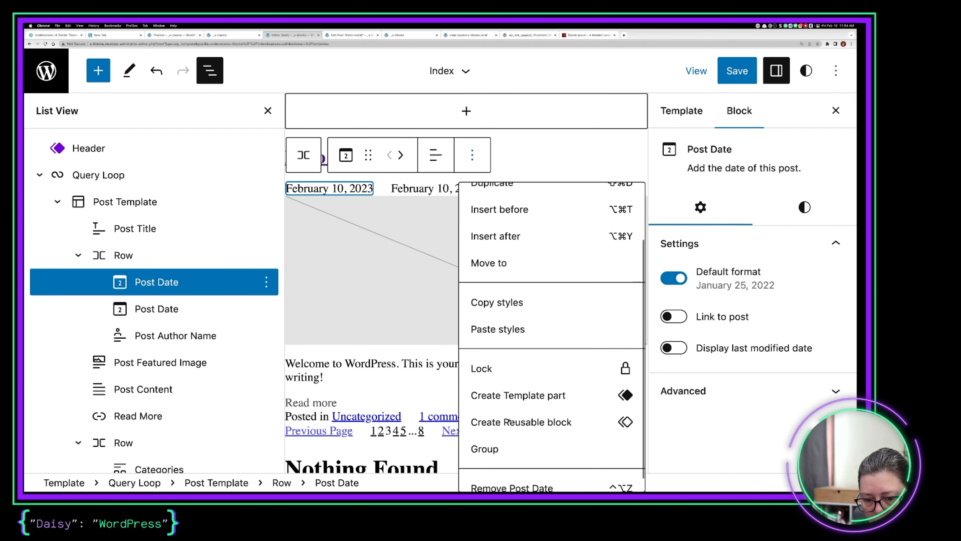
scroll(510, 420, up, 2)
scroll(507, 265, down, 3)
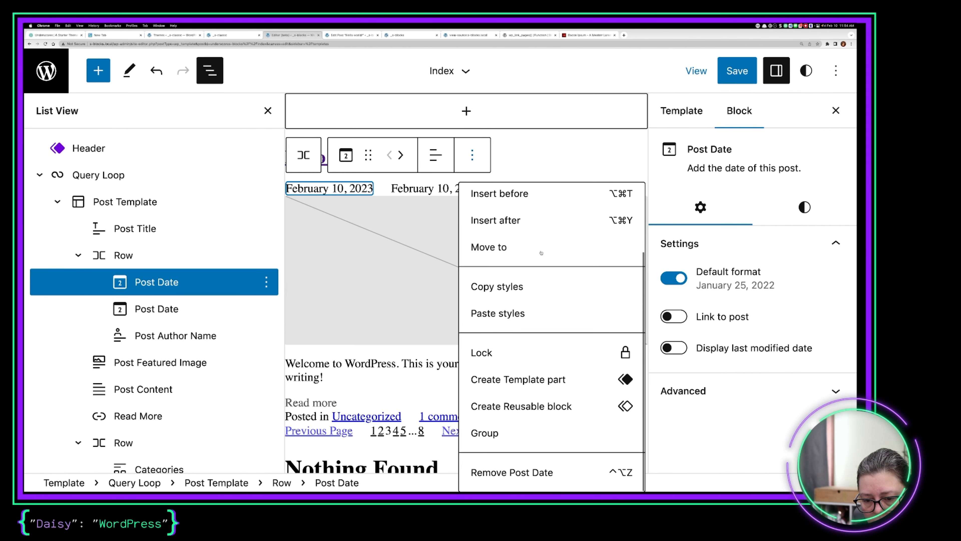
click(507, 472)
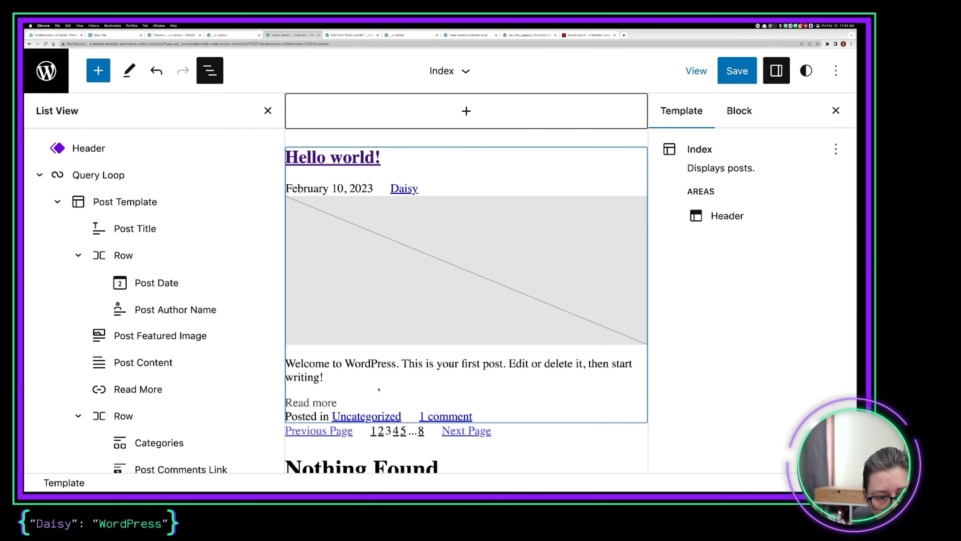
click(734, 74)
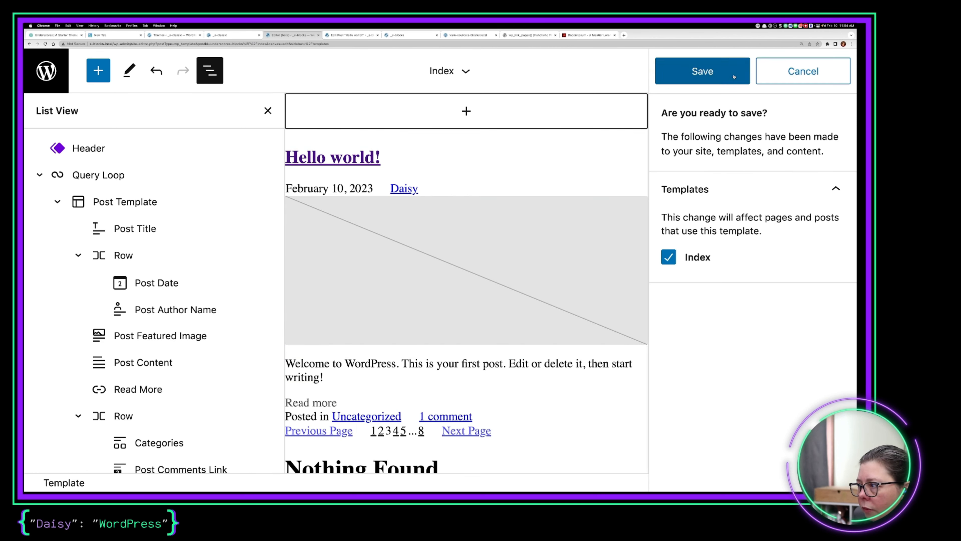
click(734, 76)
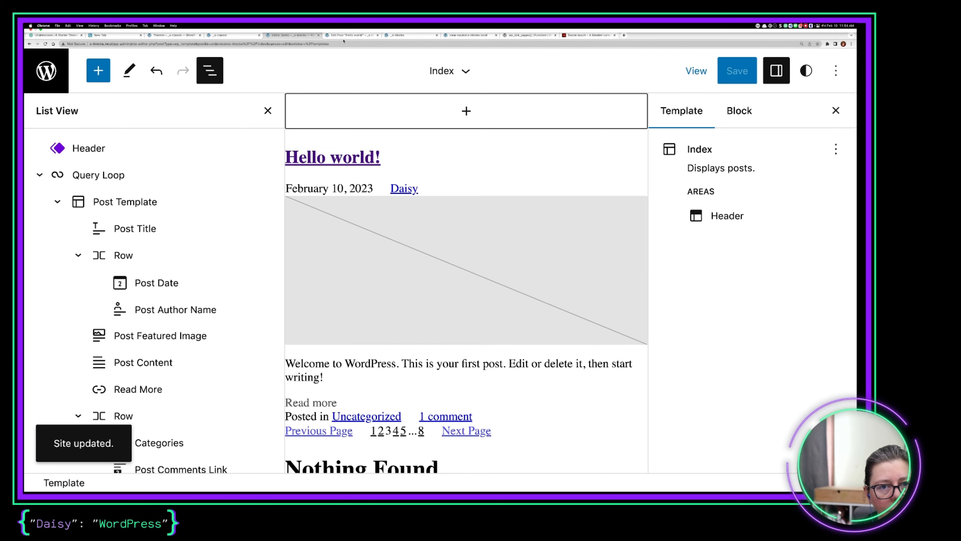
Reload the _s-blocks front page and compare the Hello world! post with its content and page break in the post editor.
click(350, 35)
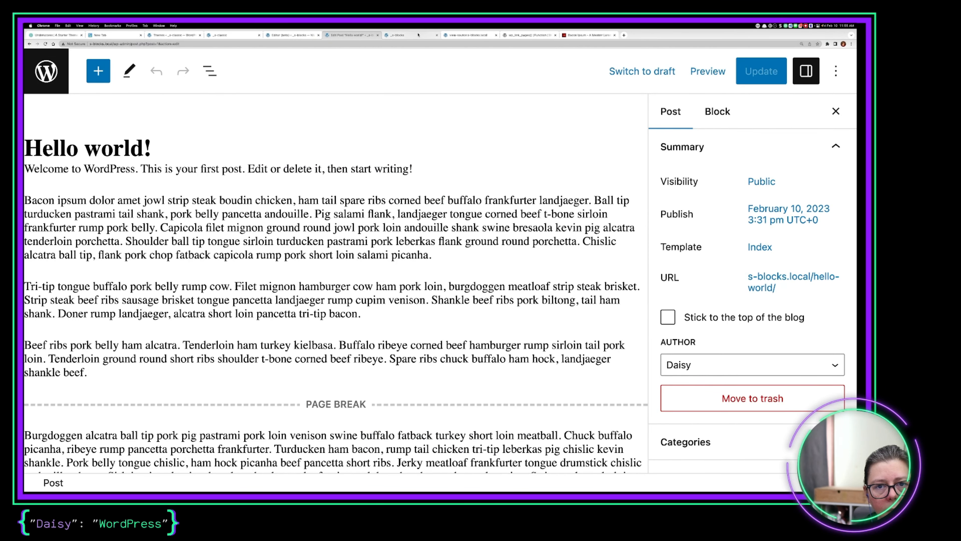
click(403, 35)
click(45, 44)
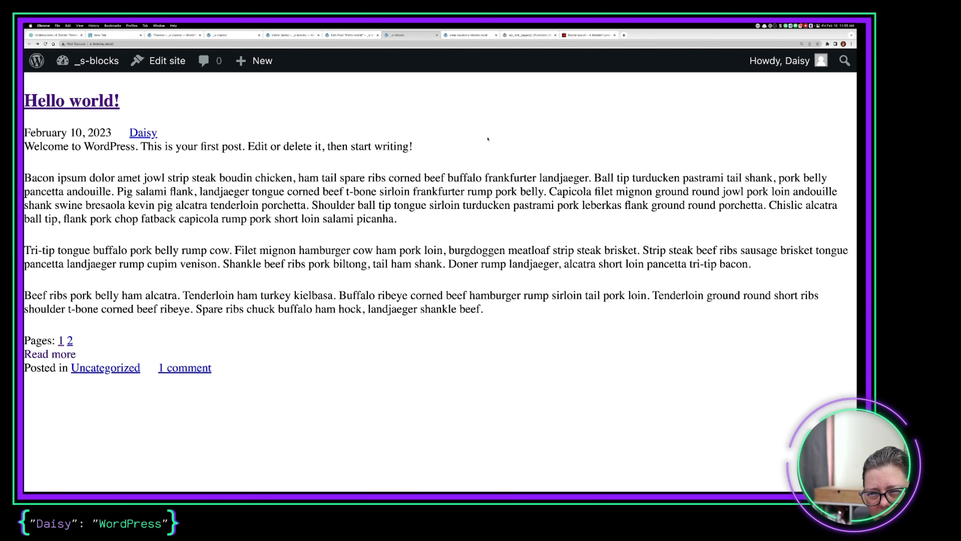
click(359, 35)
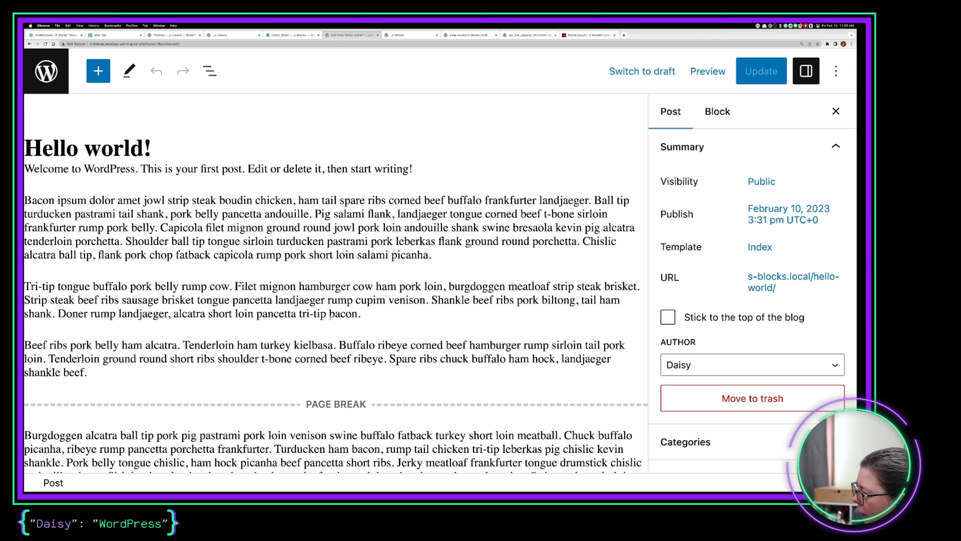
scroll(330, 318, down, 3)
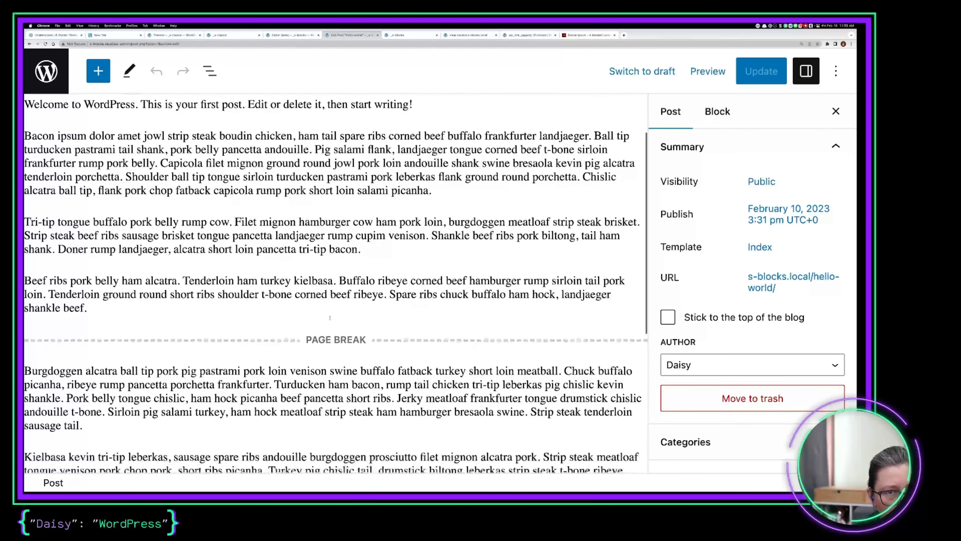
click(406, 36)
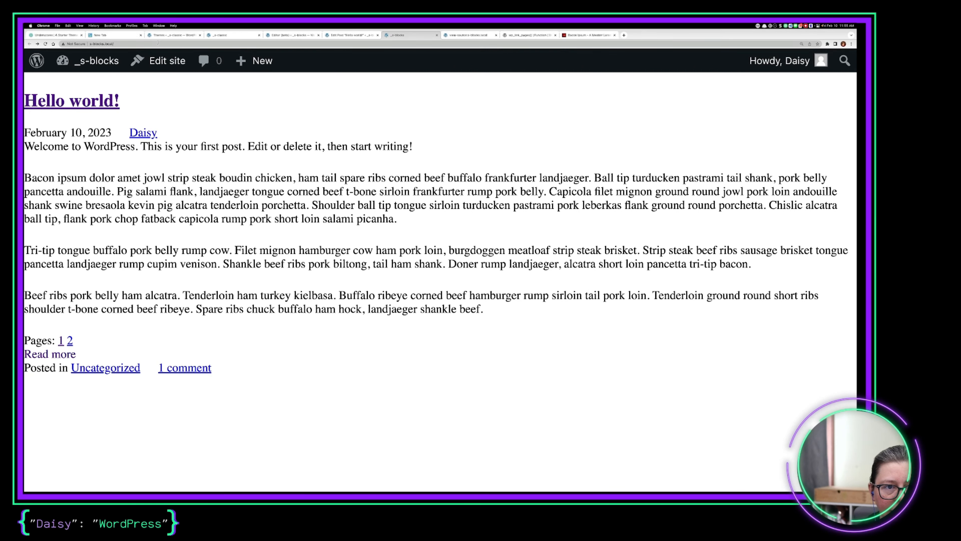
Switch to the _s-classic front page and examine its post layout and the sections below the post.
click(172, 35)
click(233, 35)
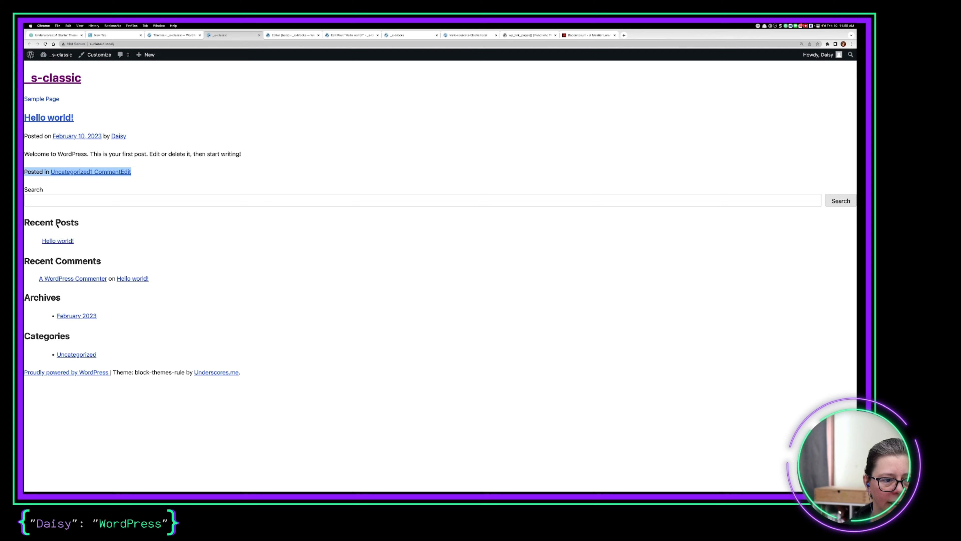
click(73, 463)
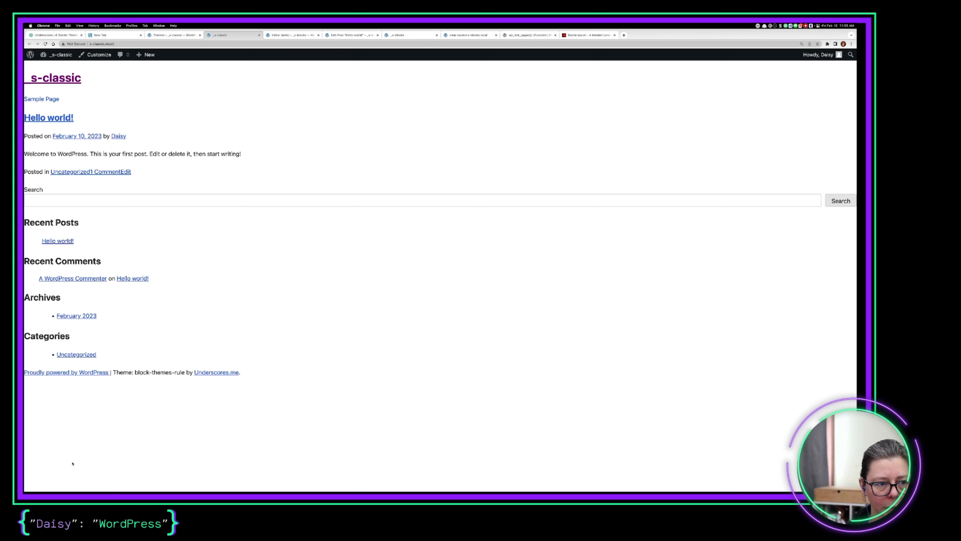